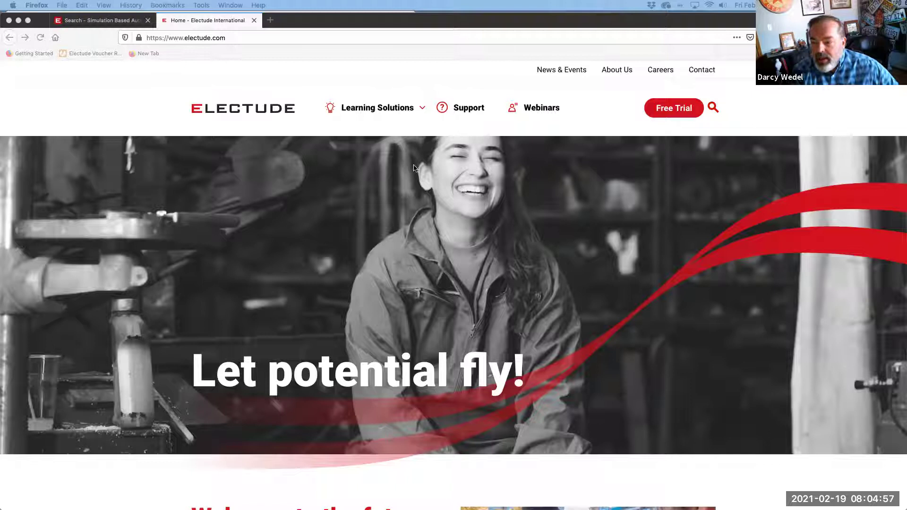
# Go through Support and Teacher support to the LTI and SCORM Management help page
pyautogui.click(466, 110)
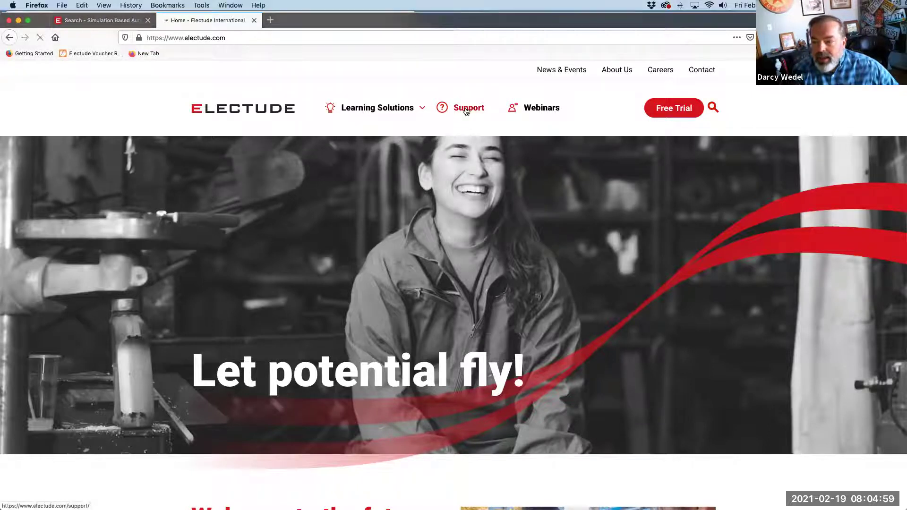
pyautogui.scroll(-4, 467, 117)
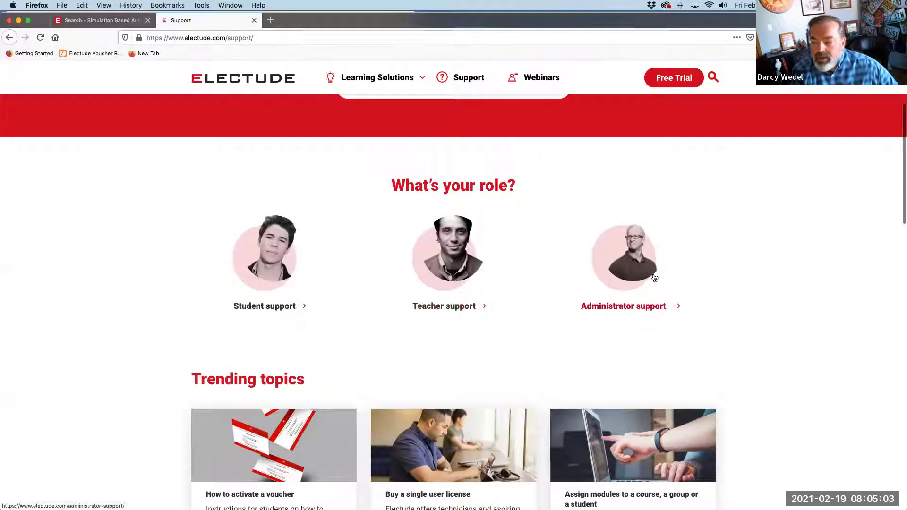
pyautogui.click(446, 305)
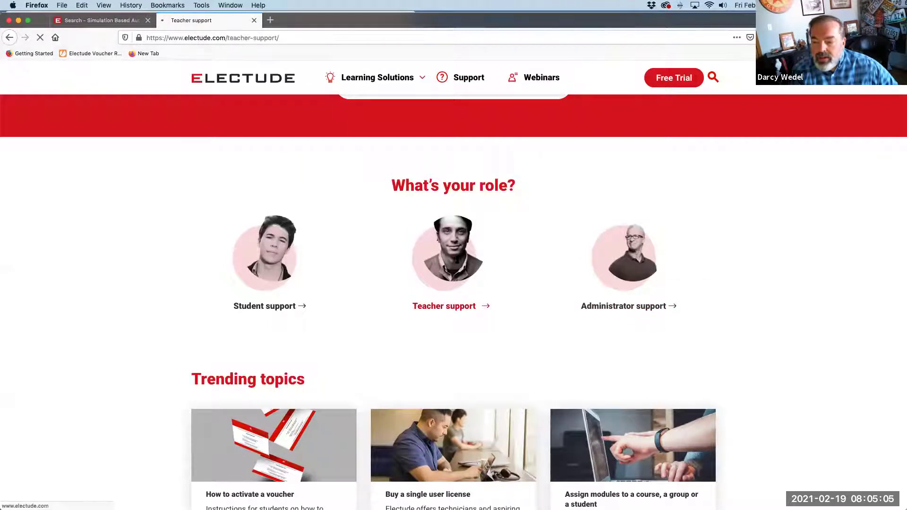
pyautogui.scroll(-2, 458, 260)
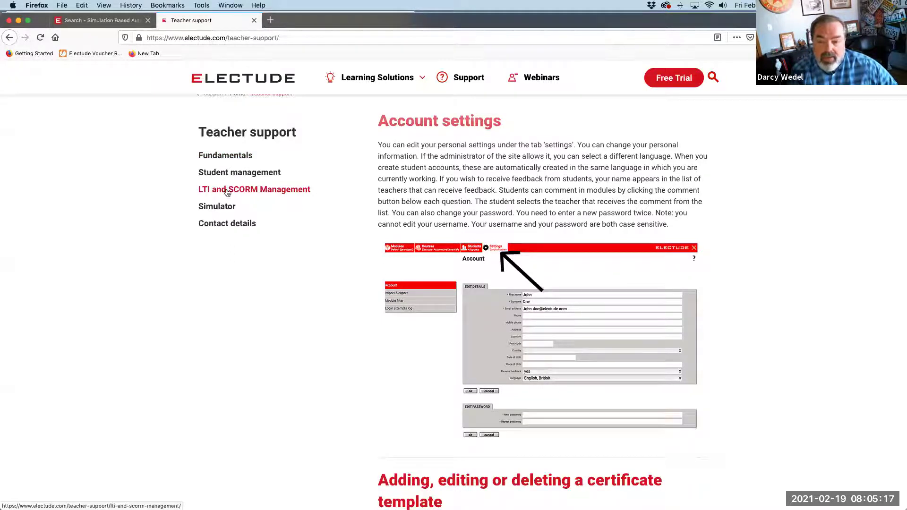
pyautogui.click(278, 194)
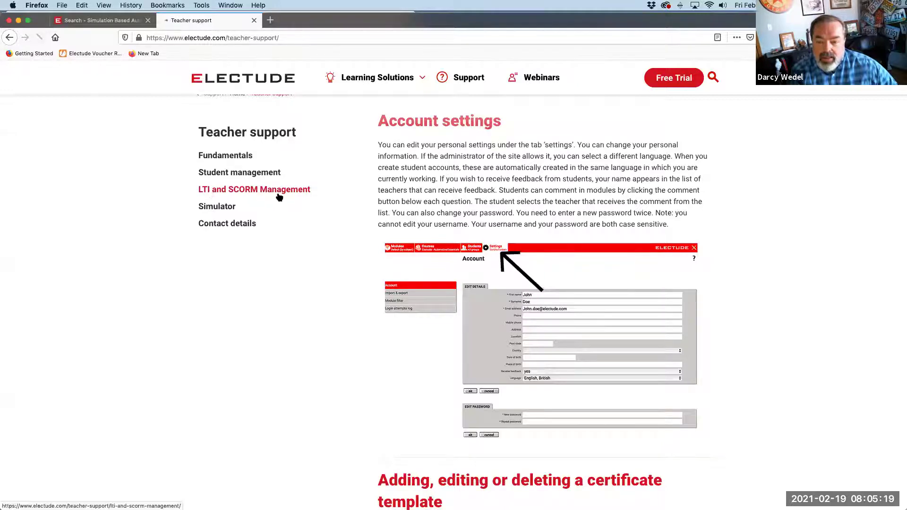
pyautogui.scroll(-2, 426, 244)
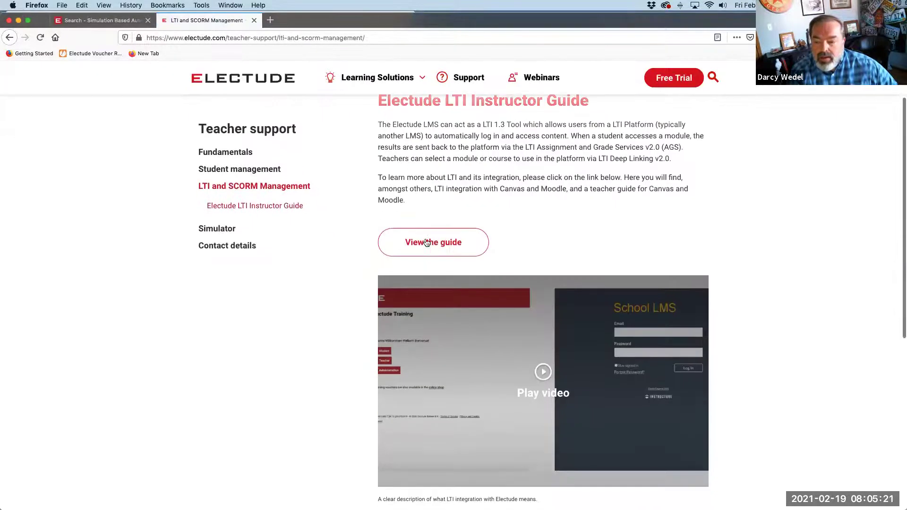
# Read through the LTI Canvas Teacher guide in the support docs, then close that docs tab
pyautogui.click(427, 244)
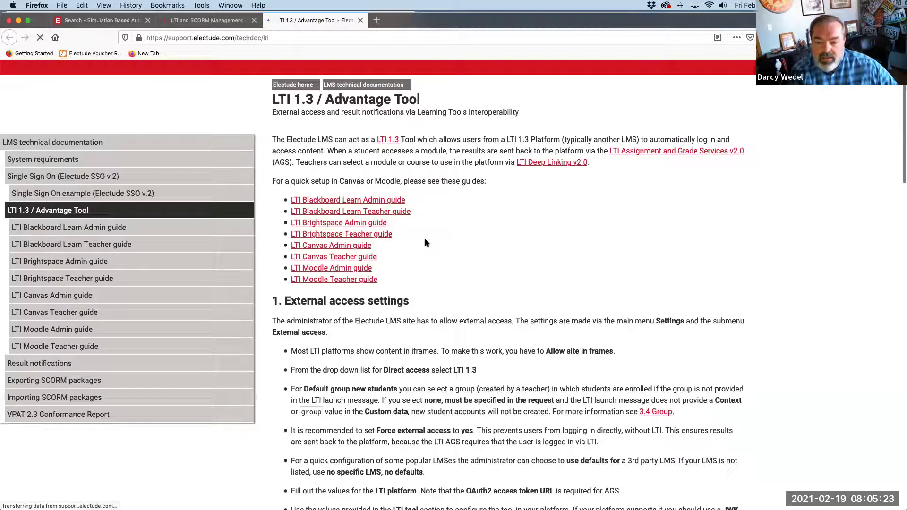
pyautogui.click(308, 263)
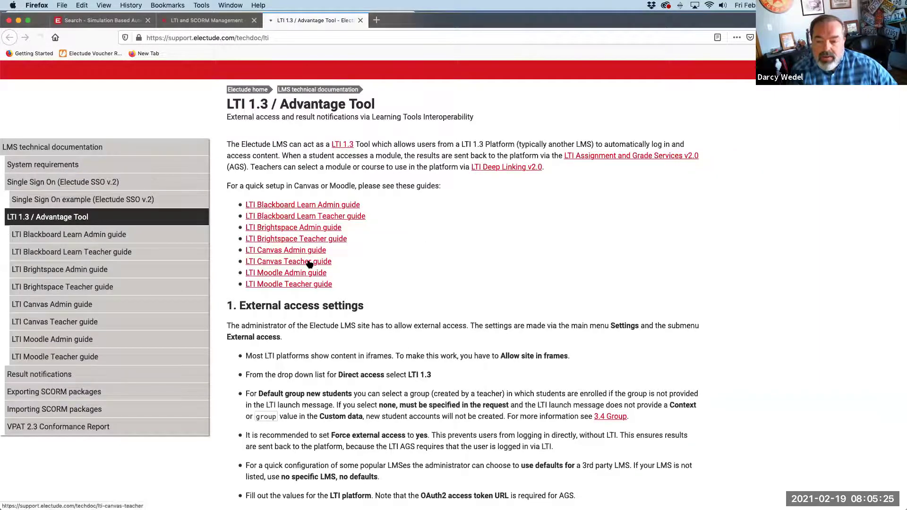
pyautogui.scroll(-5, 309, 264)
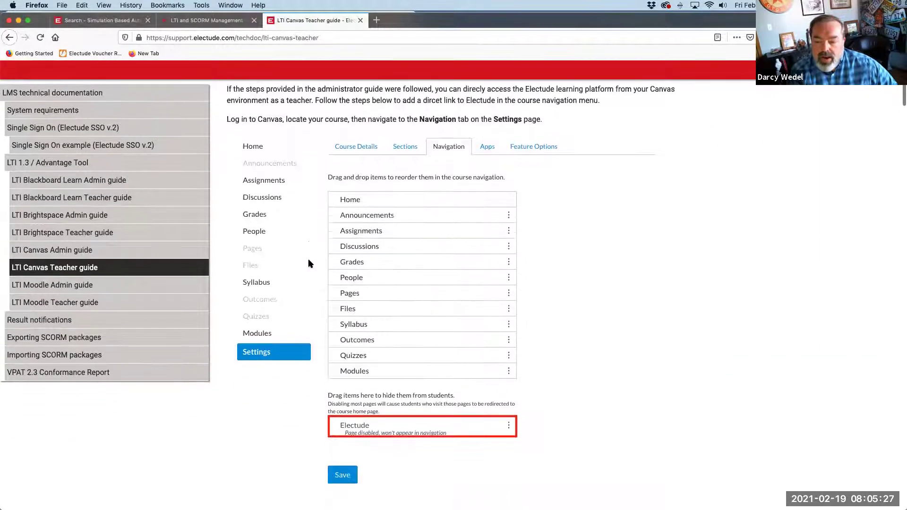
pyautogui.scroll(-6, 308, 262)
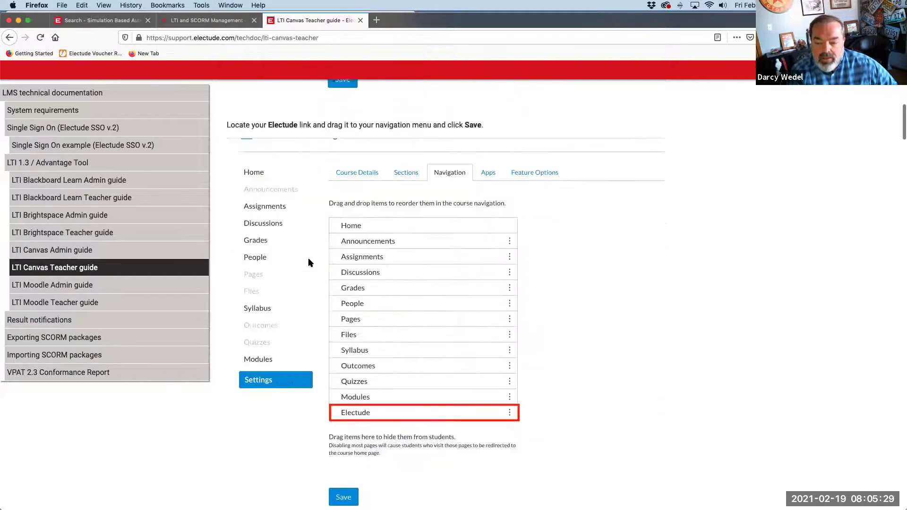
pyautogui.scroll(-3, 308, 262)
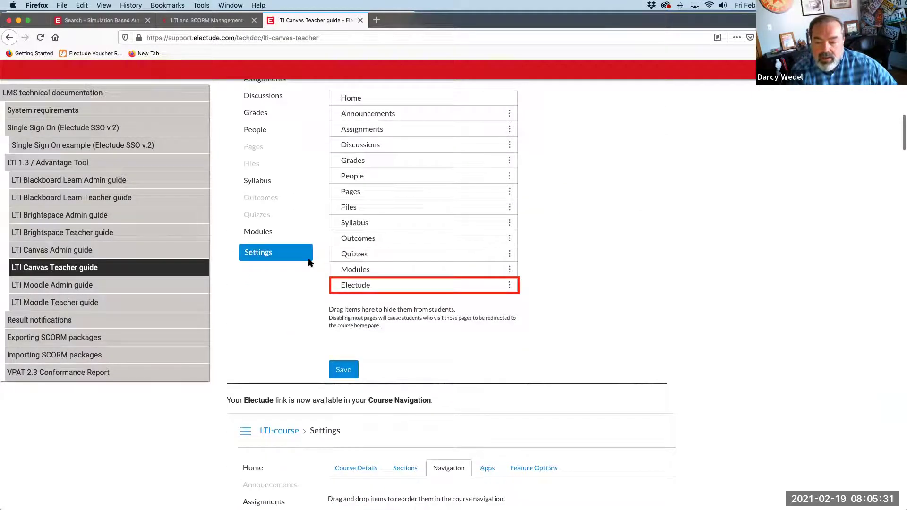
pyautogui.scroll(6, 310, 263)
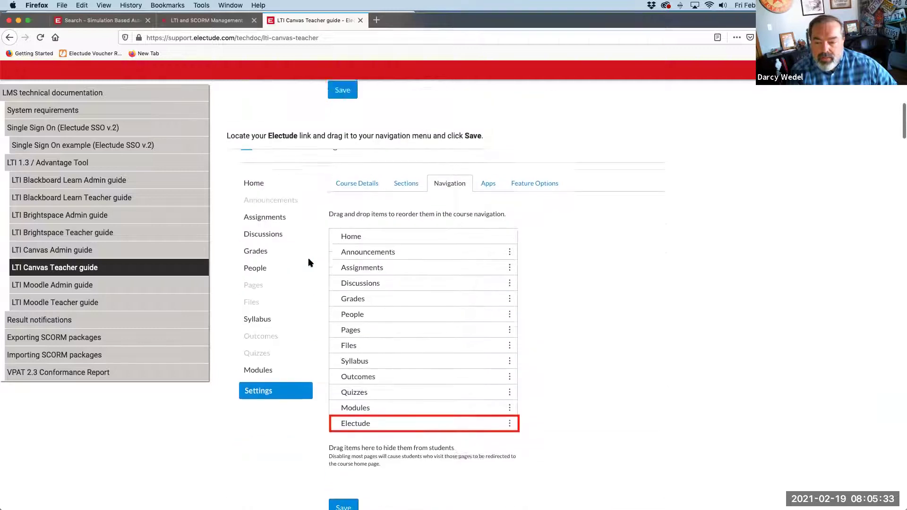
pyautogui.scroll(8, 308, 259)
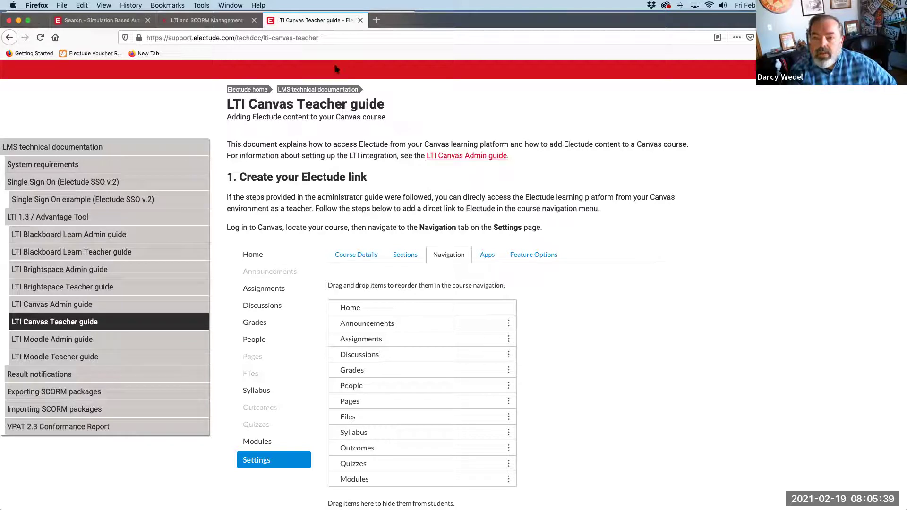
pyautogui.click(10, 38)
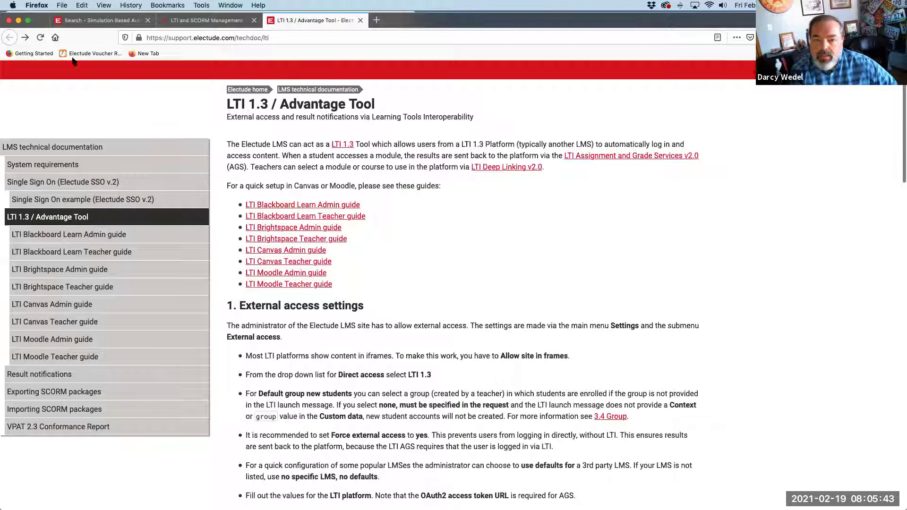
pyautogui.click(360, 21)
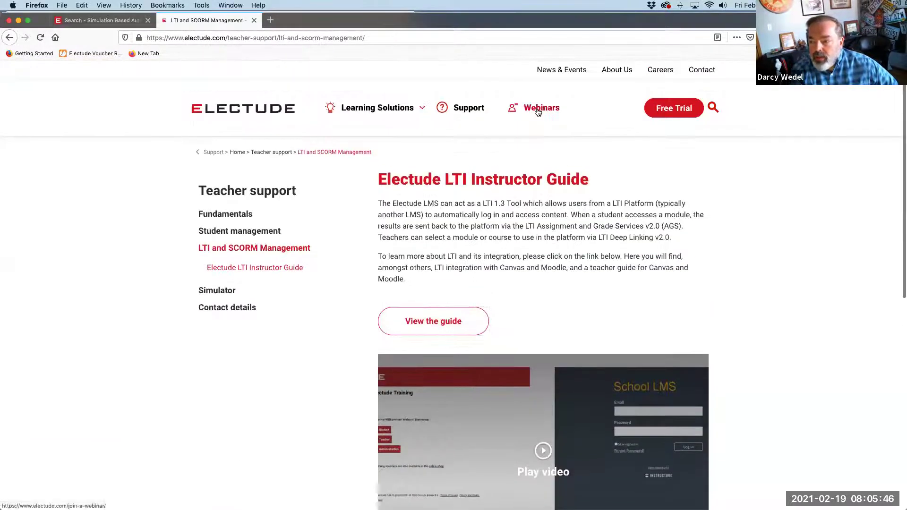
# Open Webinars and scroll through the upcoming Electude USA and UK sessions
pyautogui.click(539, 112)
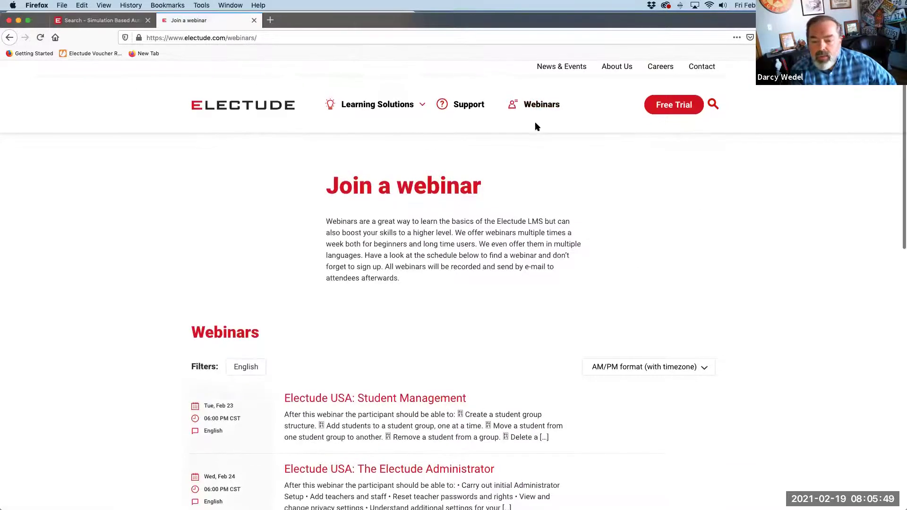
pyautogui.scroll(-5, 537, 127)
pyautogui.scroll(-2, 530, 140)
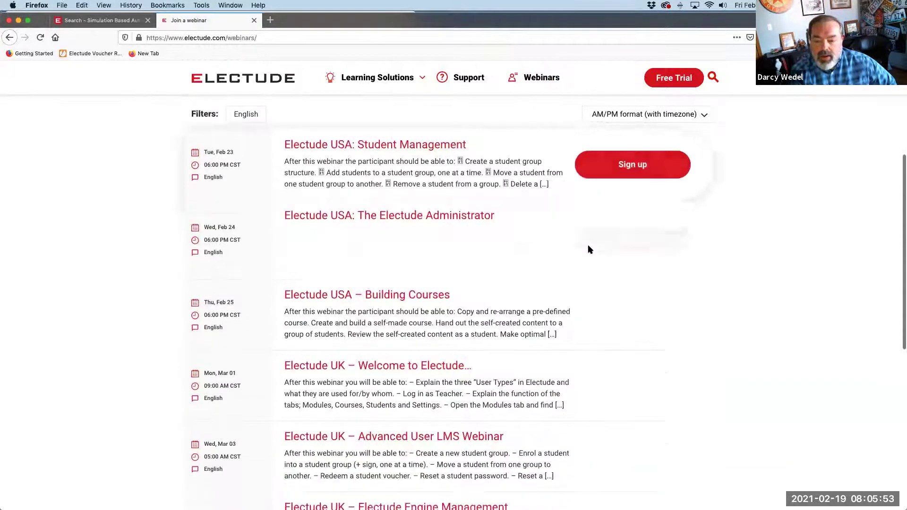
pyautogui.scroll(-1, 774, 265)
pyautogui.scroll(-3, 775, 264)
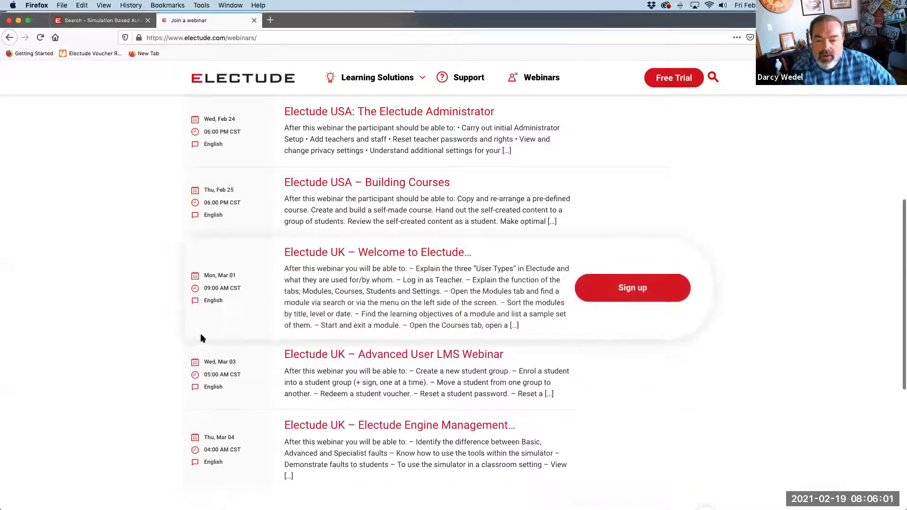
pyautogui.scroll(3, 146, 253)
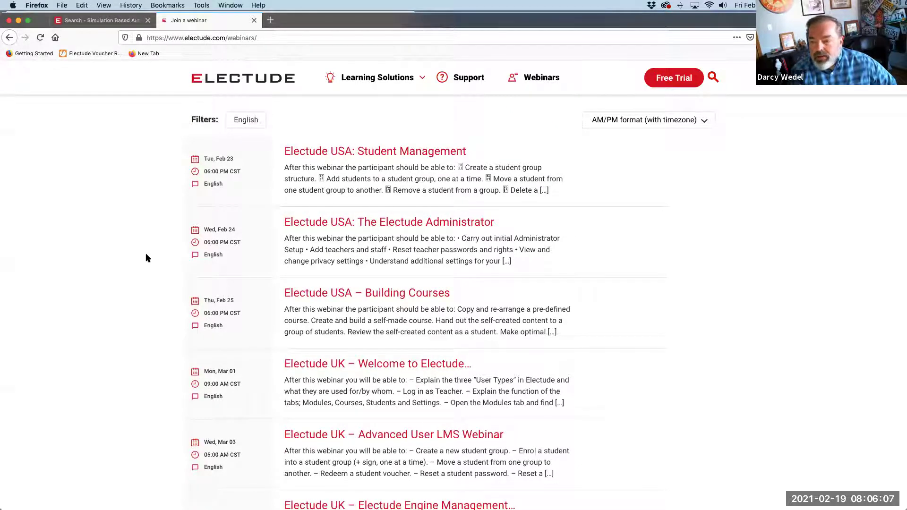
pyautogui.moveTo(330, 162)
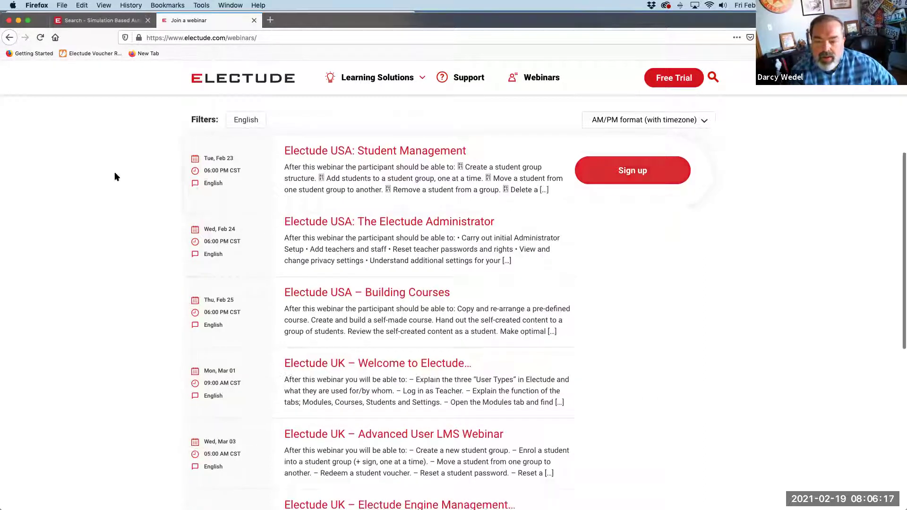
pyautogui.scroll(-1, 112, 171)
pyautogui.scroll(-2, 112, 176)
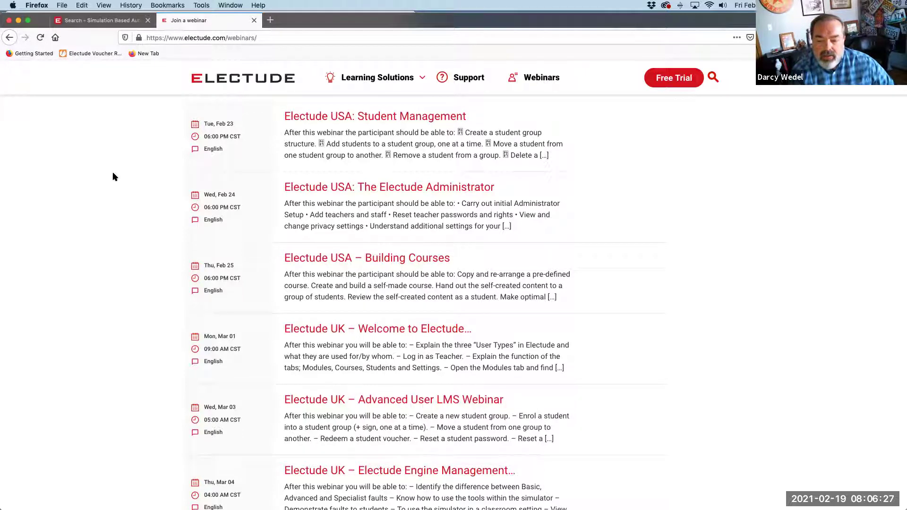
pyautogui.scroll(2, 113, 173)
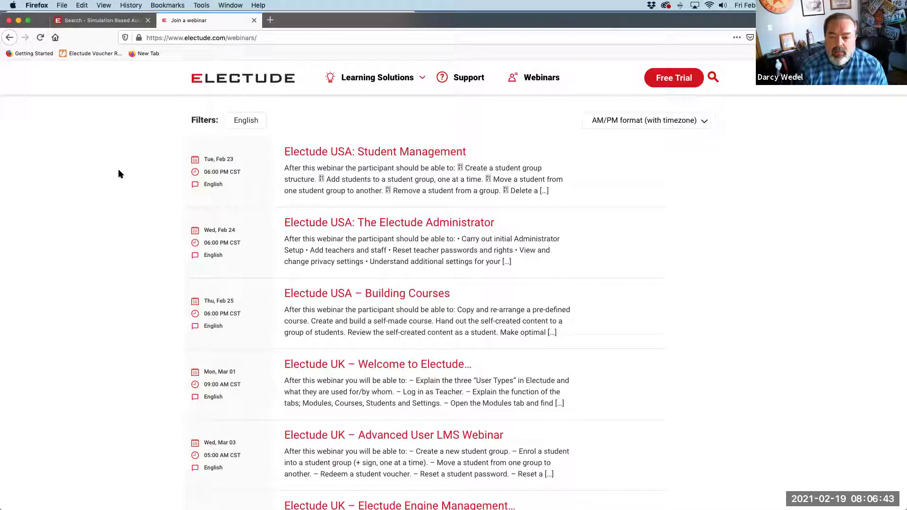
# Switch to the Electude LMS tab and load its start page, leaving the module search
pyautogui.click(90, 23)
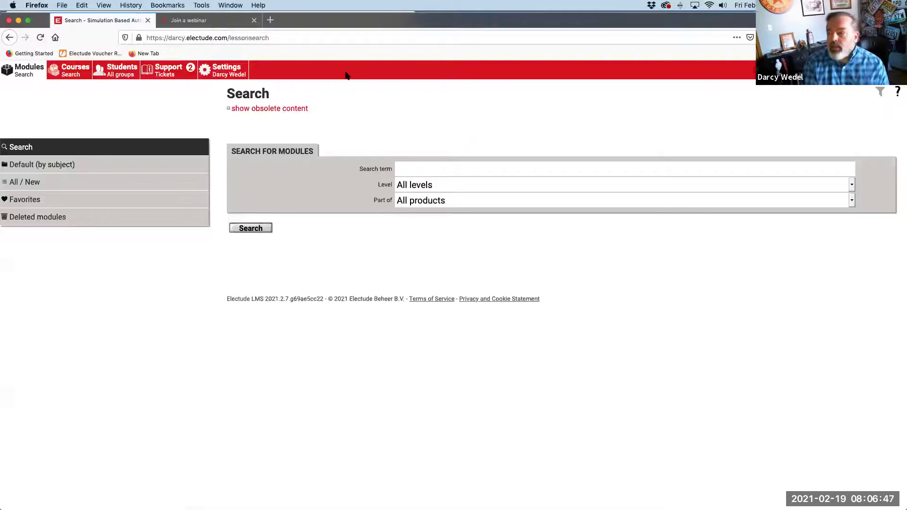
pyautogui.click(345, 73)
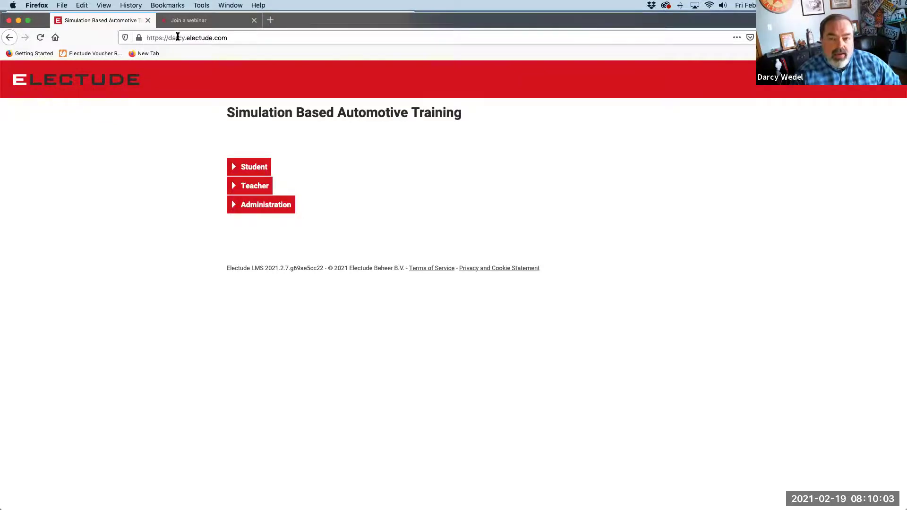
# Log in through Teacher on the Electude LMS start page using the autofilled credentials
pyautogui.click(190, 22)
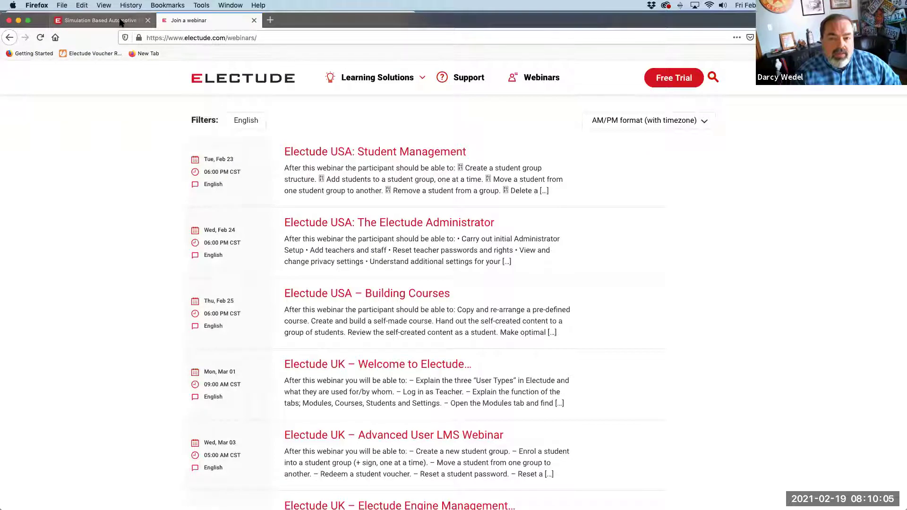
pyautogui.click(123, 24)
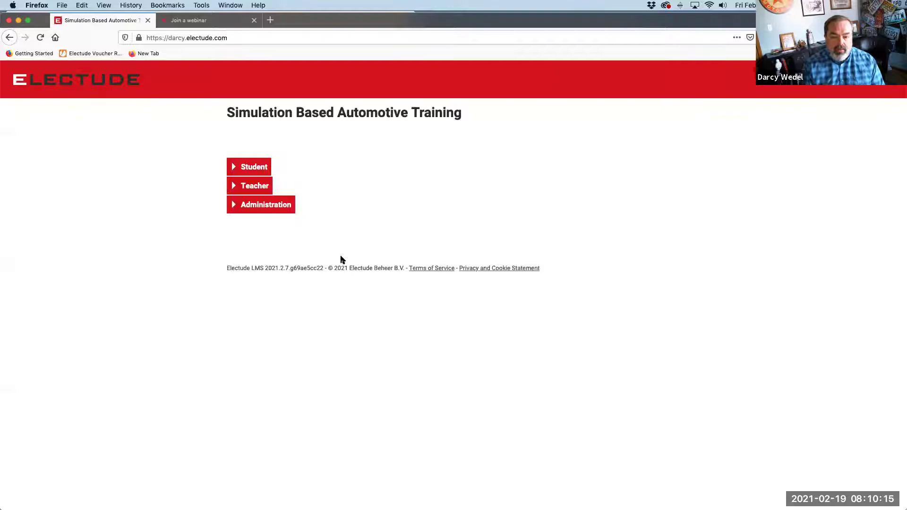
pyautogui.click(258, 188)
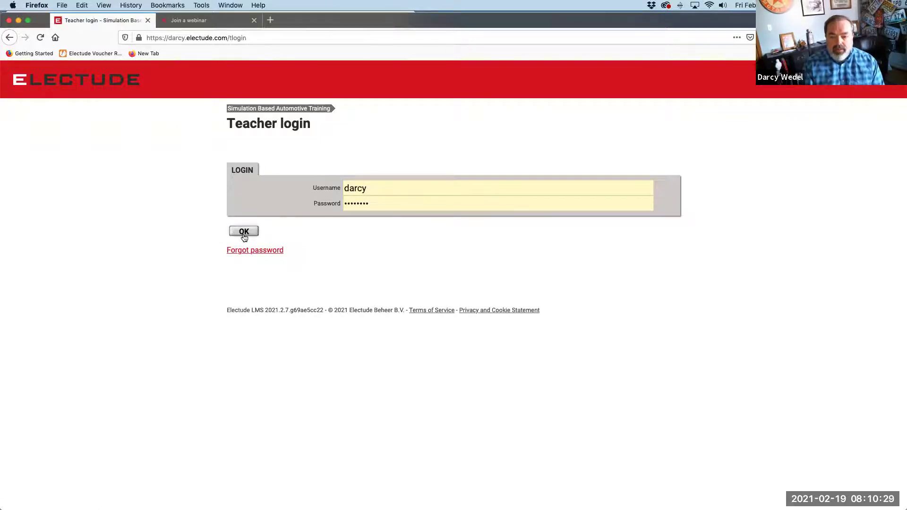
pyautogui.click(244, 234)
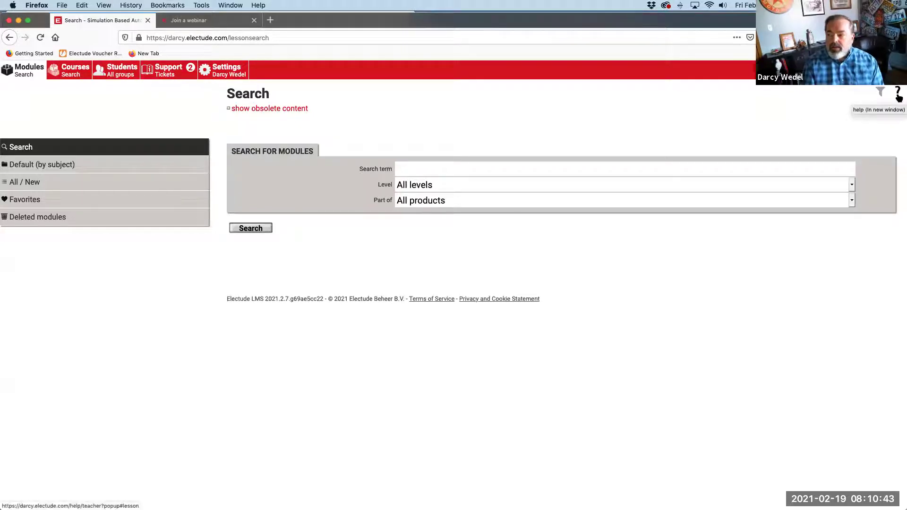
# Open the Teacher Manual's Modules help, reposition and read it, then close it
pyautogui.click(899, 97)
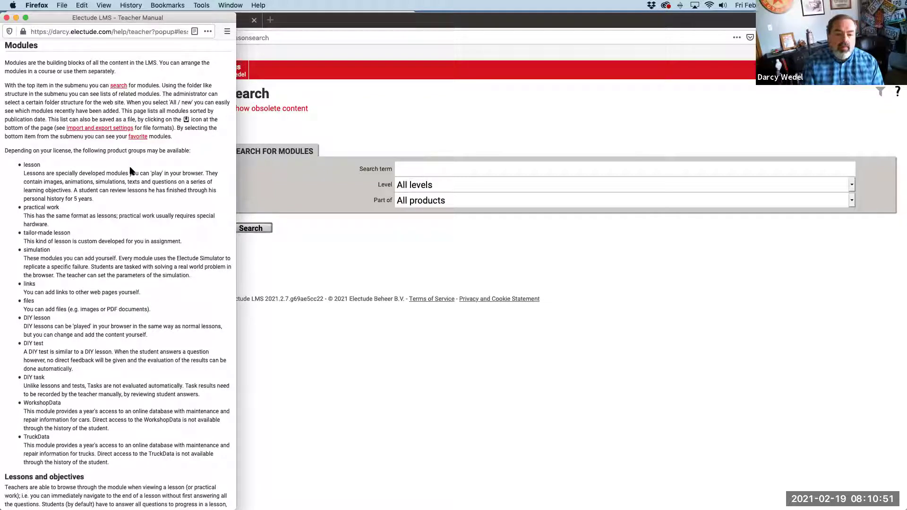
pyautogui.moveTo(73, 18); pyautogui.dragTo(90, 18)
pyautogui.moveTo(395, 26); pyautogui.dragTo(434, 24)
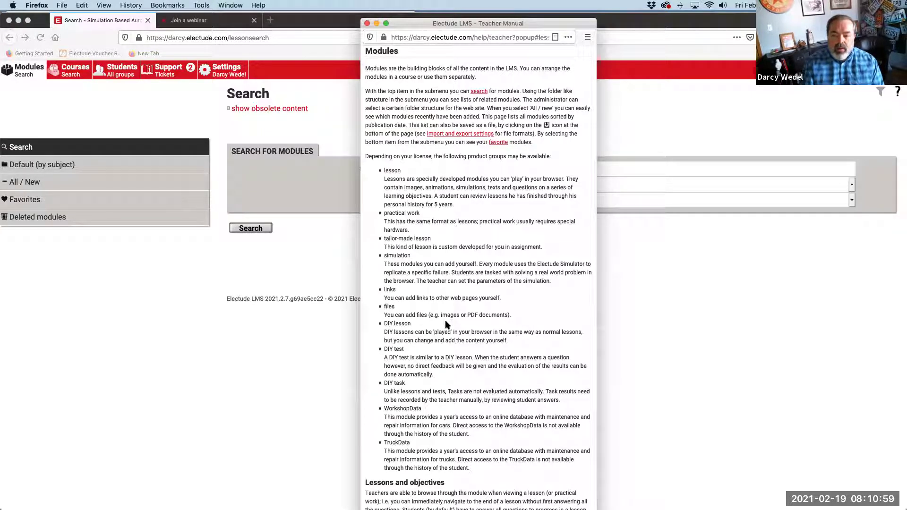
pyautogui.scroll(3, 429, 260)
pyautogui.scroll(3, 429, 260)
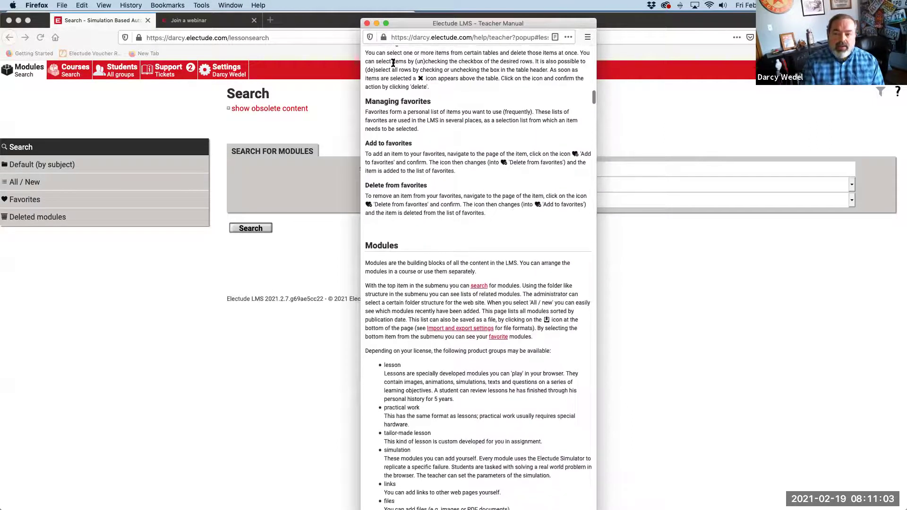
pyautogui.click(367, 24)
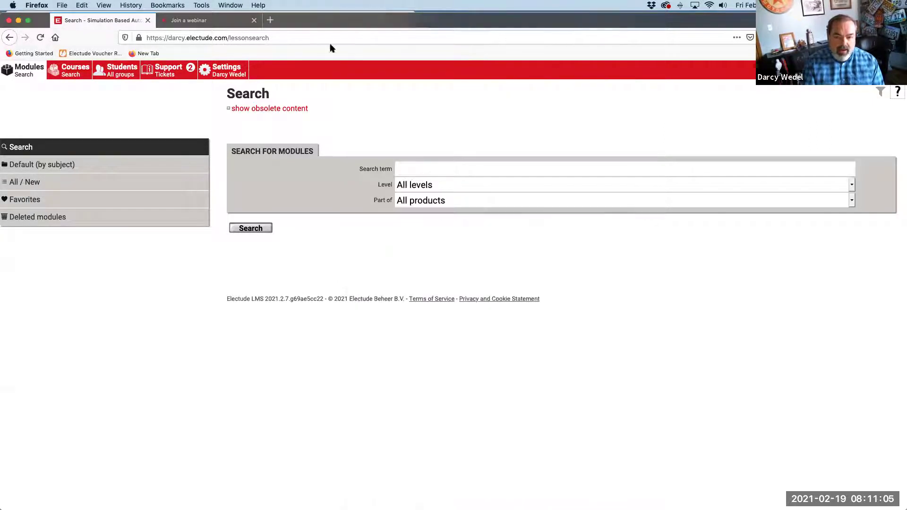
pyautogui.click(120, 75)
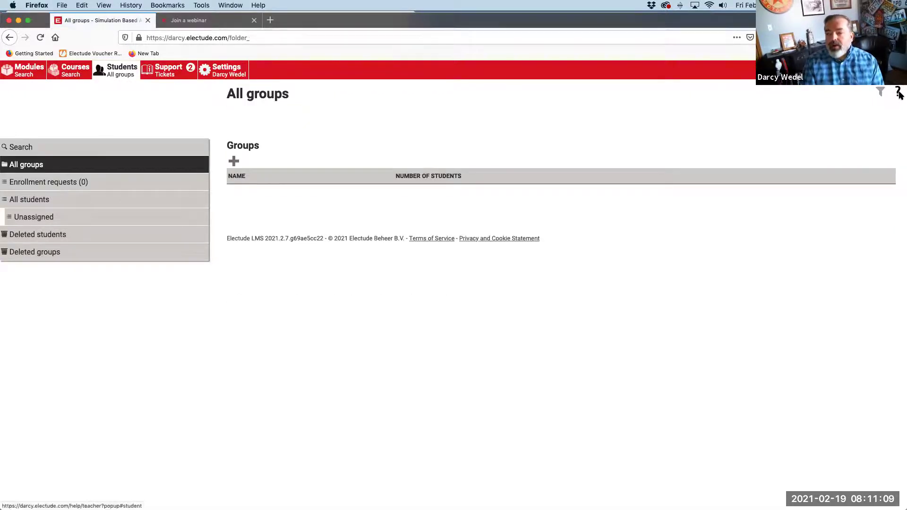
pyautogui.click(898, 92)
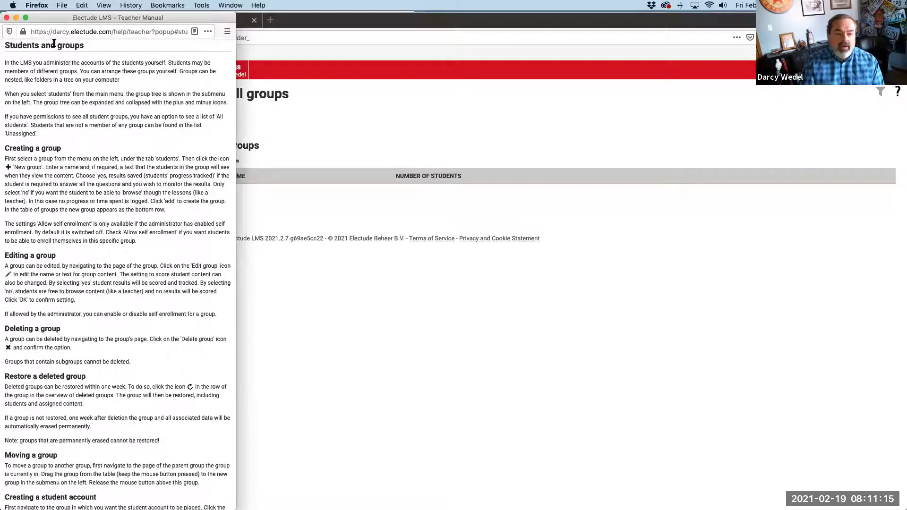
pyautogui.click(7, 18)
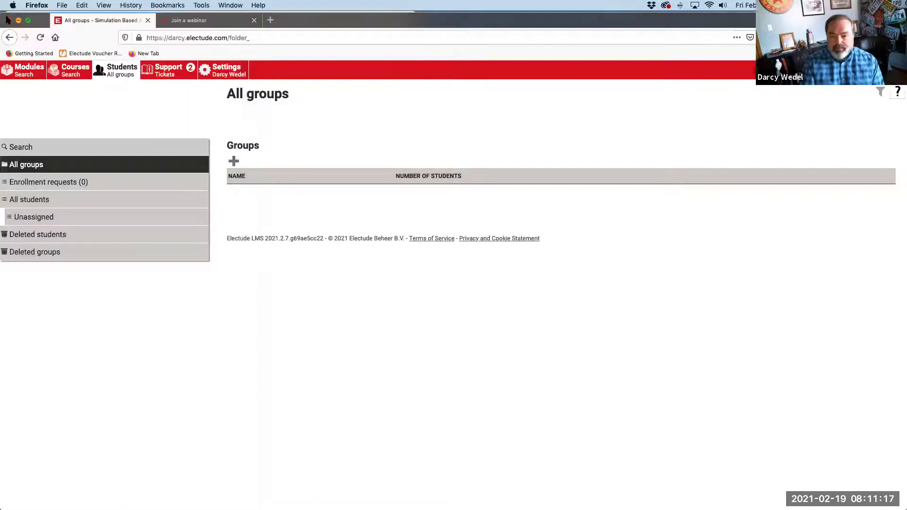
pyautogui.click(24, 75)
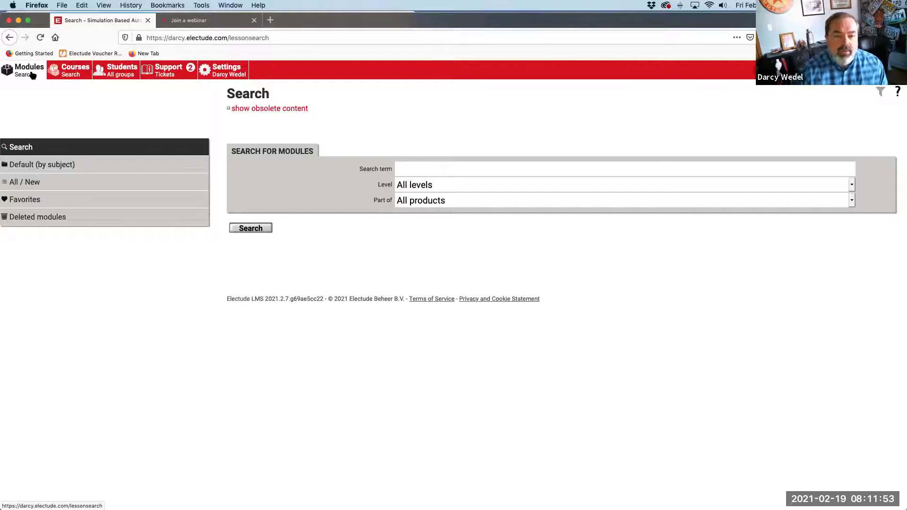
pyautogui.click(45, 170)
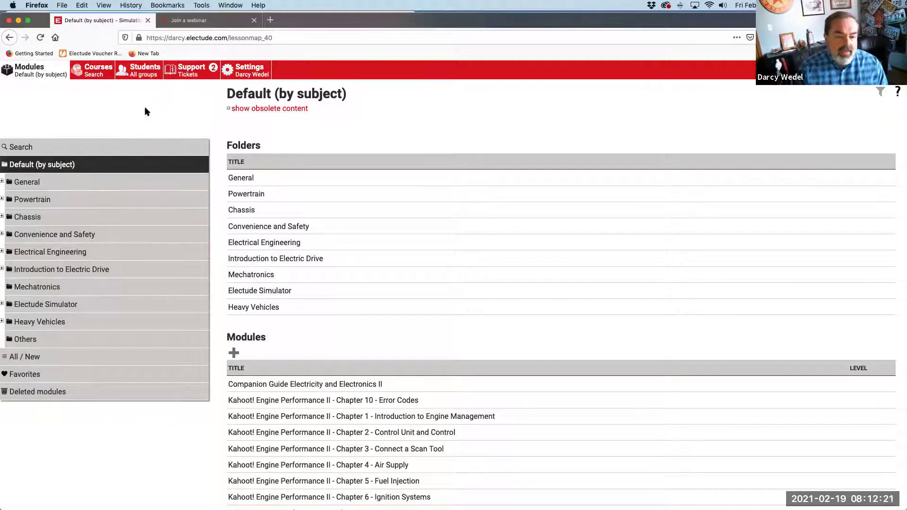
pyautogui.click(2, 199)
pyautogui.click(30, 218)
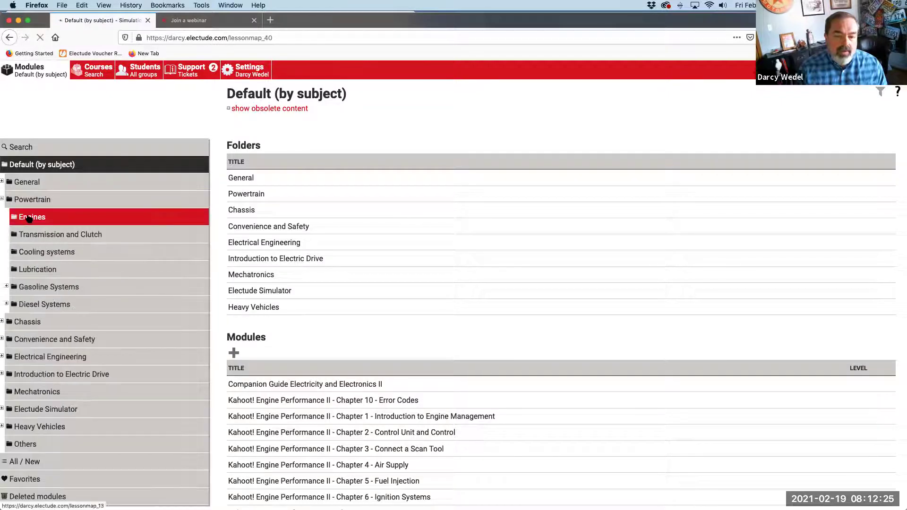
pyautogui.scroll(-2, 323, 291)
pyautogui.scroll(-5, 323, 290)
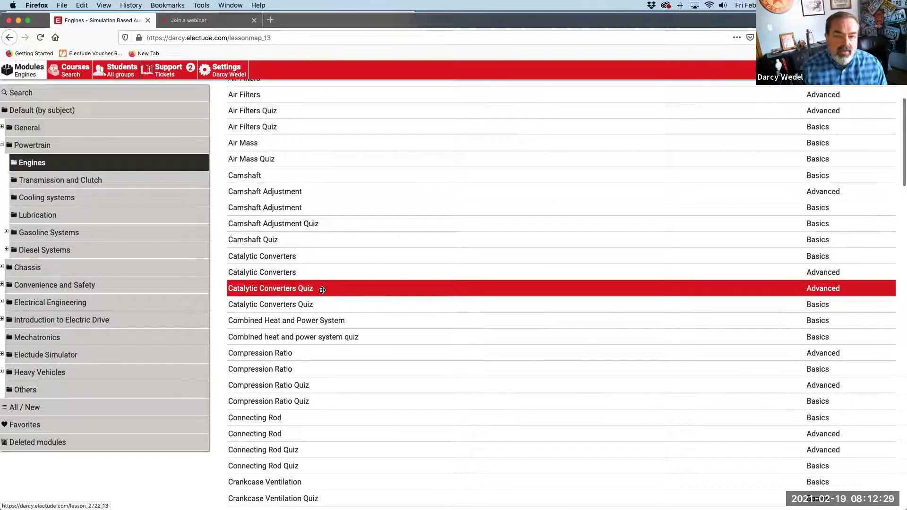
pyautogui.scroll(7, 322, 291)
pyautogui.click(70, 148)
pyautogui.click(483, 167)
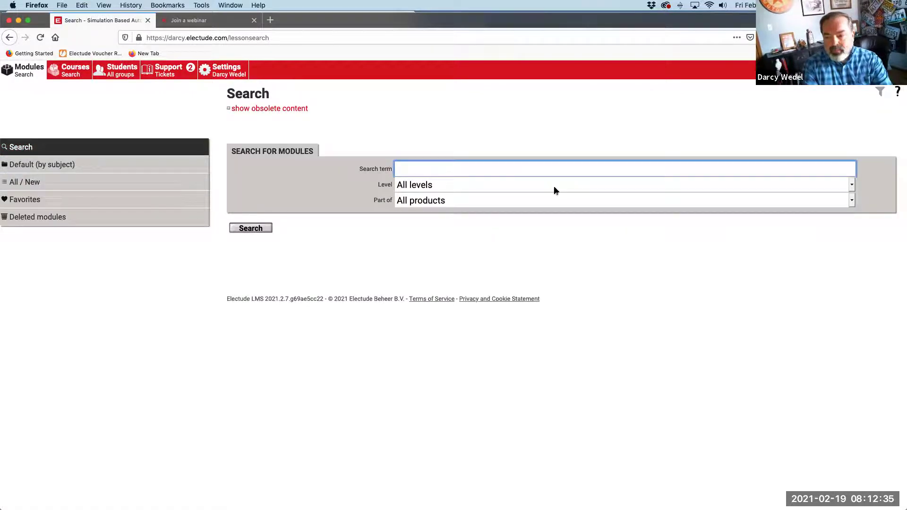
# Search modules for 'wheels' and start the first Wheels lesson
pyautogui.write('wheels')
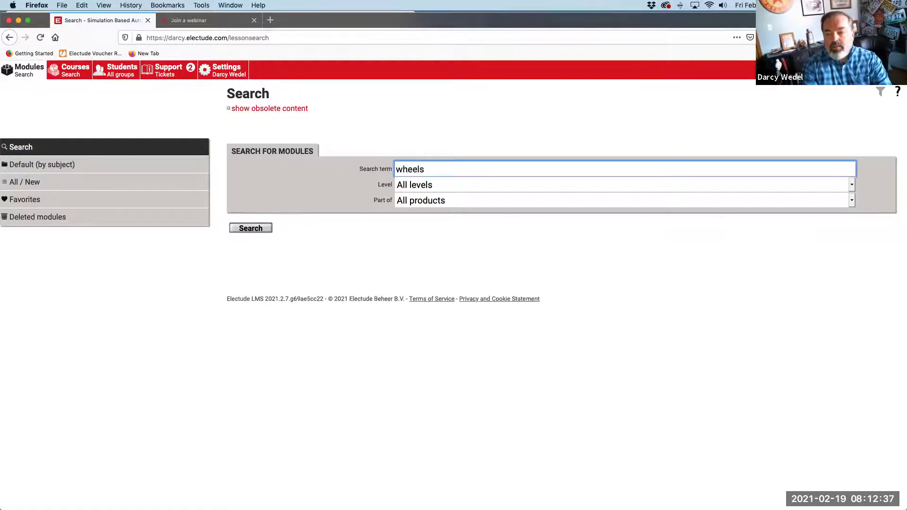
pyautogui.click(240, 228)
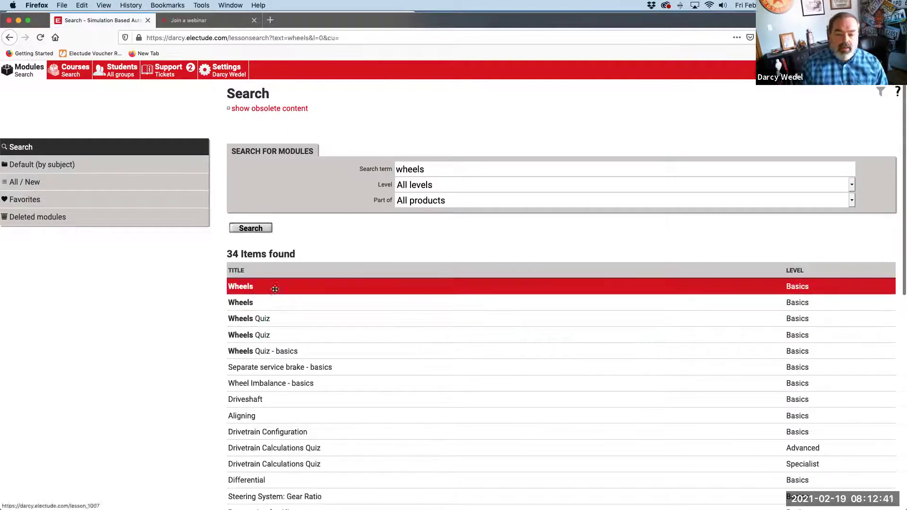
pyautogui.scroll(-2, 273, 290)
pyautogui.scroll(-2, 274, 301)
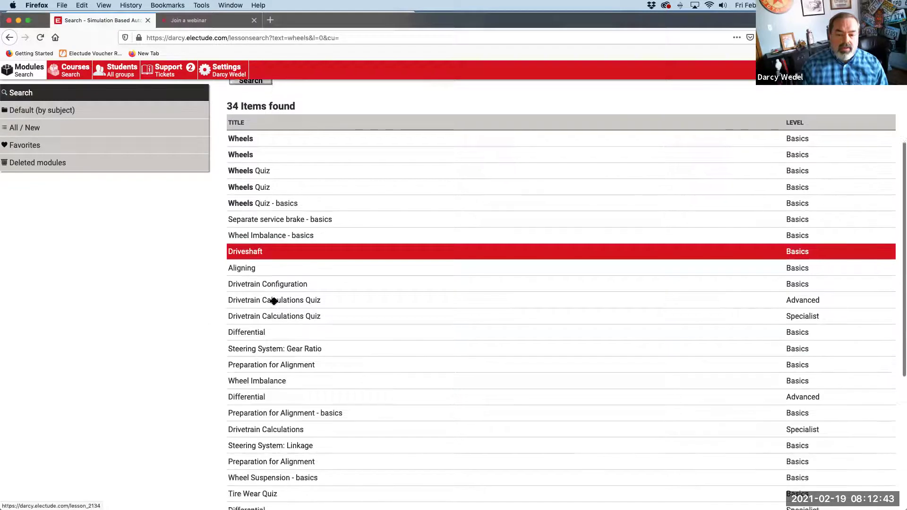
pyautogui.scroll(3, 302, 269)
pyautogui.click(264, 235)
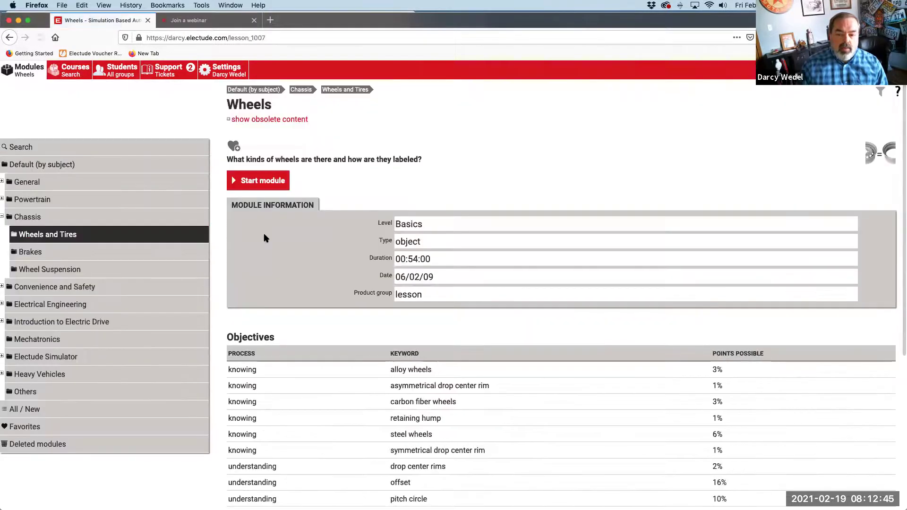
pyautogui.click(268, 183)
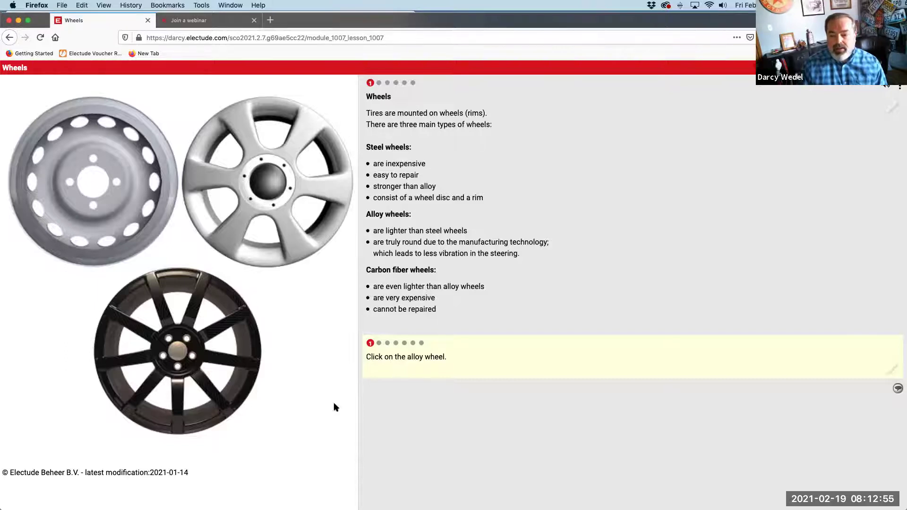
# Step through the Wheels questions and pages up to the wheel dimension codes page
pyautogui.click(378, 343)
pyautogui.click(387, 343)
pyautogui.click(404, 344)
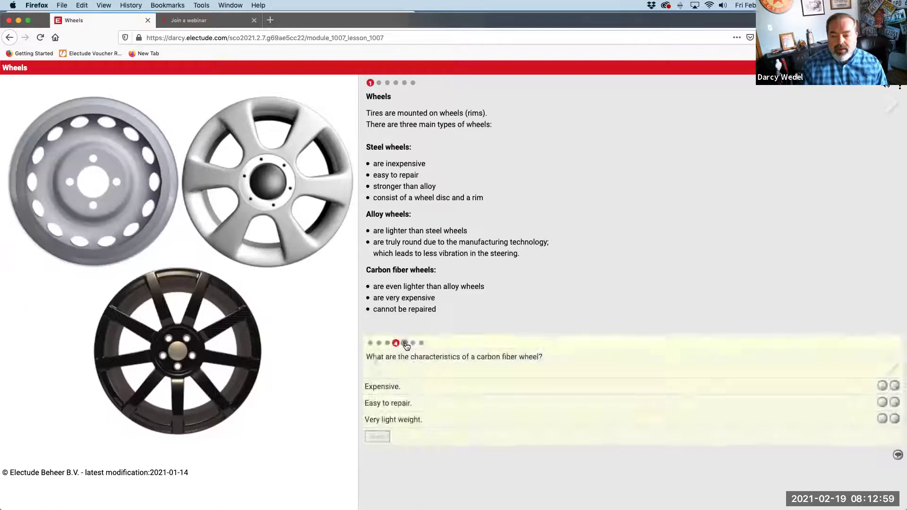
pyautogui.click(421, 343)
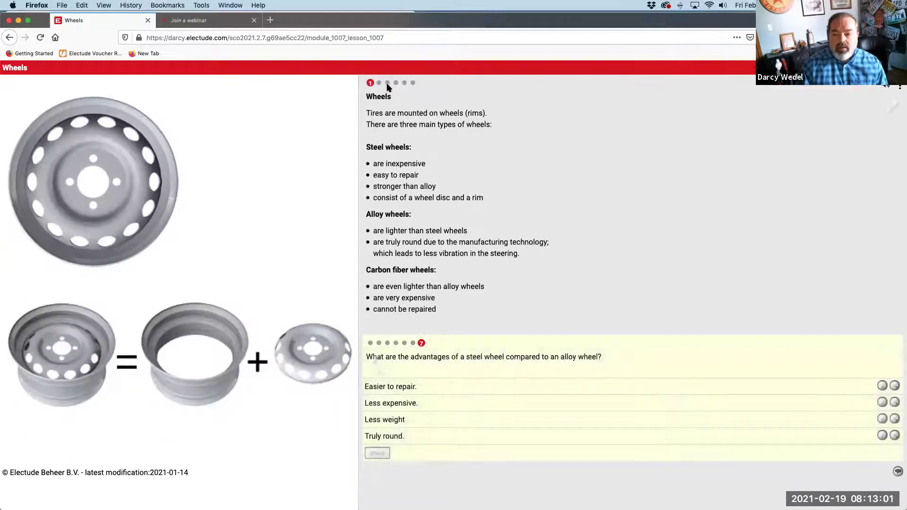
pyautogui.click(387, 83)
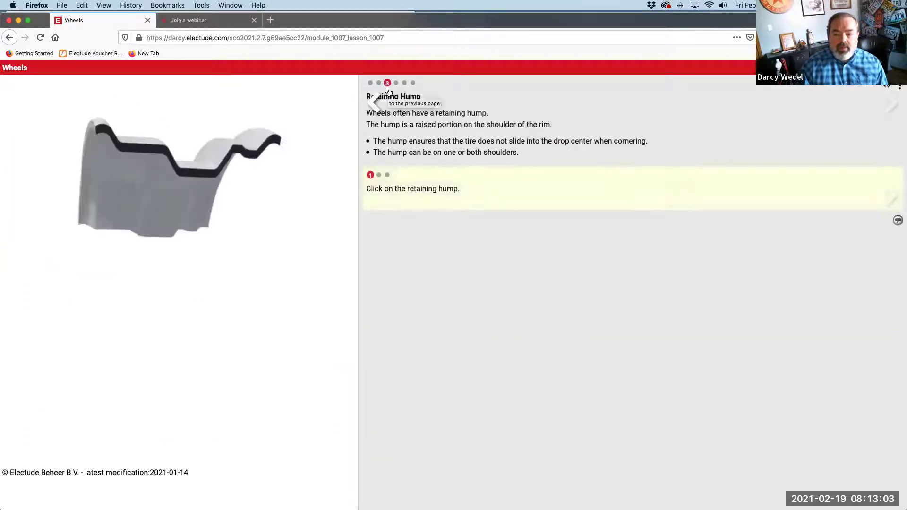
pyautogui.click(397, 84)
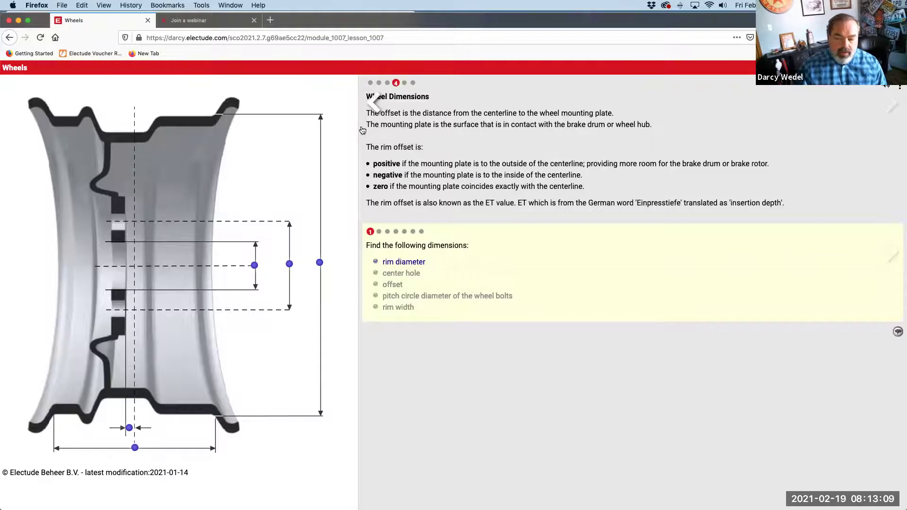
pyautogui.click(404, 83)
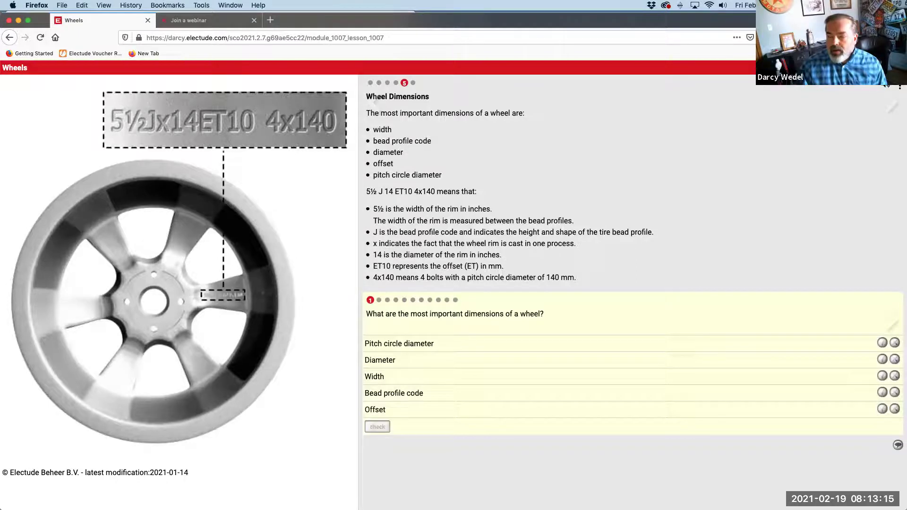
# View the lesson and wheel image full screen, then go back to the Wheels overview
pyautogui.press('super+ctrl+f')
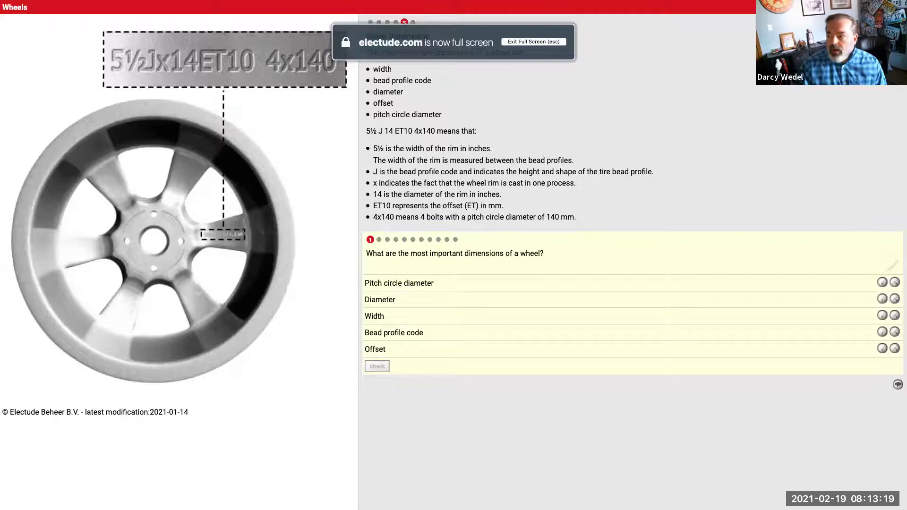
pyautogui.press('Escape')
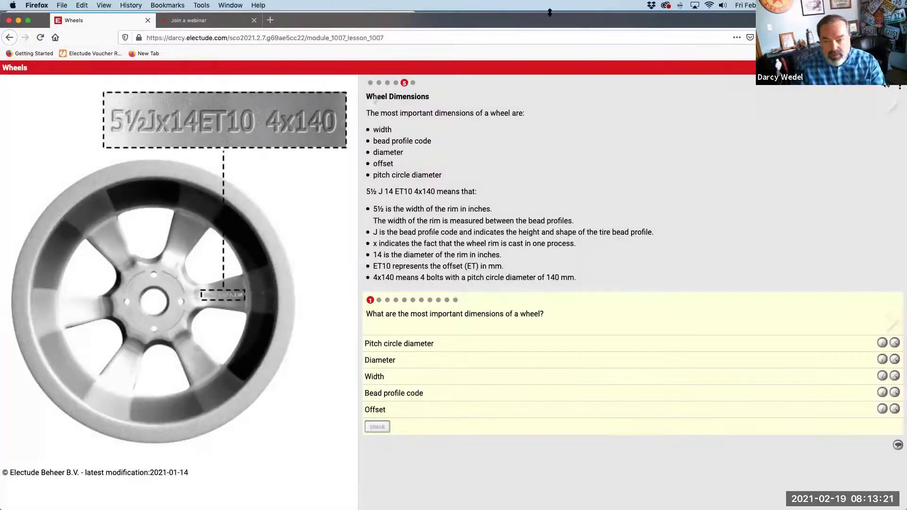
pyautogui.click(29, 21)
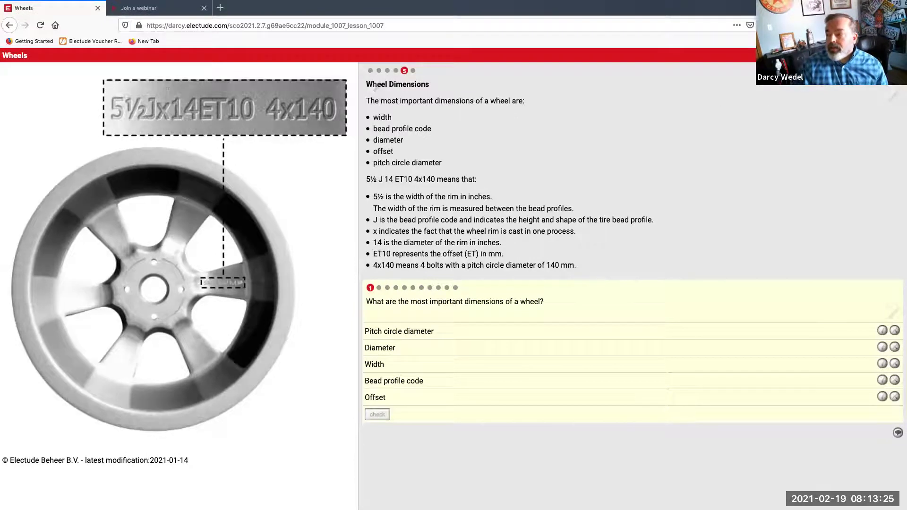
pyautogui.click(154, 288)
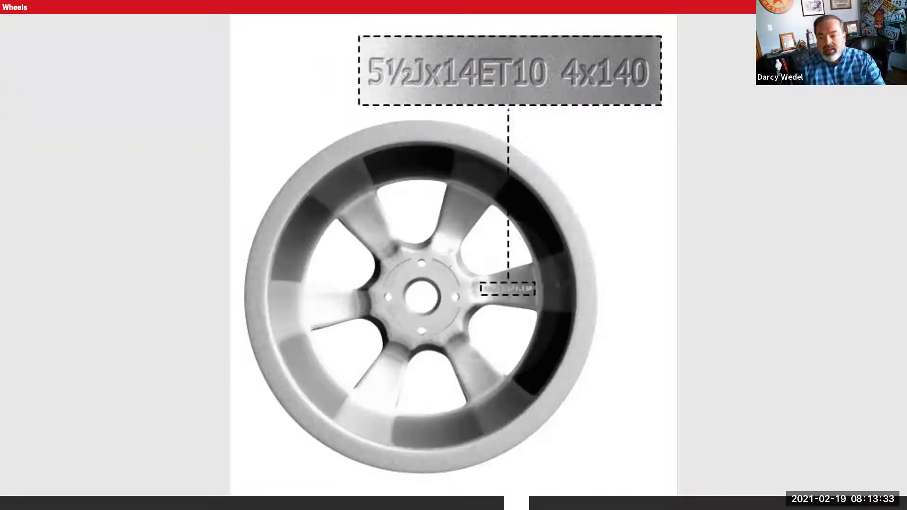
pyautogui.press('Escape')
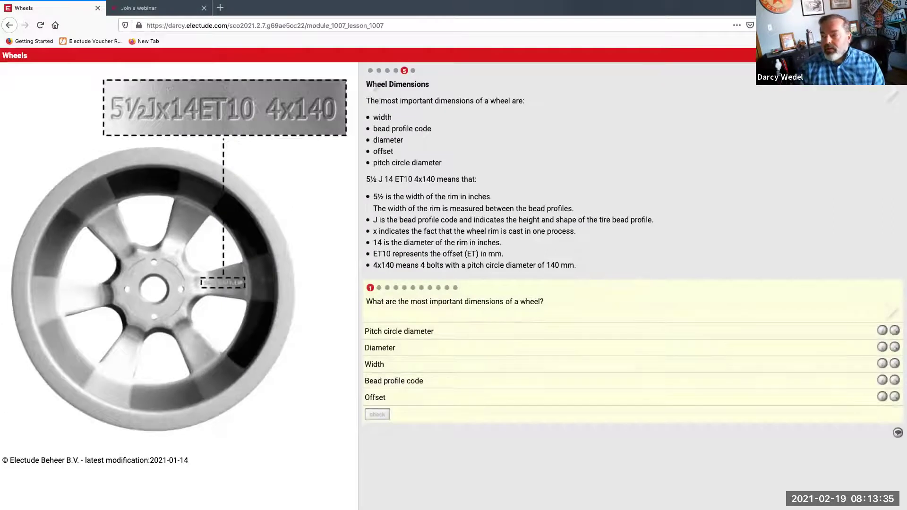
pyautogui.hotkey('alt', 'Left')
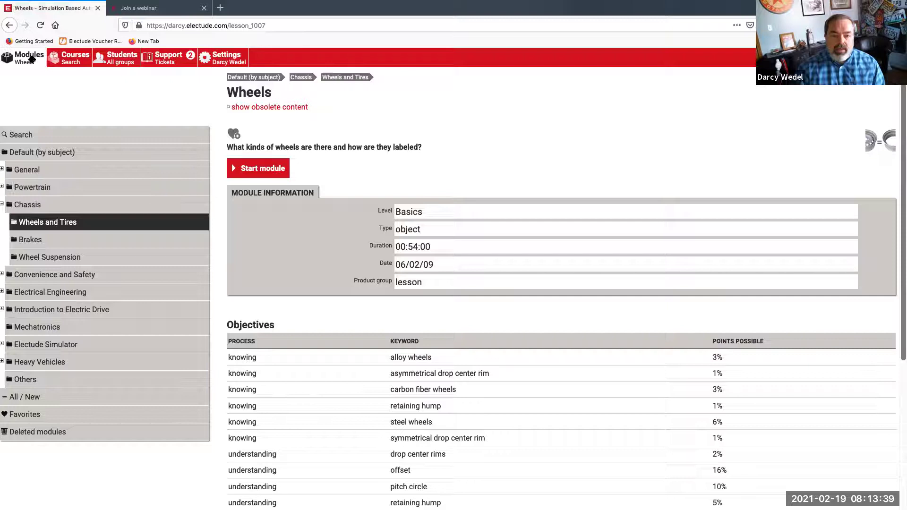
# Open Chassis > Brakes, view the Brake Caliper module, then list All / New modules
pyautogui.click(43, 246)
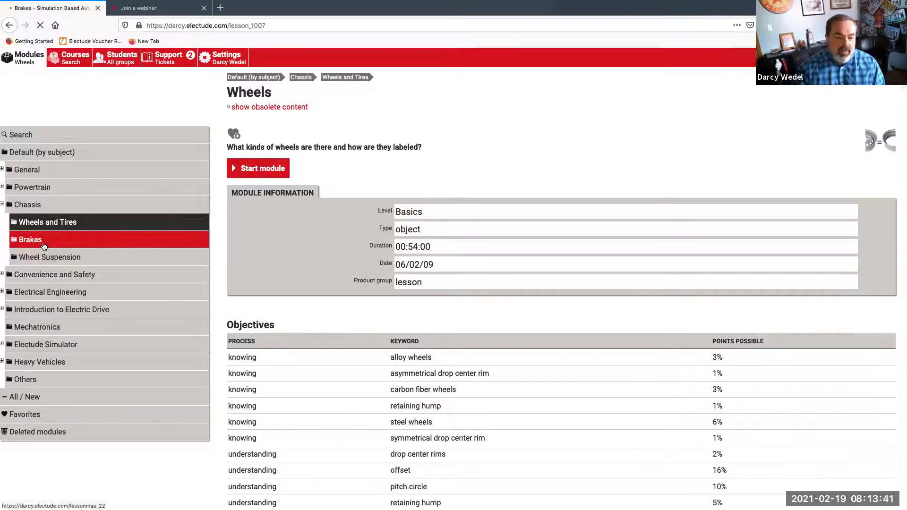
pyautogui.scroll(-3, 240, 245)
pyautogui.click(258, 166)
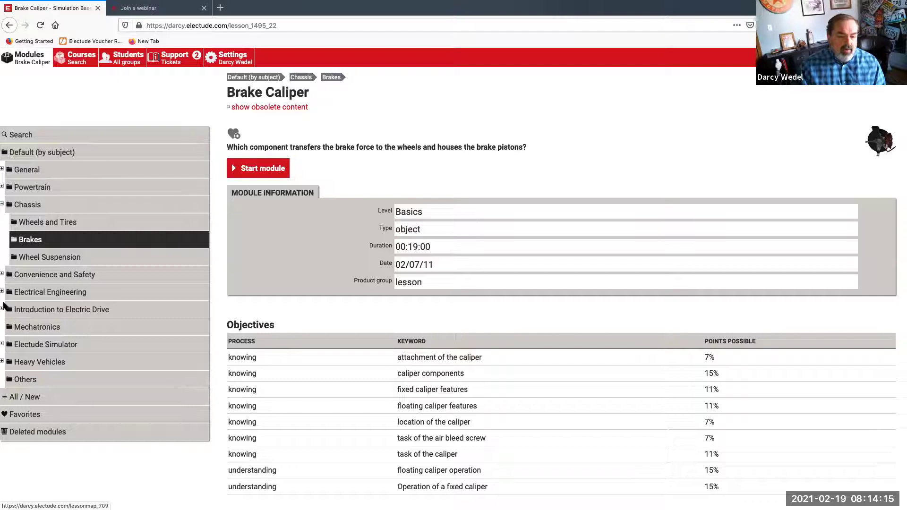
pyautogui.click(35, 399)
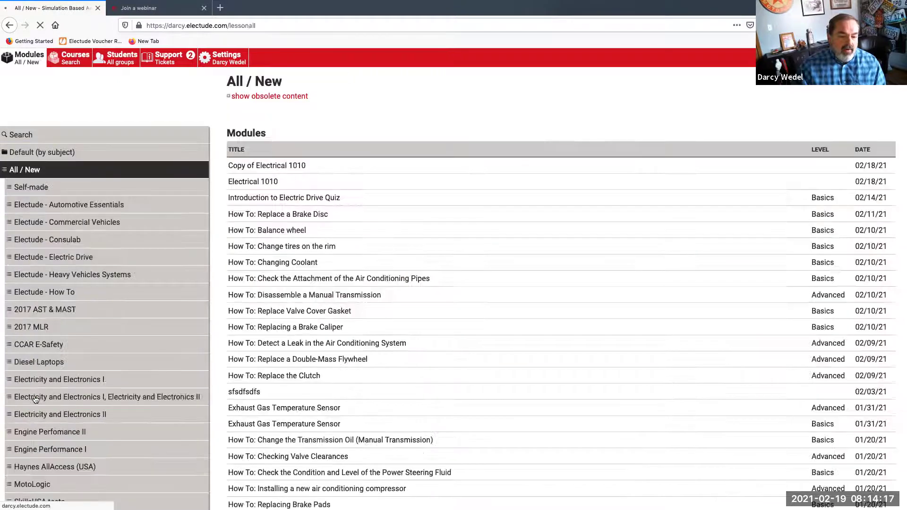
# Browse the Default (by subject) lesson map, then return to the Electude start page
pyautogui.click(25, 156)
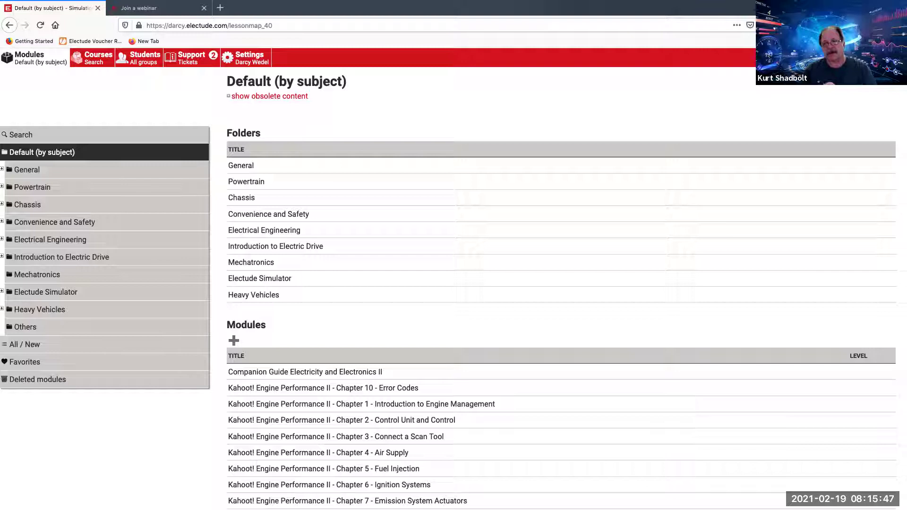
pyautogui.click(245, 185)
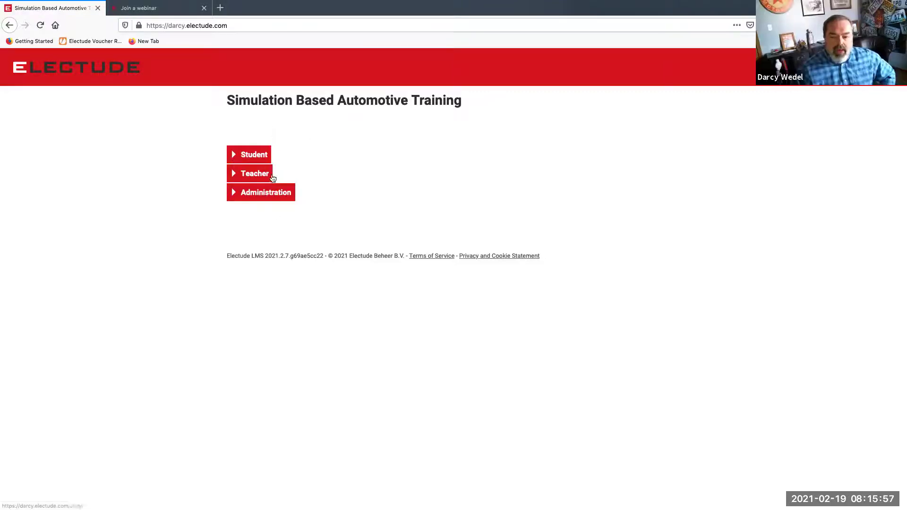
pyautogui.click(269, 194)
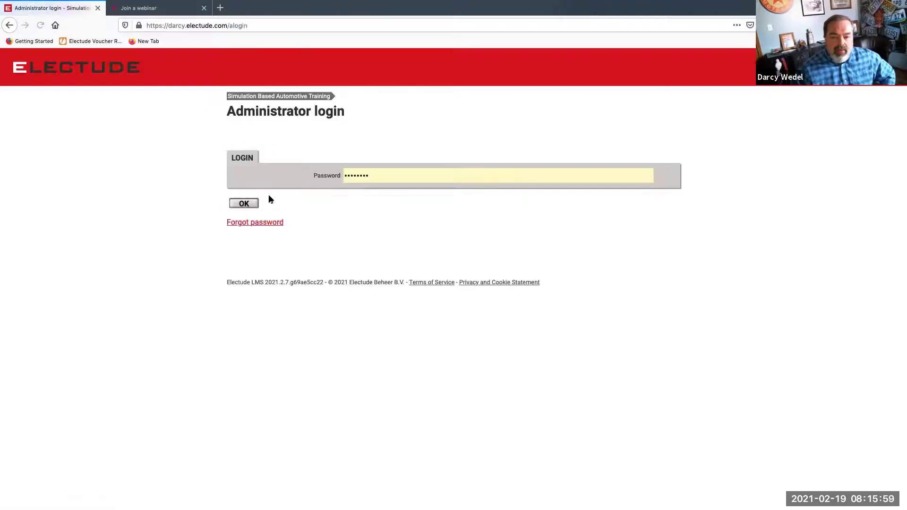
pyautogui.click(240, 204)
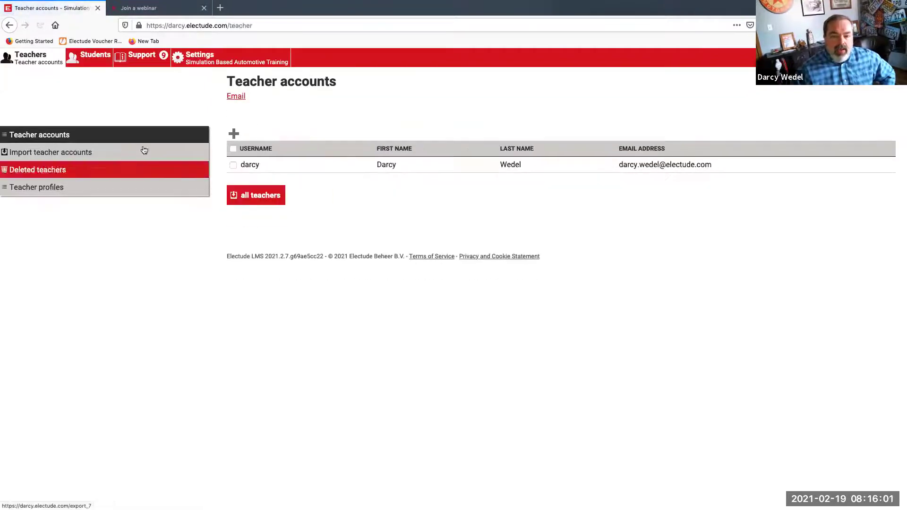
pyautogui.click(202, 63)
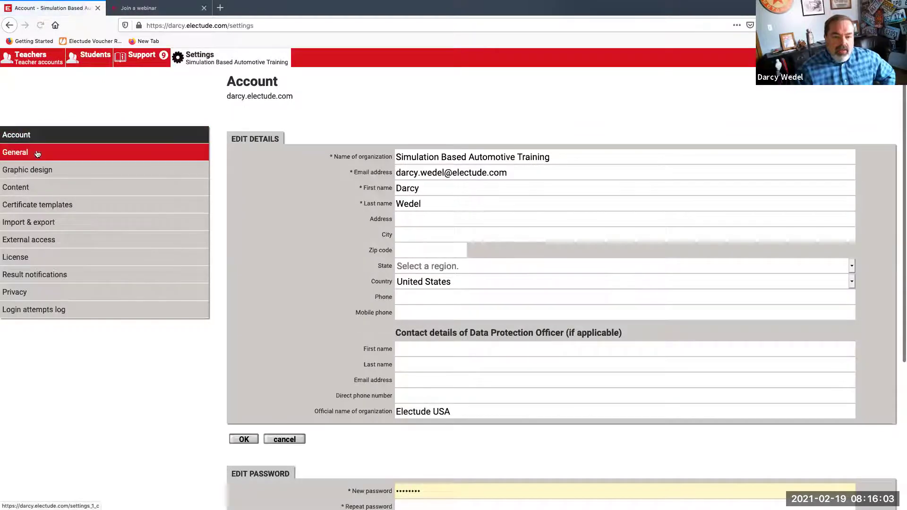
pyautogui.click(37, 155)
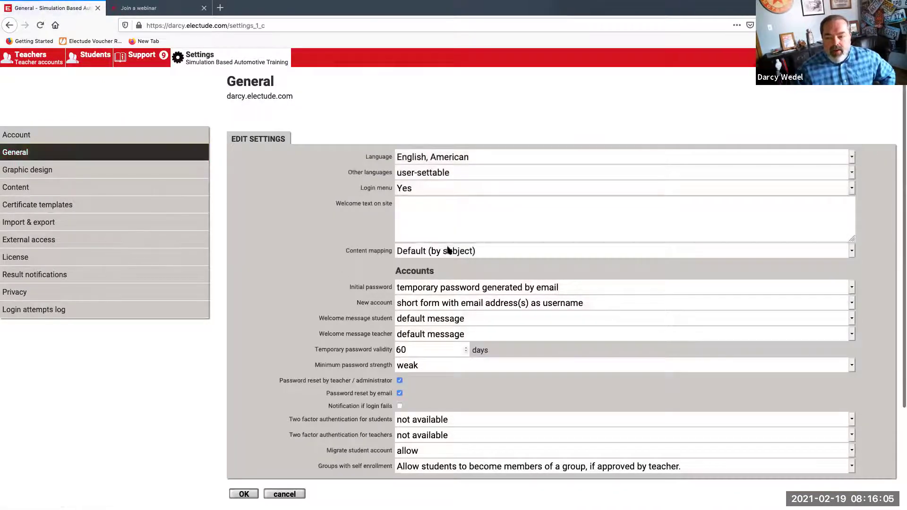
pyautogui.click(435, 253)
pyautogui.click(434, 238)
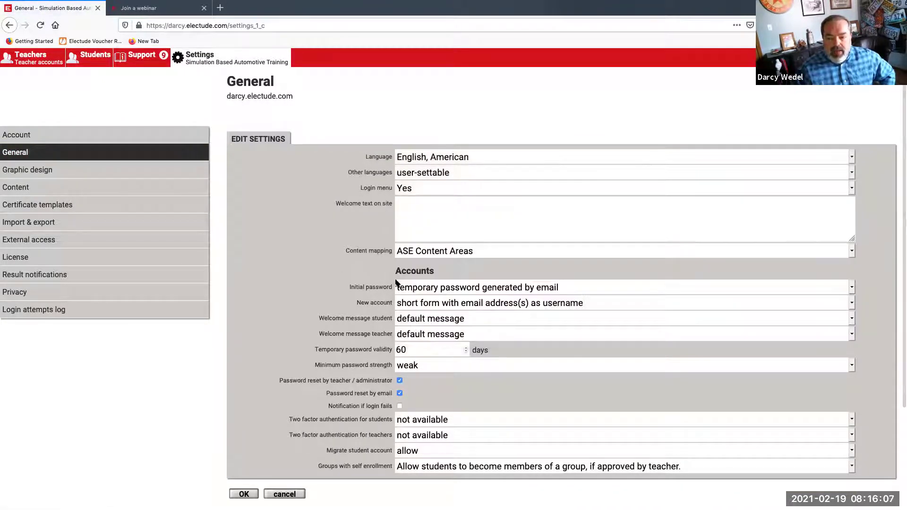
pyautogui.click(421, 256)
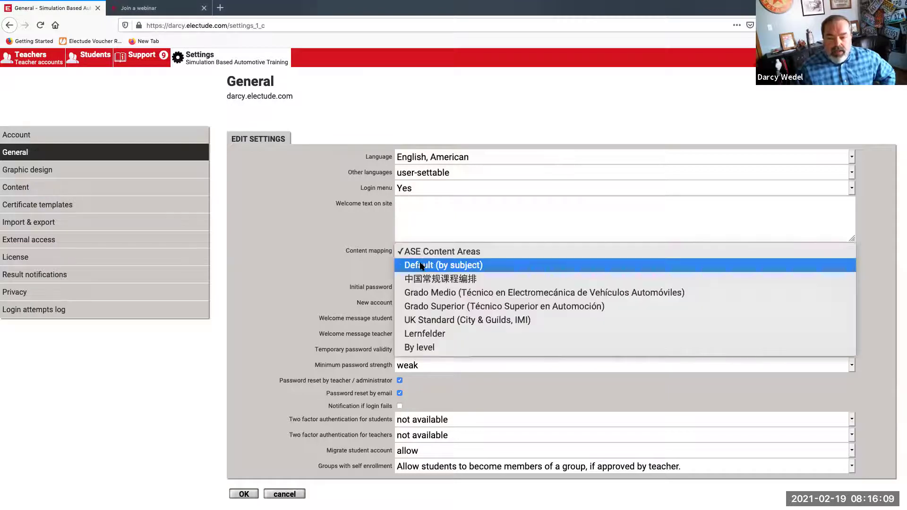
pyautogui.click(421, 265)
pyautogui.click(245, 494)
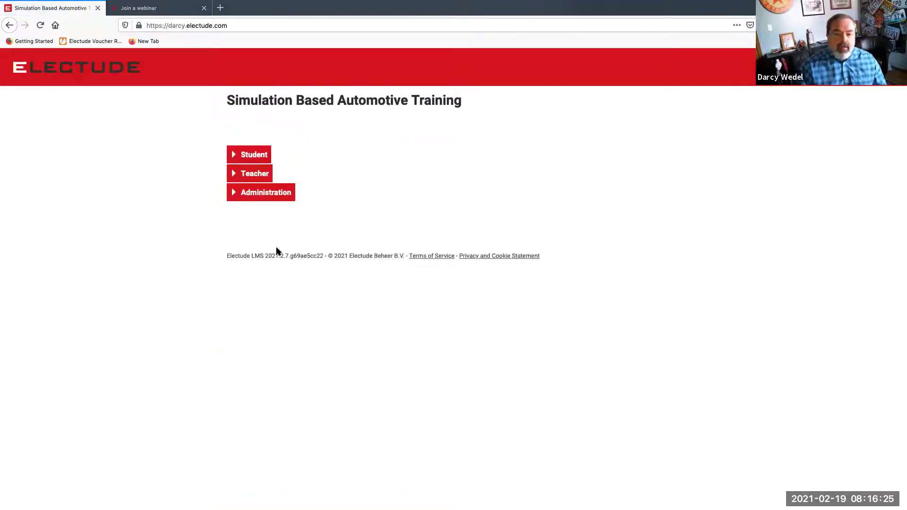
# Log in as a teacher to reach the Default (by subject) module map
pyautogui.click(246, 177)
pyautogui.click(247, 220)
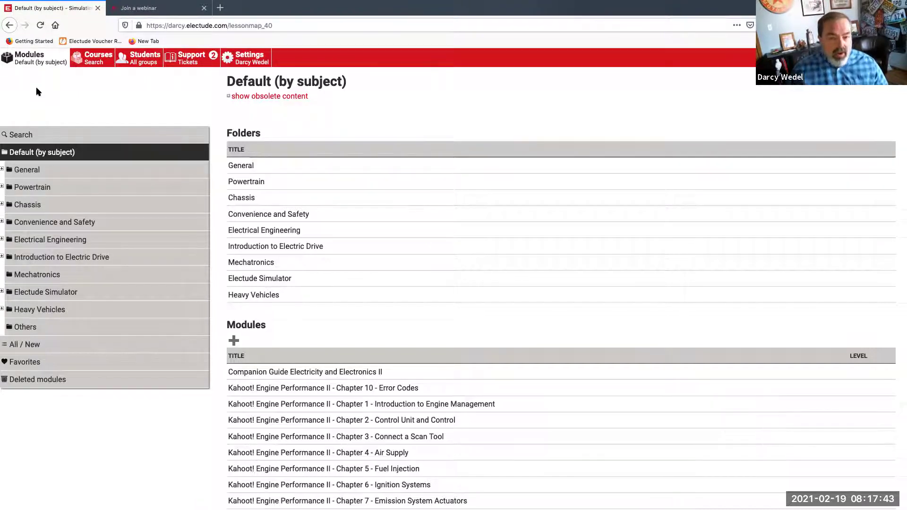
# Browse Courses > Self-made > Electude - Automotive Essentials to list its two Light Vehicles courses
pyautogui.click(94, 62)
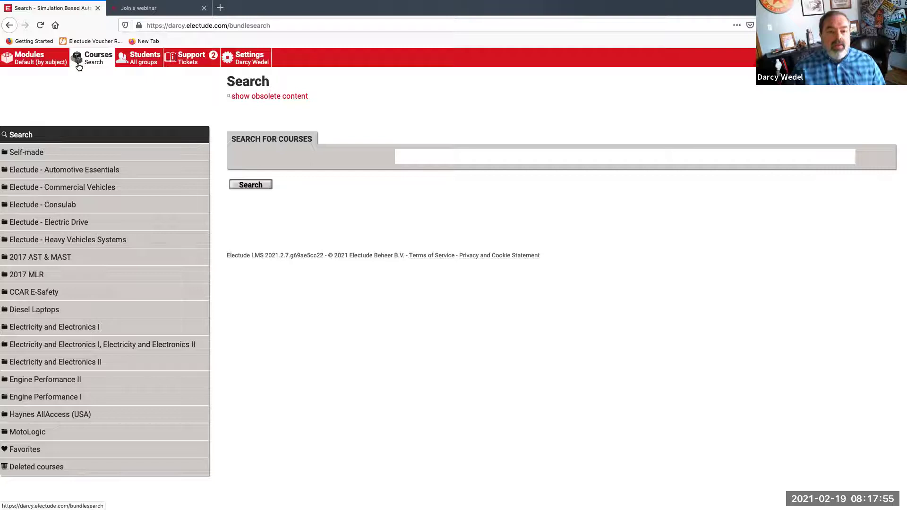
pyautogui.click(29, 157)
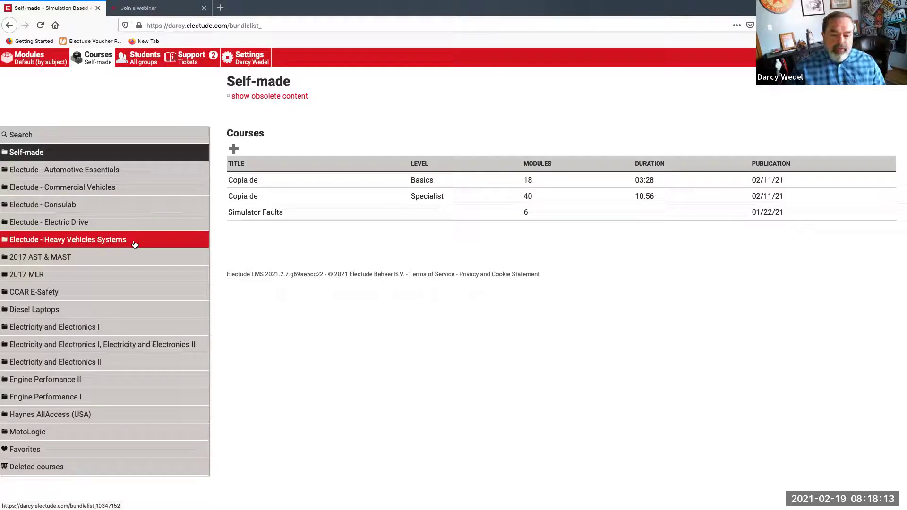
pyautogui.click(109, 175)
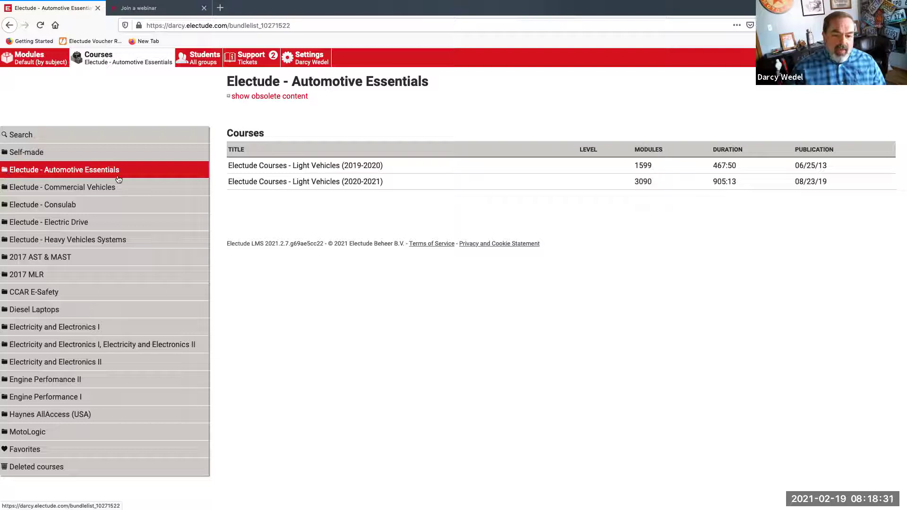
pyautogui.click(29, 171)
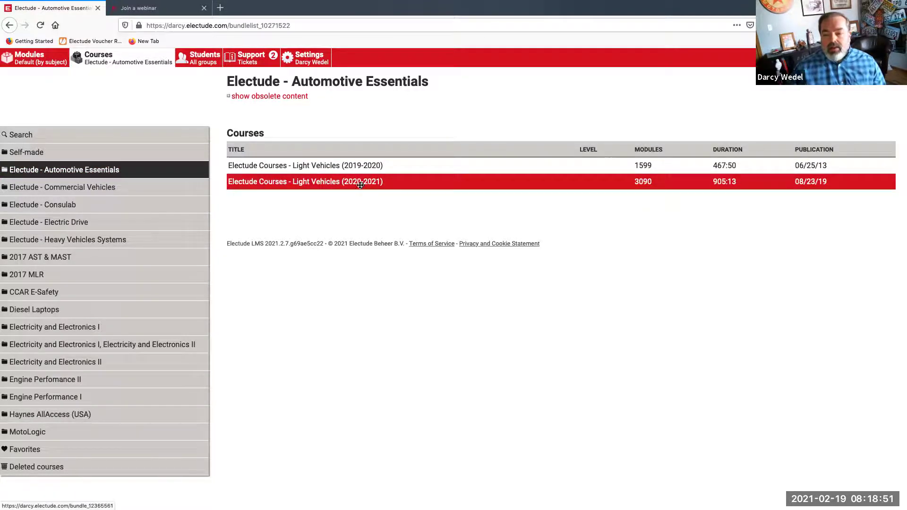
pyautogui.moveTo(360, 185)
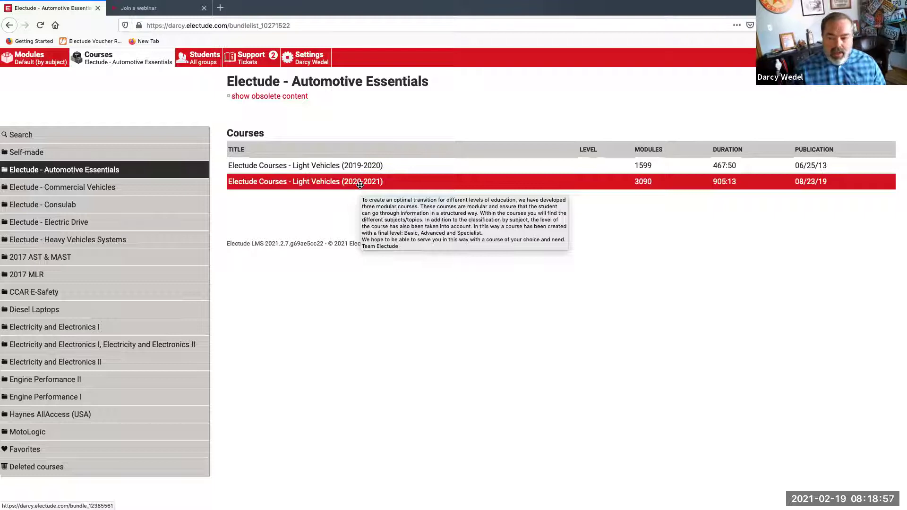
# Go from Light Vehicles (2020-2021) through Basics into Wheels and Tires - Basics and scan its modules
pyautogui.click(362, 184)
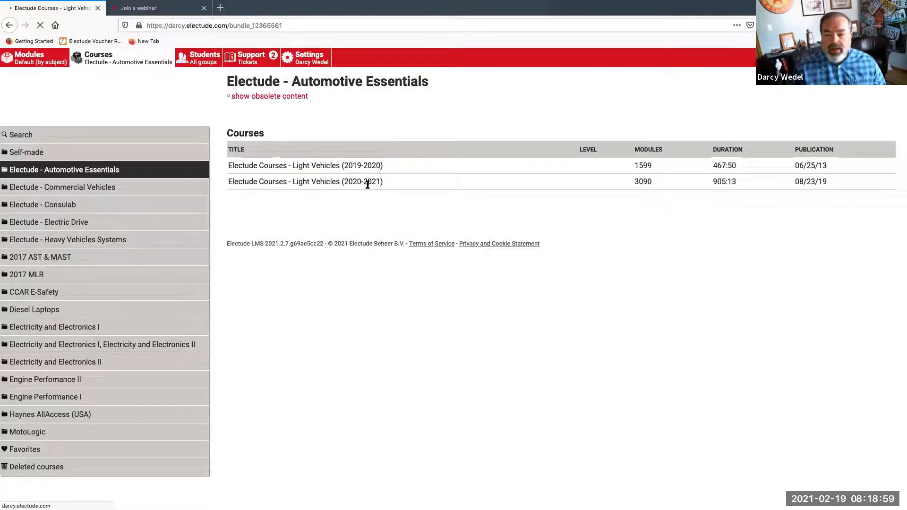
pyautogui.scroll(-1, 367, 184)
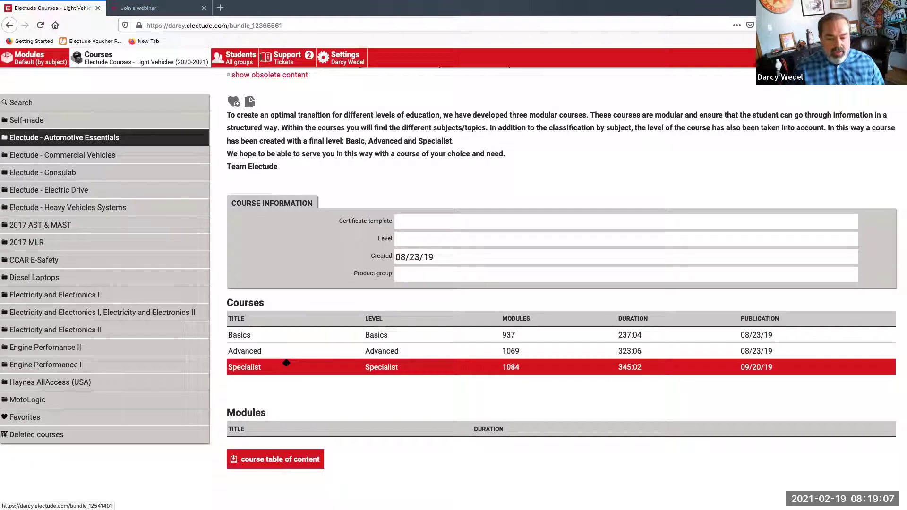
pyautogui.scroll(-1, 286, 363)
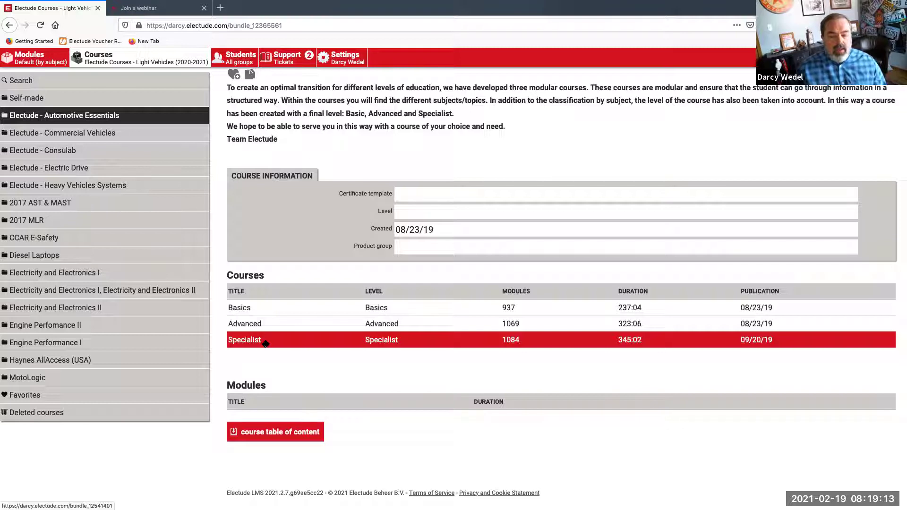
pyautogui.click(266, 312)
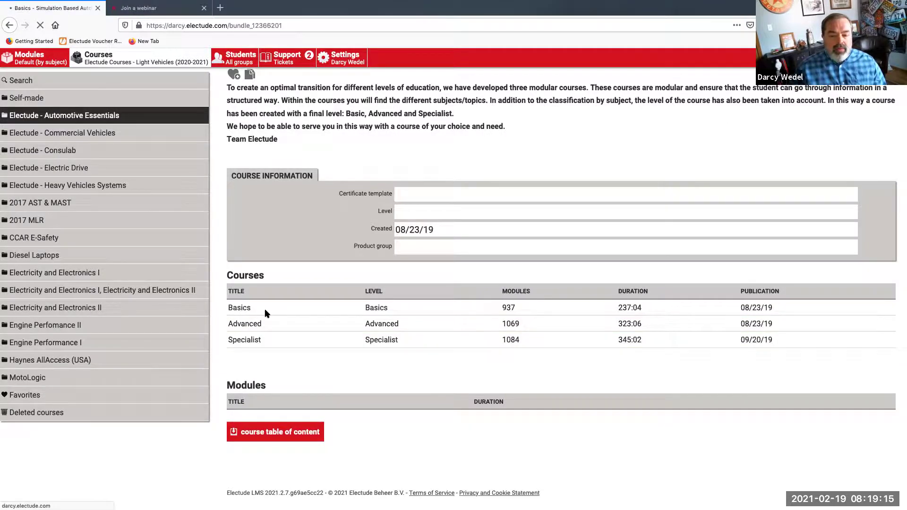
pyautogui.scroll(-3, 265, 312)
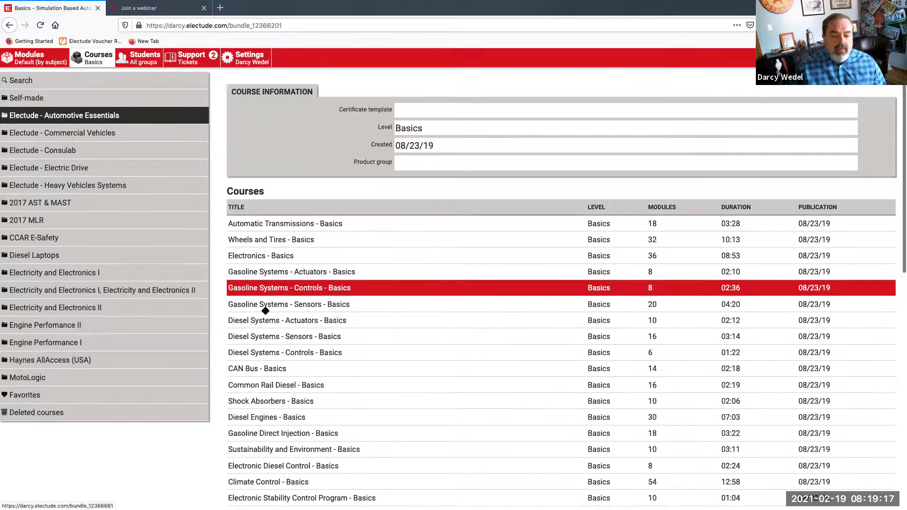
pyautogui.scroll(-3, 266, 311)
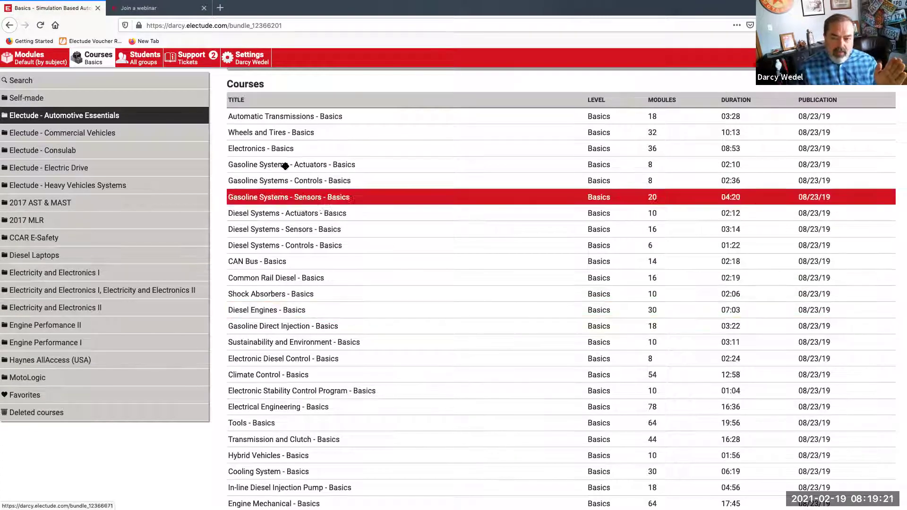
pyautogui.click(302, 133)
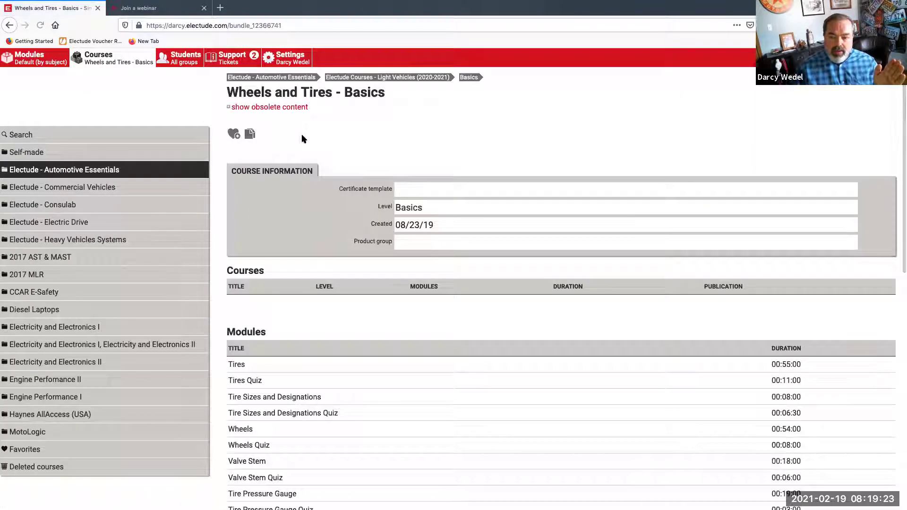
pyautogui.scroll(-2, 301, 138)
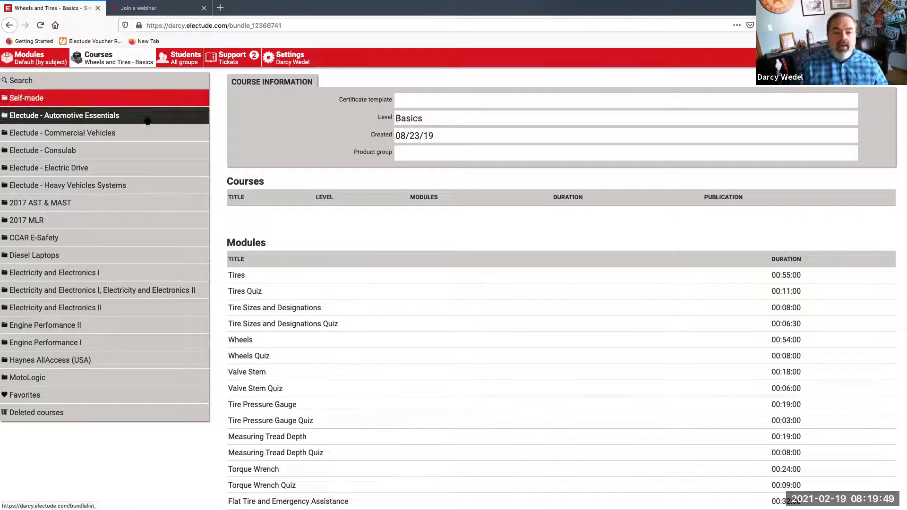
pyautogui.scroll(3, 94, 99)
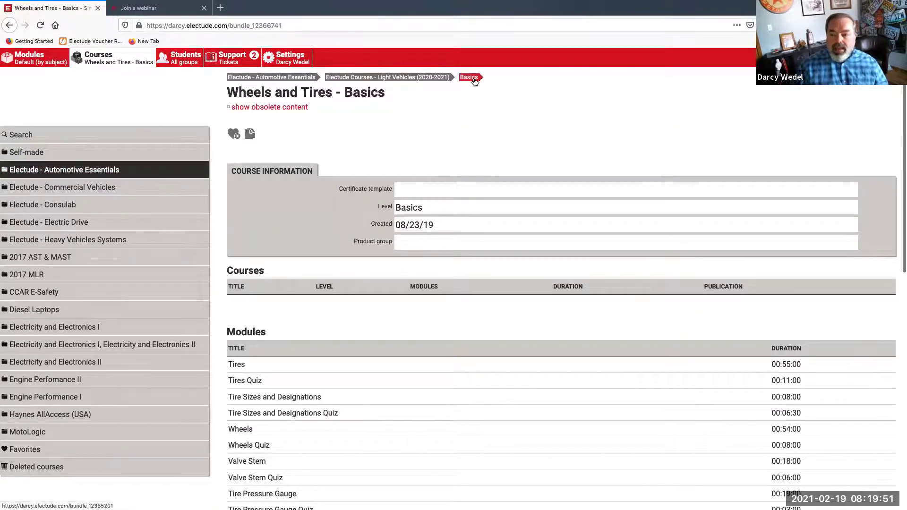
# Go up to Light Vehicles (2020-2021), then open and scroll through Wheels and Tires - Advanced
pyautogui.click(432, 81)
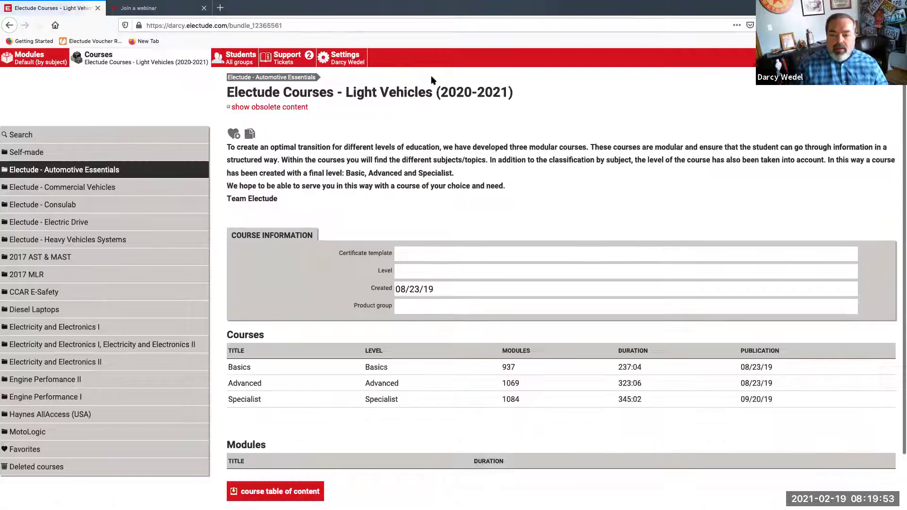
pyautogui.scroll(-2, 290, 284)
pyautogui.click(259, 326)
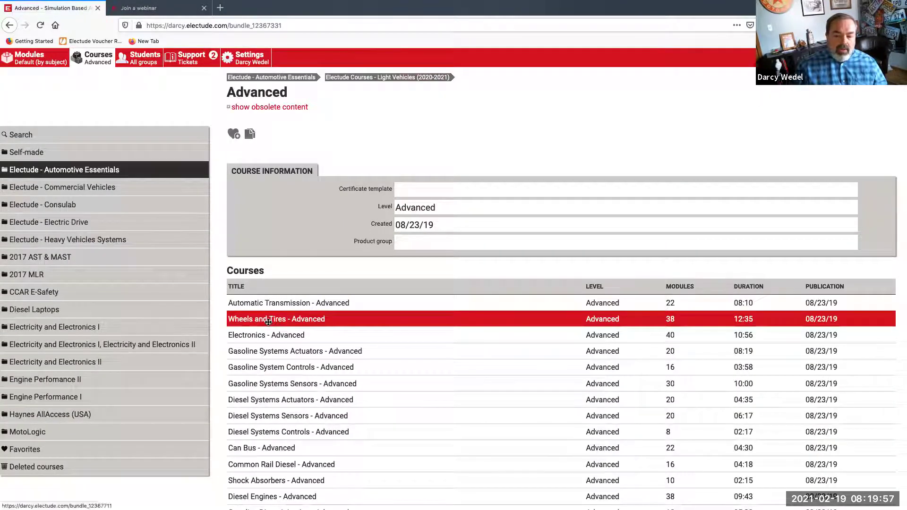
pyautogui.click(268, 322)
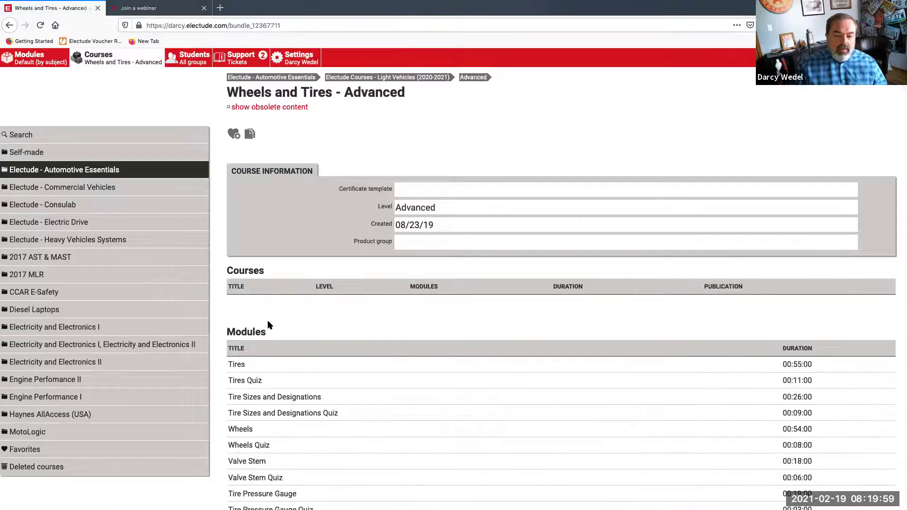
pyautogui.scroll(-2, 264, 327)
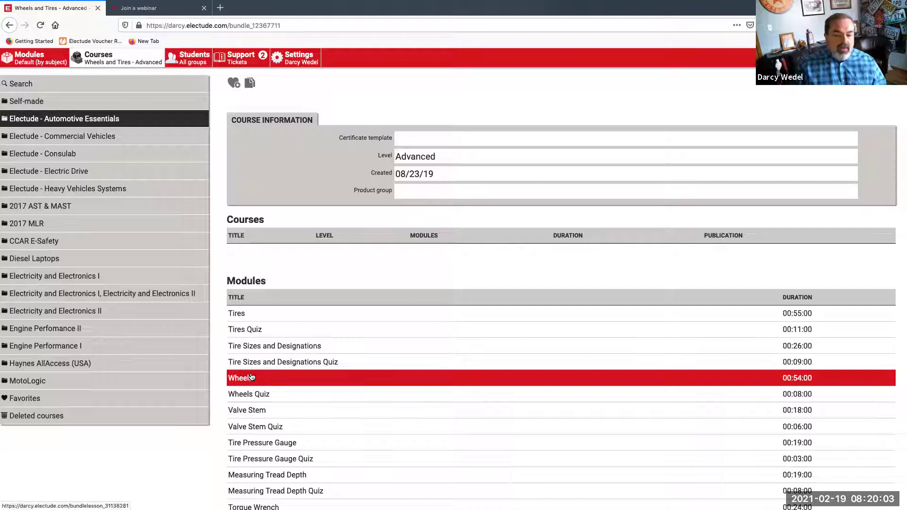
pyautogui.scroll(-1, 252, 377)
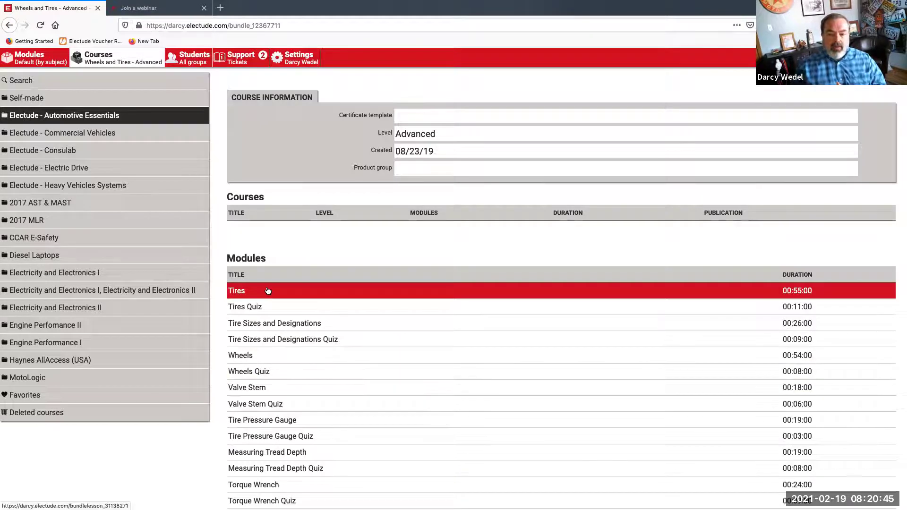
pyautogui.scroll(3, 327, 180)
# Return via breadcrumbs to Light Vehicles (2020-2021) and open the Specialist level
pyautogui.click(473, 78)
pyautogui.click(397, 77)
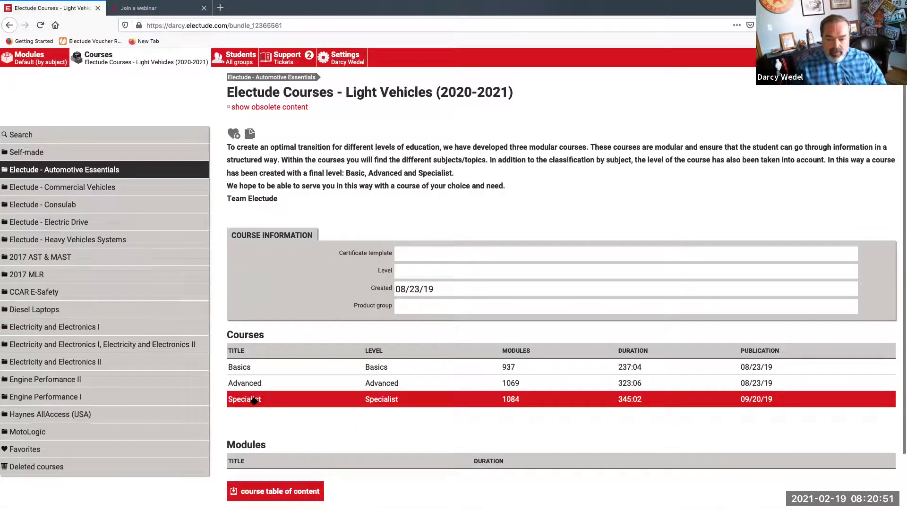
pyautogui.click(256, 401)
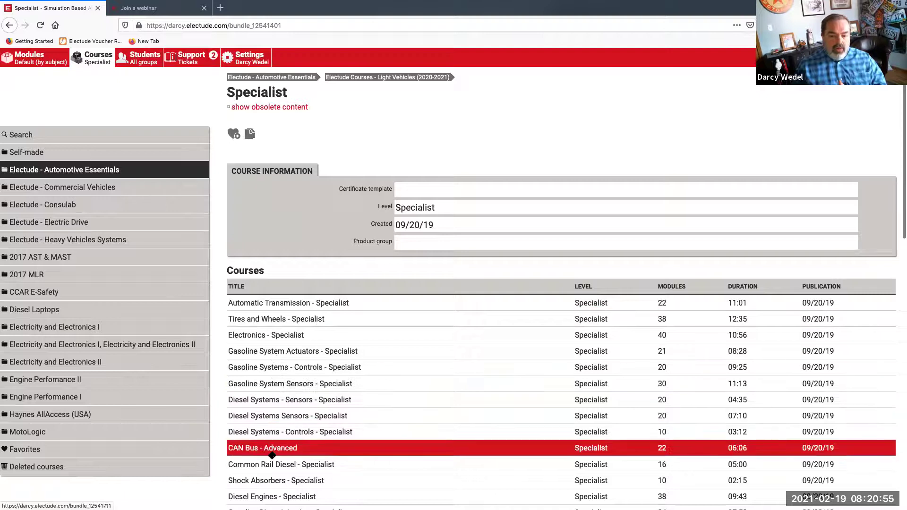
# Open Tires and Wheels - Specialist and scroll its modules from Tires to TPMS and back
pyautogui.click(271, 320)
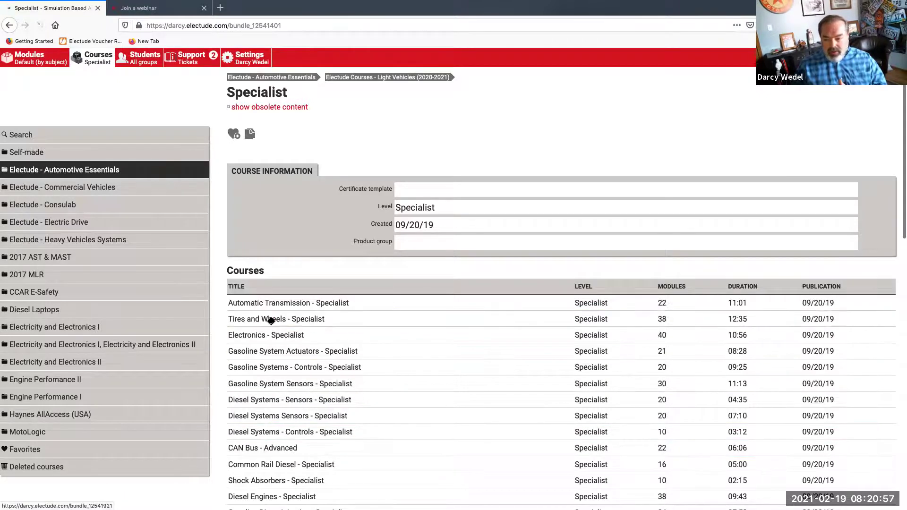
pyautogui.scroll(-3, 272, 323)
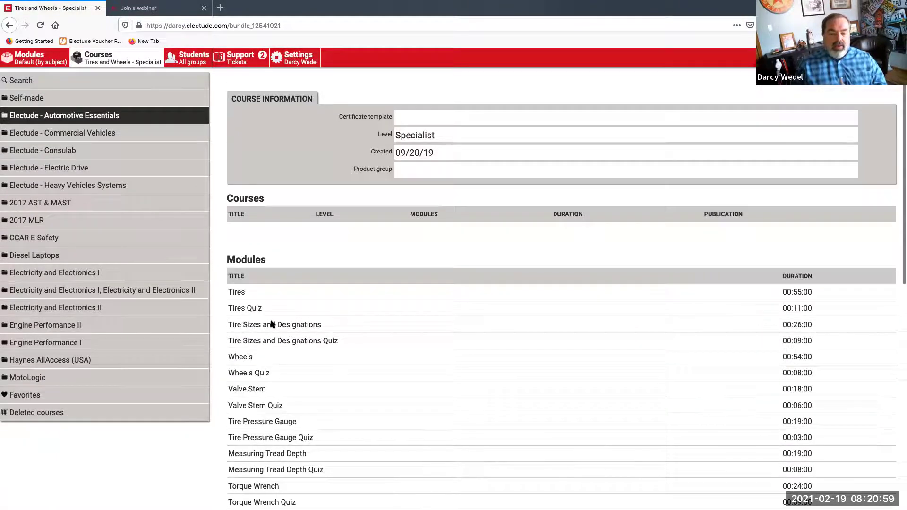
pyautogui.scroll(-4, 270, 324)
pyautogui.scroll(-1, 272, 324)
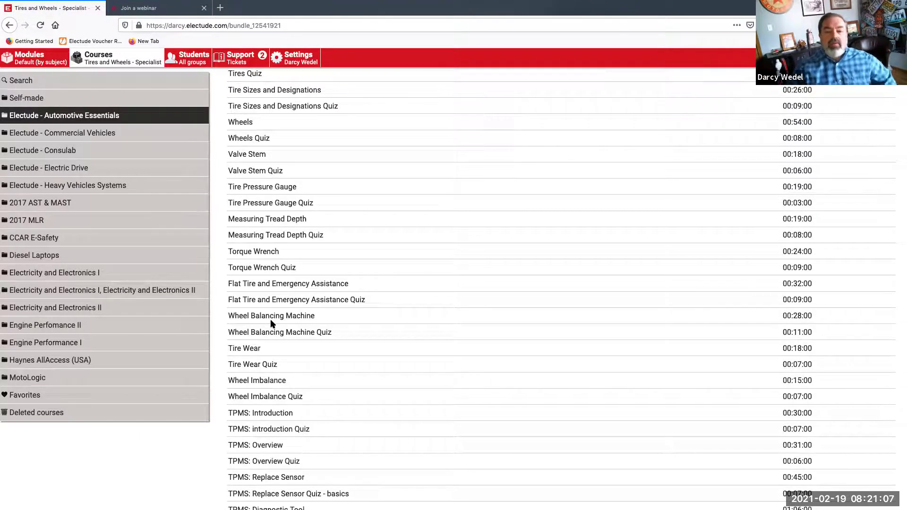
pyautogui.scroll(1, 348, 320)
pyautogui.scroll(3, 349, 325)
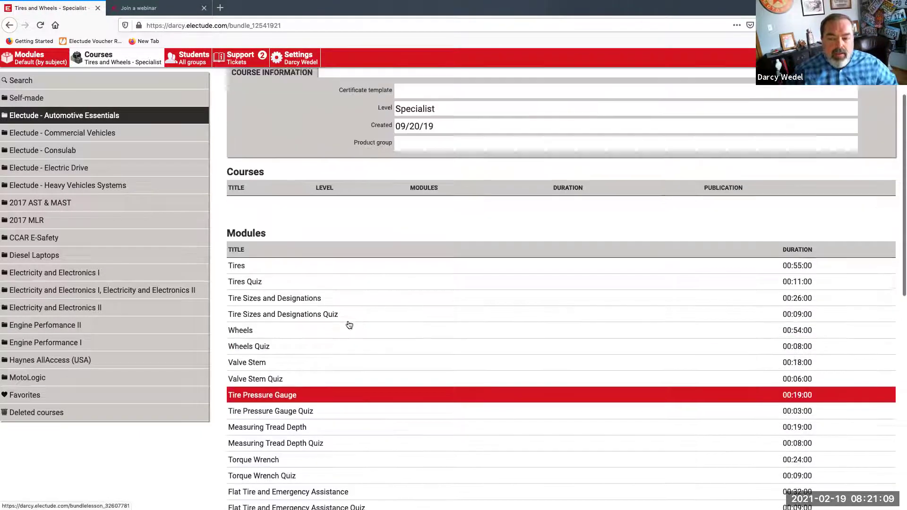
pyautogui.scroll(2, 349, 325)
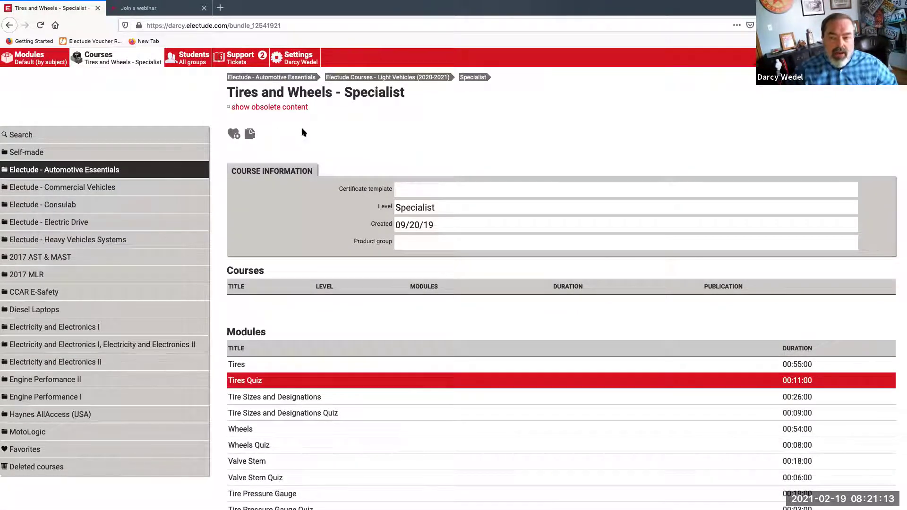
# Return to the Light Vehicles (2020-2021) Basics, Advanced and Specialist levels, then open Advanced
pyautogui.click(429, 78)
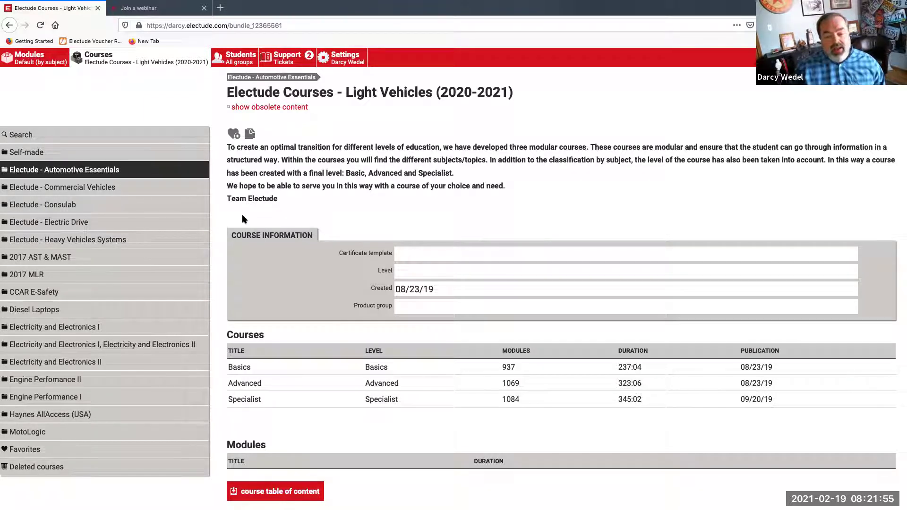
pyautogui.scroll(-2, 238, 270)
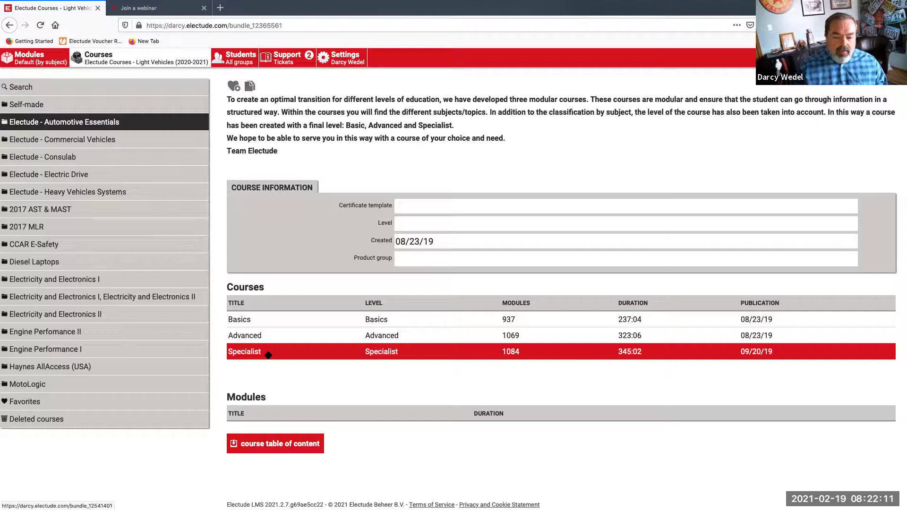
pyautogui.scroll(-1, 268, 350)
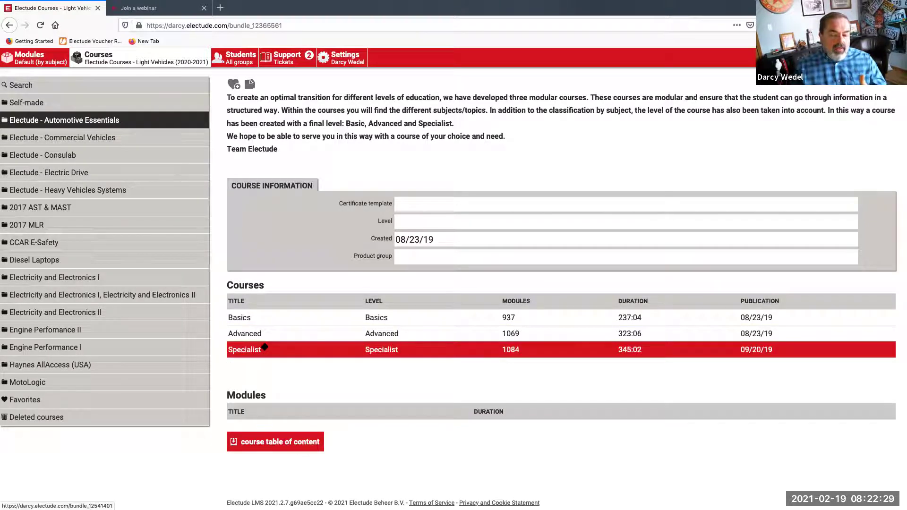
pyautogui.click(268, 334)
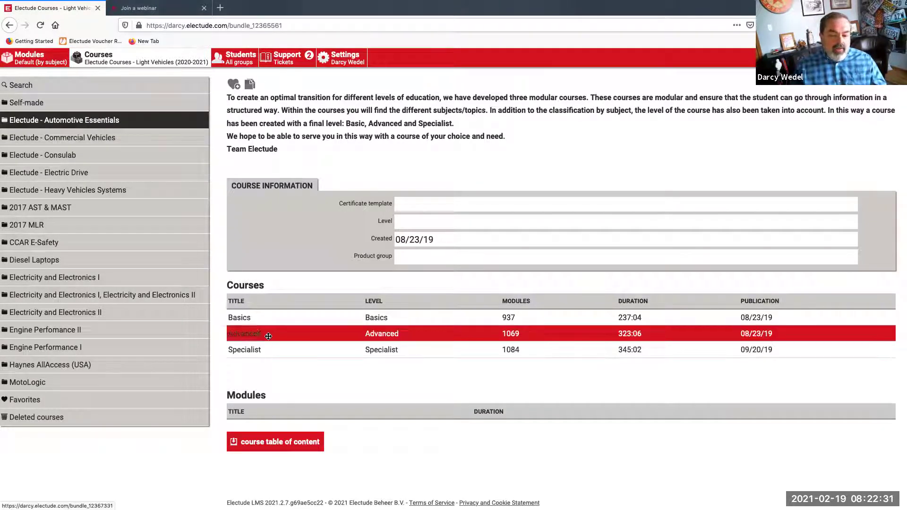
pyautogui.scroll(-3, 267, 334)
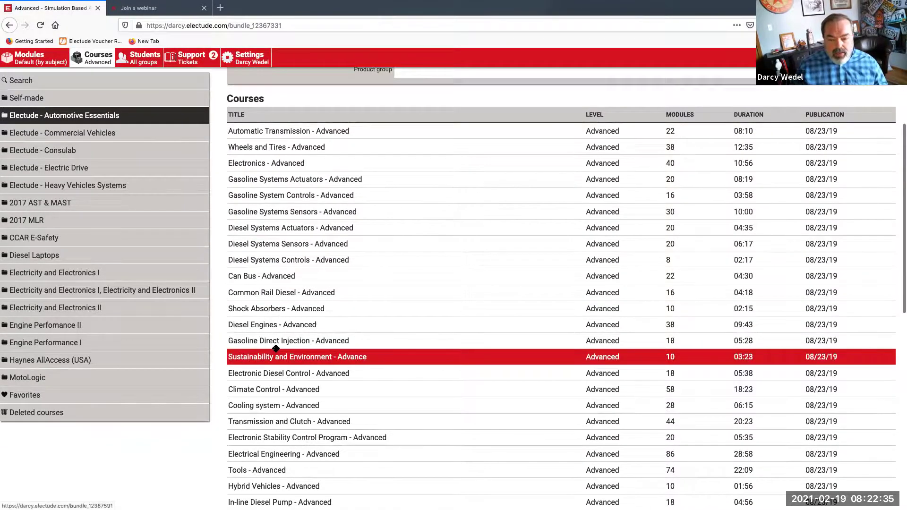
pyautogui.scroll(-3, 276, 350)
pyautogui.scroll(-1, 276, 349)
pyautogui.click(315, 367)
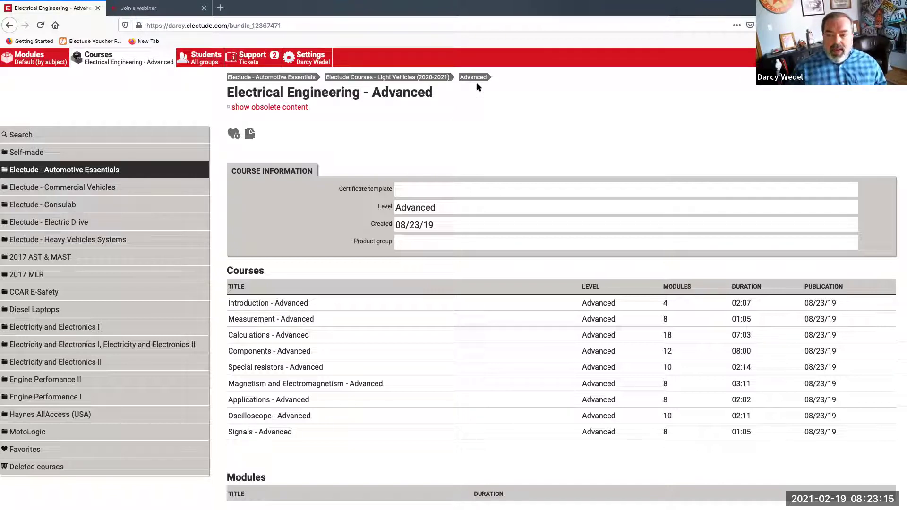
pyautogui.click(429, 81)
pyautogui.scroll(-2, 133, 85)
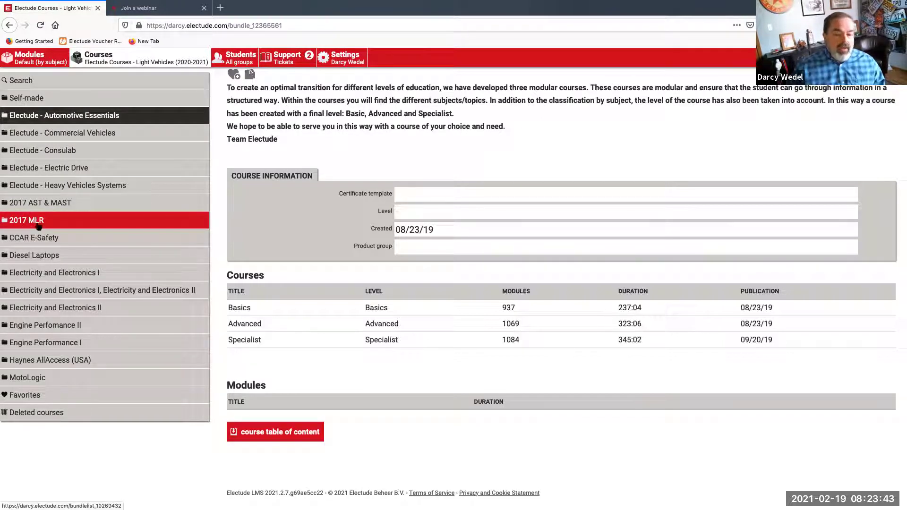
# Open 2017 AST & MAST, then Master Automobile Service Technology (2017 standard) and scan its courses
pyautogui.click(66, 210)
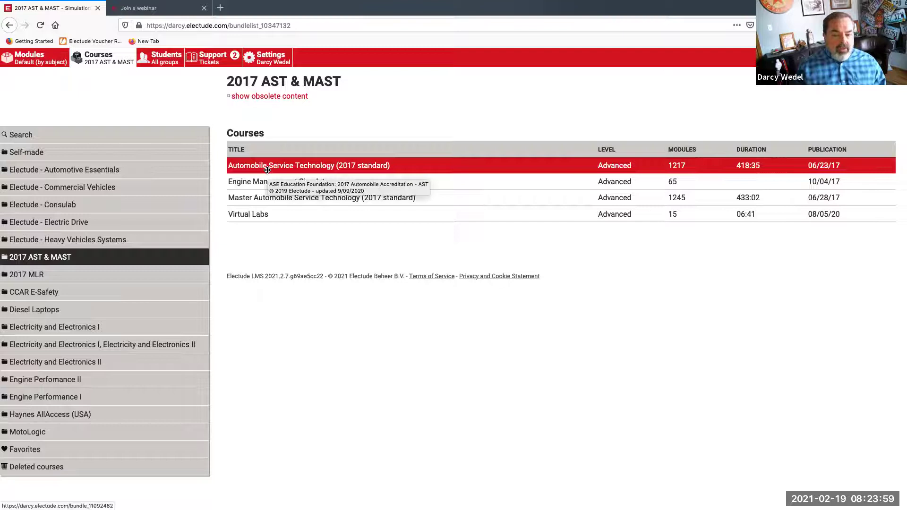
pyautogui.click(264, 197)
pyautogui.scroll(-2, 265, 199)
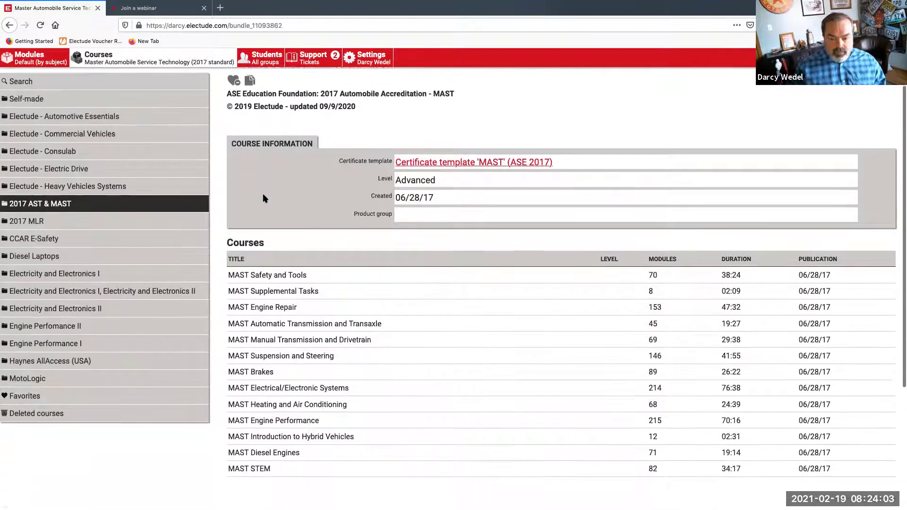
pyautogui.scroll(-1, 264, 198)
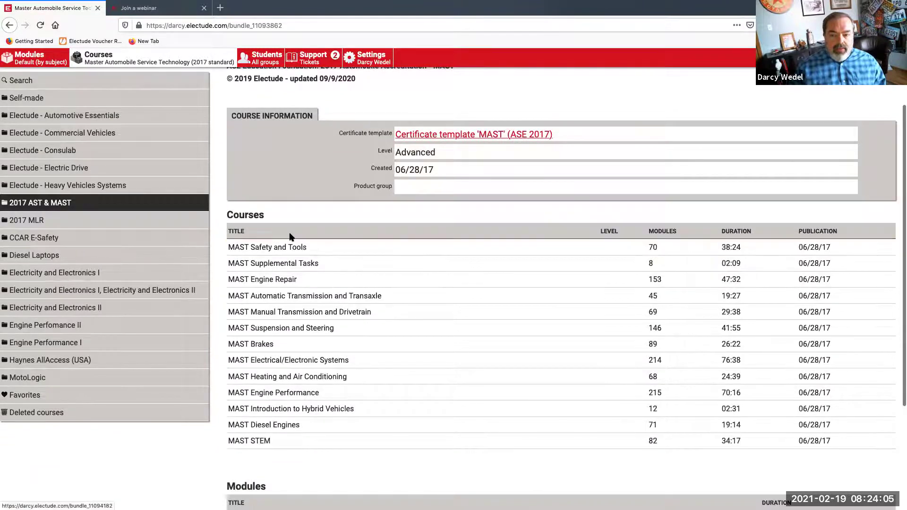
pyautogui.scroll(3, 290, 237)
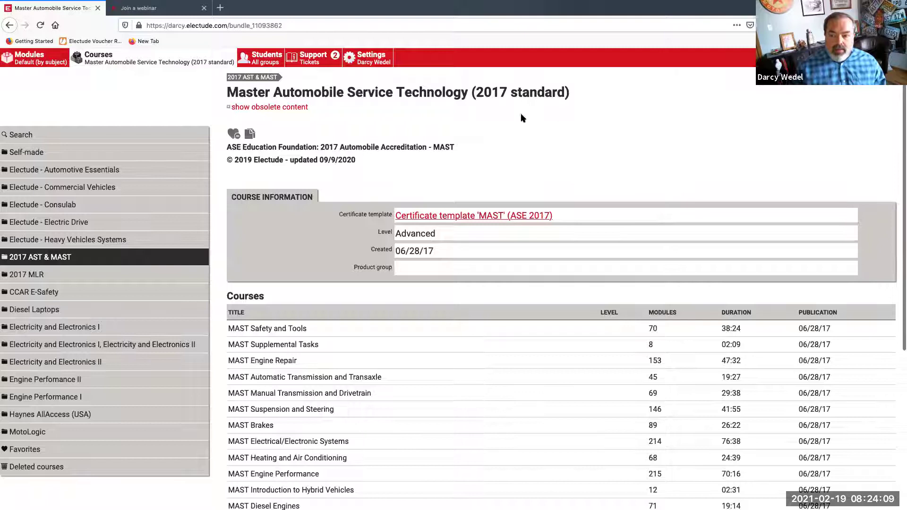
pyautogui.scroll(-5, 341, 156)
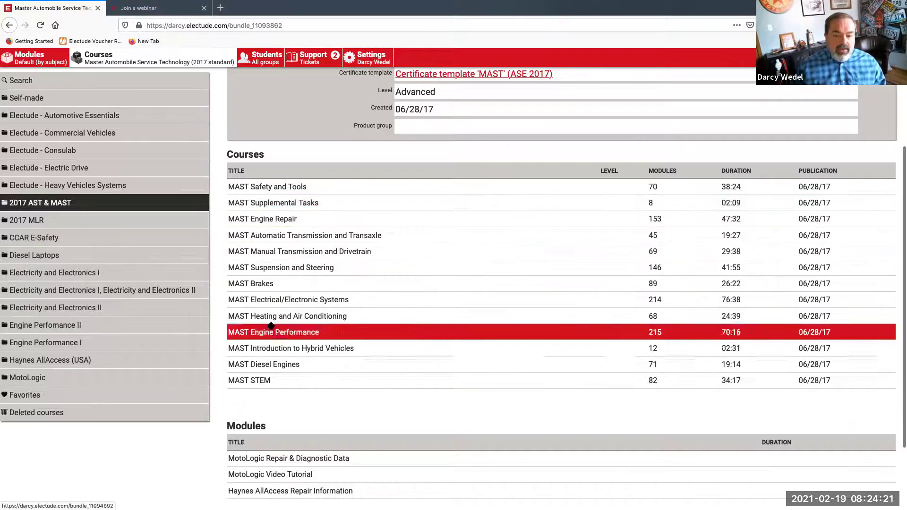
# Open MAST Brakes and scroll its sub-courses from Pre and Post Tests to ABS/Stability Control Tasks
pyautogui.click(273, 284)
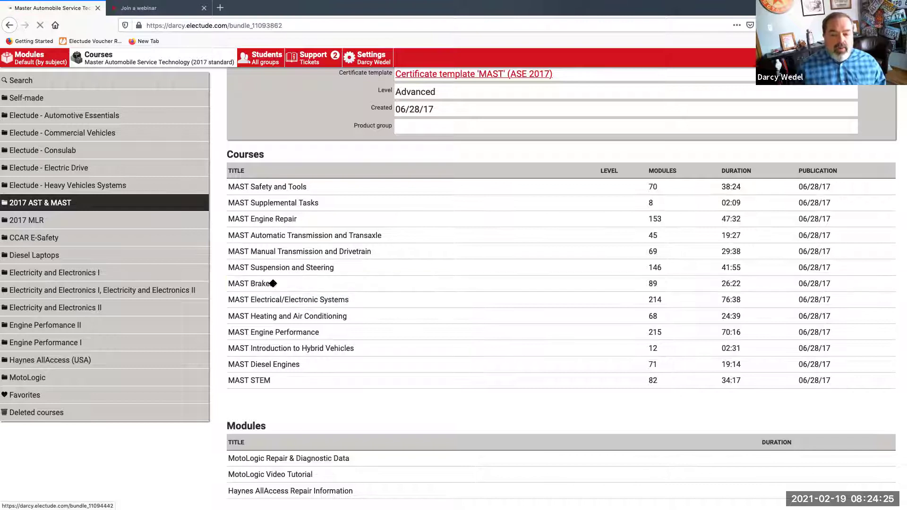
pyautogui.scroll(-1, 274, 286)
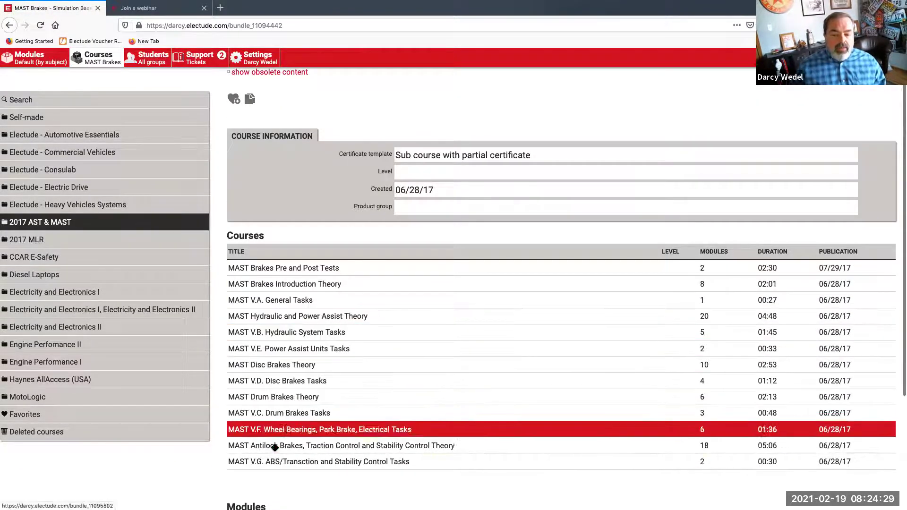
pyautogui.scroll(1, 282, 448)
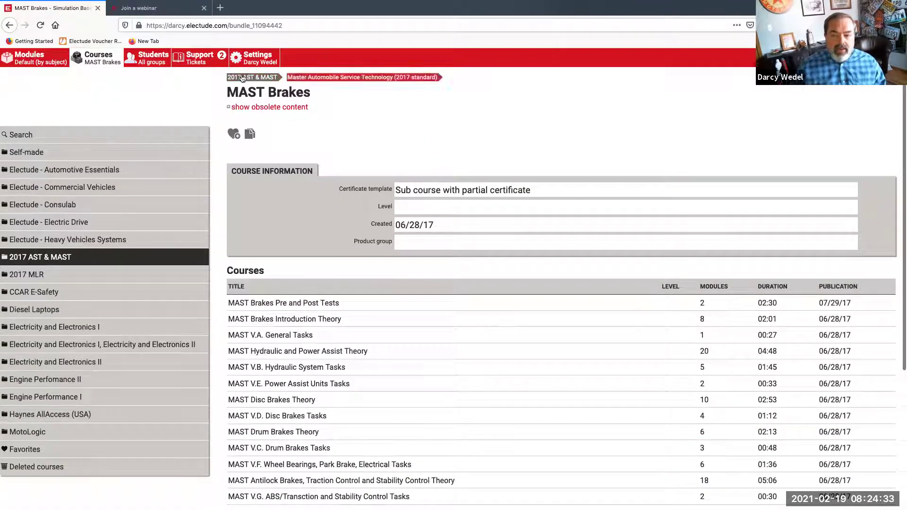
pyautogui.scroll(-2, 331, 137)
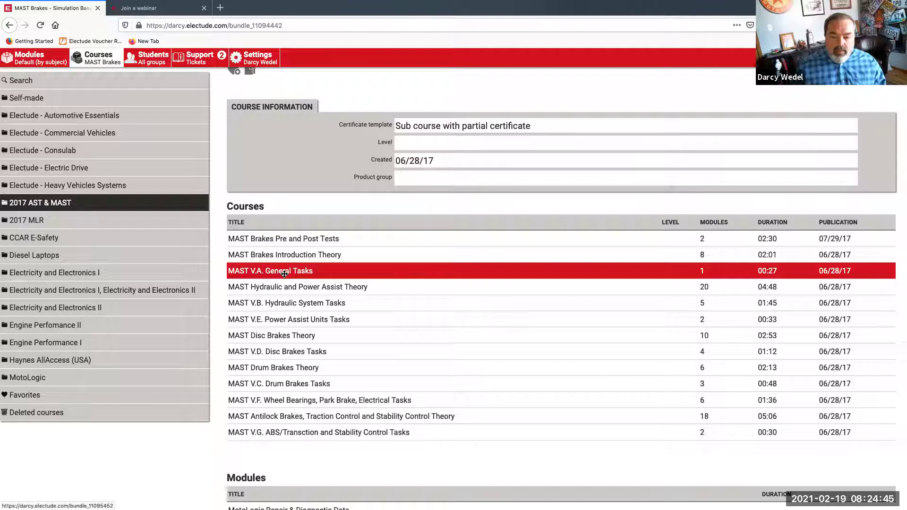
pyautogui.moveTo(284, 274)
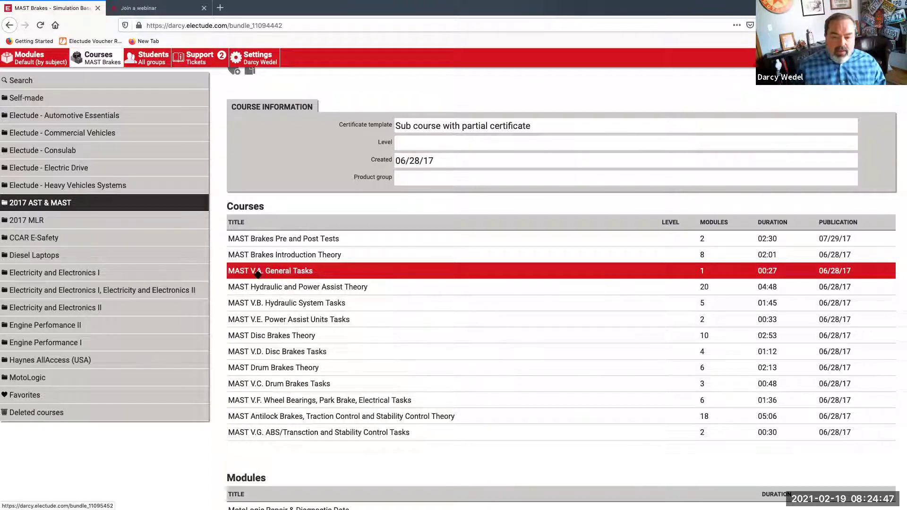
# Open MAST V.A. General Tasks to view its four brake tasks and 27-minute BR001 module
pyautogui.click(270, 273)
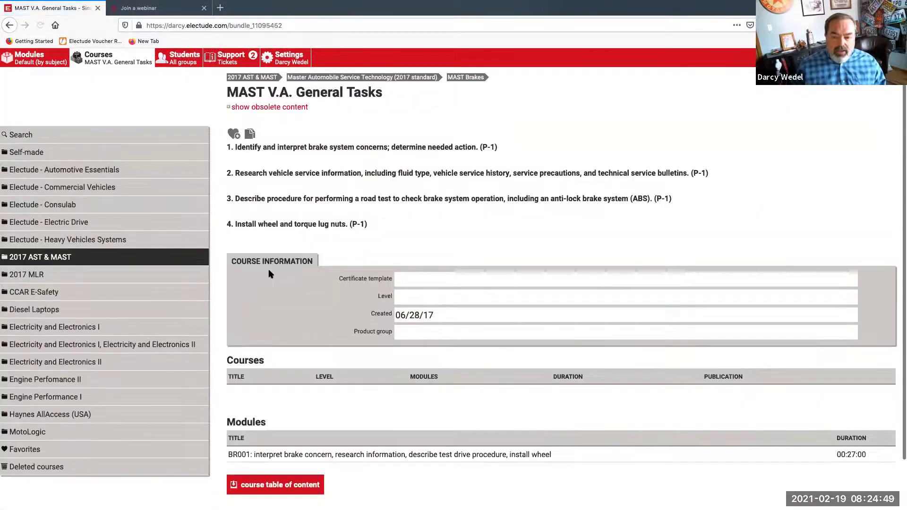
pyautogui.scroll(-1, 218, 111)
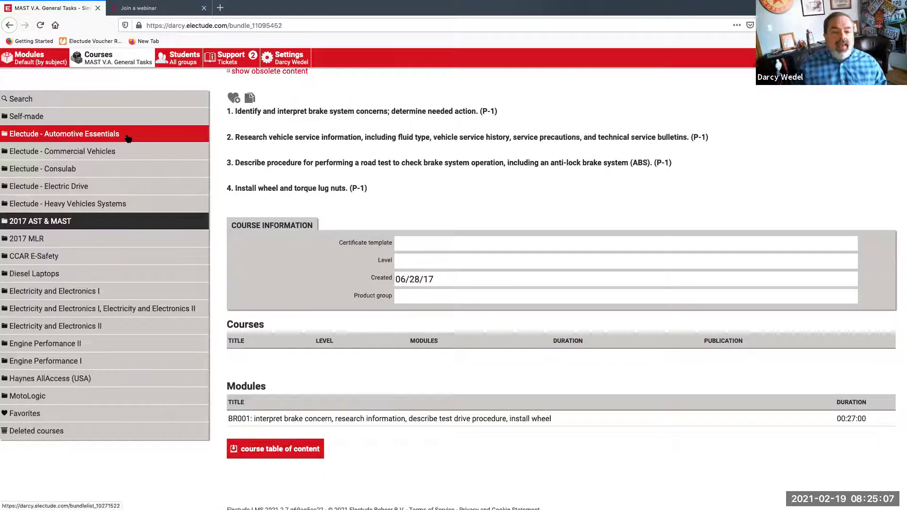
pyautogui.scroll(1, 344, 209)
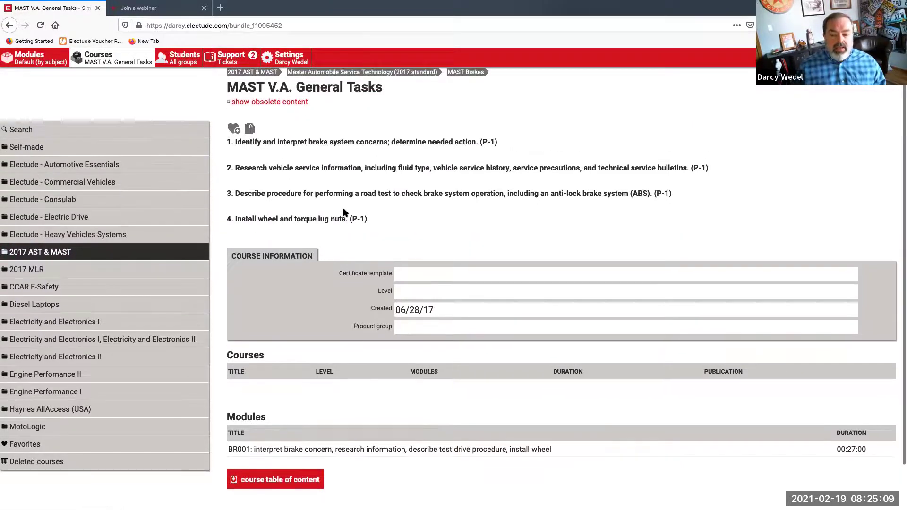
# Launch the BR001 module and page through Describe Road Test and Verify Brake Concern
pyautogui.click(350, 453)
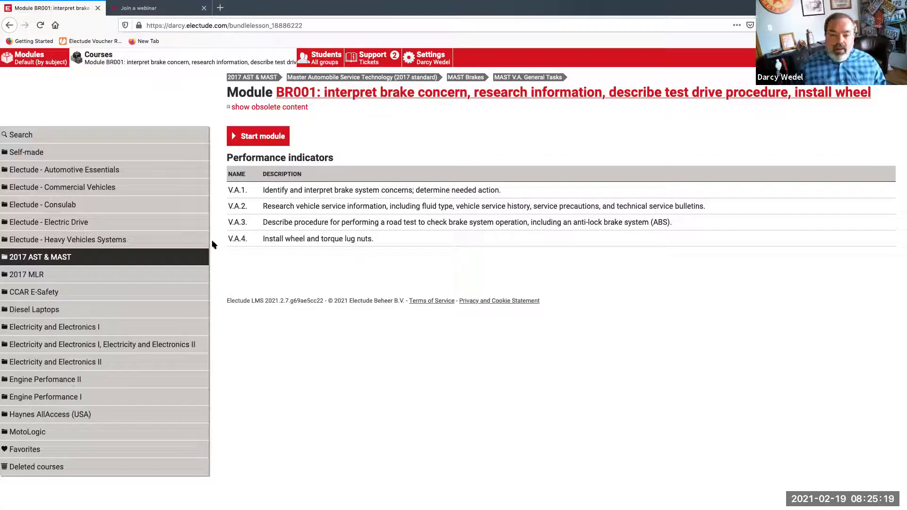
pyautogui.click(258, 141)
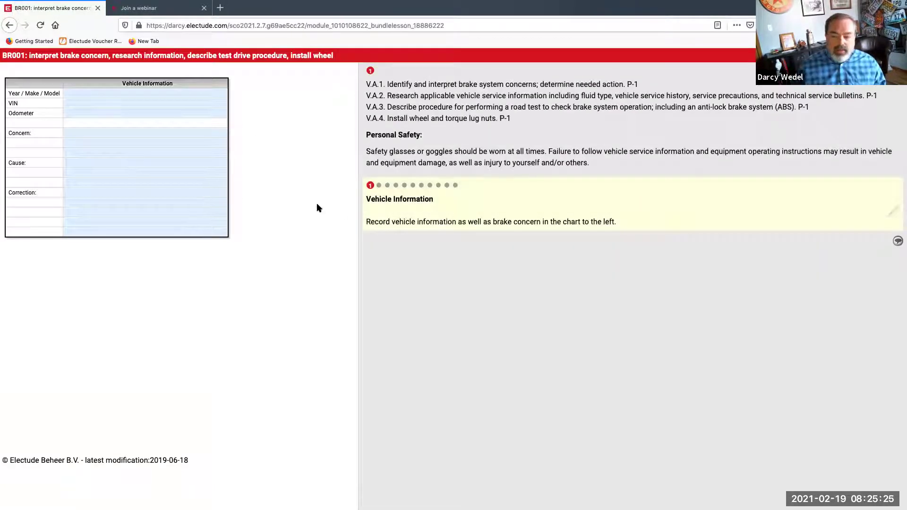
pyautogui.click(380, 186)
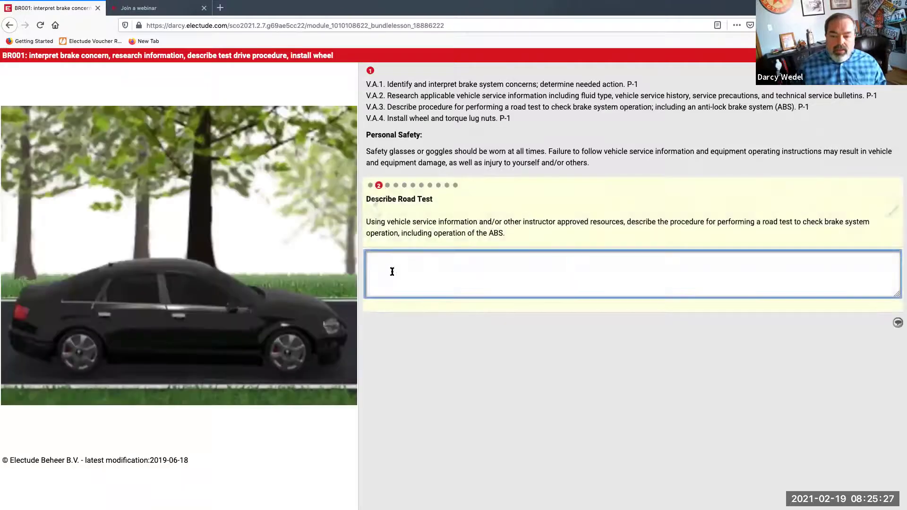
pyautogui.click(387, 186)
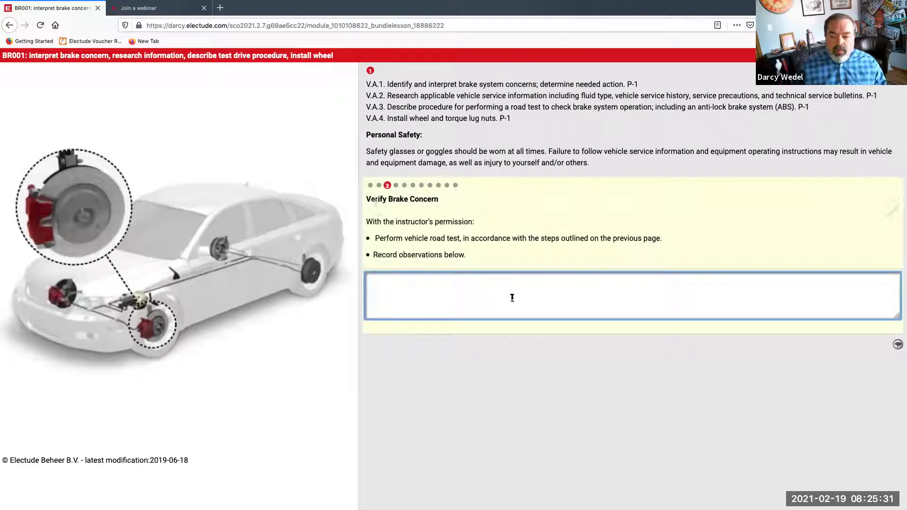
# Advance from Research through Diagnose, Repair, Self Evaluation and Feedback to the end-of-task step
pyautogui.click(396, 186)
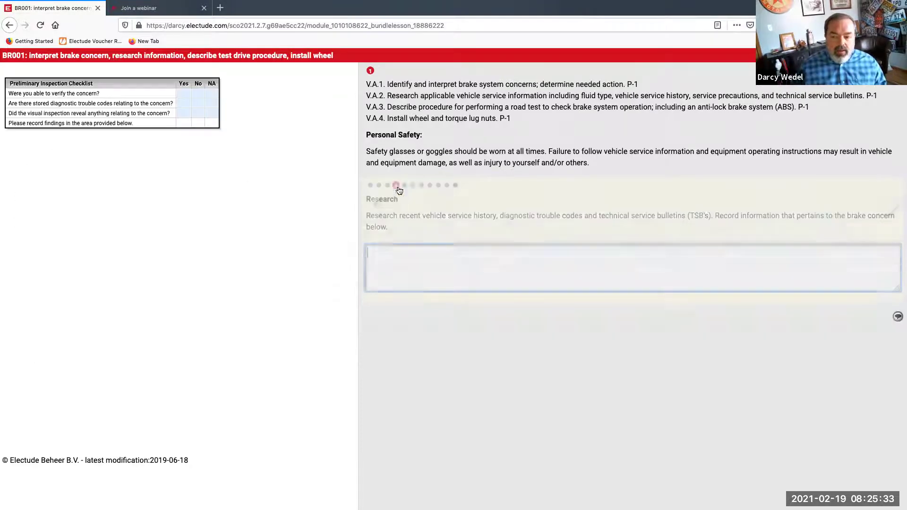
pyautogui.click(405, 187)
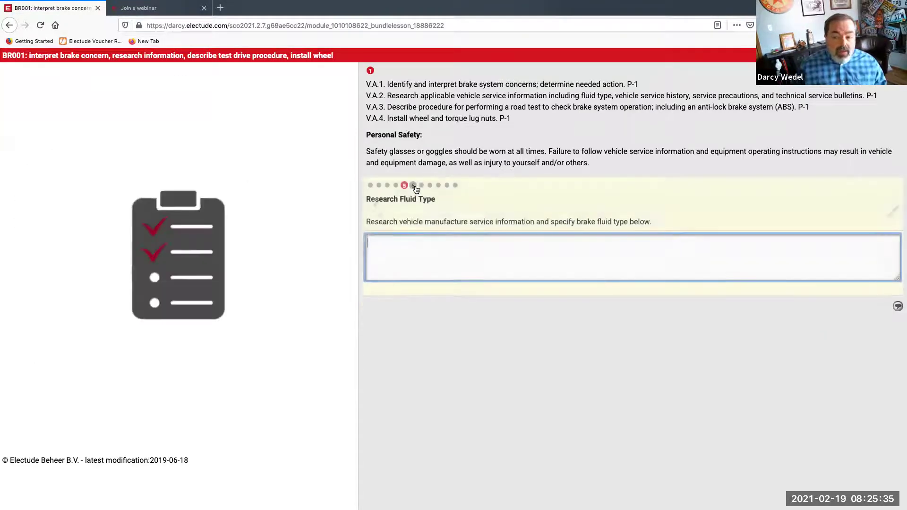
pyautogui.click(413, 186)
pyautogui.click(421, 186)
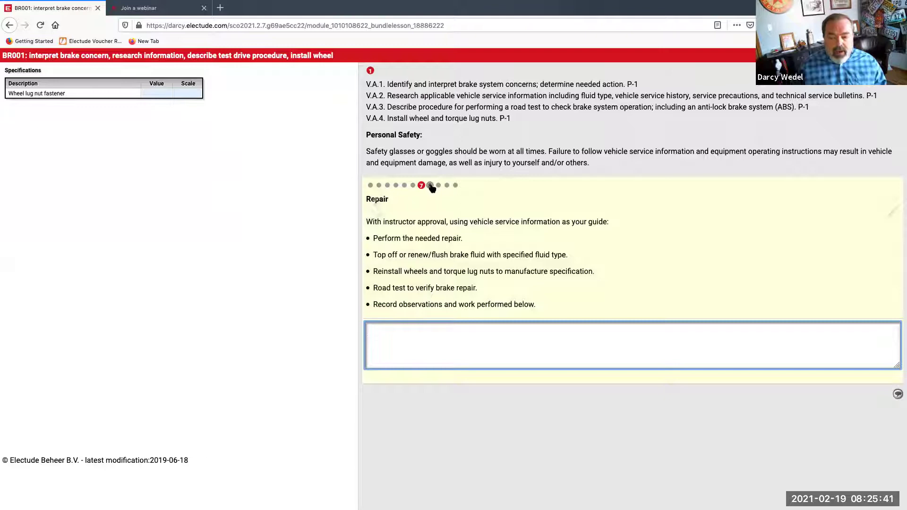
pyautogui.click(430, 186)
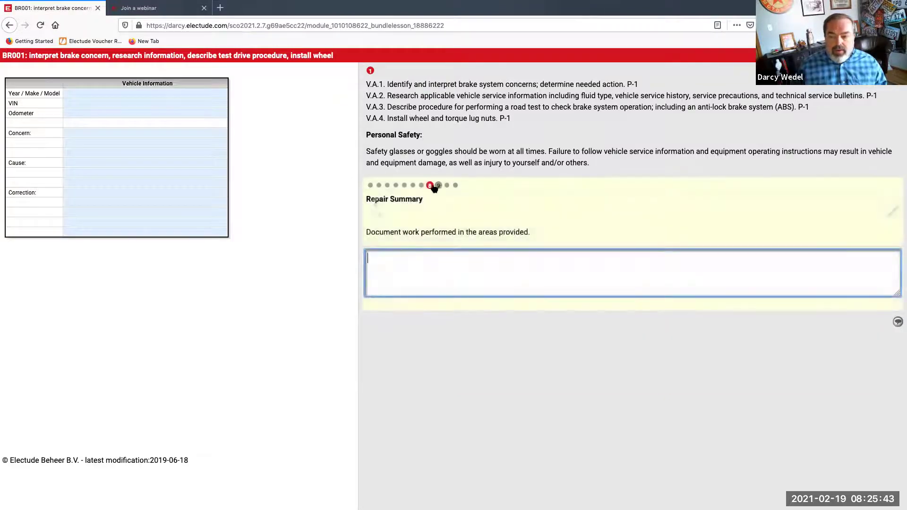
pyautogui.click(439, 186)
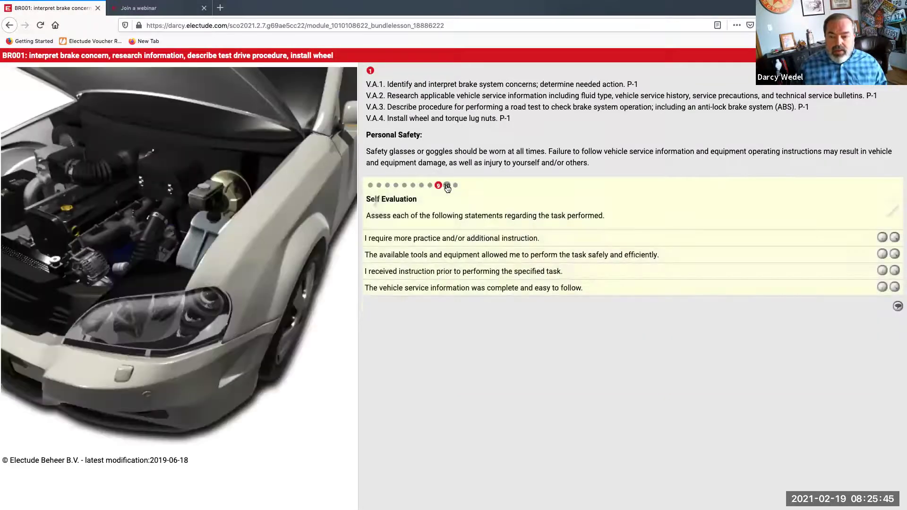
pyautogui.click(447, 187)
pyautogui.click(454, 188)
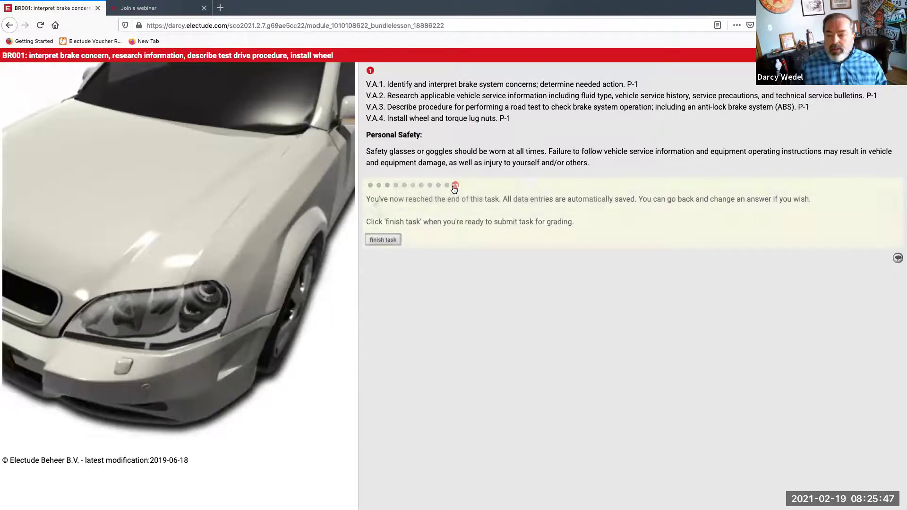
# Close the BR001 task and navigate up through MAST V.A. General Tasks to MAST Brakes
pyautogui.click(383, 239)
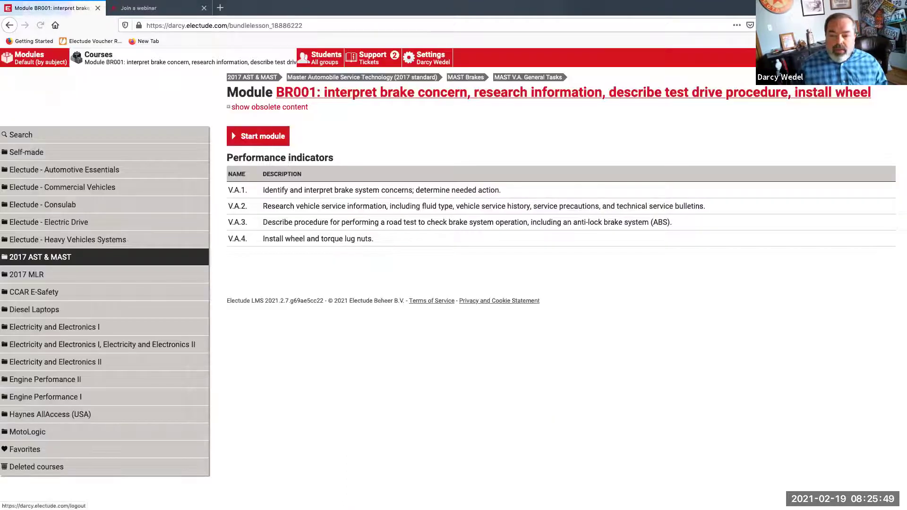
pyautogui.click(515, 80)
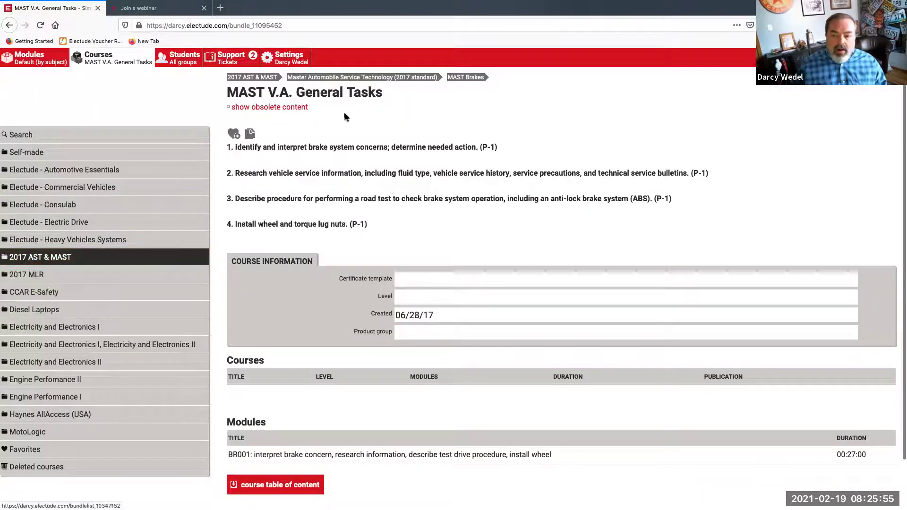
pyautogui.click(453, 81)
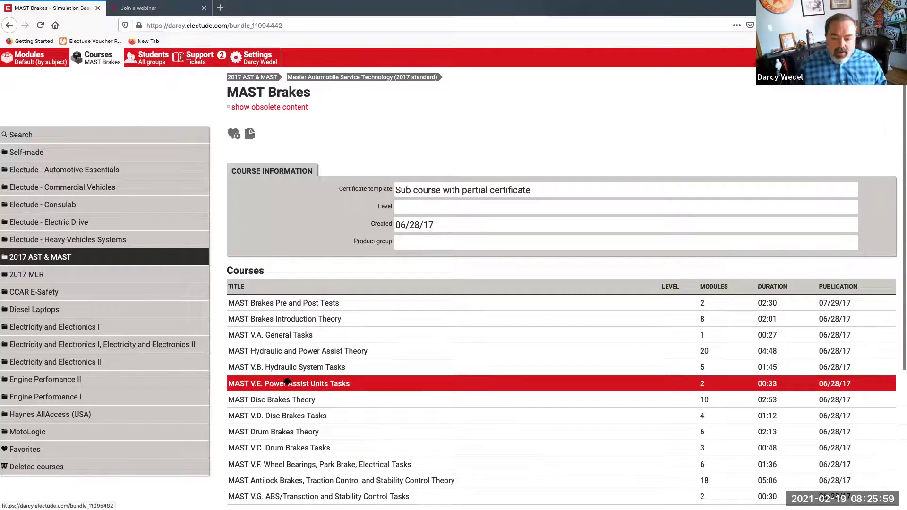
# Open the MAST Brakes Introduction Theory course from the MAST Brakes list
pyautogui.scroll(-2, 287, 427)
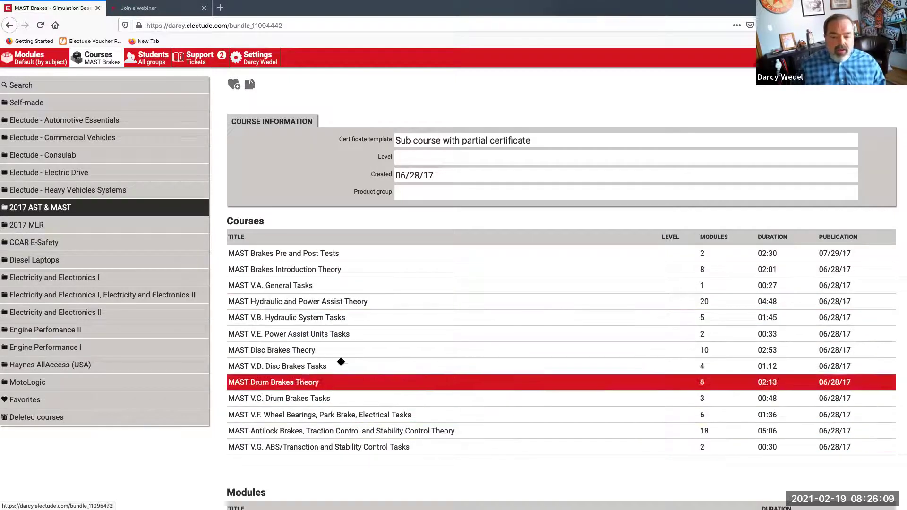
pyautogui.moveTo(344, 318)
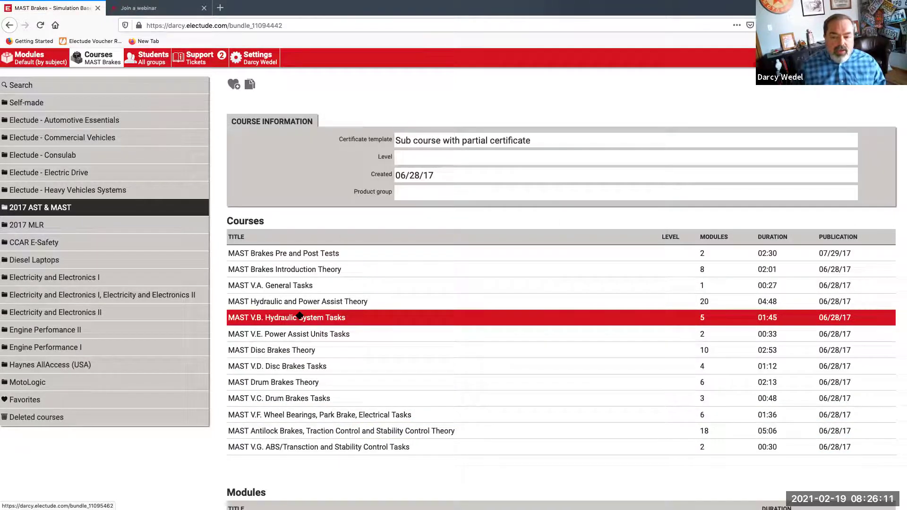
pyautogui.scroll(2, 300, 316)
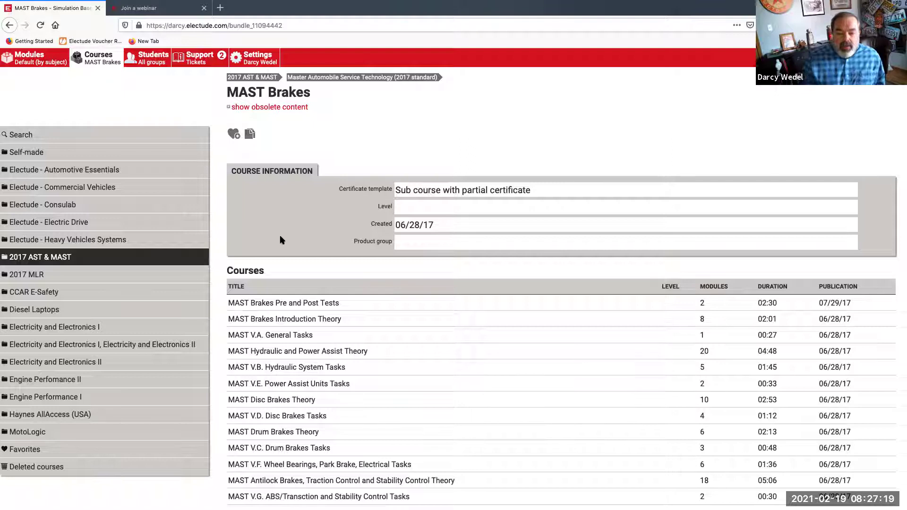
pyautogui.click(326, 323)
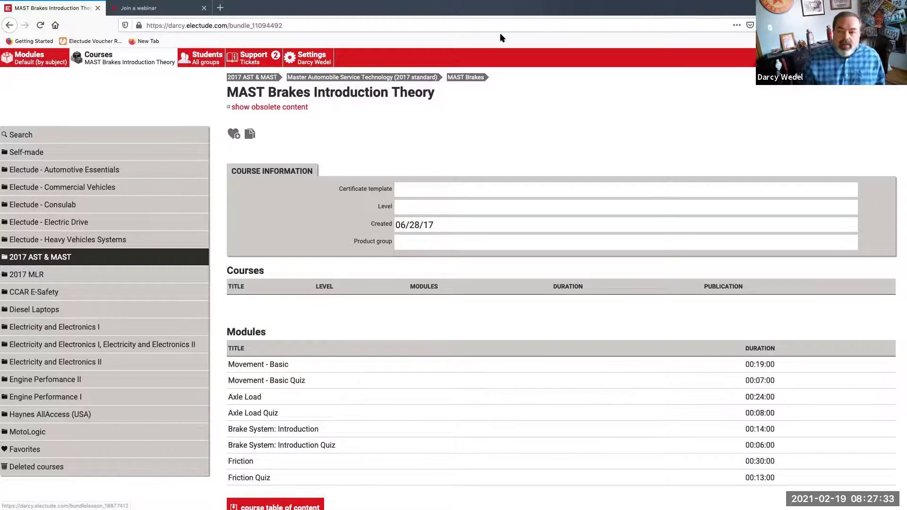
# Go back to the MAST Brakes course page to view its sub-courses
pyautogui.click(467, 78)
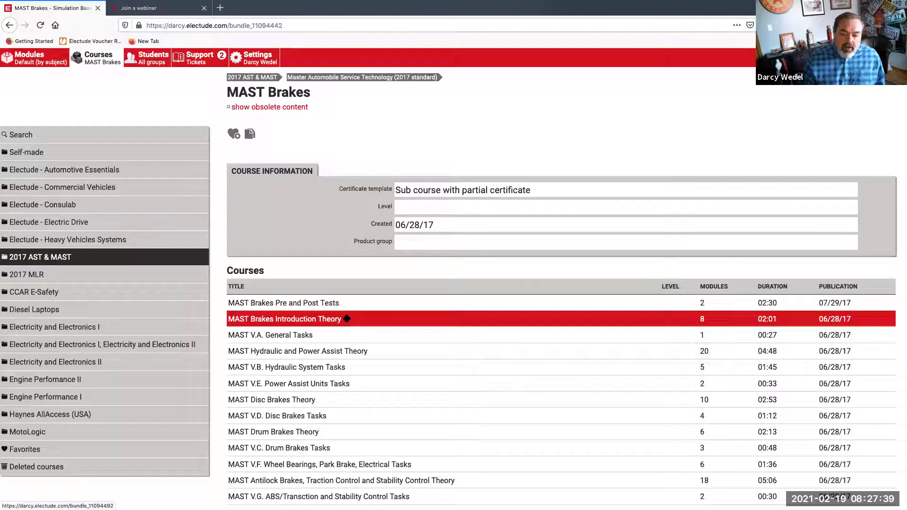
pyautogui.moveTo(319, 337)
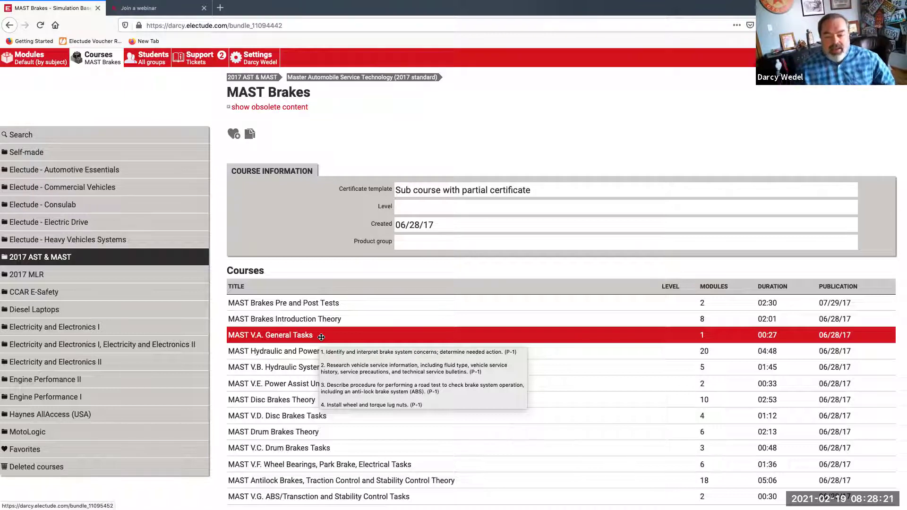
# Open MAST V.A. General Tasks and start the BR001 module task sheet
pyautogui.click(310, 336)
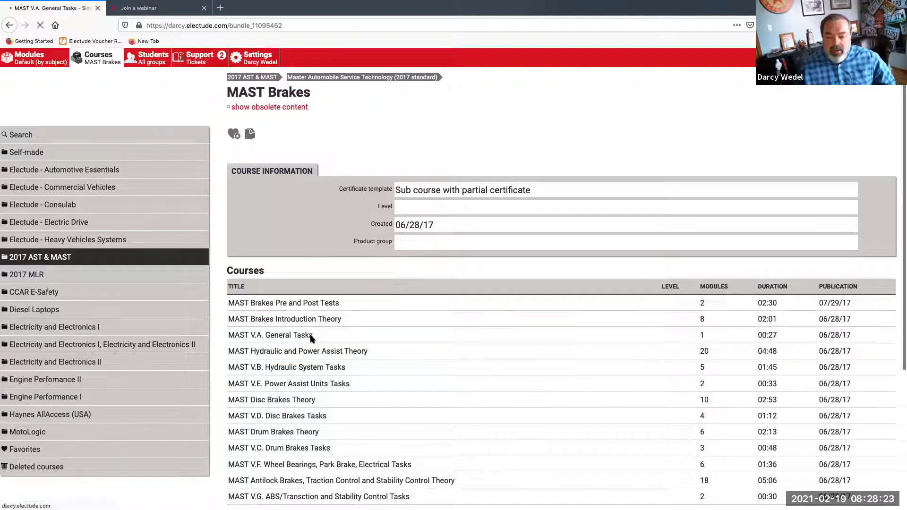
pyautogui.scroll(-2, 334, 396)
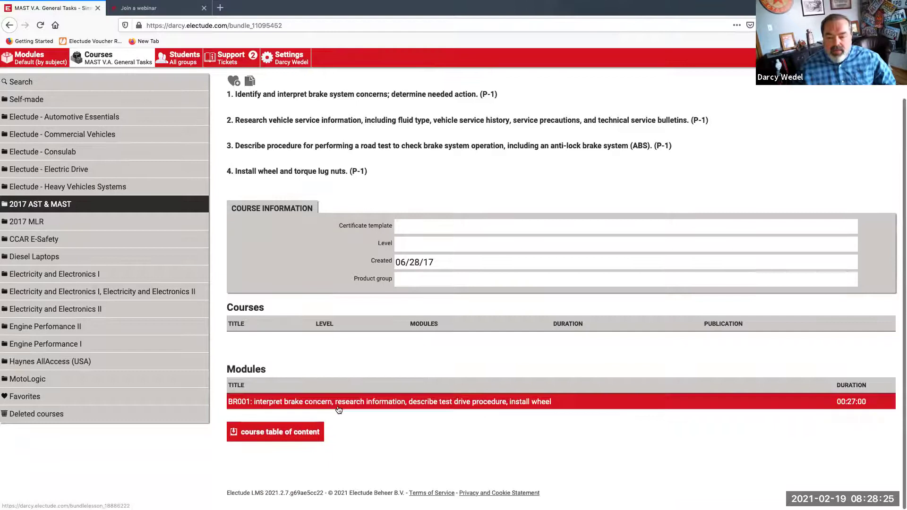
pyautogui.click(338, 406)
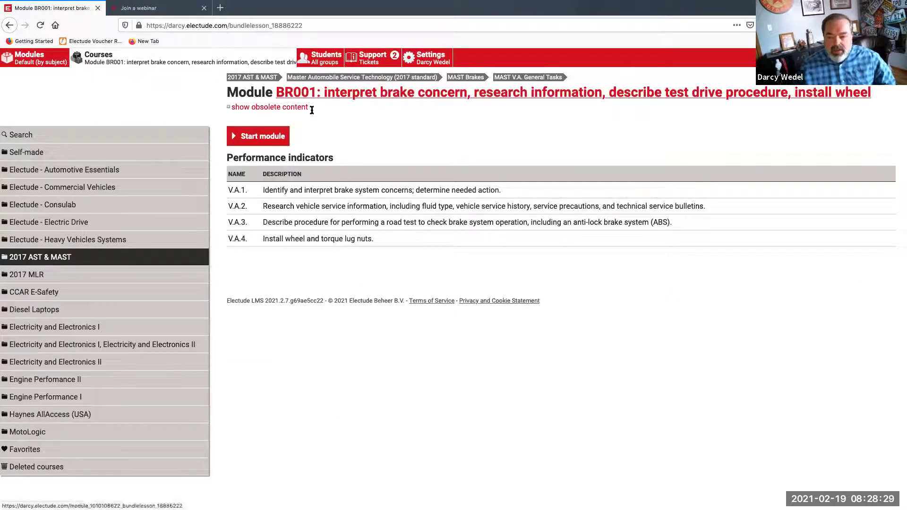
pyautogui.click(269, 138)
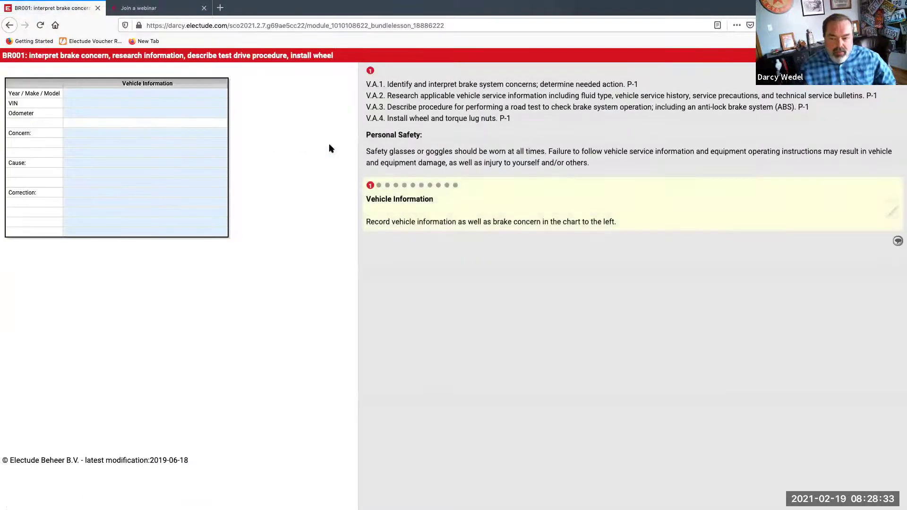
# Jump through Describe Road Test, Research and Diagnose Concern to the final end-of-task step
pyautogui.click(394, 187)
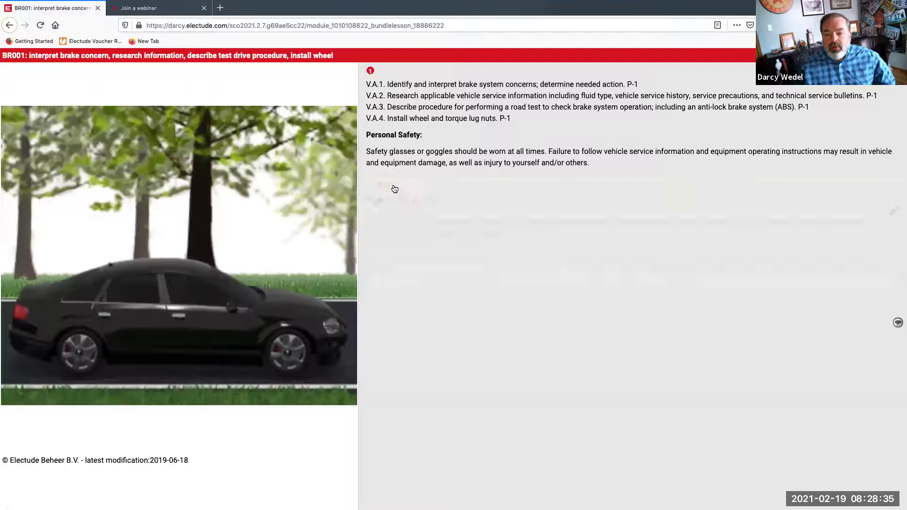
pyautogui.click(405, 186)
pyautogui.click(413, 186)
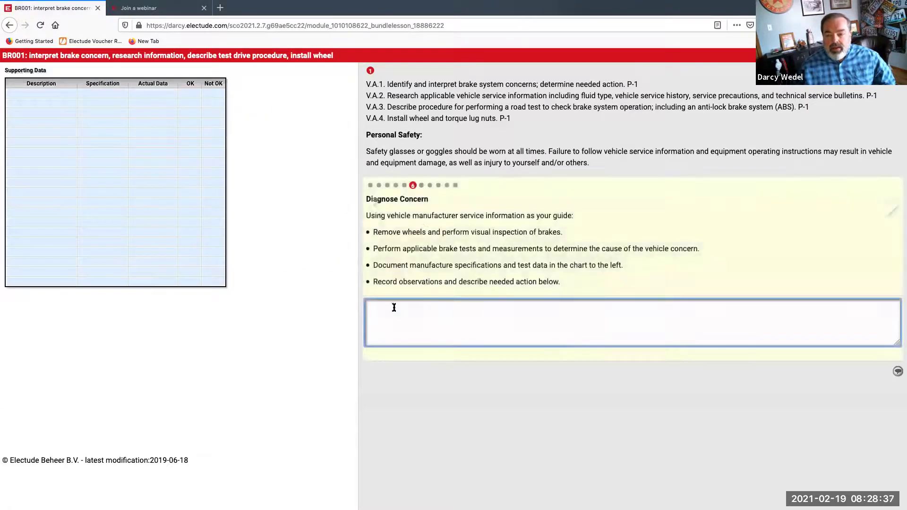
pyautogui.click(455, 186)
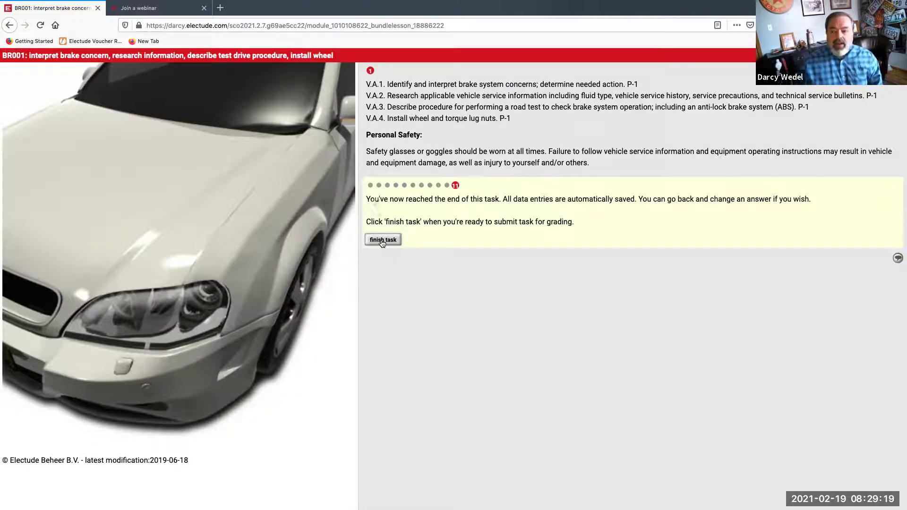
# Revisit the Repair step's observations box, then close BR001 and go back up toward MAST Brakes
pyautogui.click(421, 185)
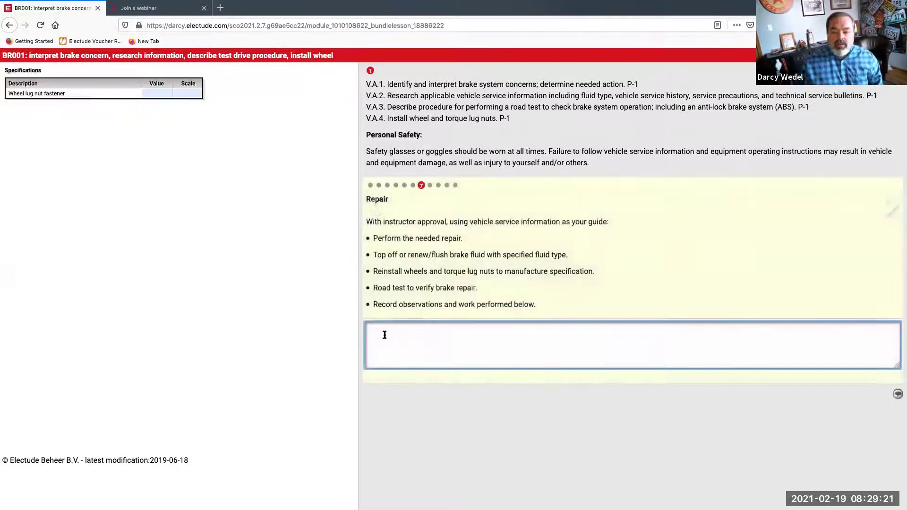
pyautogui.click(477, 334)
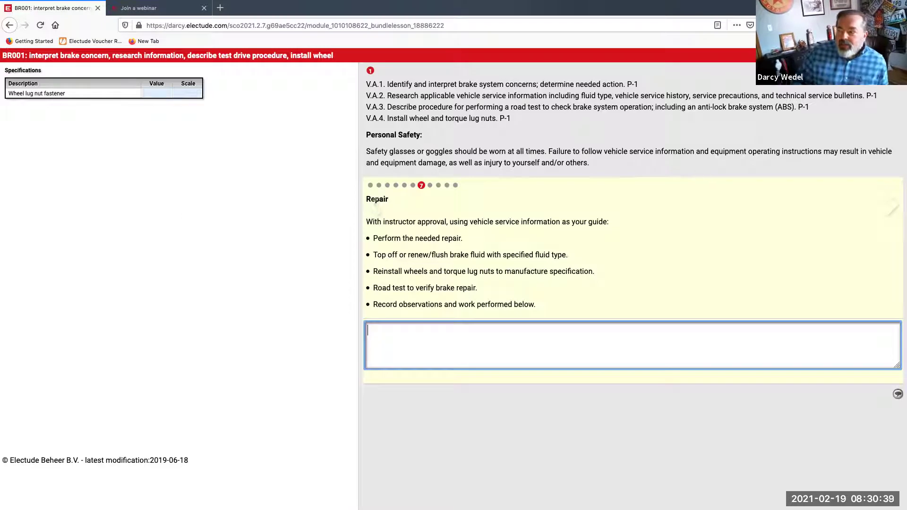
pyautogui.click(898, 58)
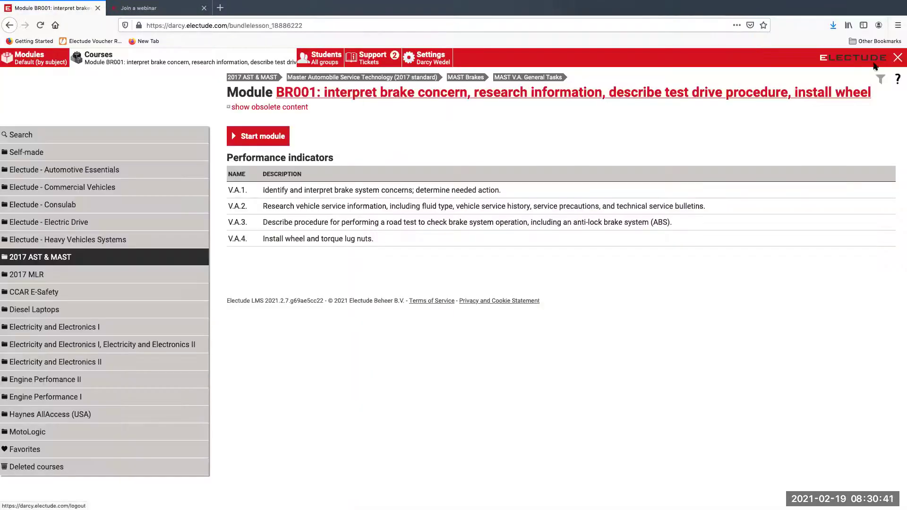
pyautogui.click(529, 77)
pyautogui.click(475, 79)
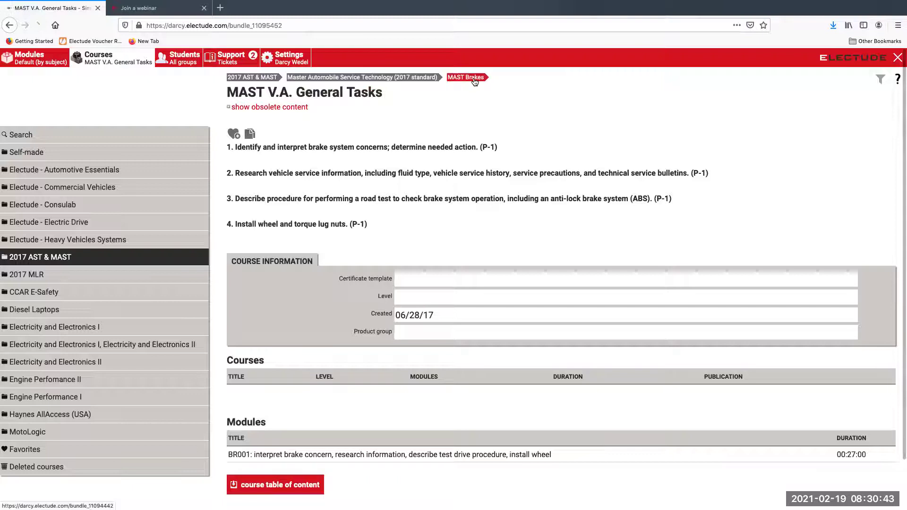
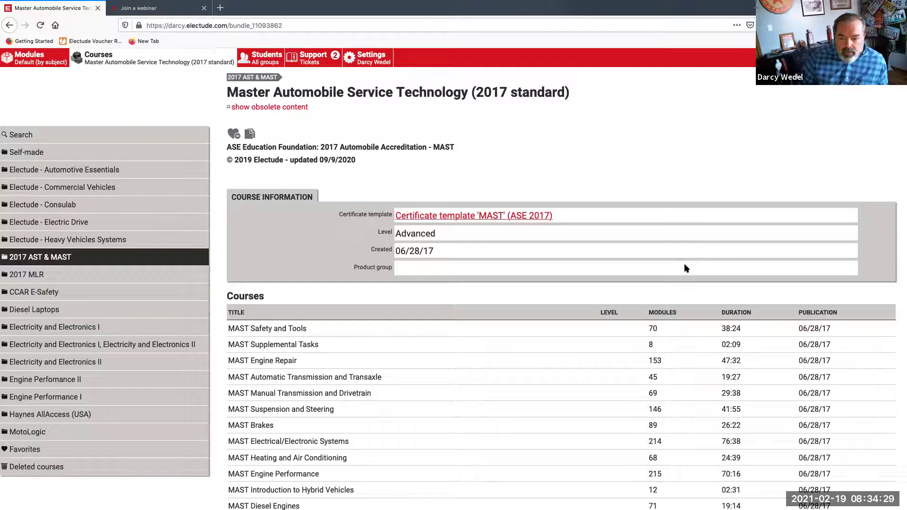
# Open the Students All groups page, which currently lists no groups
pyautogui.scroll(-1, 686, 267)
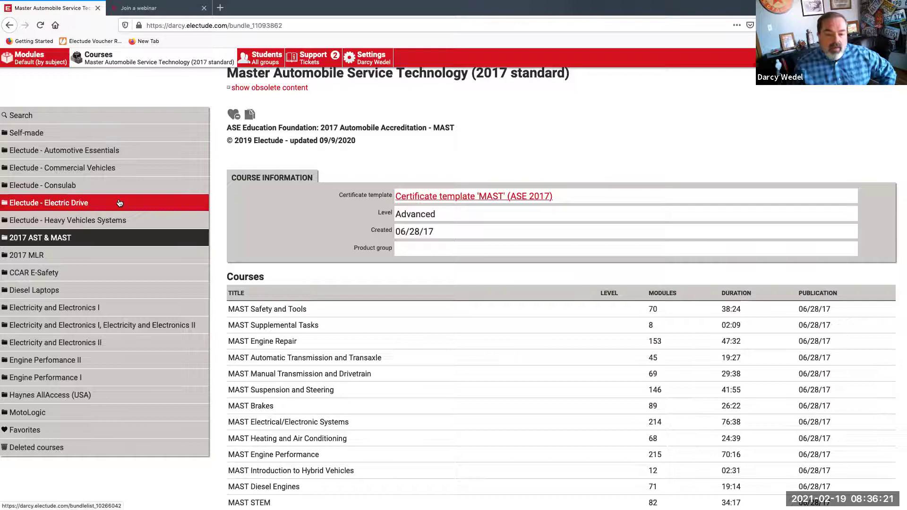
pyautogui.click(259, 61)
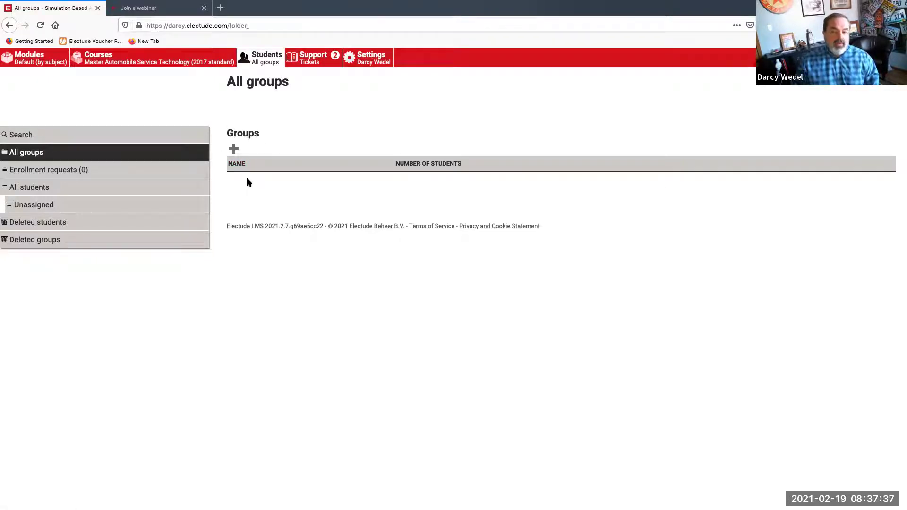
# Create group '1012 Auto Electrical 1' with results saved and self enrollment allowed
pyautogui.click(234, 149)
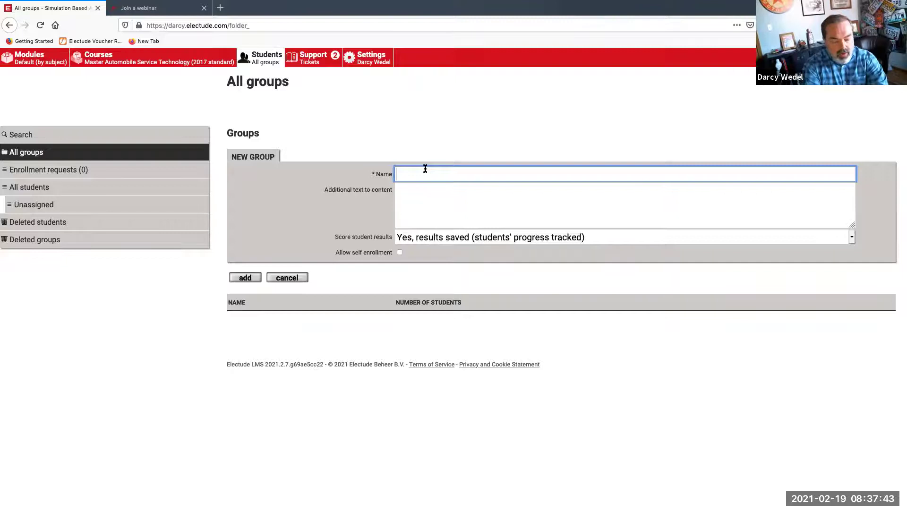
pyautogui.write('1012 Auto Ele')
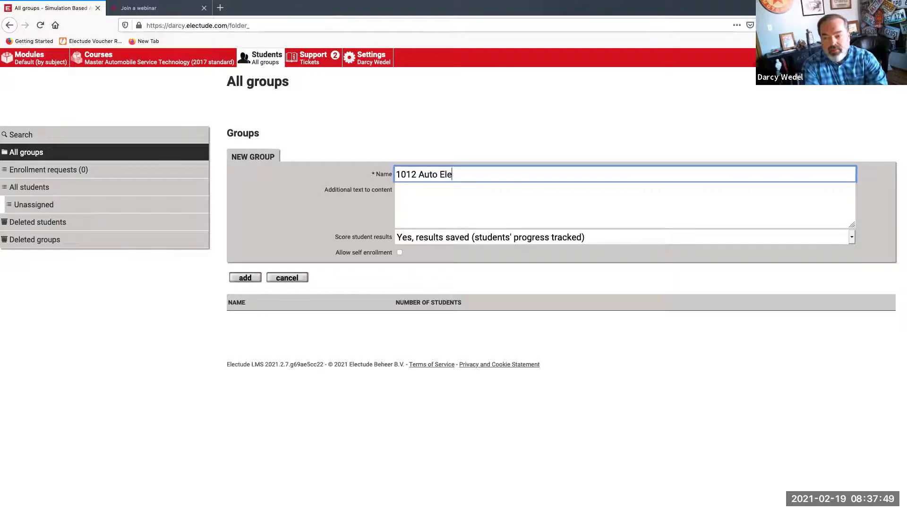
pyautogui.write('ctrical 1')
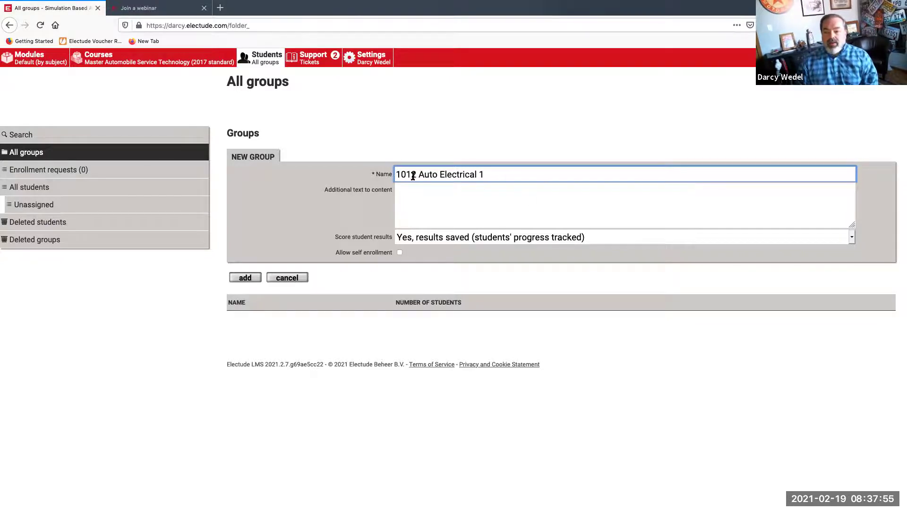
pyautogui.click(438, 214)
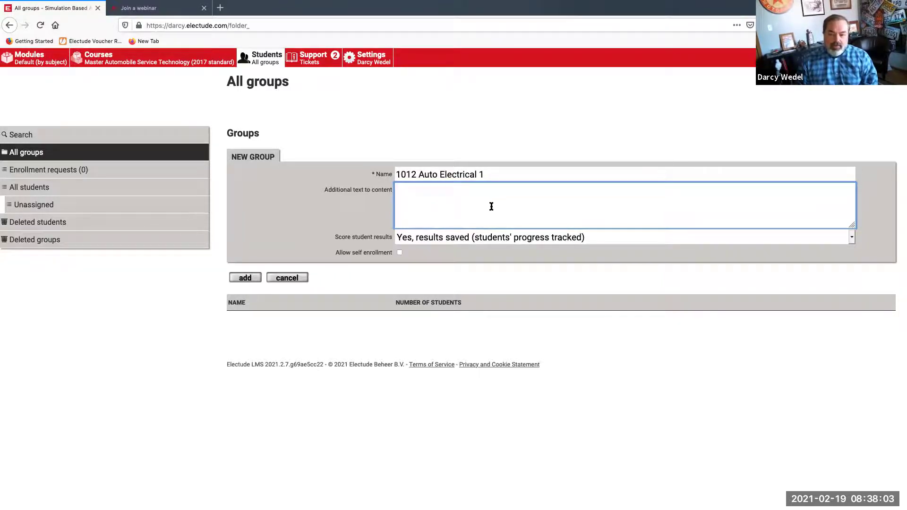
pyautogui.click(427, 240)
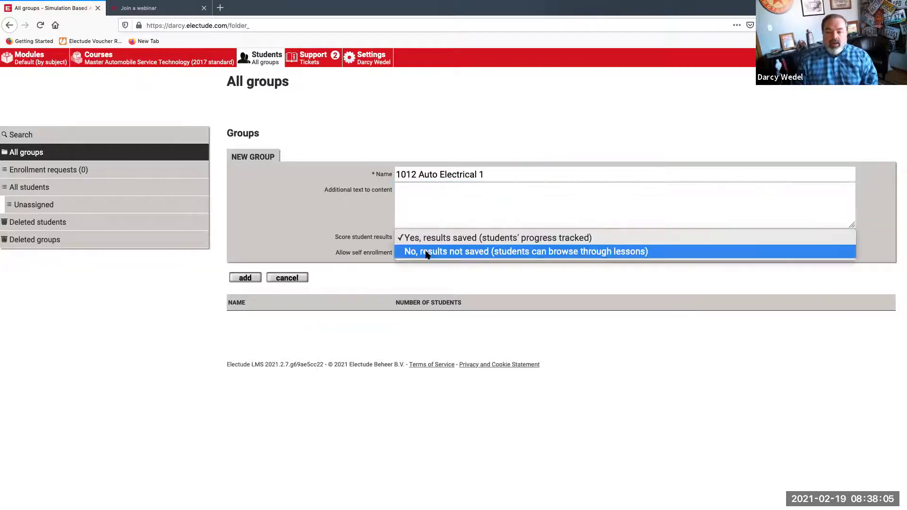
pyautogui.click(427, 253)
pyautogui.click(433, 226)
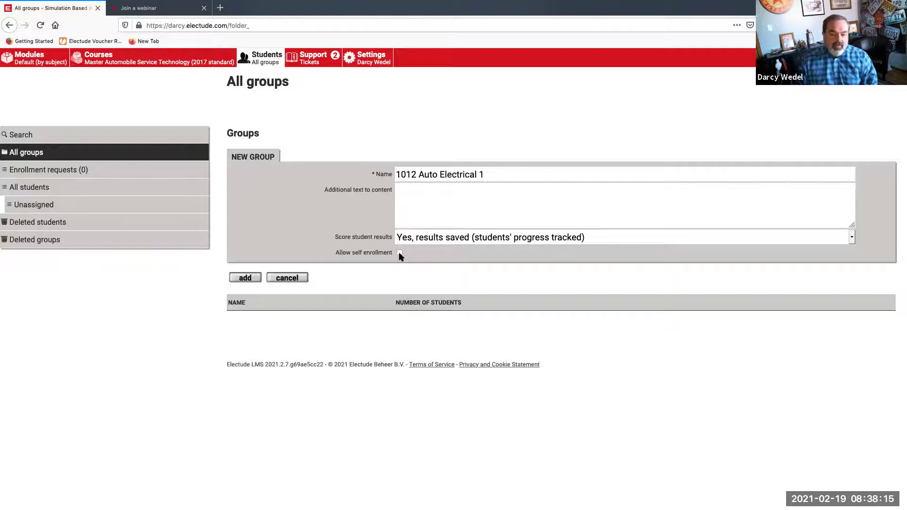
pyautogui.click(400, 254)
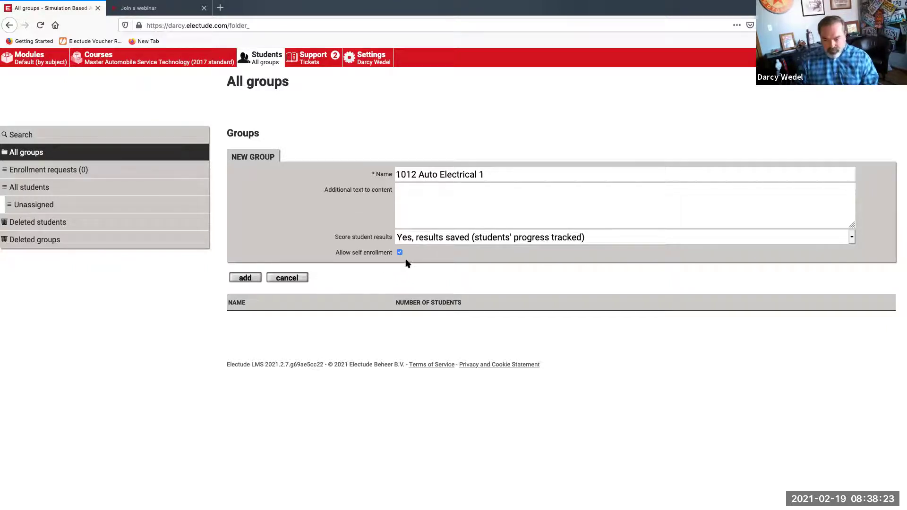
pyautogui.click(245, 278)
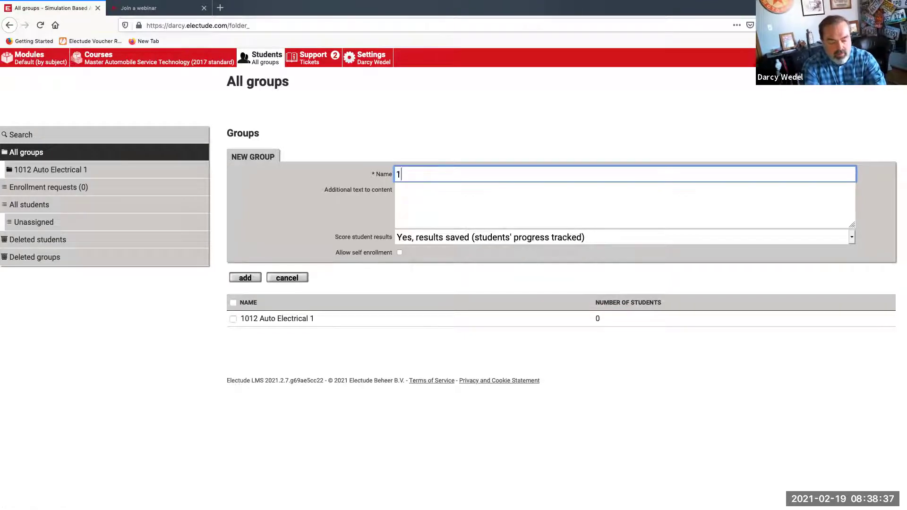
# Add the group '1014 Engine Performance 1', then open the 1012 Auto Electrical 1 group
pyautogui.write('14 Engin')
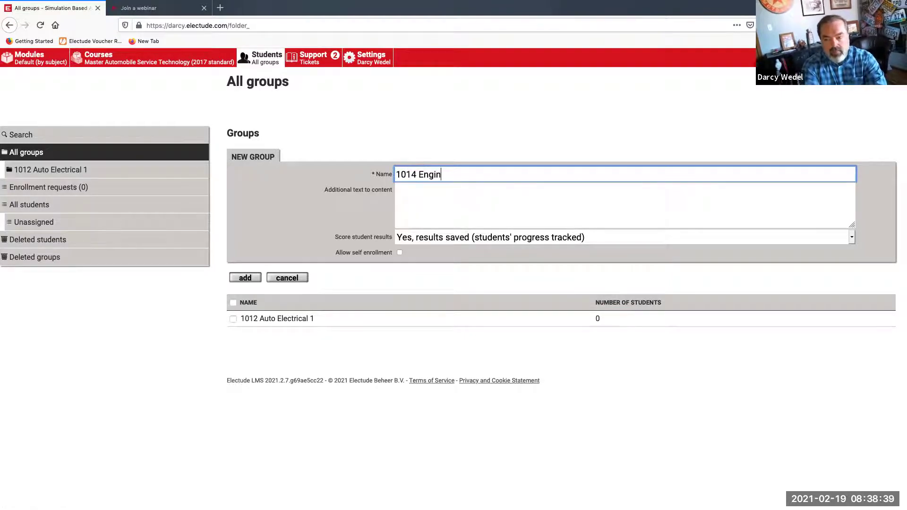
pyautogui.write('e Performance 1')
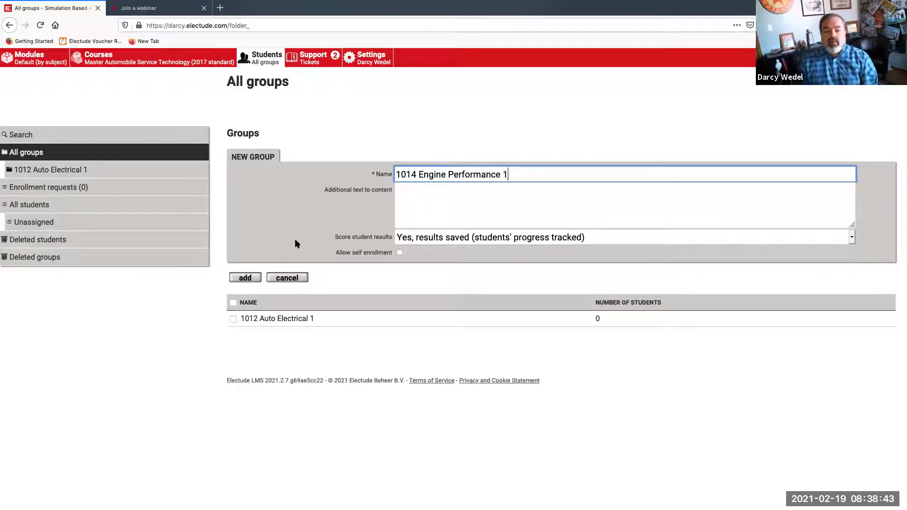
pyautogui.click(253, 279)
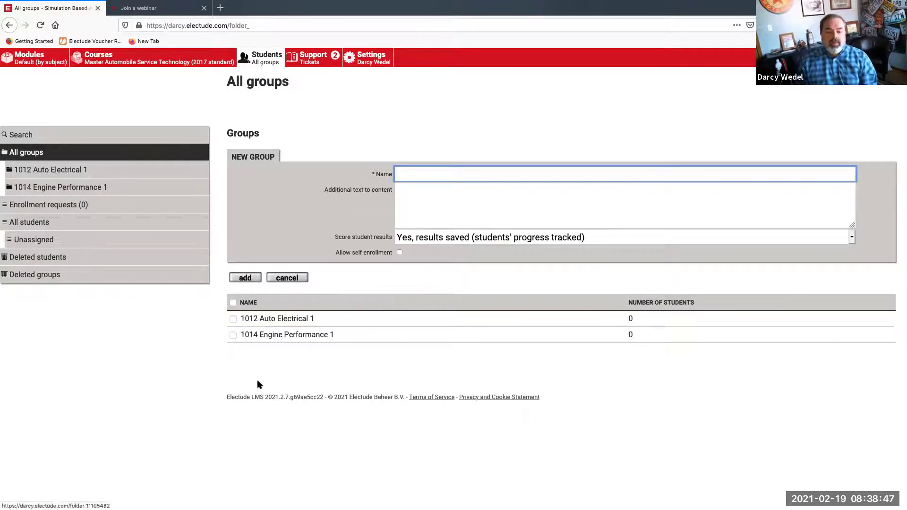
pyautogui.click(291, 319)
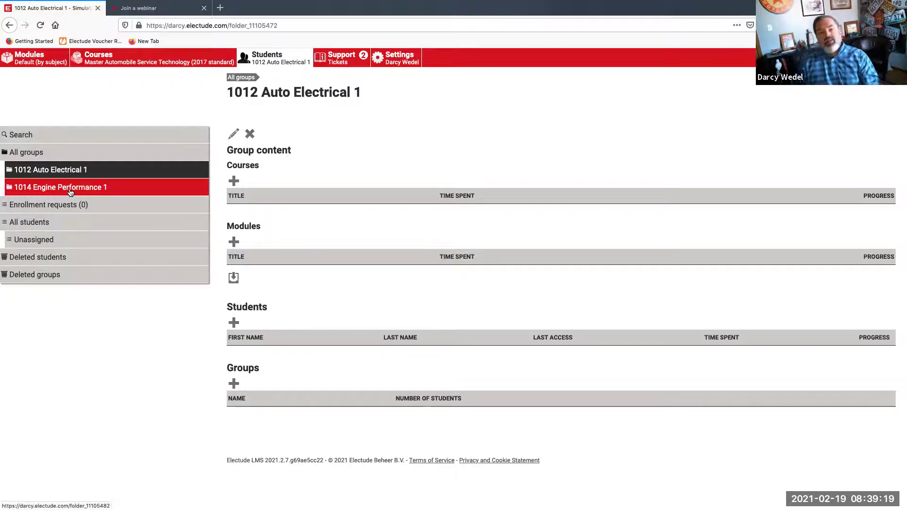
# Open the 1014 Engine Performance 1 group from the left sidebar
pyautogui.click(69, 192)
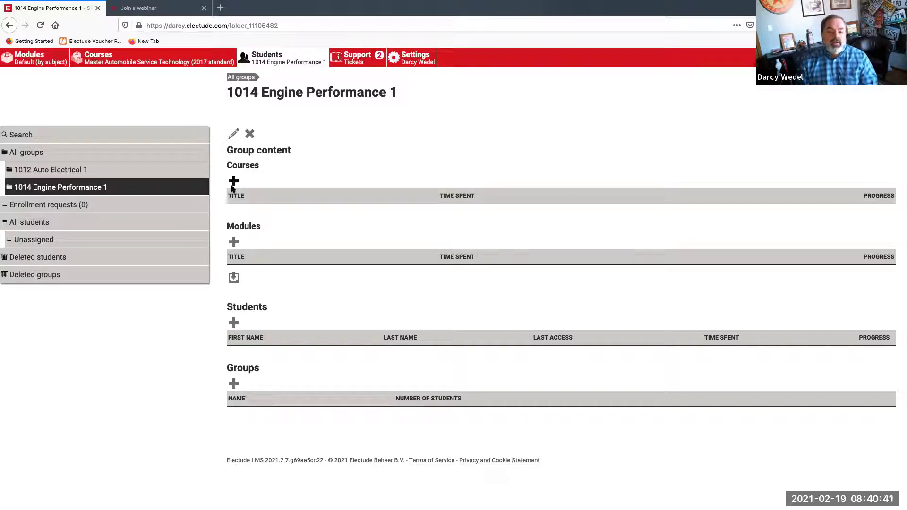
# Go to the Master Automobile Service Technology (2017 standard) course page
pyautogui.click(134, 62)
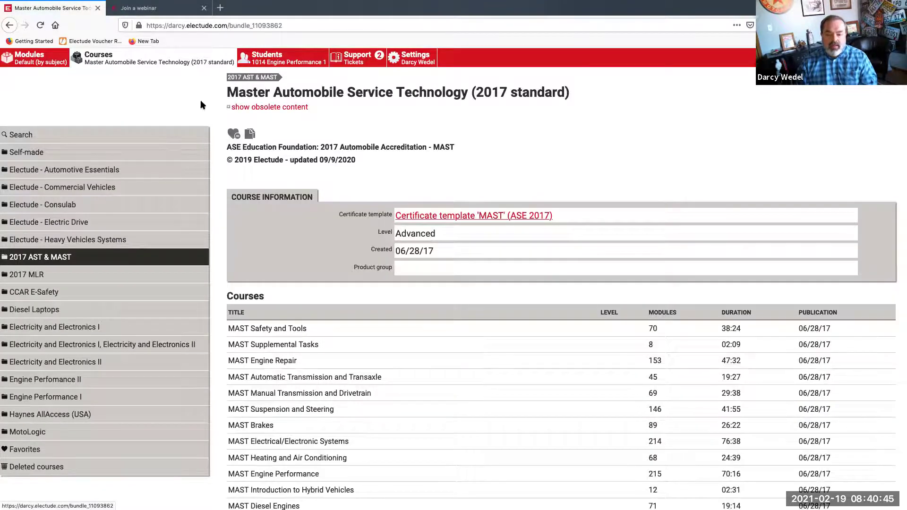
# Open the MAST Engine Performance course, then return to the 1014 Engine Performance 1 group
pyautogui.scroll(-2, 200, 100)
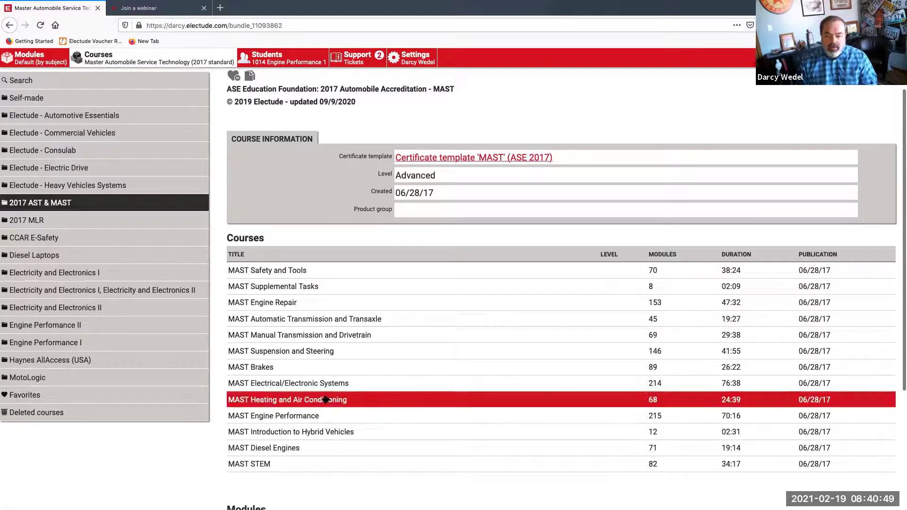
pyautogui.click(281, 417)
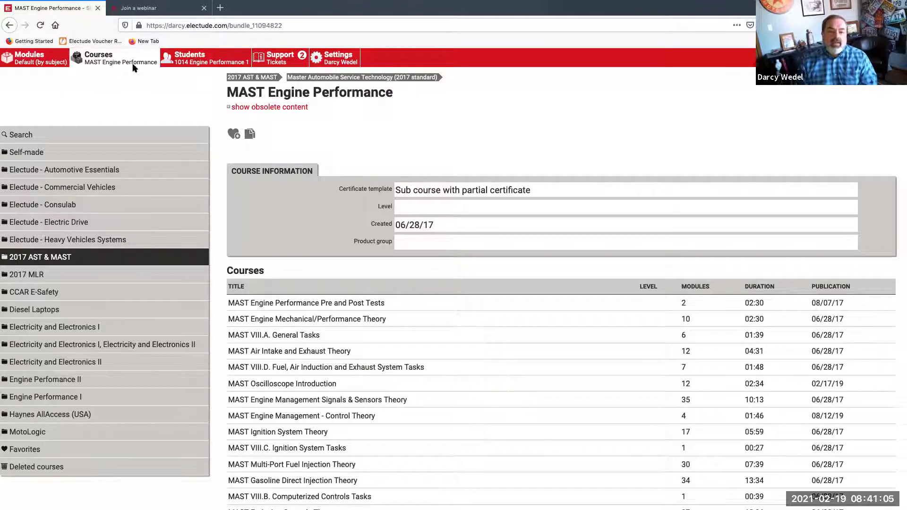
pyautogui.click(194, 57)
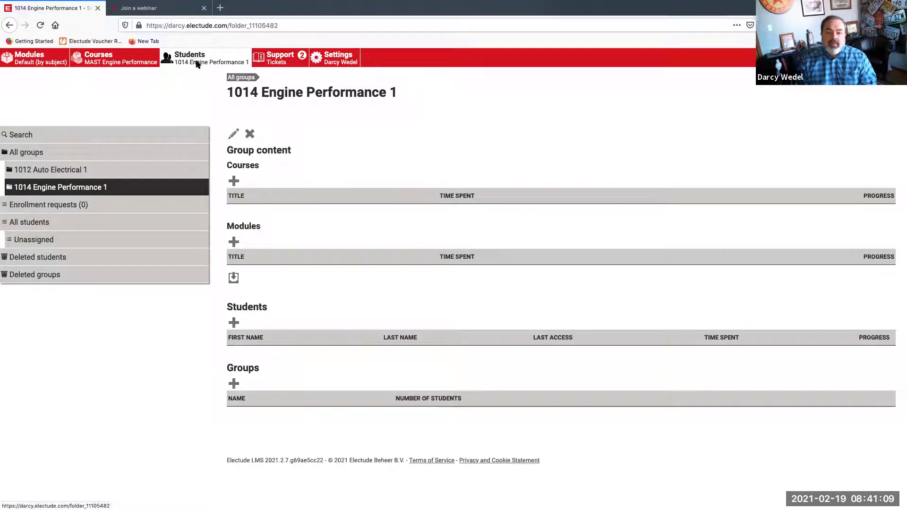
# Add MAST Engine Performance to the group's courses, check its results, and return to the group
pyautogui.click(234, 183)
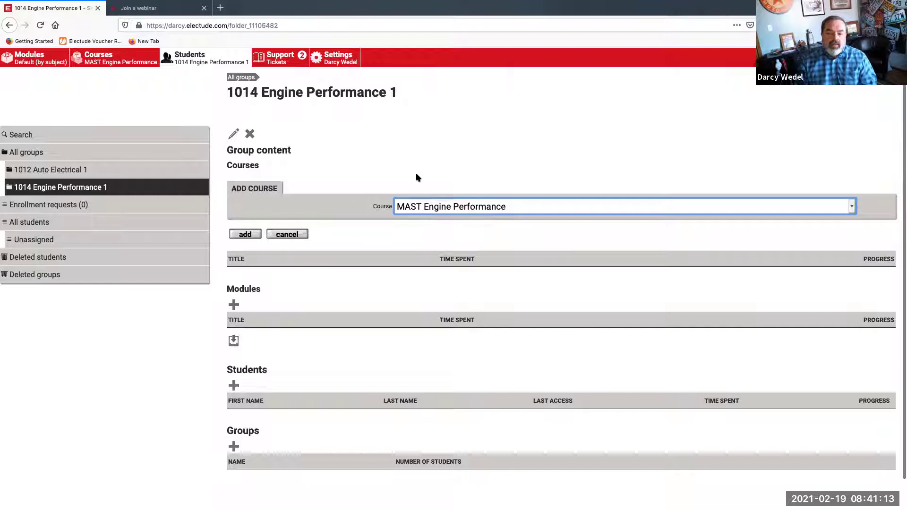
pyautogui.click(236, 238)
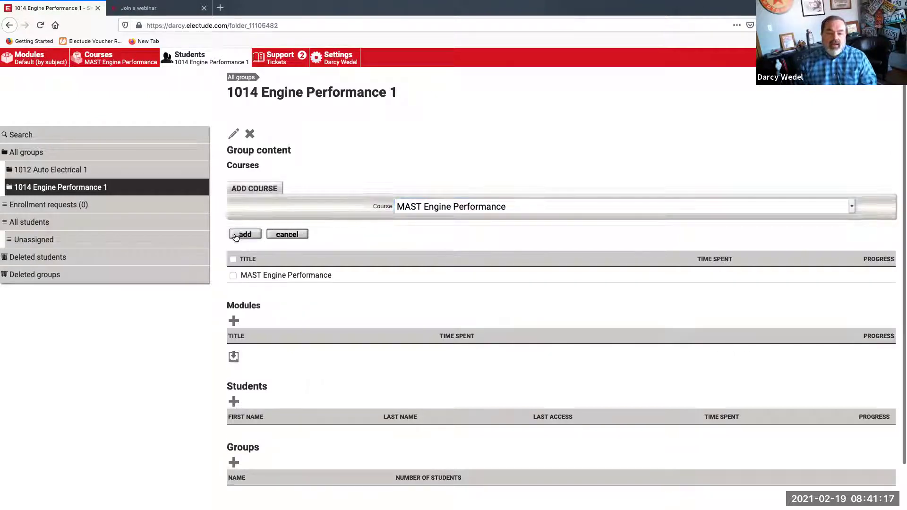
pyautogui.click(295, 276)
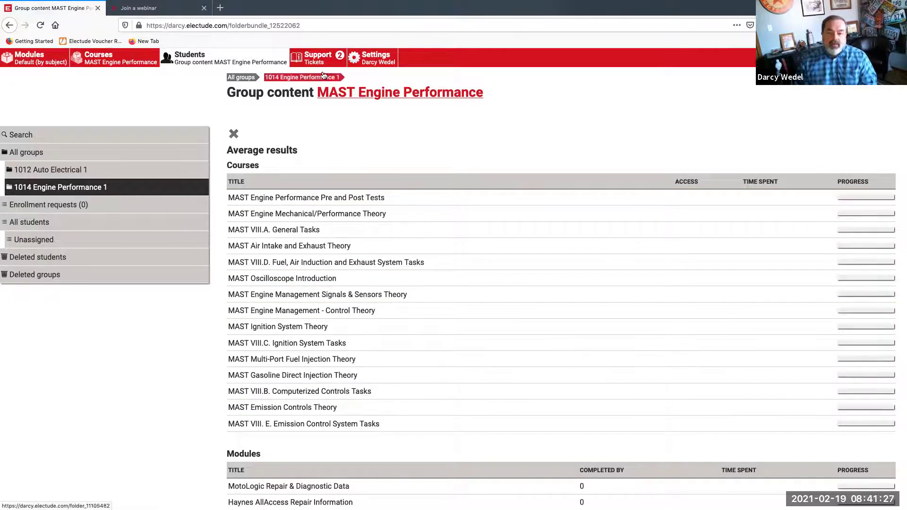
pyautogui.click(323, 78)
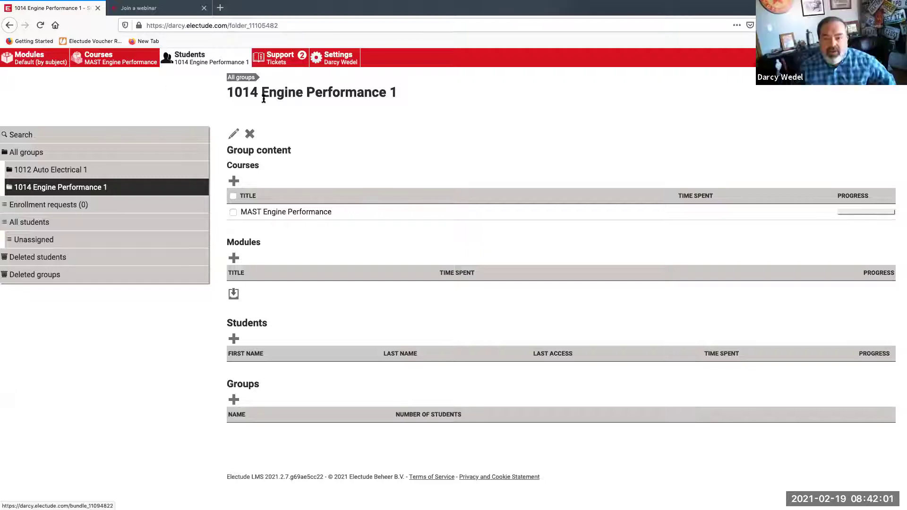
pyautogui.click(124, 57)
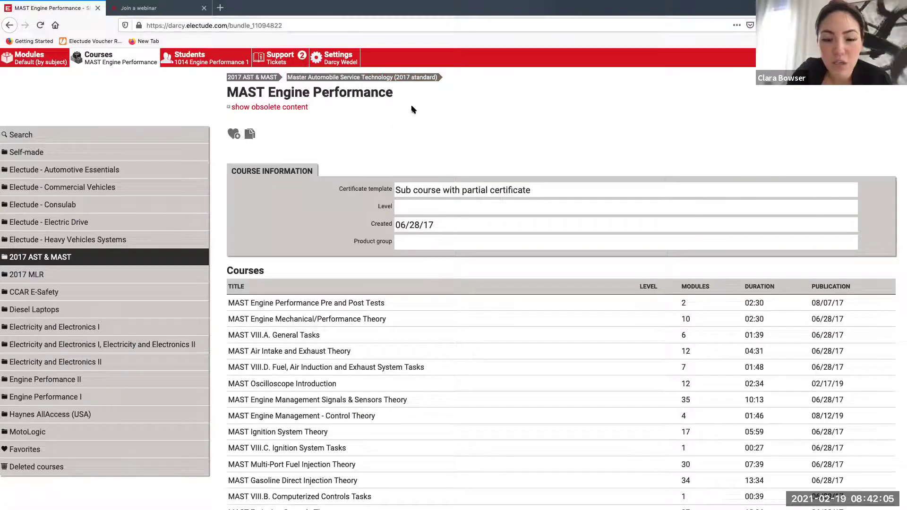
pyautogui.scroll(-1, 411, 109)
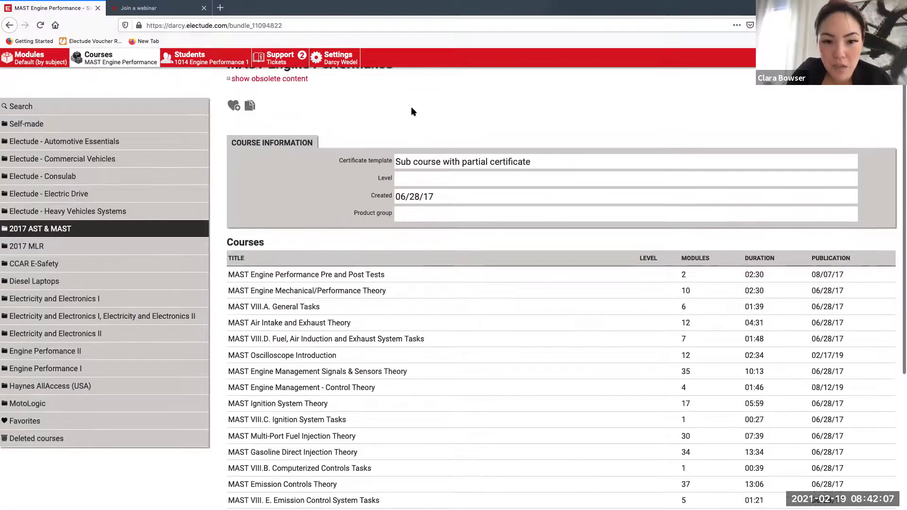
pyautogui.scroll(1, 407, 111)
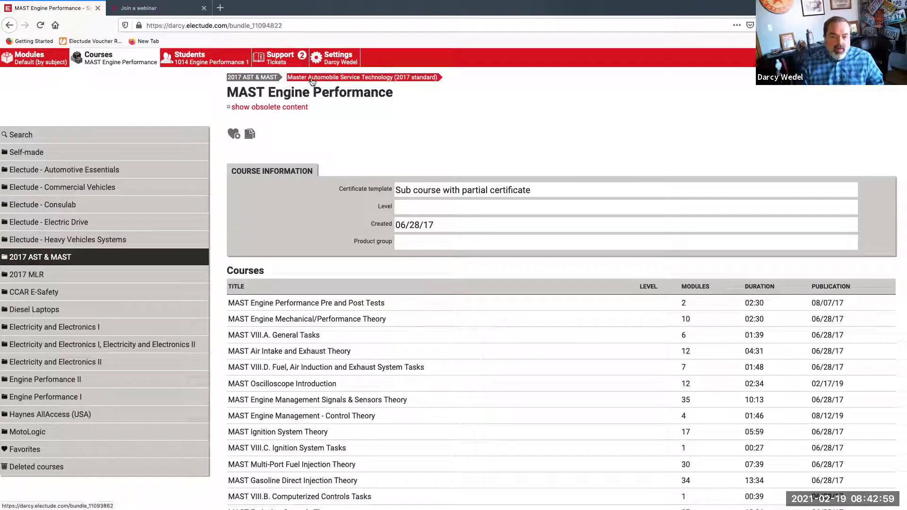
pyautogui.click(213, 60)
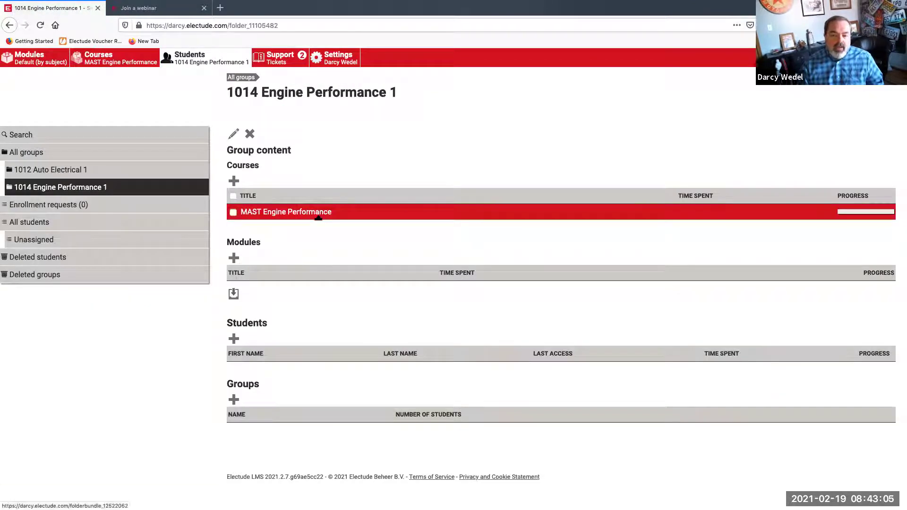
# Remove the MAST Engine Performance course from the 1014 Engine Performance 1 group
pyautogui.click(233, 214)
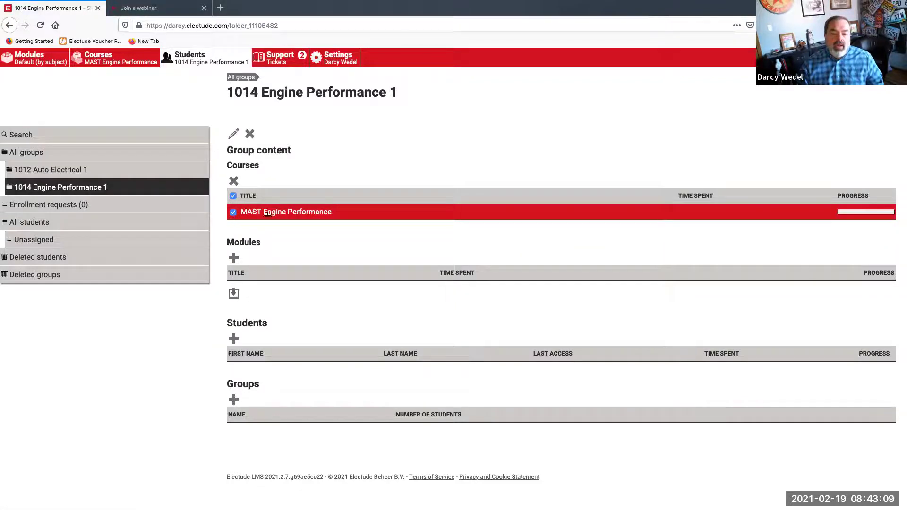
pyautogui.click(233, 213)
pyautogui.click(233, 213)
pyautogui.click(234, 183)
pyautogui.click(247, 232)
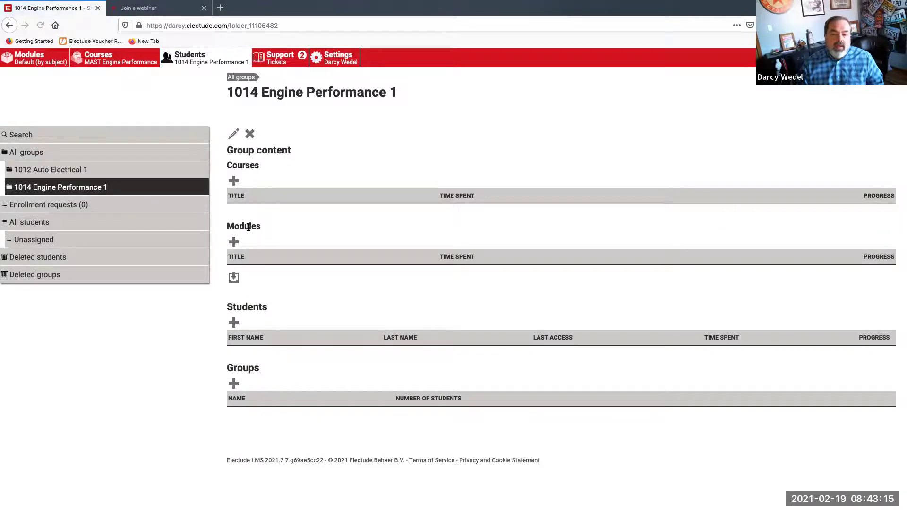
# Open MAST Engine Mechanical/Performance Theory from the MAST Engine Performance course listing
pyautogui.click(110, 56)
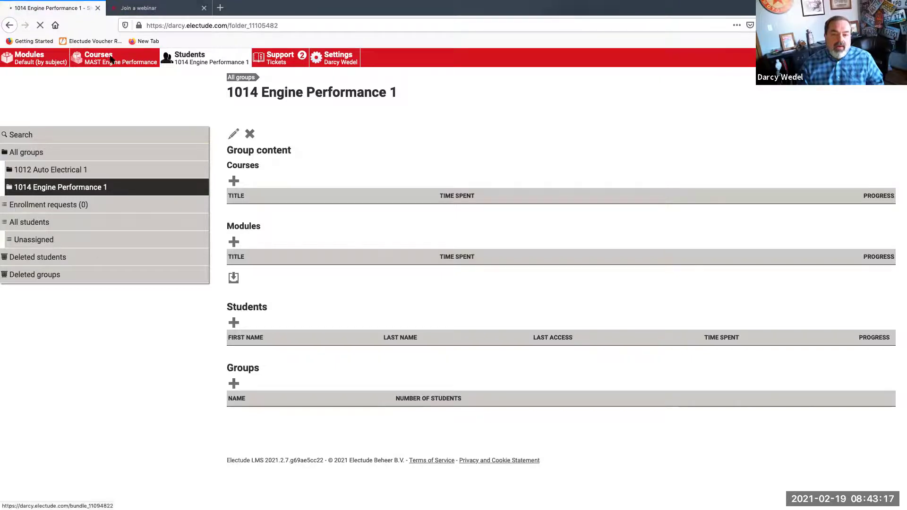
pyautogui.scroll(-2, 301, 196)
pyautogui.scroll(-1, 300, 196)
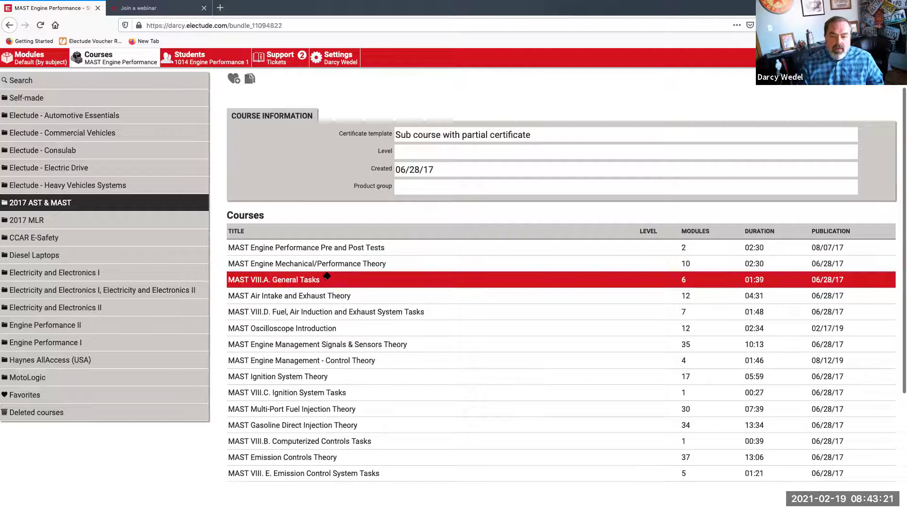
pyautogui.click(352, 266)
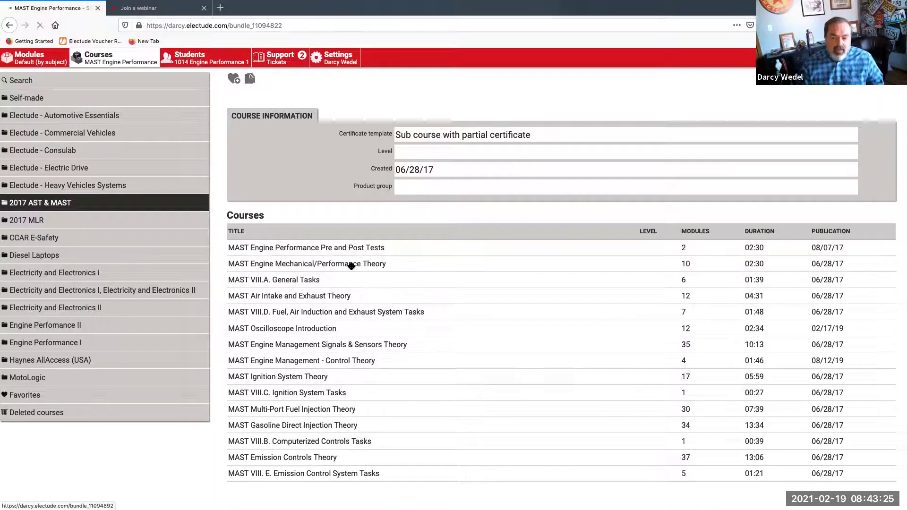
pyautogui.scroll(-2, 345, 276)
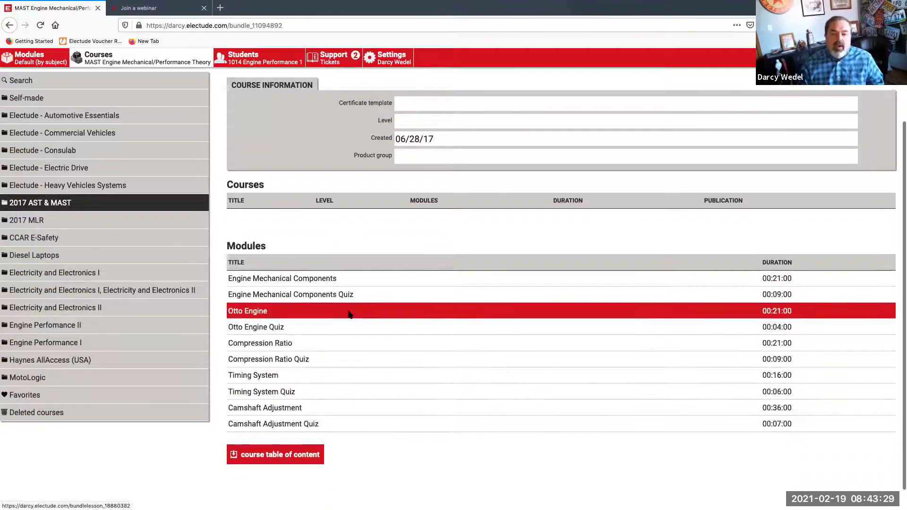
pyautogui.scroll(3, 348, 310)
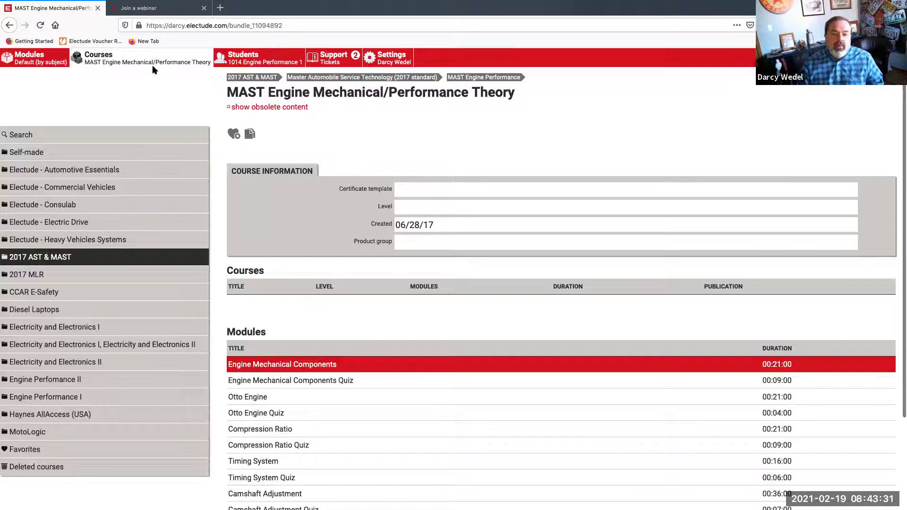
# Add MAST Engine Mechanical/Performance Theory to the 1014 group, check its results, and return
pyautogui.click(245, 61)
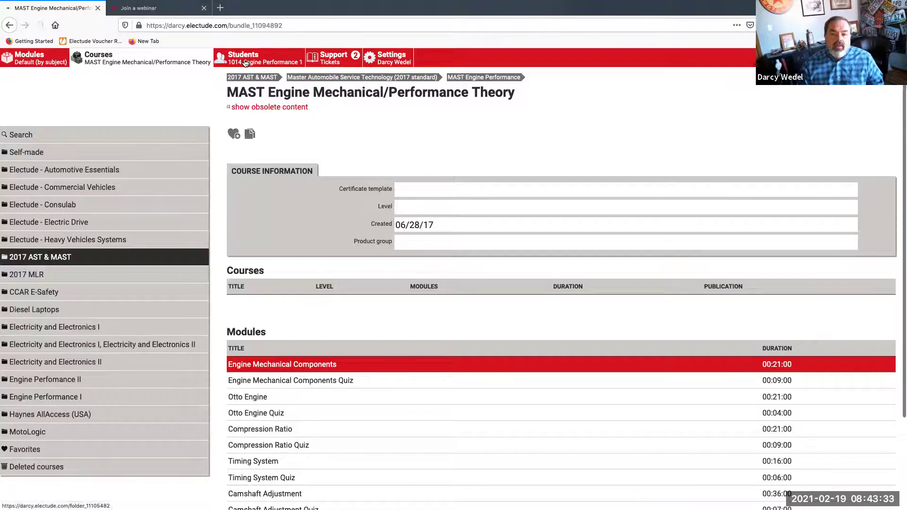
pyautogui.click(234, 181)
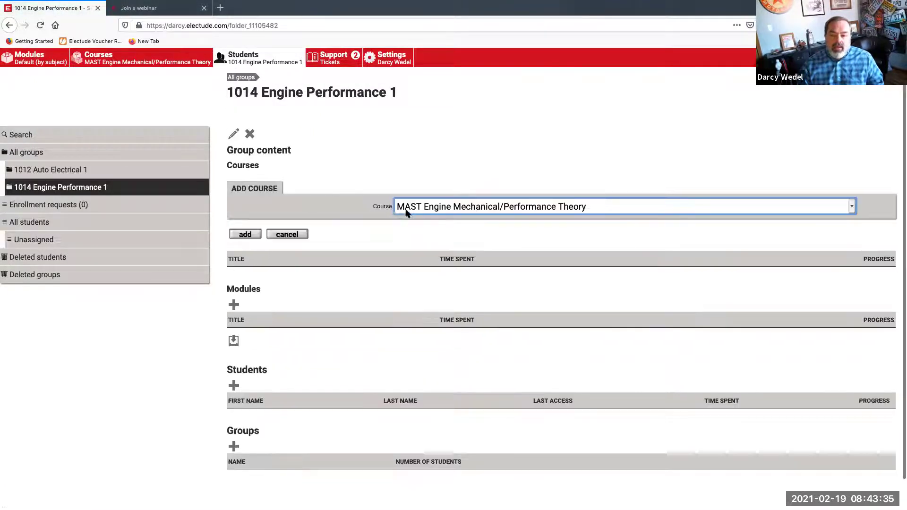
pyautogui.click(256, 235)
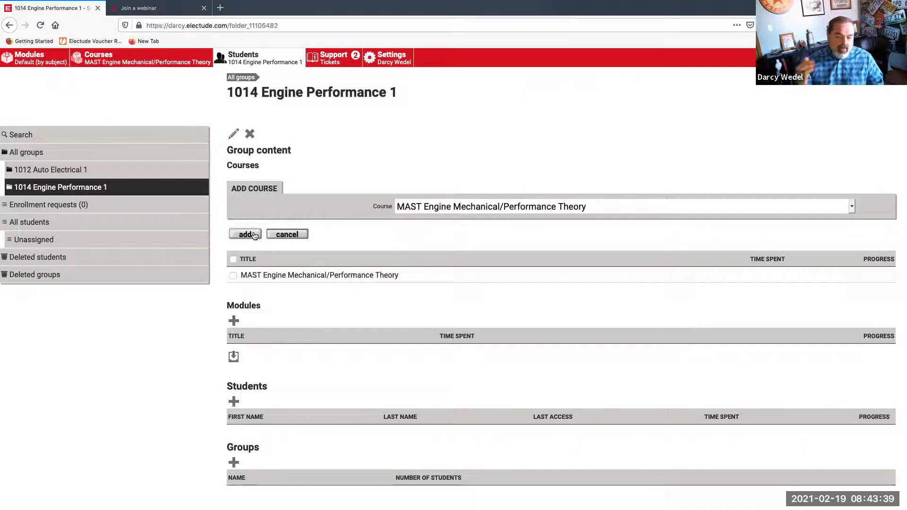
pyautogui.click(322, 275)
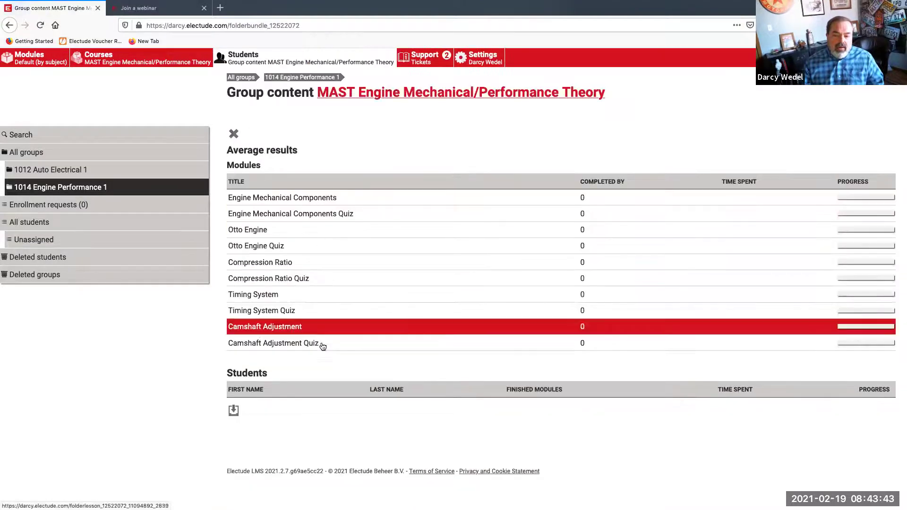
pyautogui.click(310, 79)
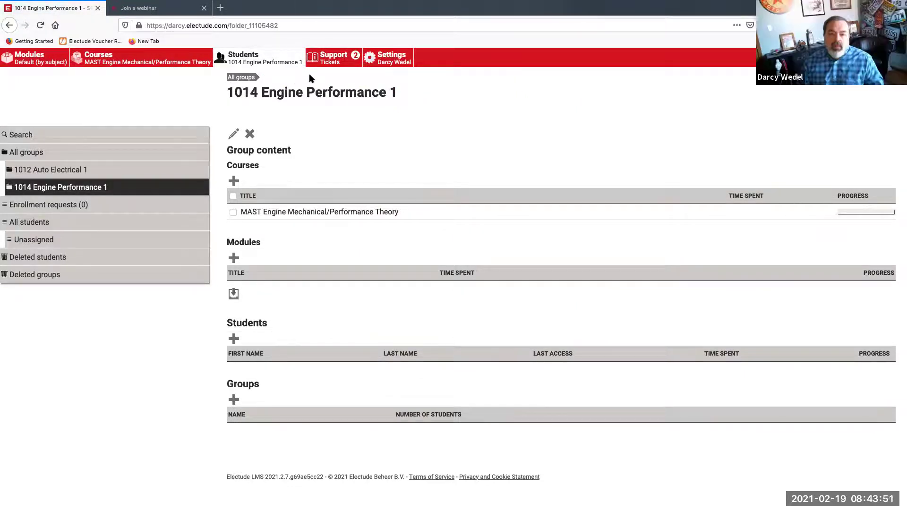
# Go from Engine Mechanical/Performance Theory up to MAST Engine Performance and open MAST VIII.A. General Tasks
pyautogui.click(156, 58)
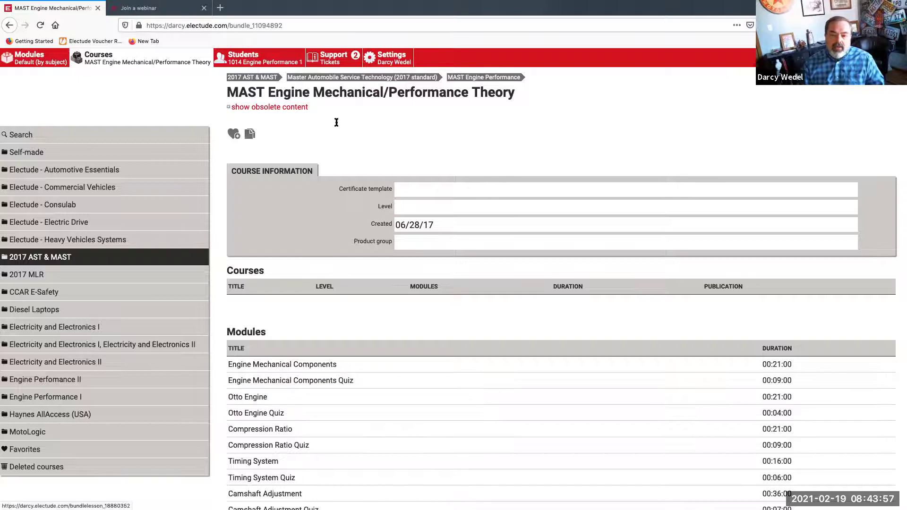
pyautogui.click(506, 78)
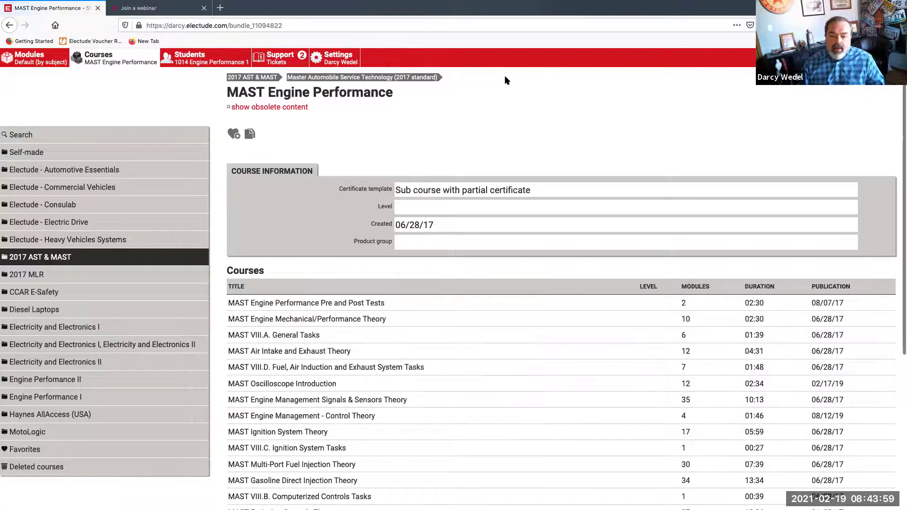
pyautogui.scroll(-2, 340, 274)
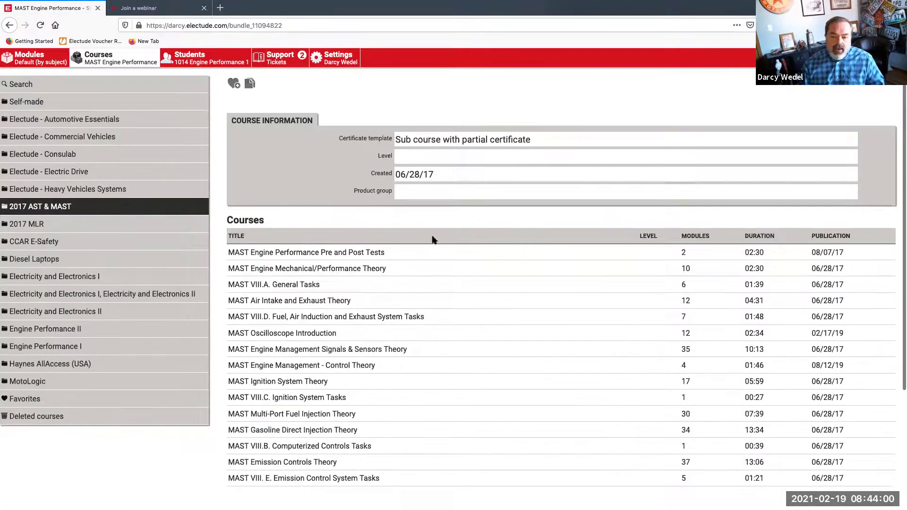
pyautogui.click(331, 285)
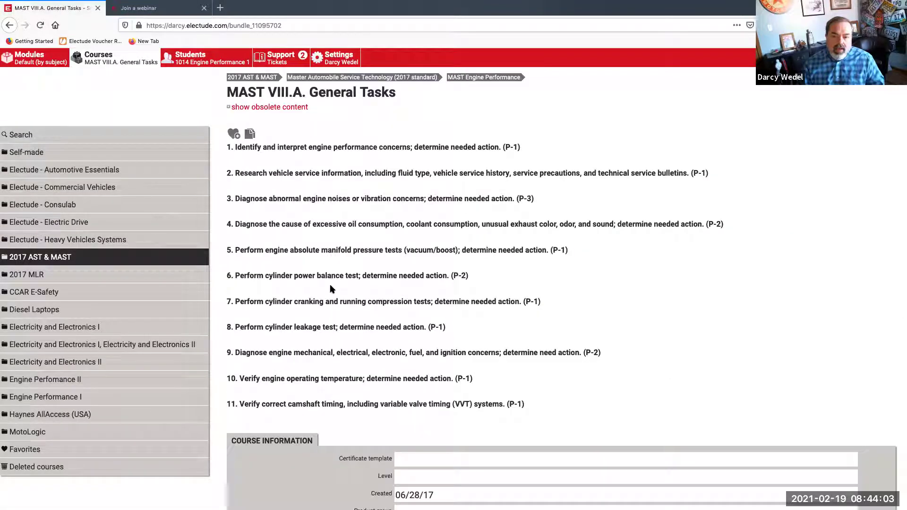
# Add MAST VIII.A. General Tasks to the 1014 Engine Performance 1 group's courses
pyautogui.click(205, 63)
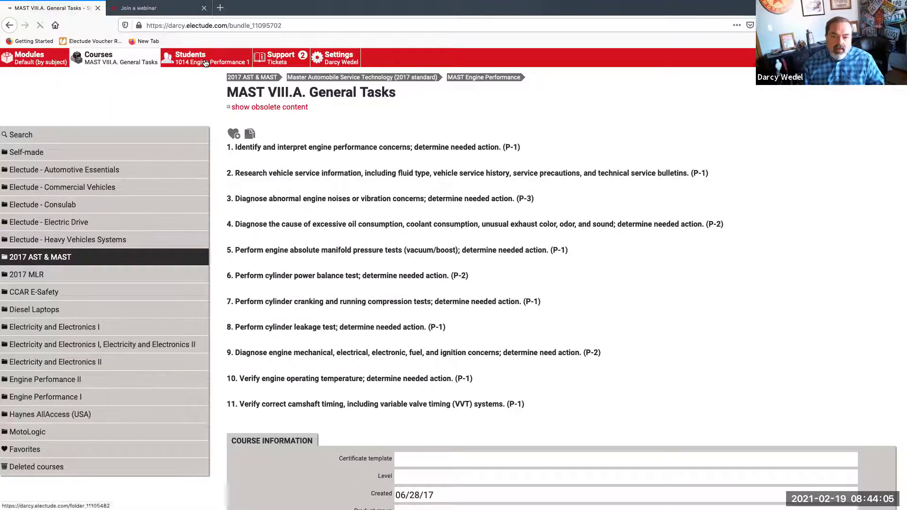
pyautogui.click(234, 181)
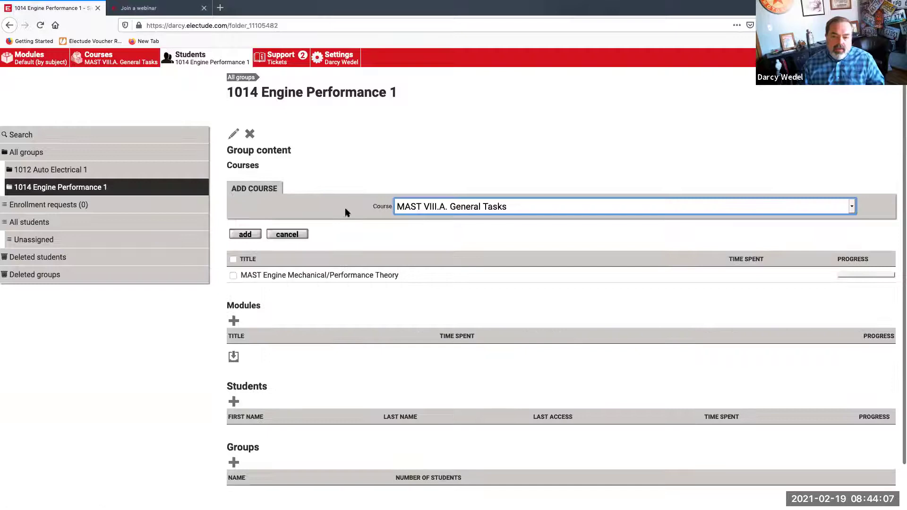
pyautogui.click(245, 235)
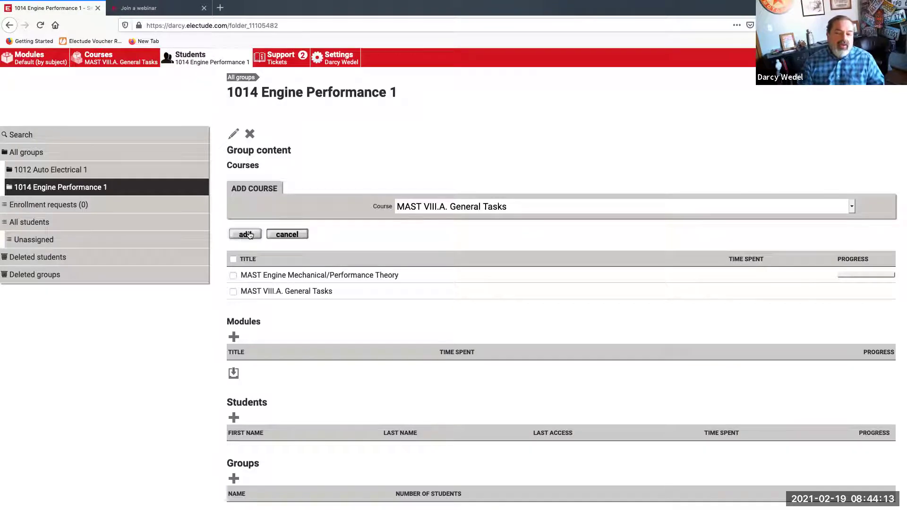
# Tick both group courses and request their deletion
pyautogui.click(233, 276)
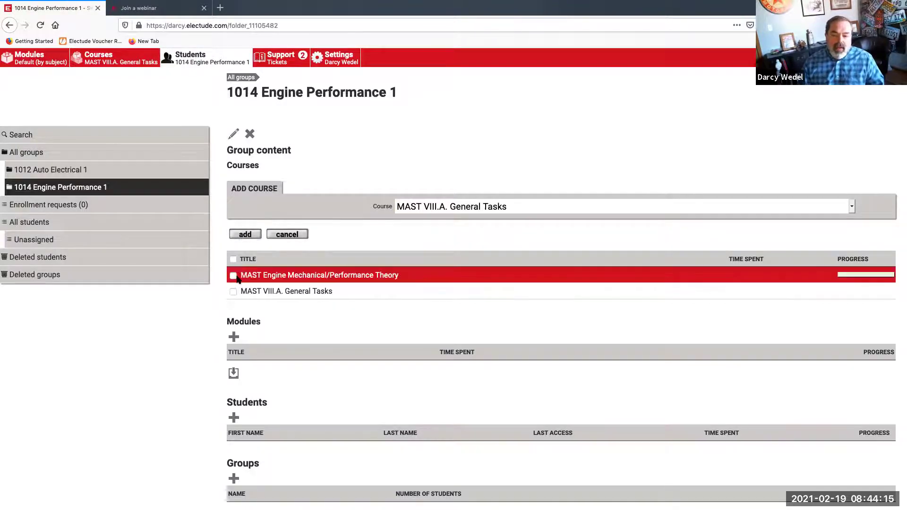
pyautogui.click(233, 228)
pyautogui.click(234, 196)
pyautogui.click(233, 181)
# Confirm removing both courses, then add MAST Engine Mechanical/Performance Theory to the group
pyautogui.click(250, 232)
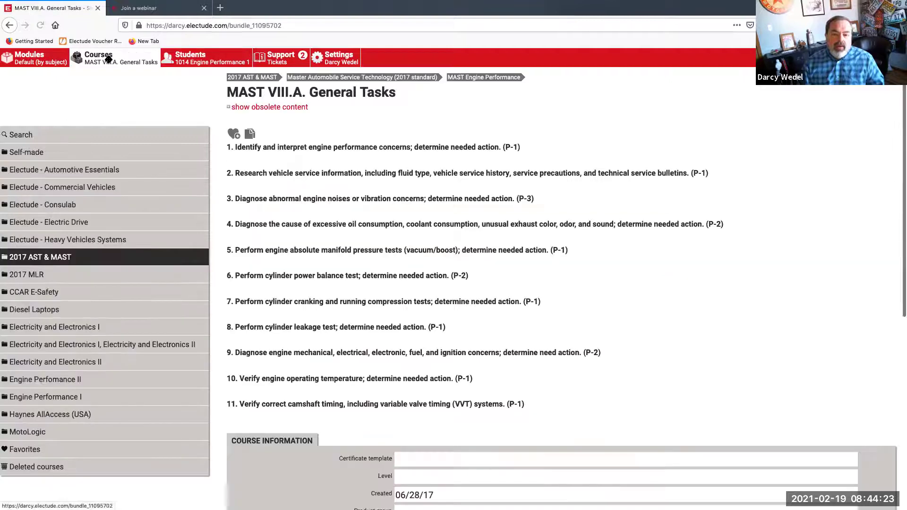
pyautogui.click(479, 82)
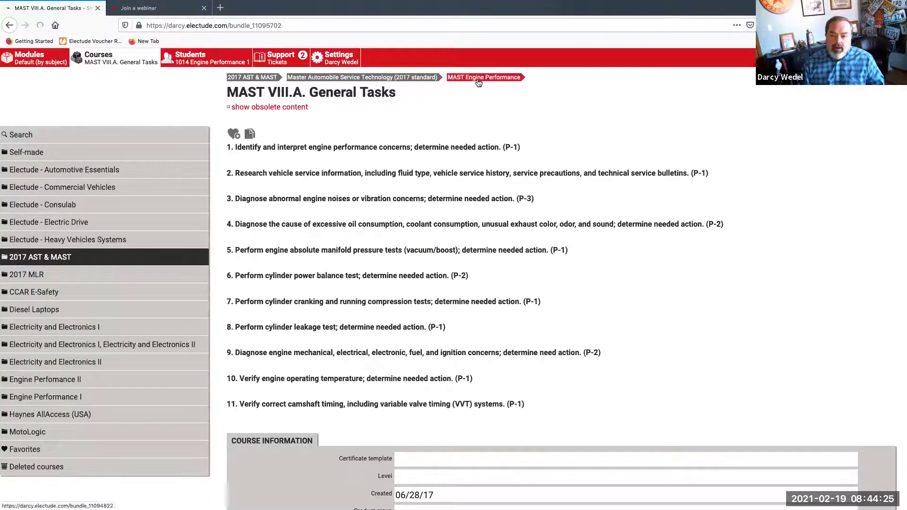
pyautogui.scroll(-1, 477, 84)
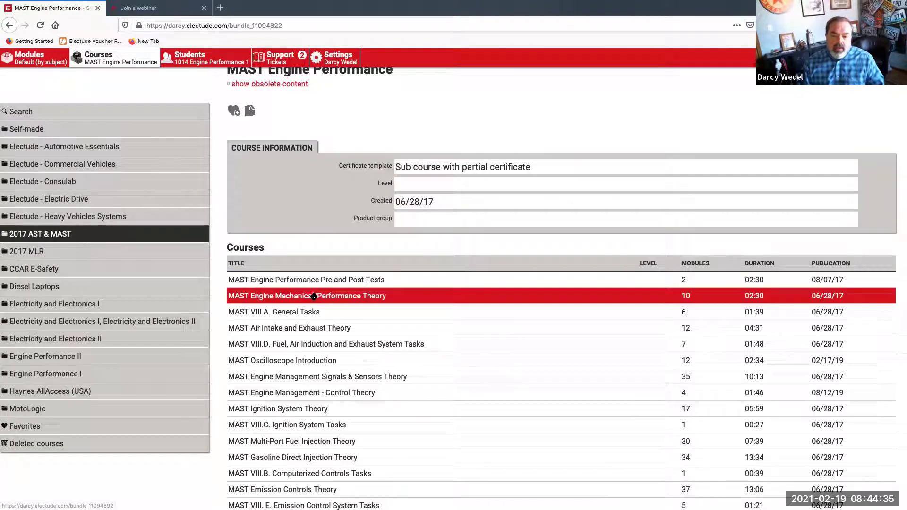
pyautogui.moveTo(310, 296); pyautogui.dragTo(202, 56)
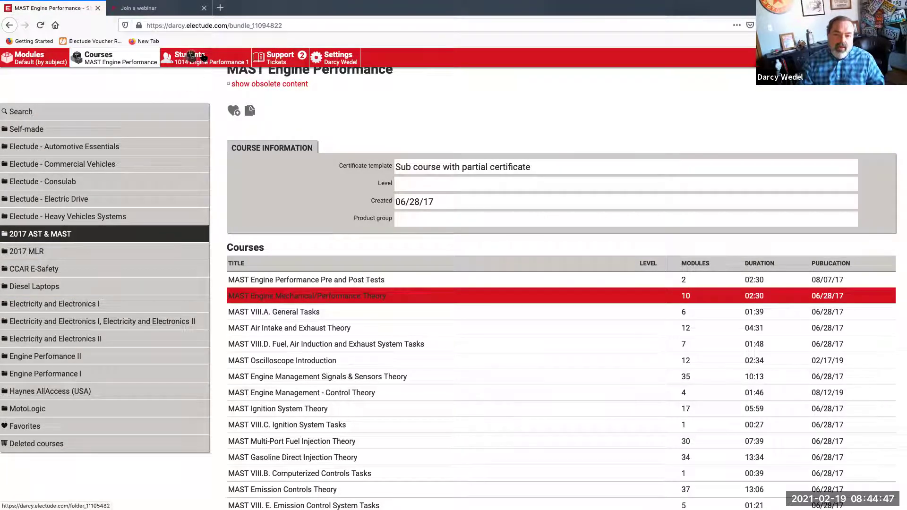
# Add MAST VIII.A. General Tasks and Oscilloscope Introduction, then mark General Tasks for removal in the group
pyautogui.click(289, 314)
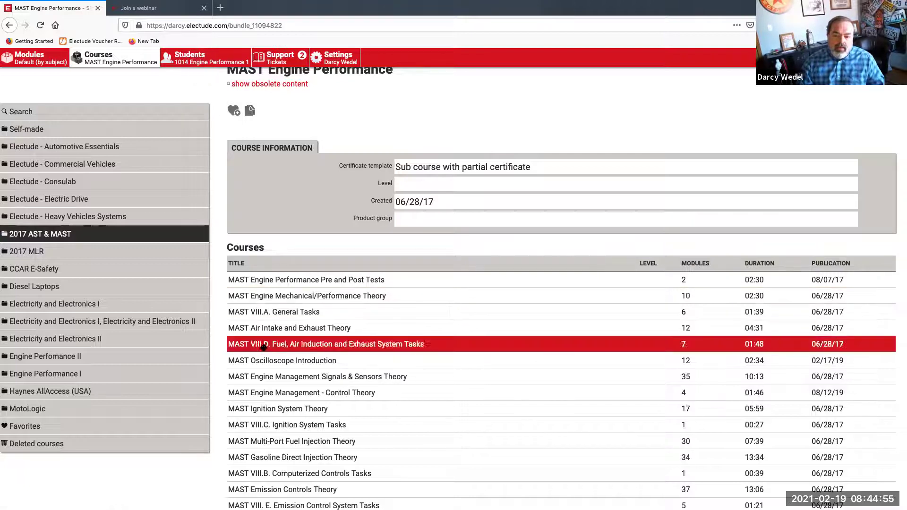
pyautogui.click(265, 361)
pyautogui.click(215, 56)
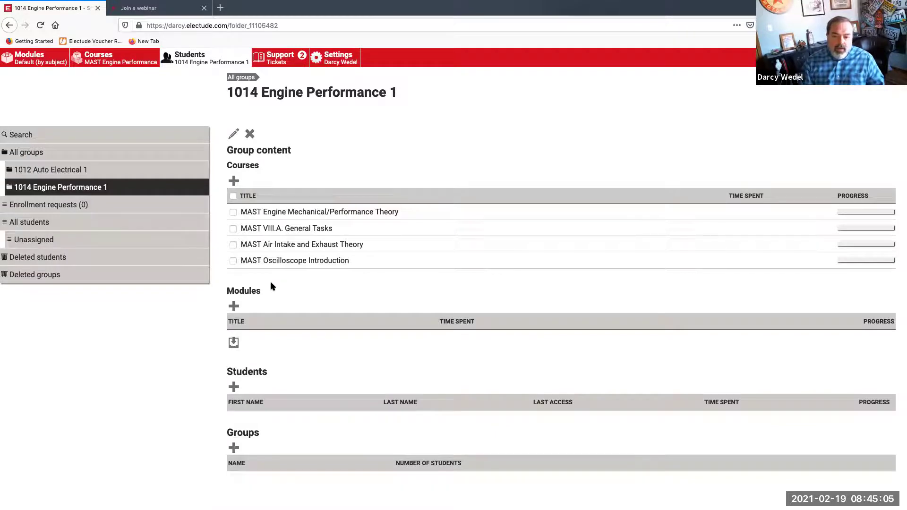
pyautogui.click(234, 230)
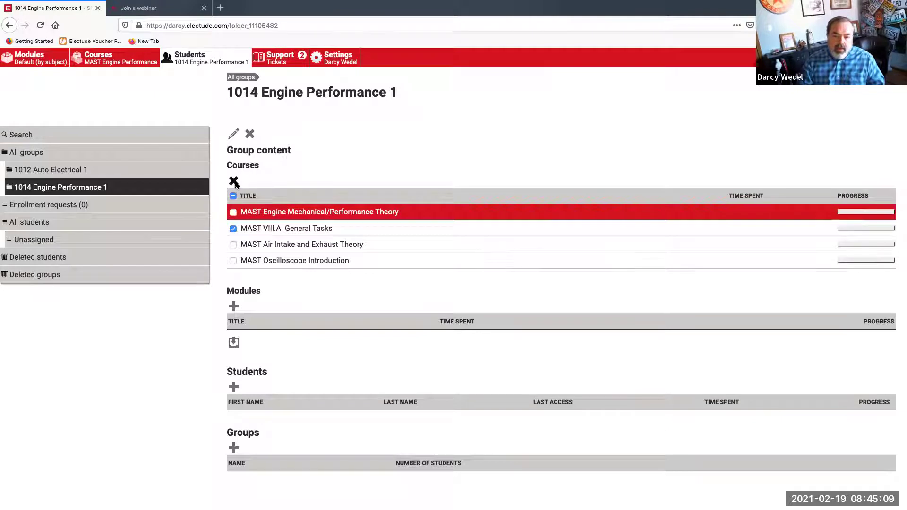
# Delete the checked VIII.A. General Tasks course from 1014 Engine Performance 1
pyautogui.click(234, 182)
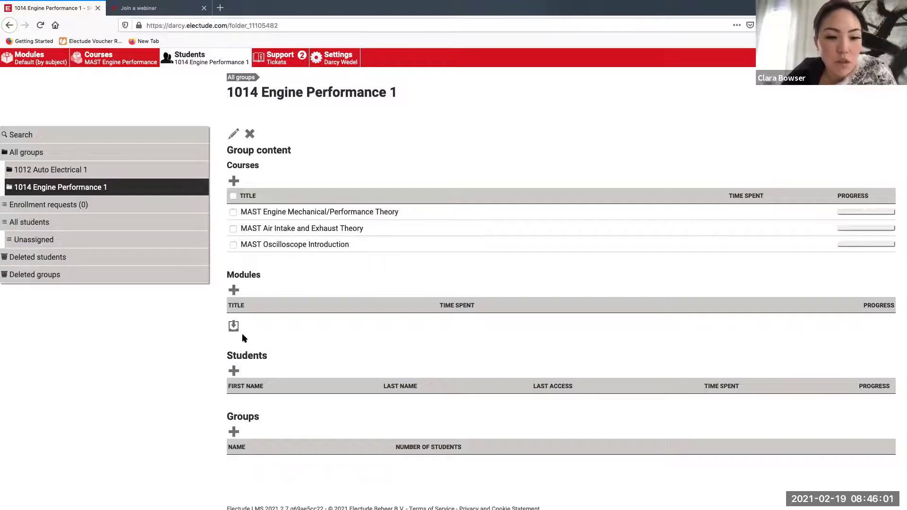
# Open MAST Engine Mechanical/Performance Theory from the MAST Engine Performance list and browse its modules
pyautogui.click(112, 56)
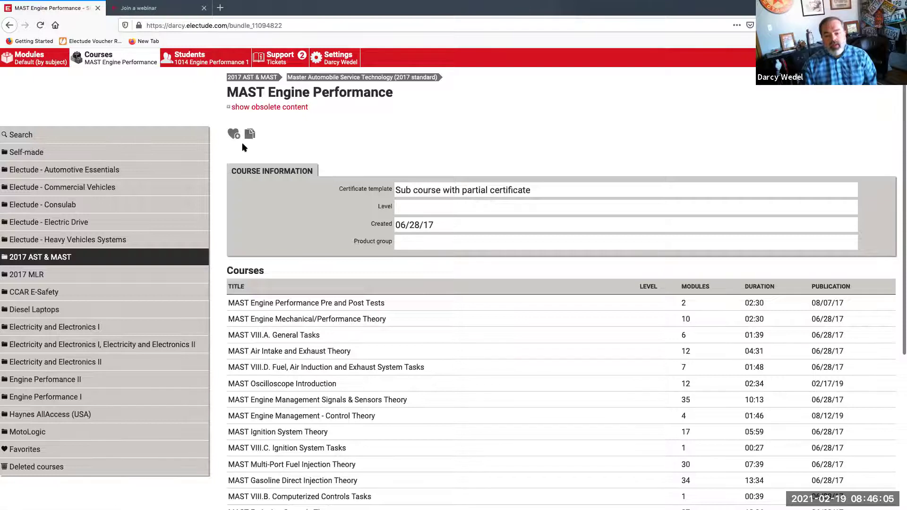
pyautogui.scroll(-2, 242, 143)
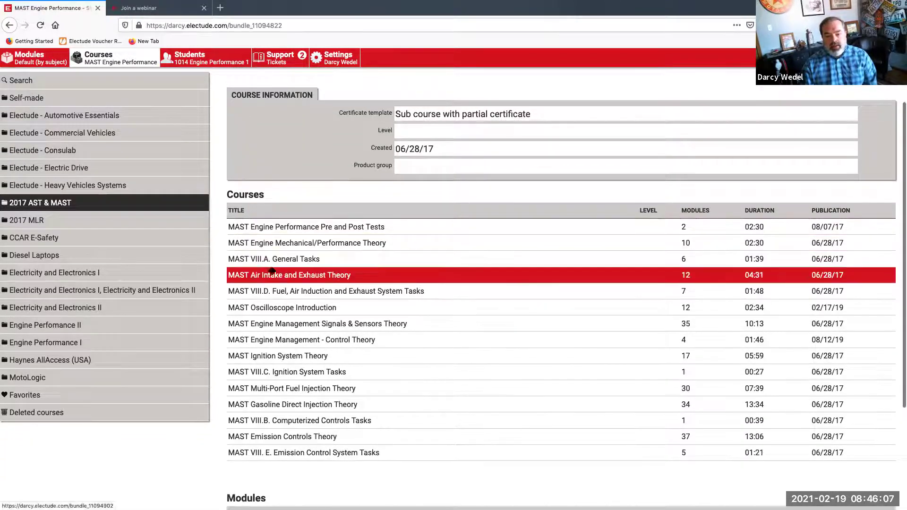
pyautogui.click(284, 240)
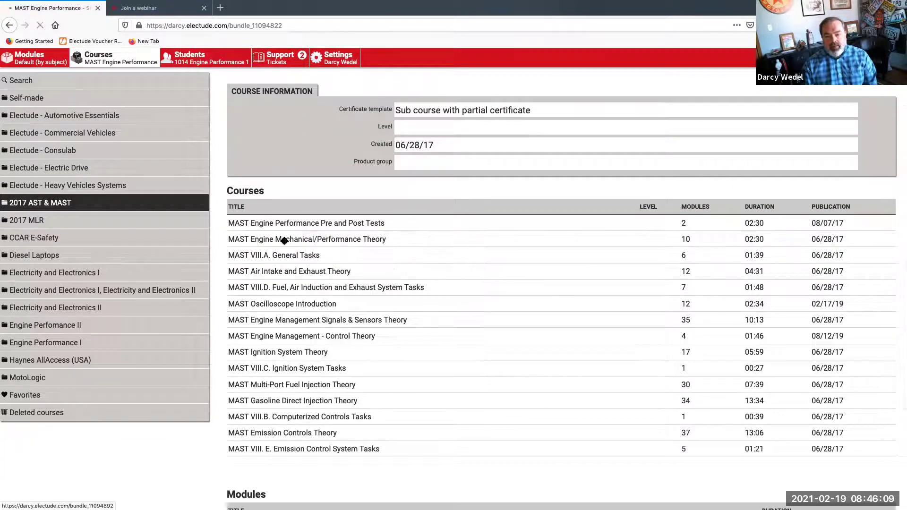
pyautogui.scroll(-3, 283, 241)
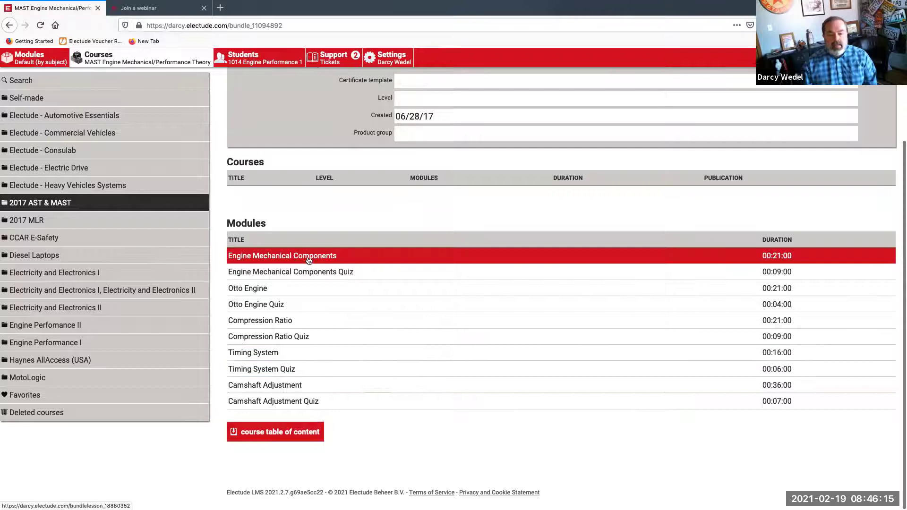
pyautogui.scroll(3, 510, 343)
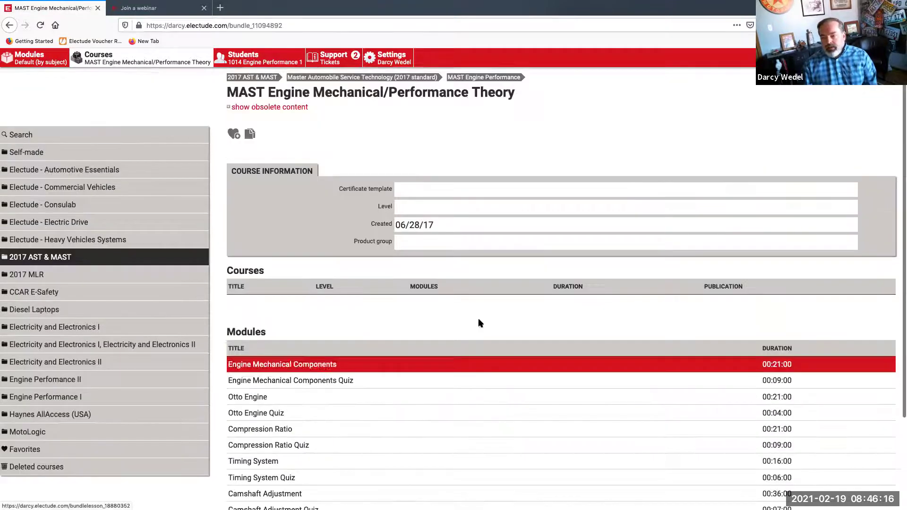
pyautogui.click(482, 78)
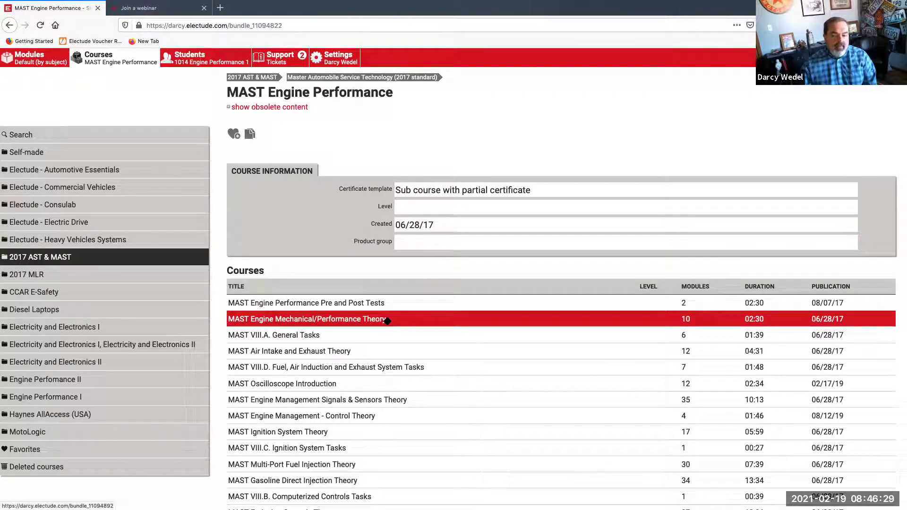
pyautogui.click(387, 320)
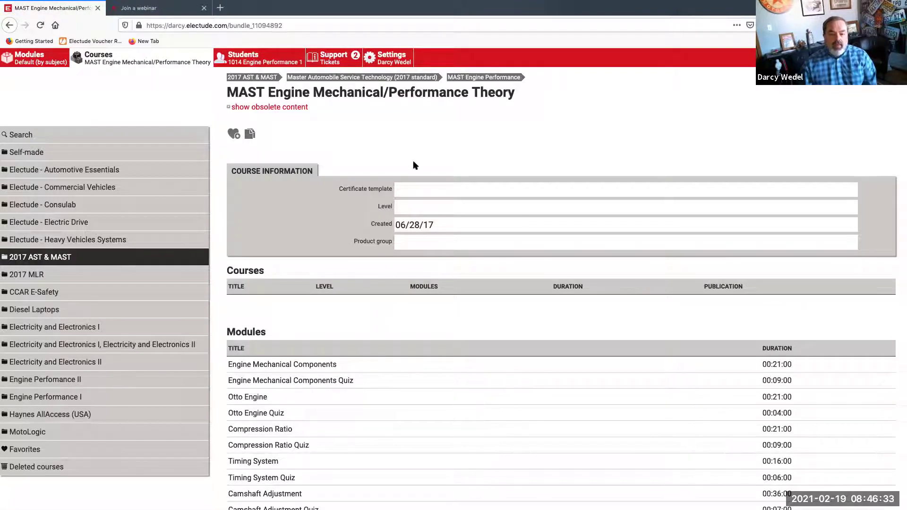
pyautogui.scroll(-2, 355, 283)
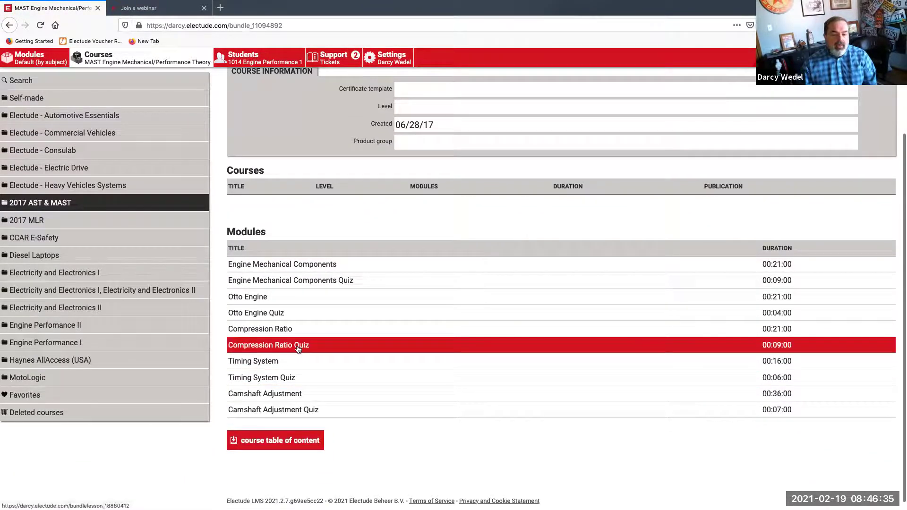
pyautogui.scroll(2, 296, 410)
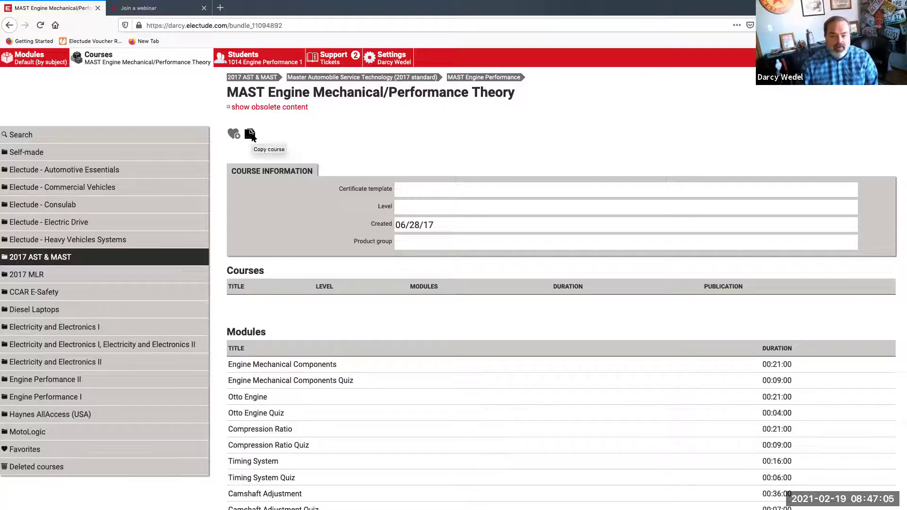
# Copy MAST Engine Mechanical/Performance Theory and confirm, creating a self-made copy with ten modules
pyautogui.click(251, 136)
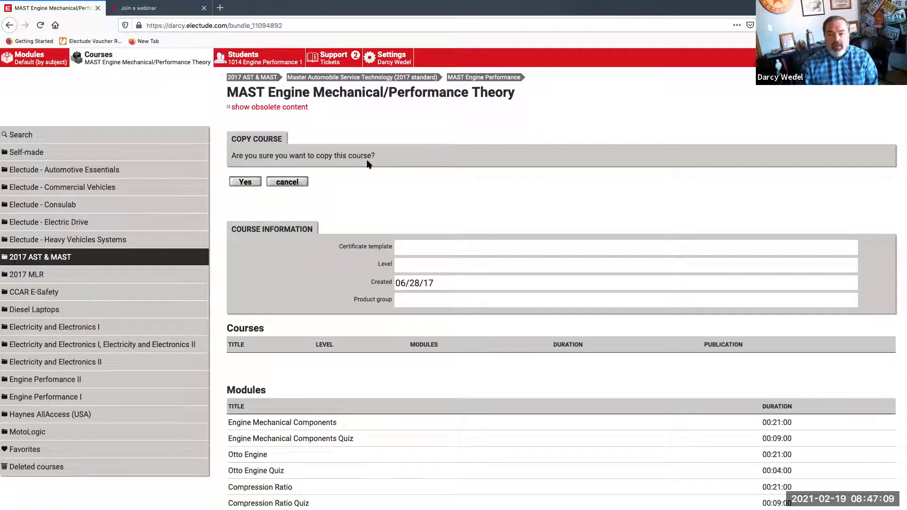
pyautogui.click(246, 182)
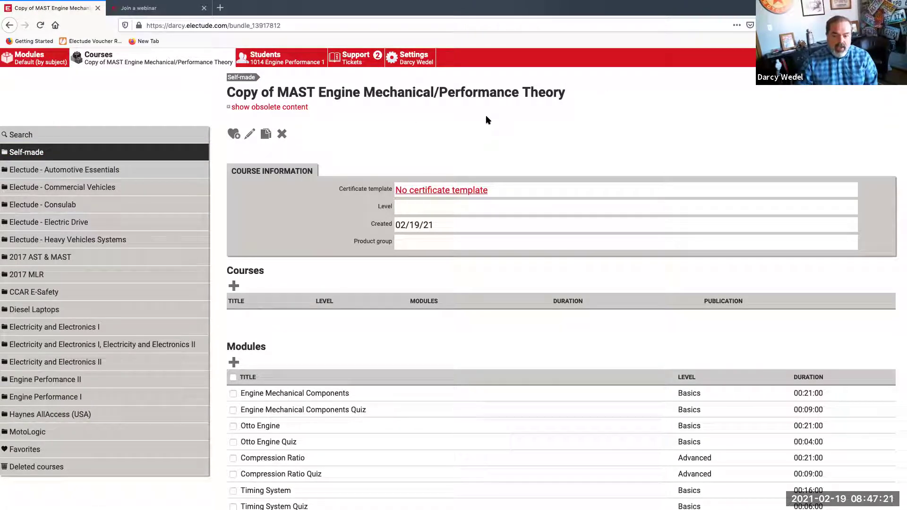
pyautogui.scroll(-3, 489, 120)
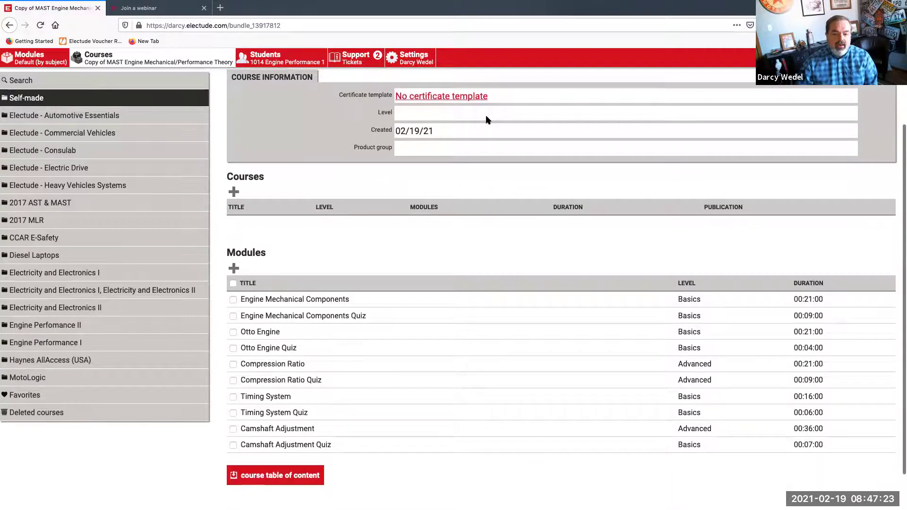
pyautogui.scroll(3, 488, 120)
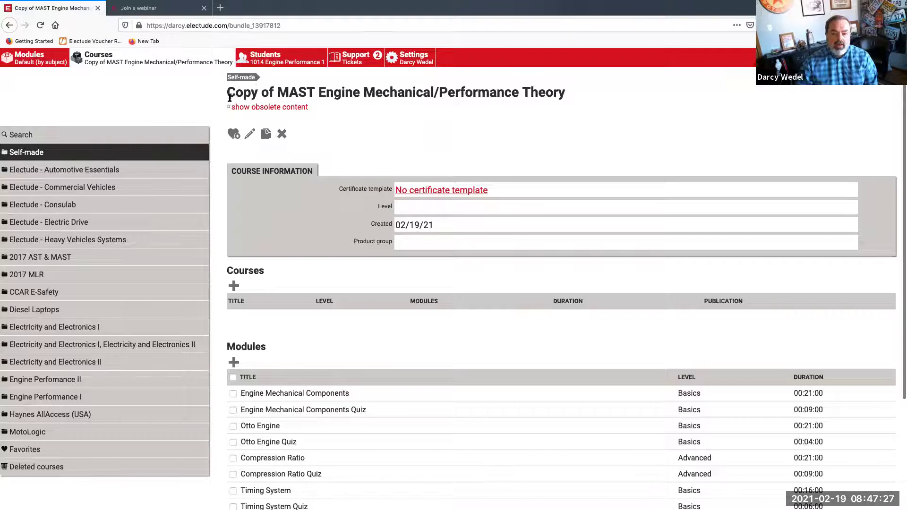
# Replace the 'Copy of' prefix in the course title with the instructor's name
pyautogui.click(250, 134)
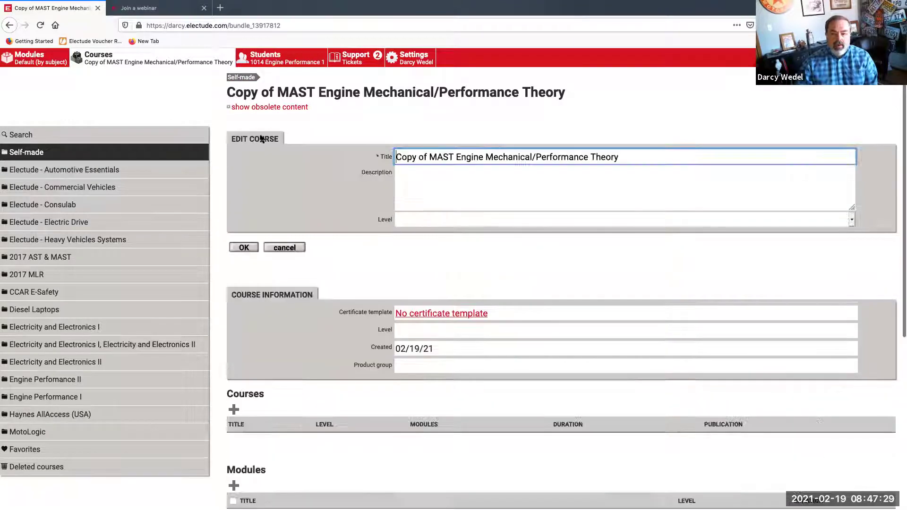
pyautogui.moveTo(430, 157); pyautogui.dragTo(379, 154)
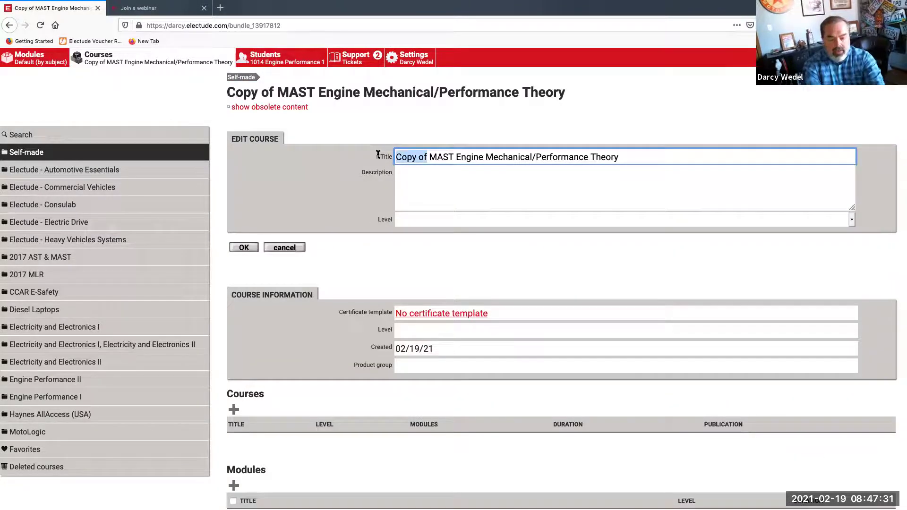
pyautogui.write("Darcy's")
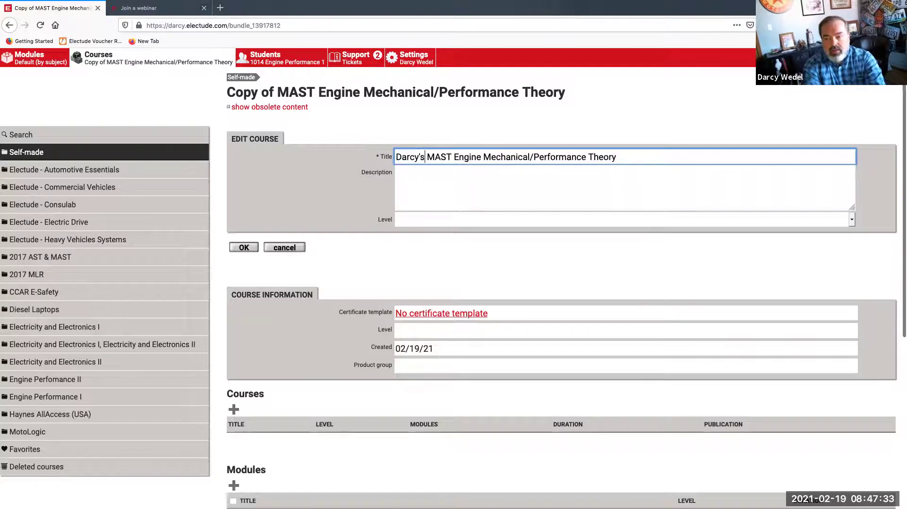
pyautogui.click(251, 249)
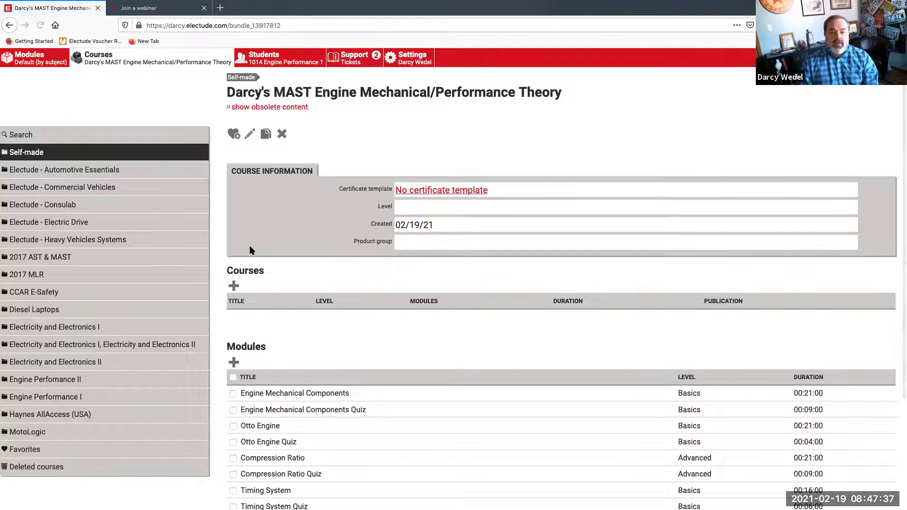
pyautogui.scroll(-3, 303, 238)
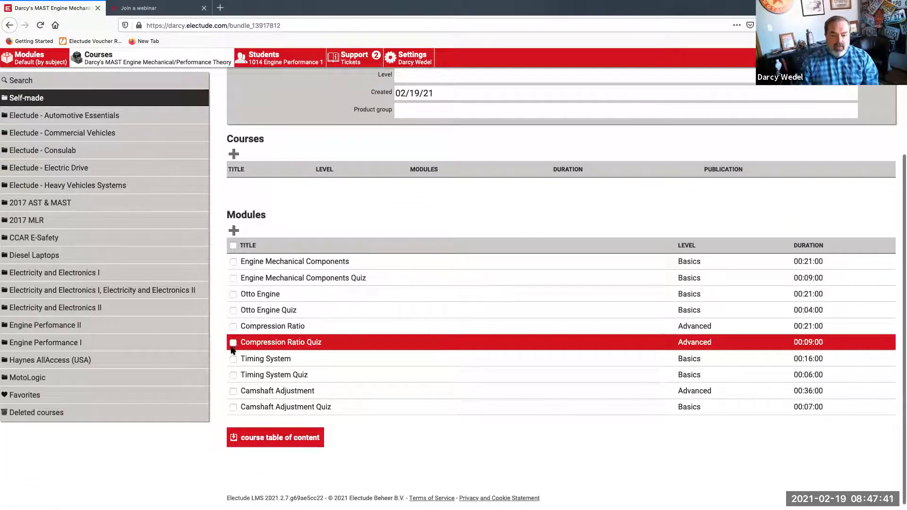
# Delete the six modules from Compression Ratio through Camshaft Adjustment
pyautogui.click(234, 327)
pyautogui.click(233, 343)
pyautogui.click(233, 375)
pyautogui.click(233, 391)
pyautogui.click(234, 407)
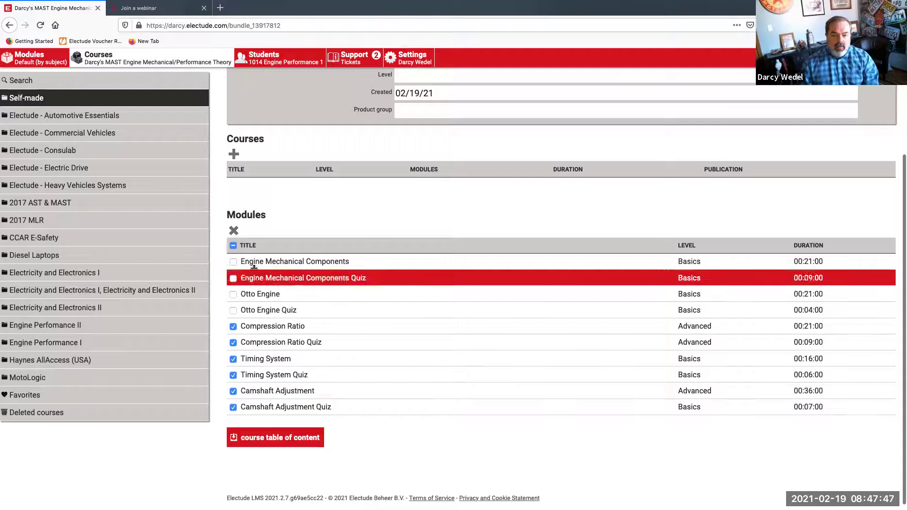
pyautogui.click(234, 231)
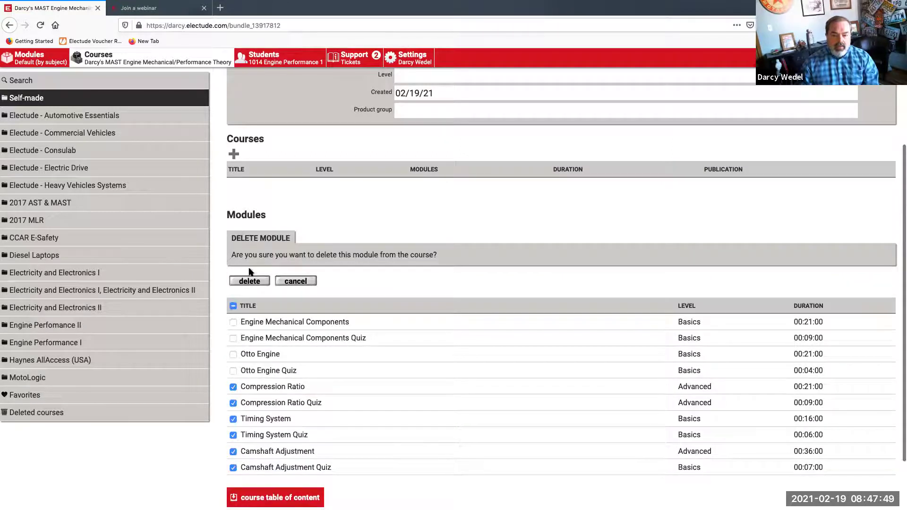
pyautogui.click(249, 281)
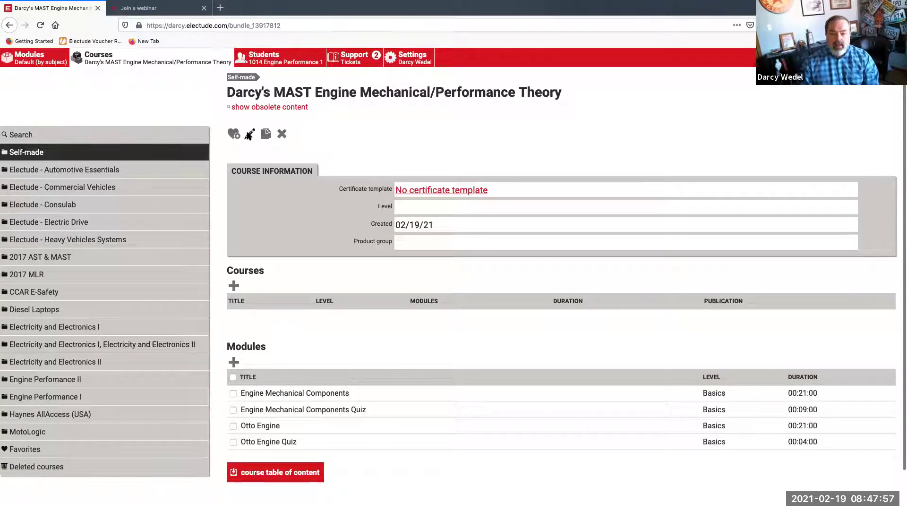
# Append ': Part 1' to the course title
pyautogui.click(249, 135)
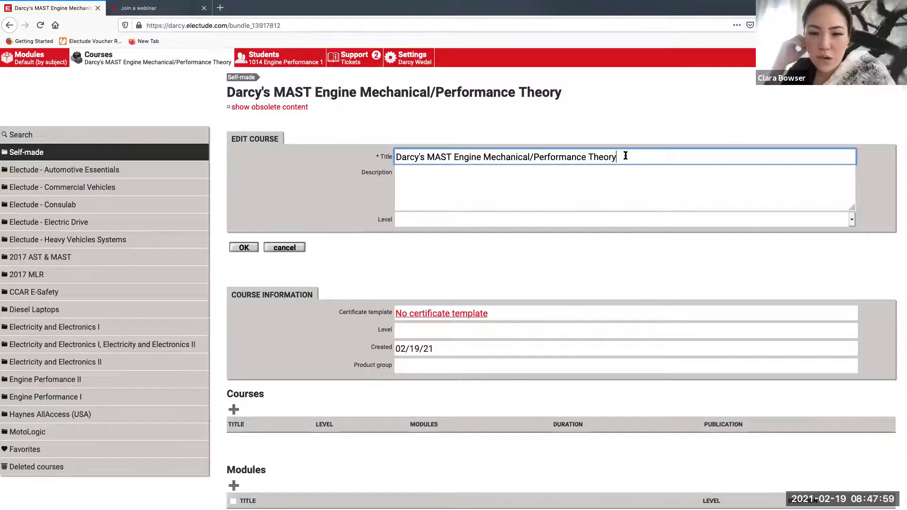
pyautogui.write(': Part 1')
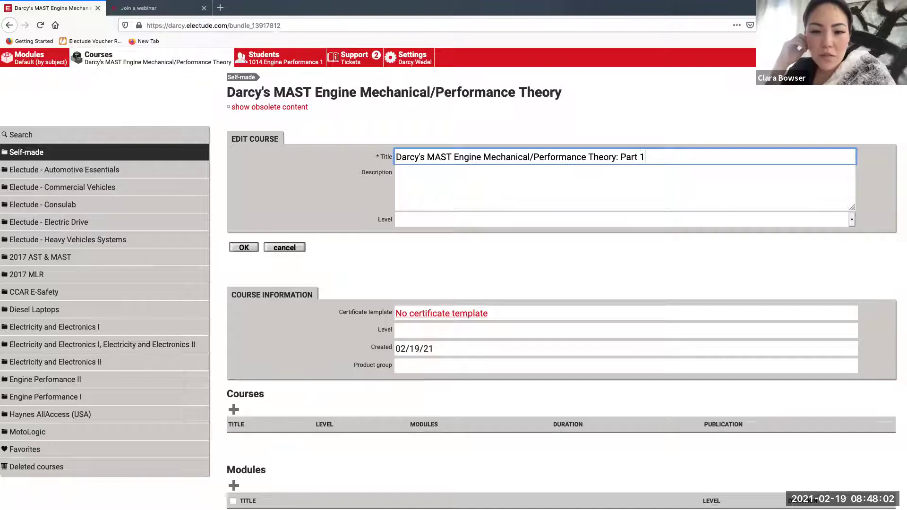
pyautogui.click(248, 249)
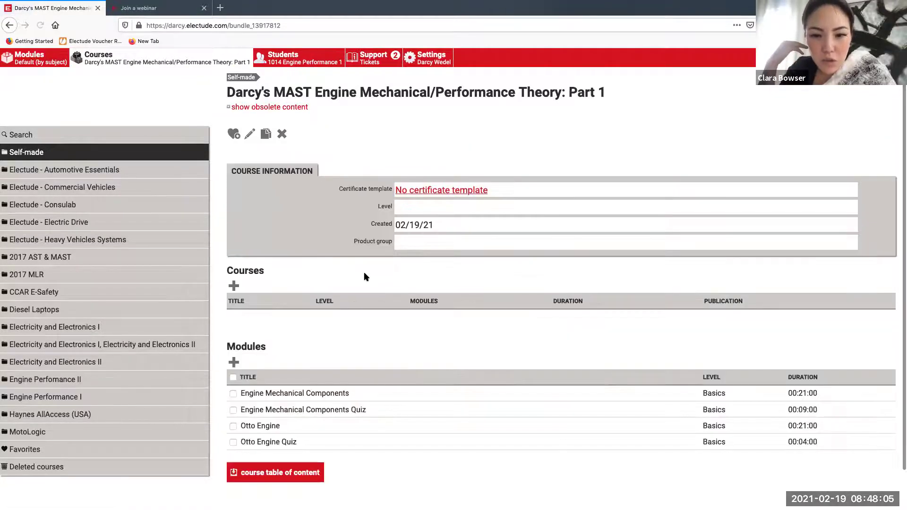
pyautogui.scroll(-2, 364, 276)
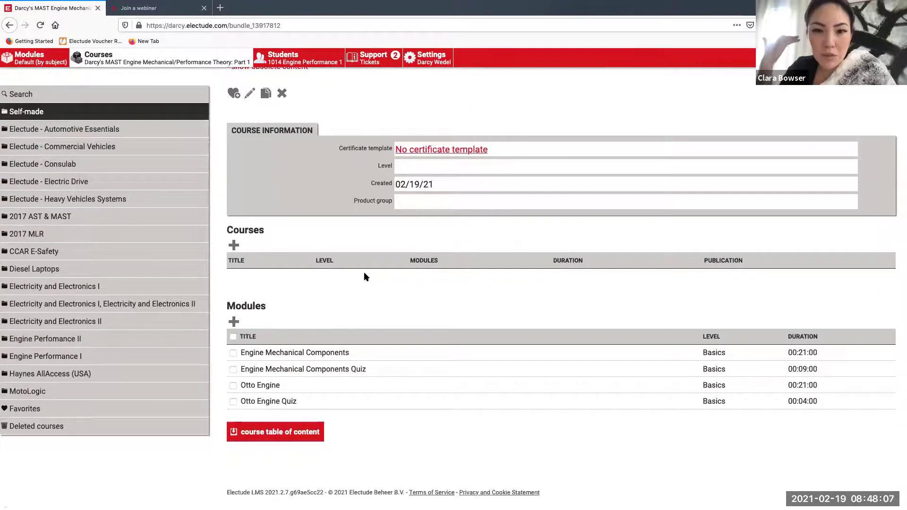
pyautogui.scroll(2, 366, 277)
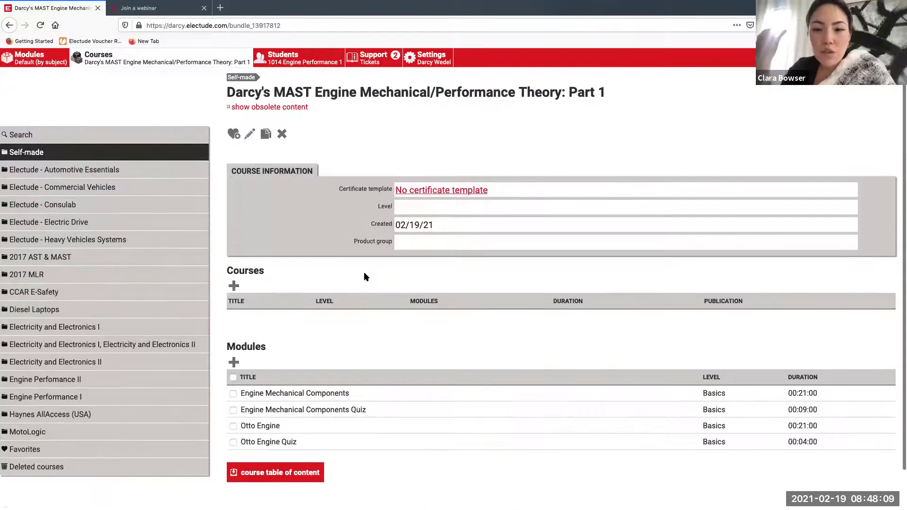
# Return to the Self-made course list after briefly viewing the student group page
pyautogui.click(248, 79)
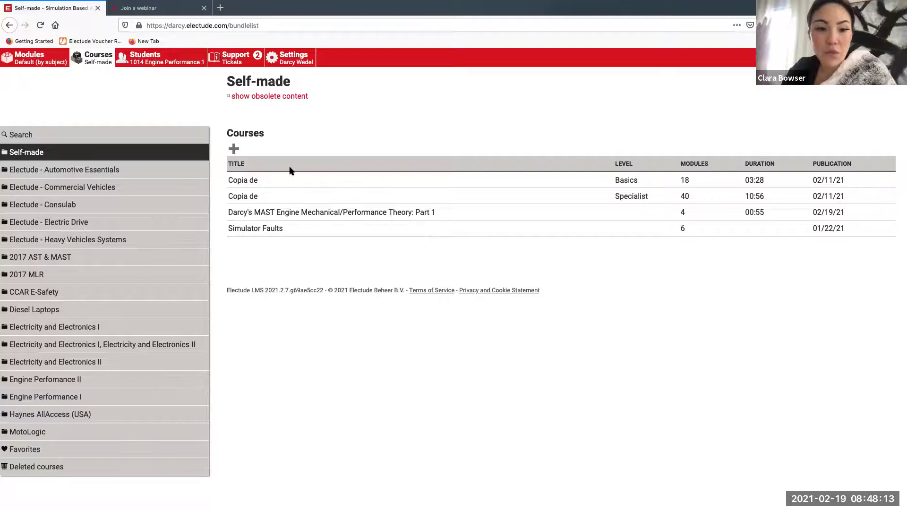
pyautogui.click(175, 63)
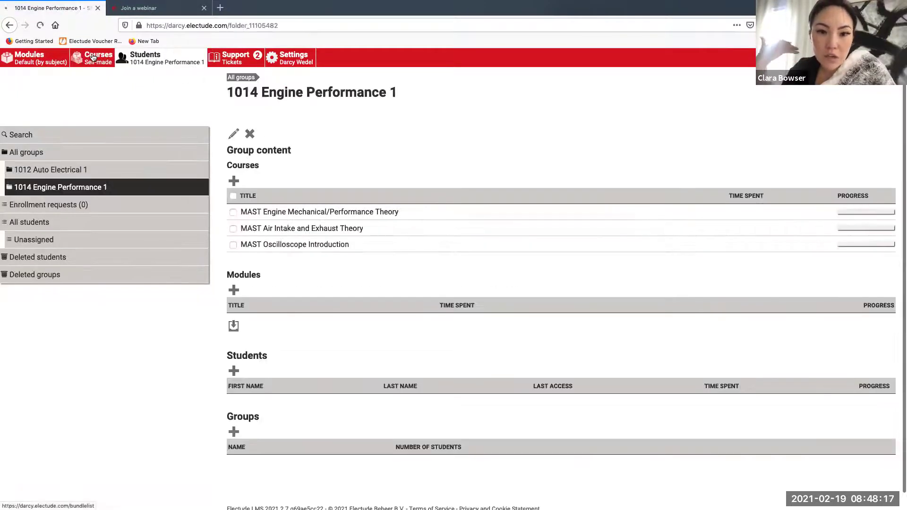
pyautogui.hotkey('alt', 'Left')
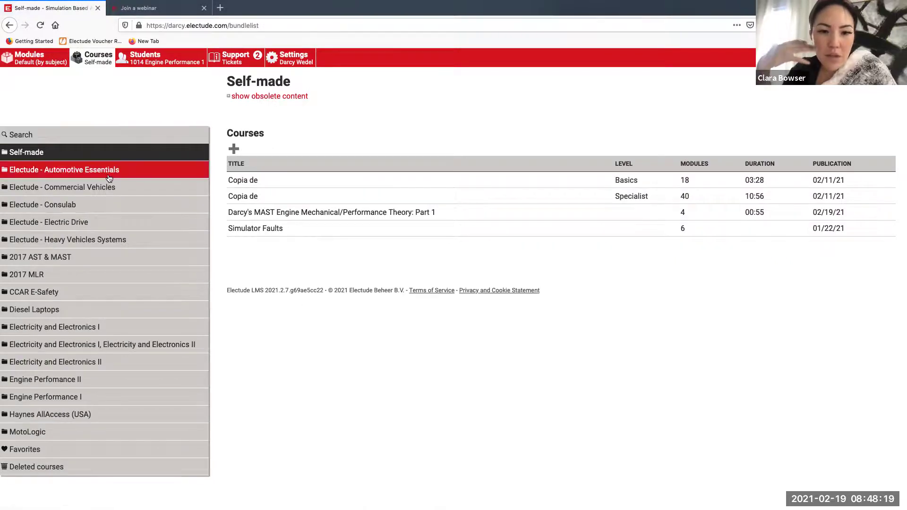
# Go through 2017 AST & MAST and MAST Engine Performance to copy Engine Mechanical/Performance Theory
pyautogui.click(83, 260)
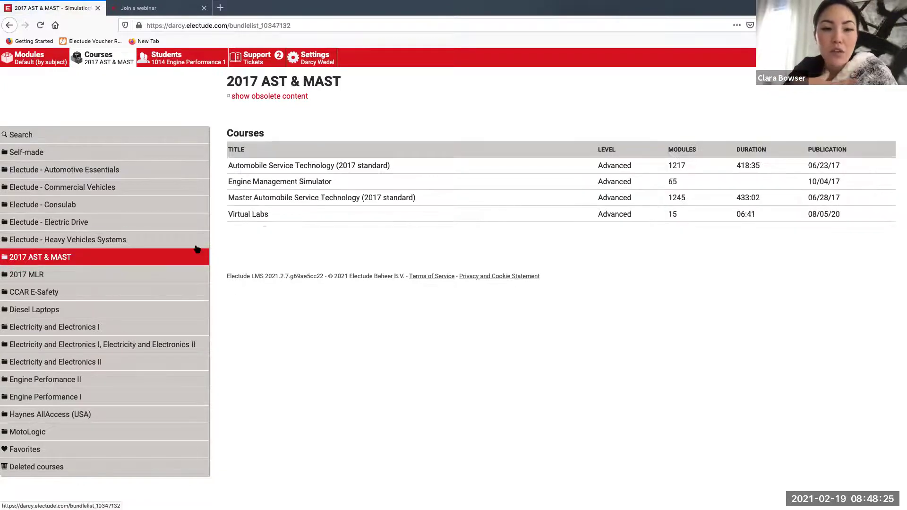
pyautogui.click(298, 197)
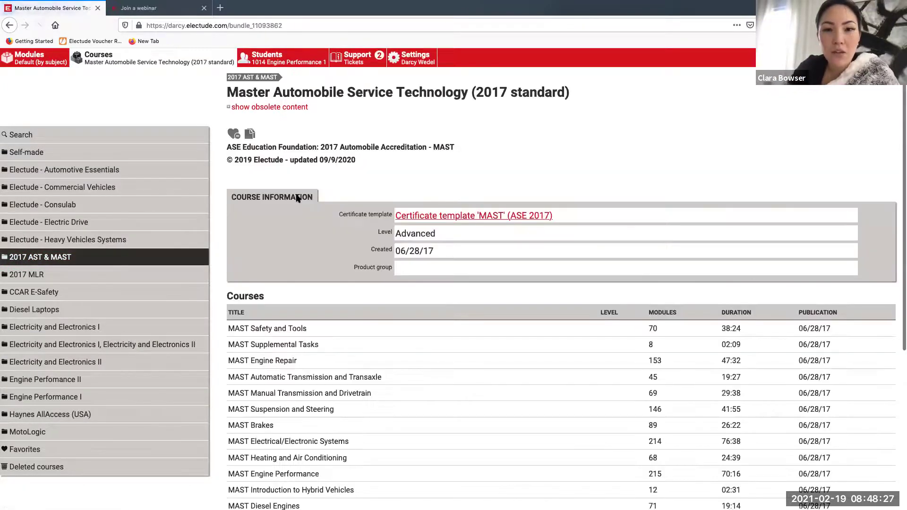
pyautogui.scroll(-3, 363, 312)
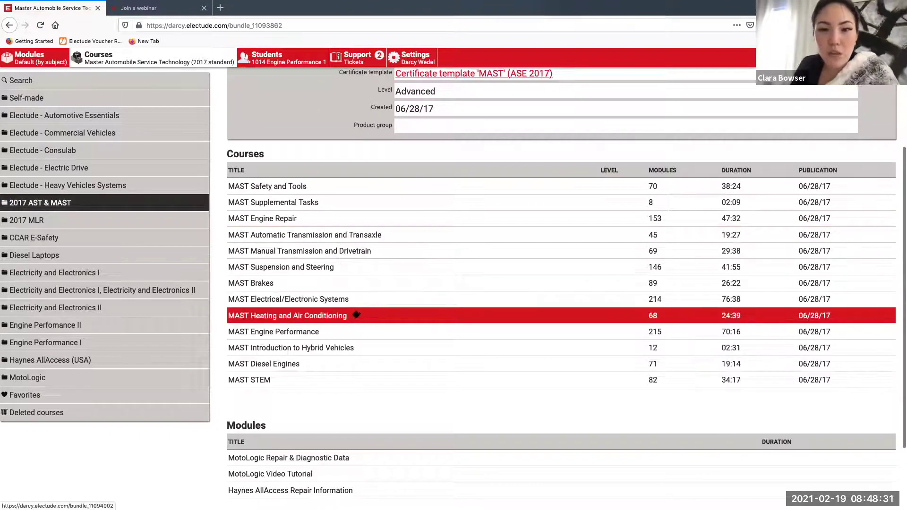
pyautogui.click(349, 331)
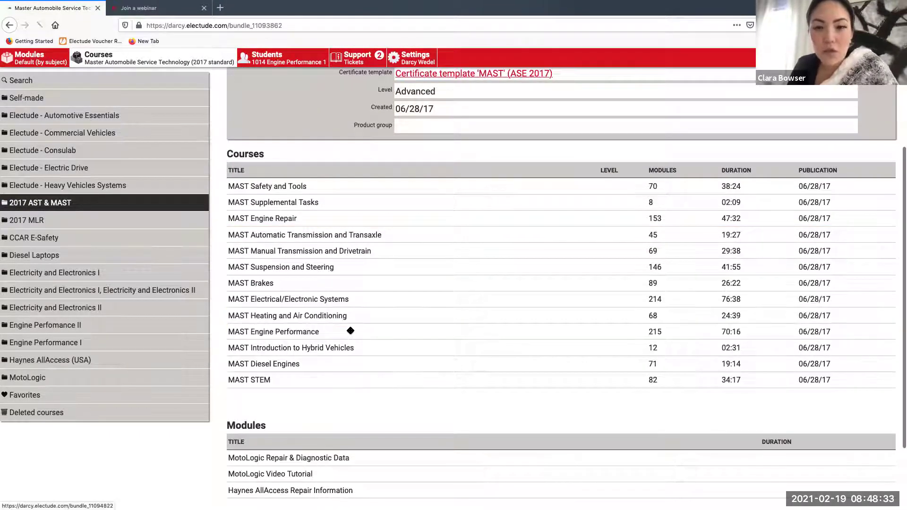
pyautogui.scroll(-2, 351, 331)
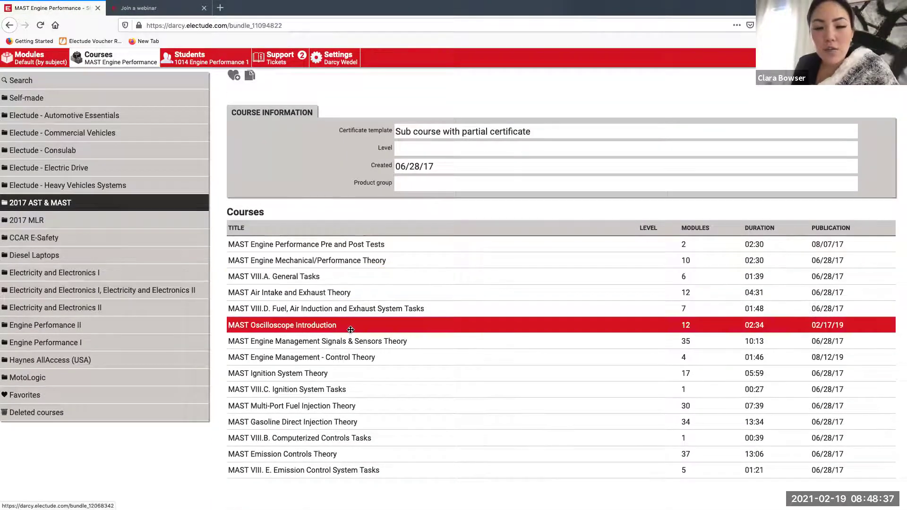
pyautogui.click(367, 261)
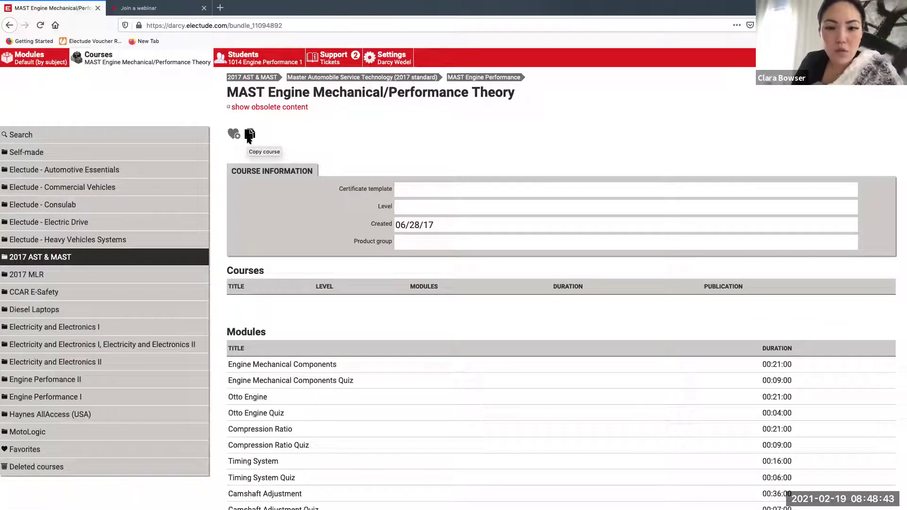
pyautogui.click(249, 135)
# Confirm the copy and retitle it with the instructor's name, ending in ': Part 2'
pyautogui.click(245, 182)
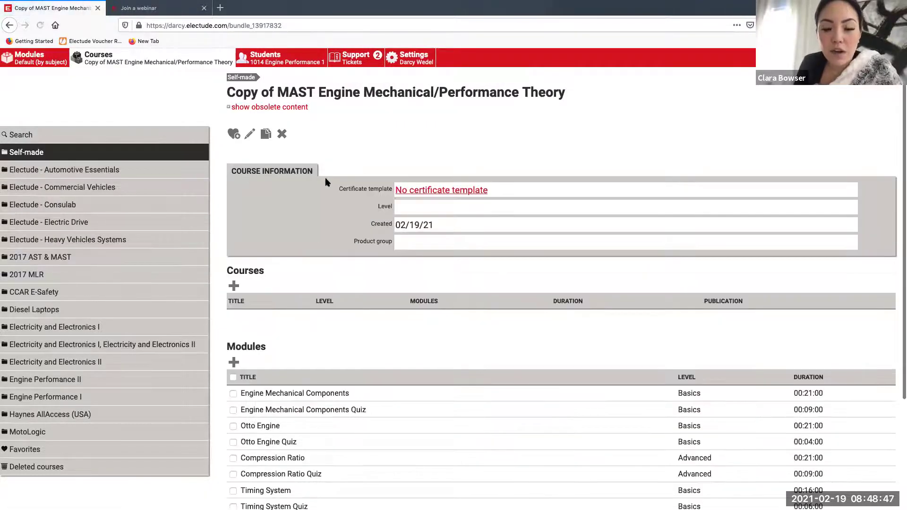
pyautogui.click(249, 135)
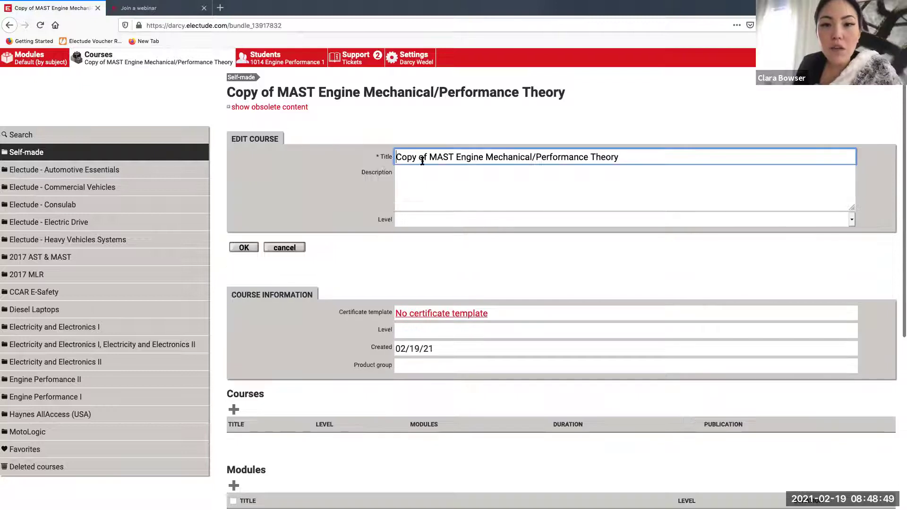
pyautogui.moveTo(428, 157); pyautogui.dragTo(366, 157)
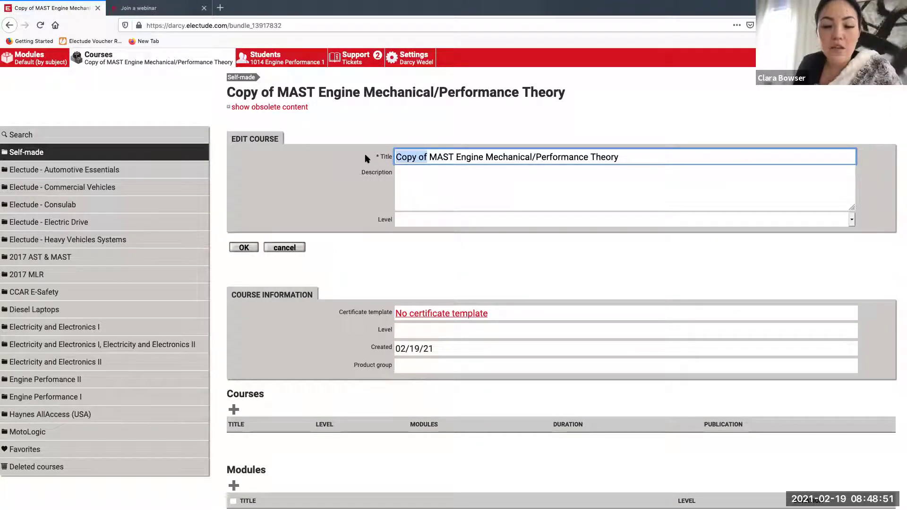
pyautogui.write("Darcy's")
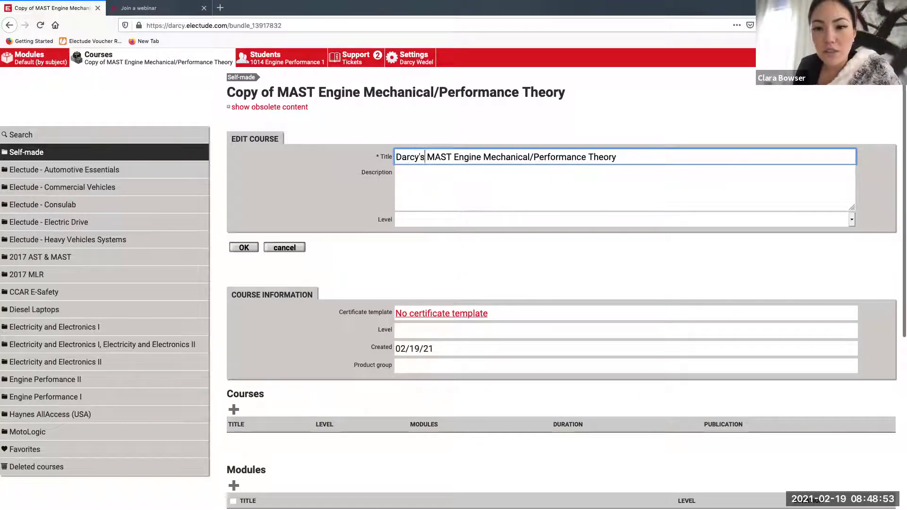
pyautogui.click(637, 156)
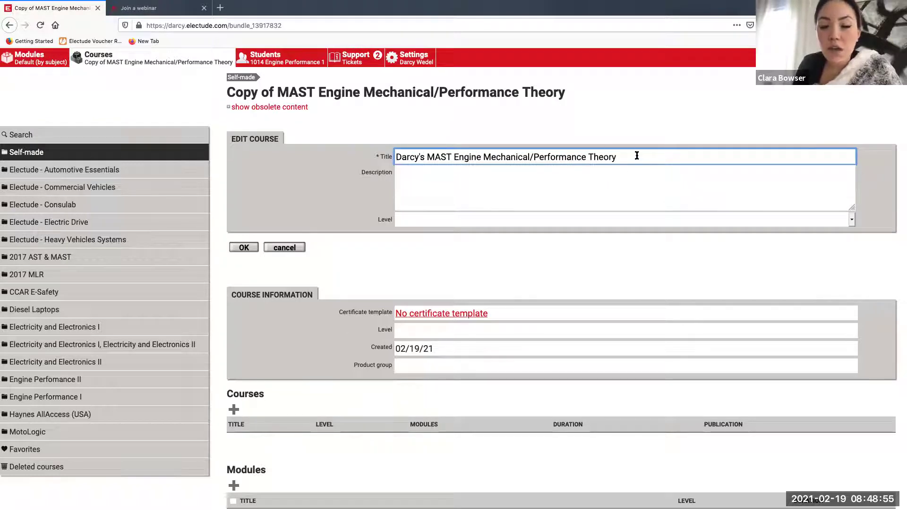
pyautogui.write(': Part 2')
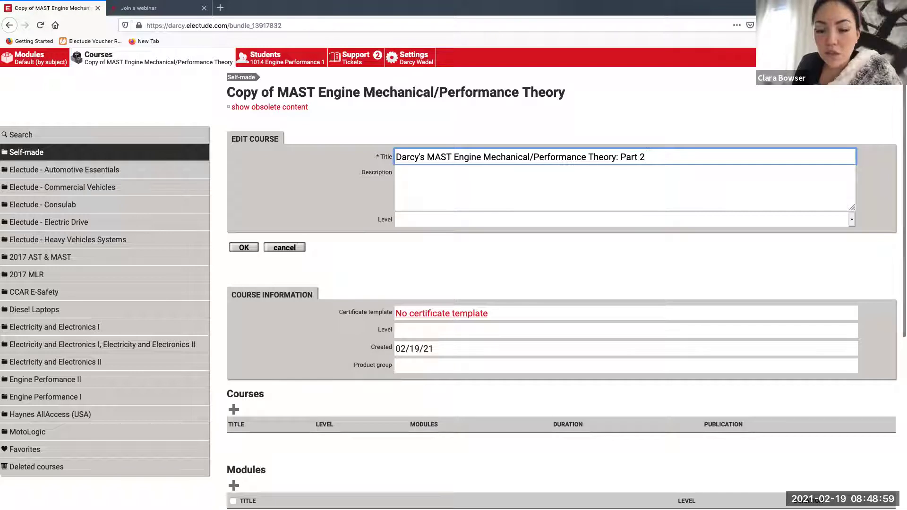
pyautogui.click(251, 250)
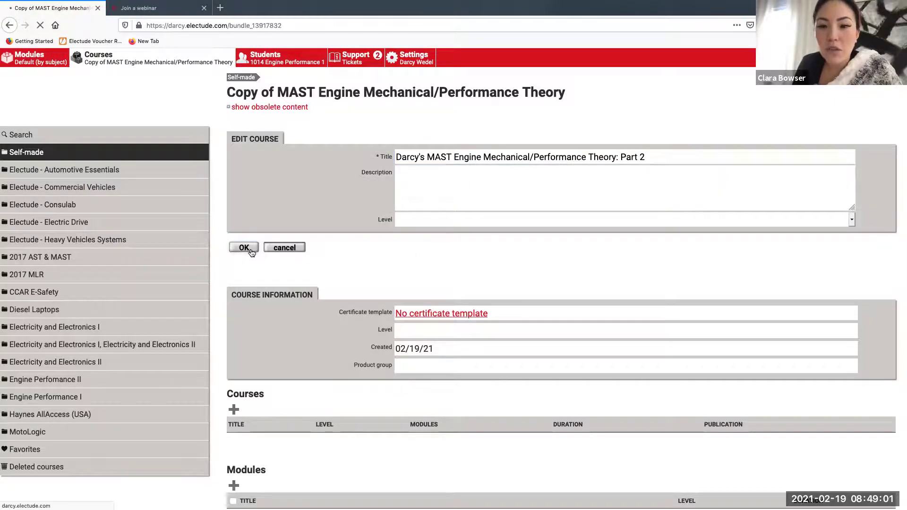
pyautogui.scroll(-3, 292, 271)
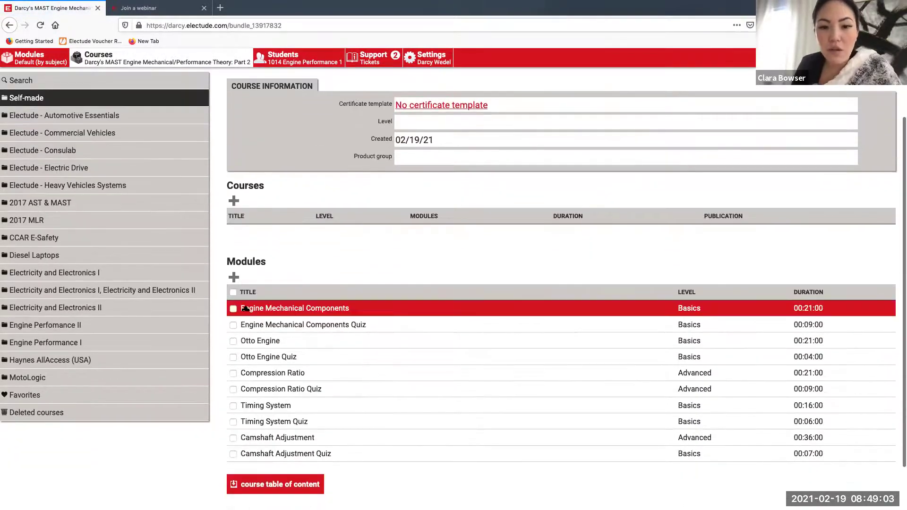
# Delete the first four modules, Engine Mechanical Components through Otto Engine Quiz
pyautogui.click(233, 309)
pyautogui.click(232, 331)
pyautogui.click(233, 342)
pyautogui.click(233, 358)
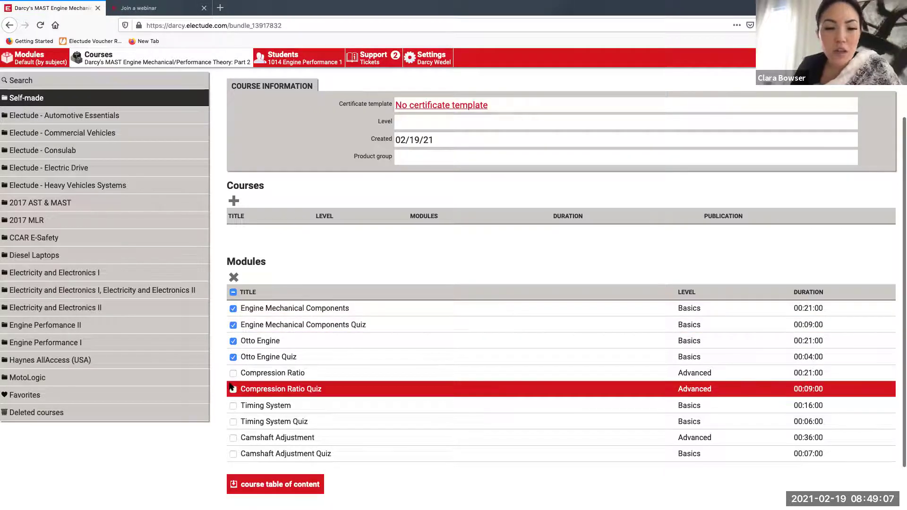
pyautogui.click(234, 278)
pyautogui.click(249, 328)
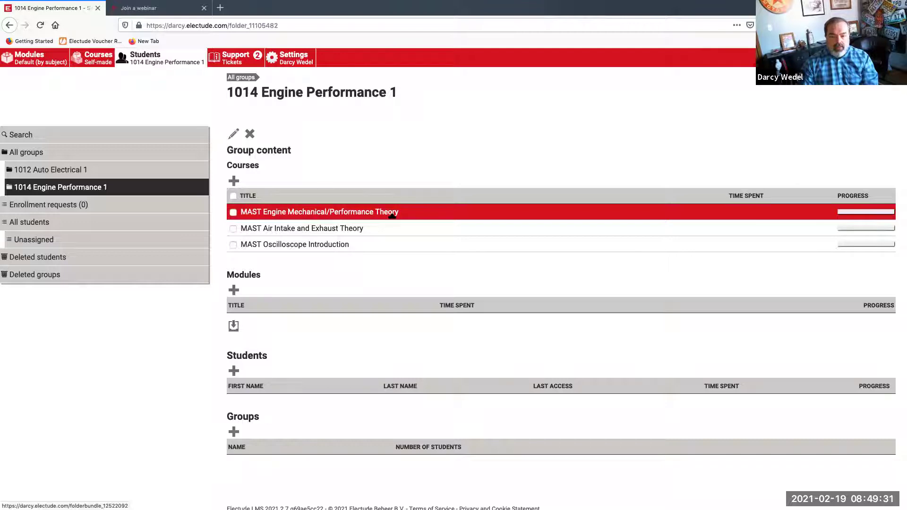
# Remove Engine Mechanical/Performance Theory, Air Intake and Exhaust Theory and Oscilloscope Introduction from the group
pyautogui.click(234, 212)
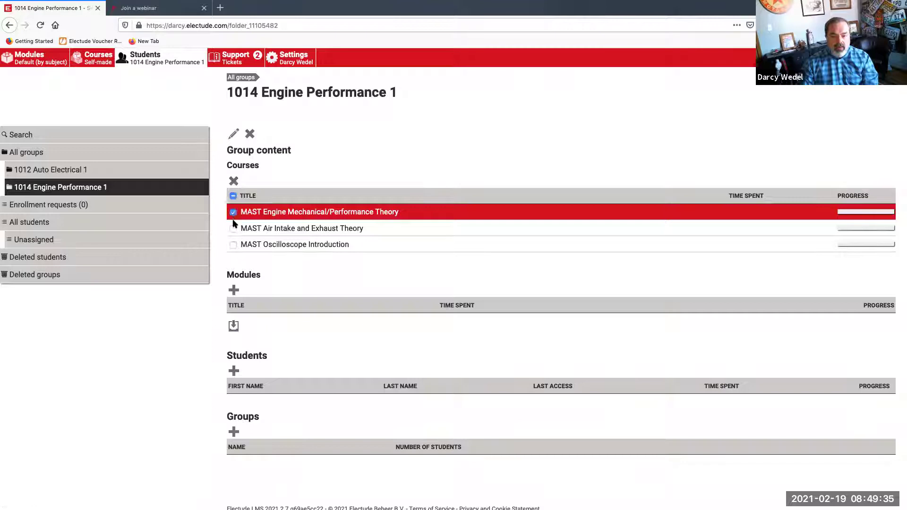
pyautogui.click(234, 229)
pyautogui.click(234, 245)
pyautogui.click(233, 181)
pyautogui.click(250, 231)
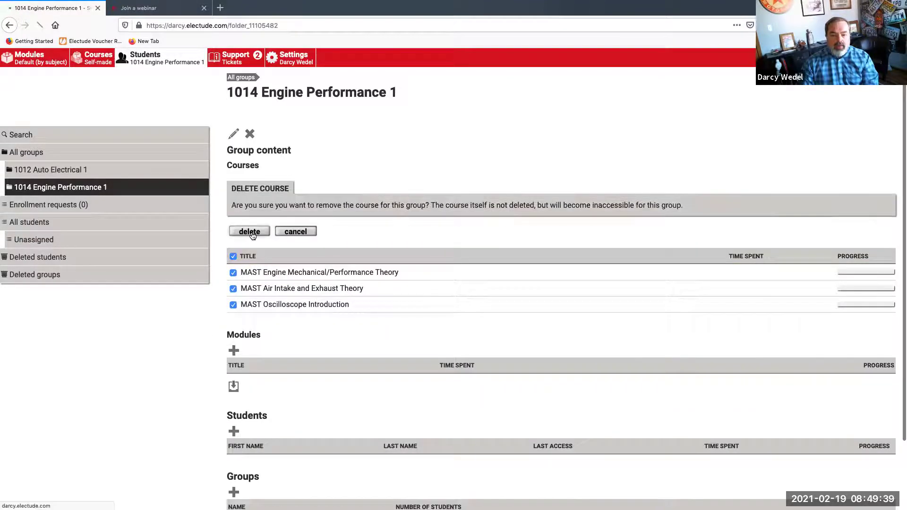
pyautogui.click(104, 62)
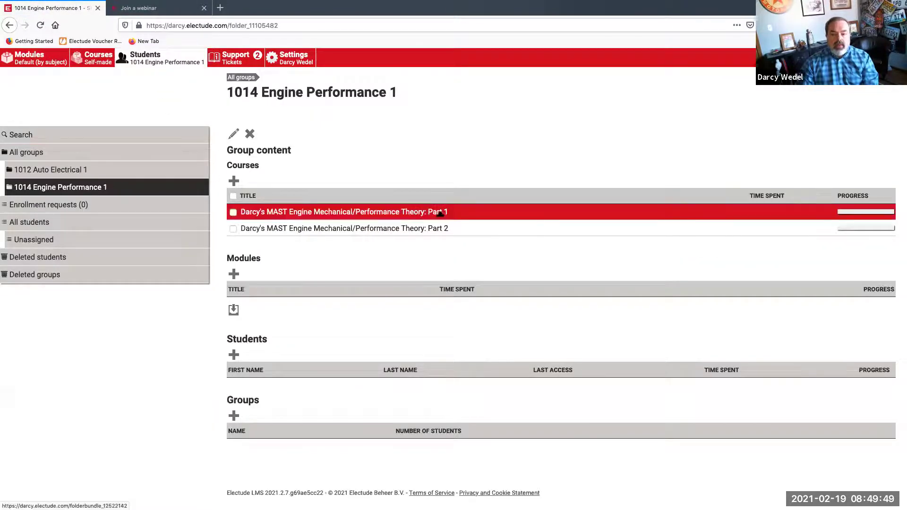
# View the group's results for the Part 1 and Part 2 courses, returning to the group each time
pyautogui.click(407, 211)
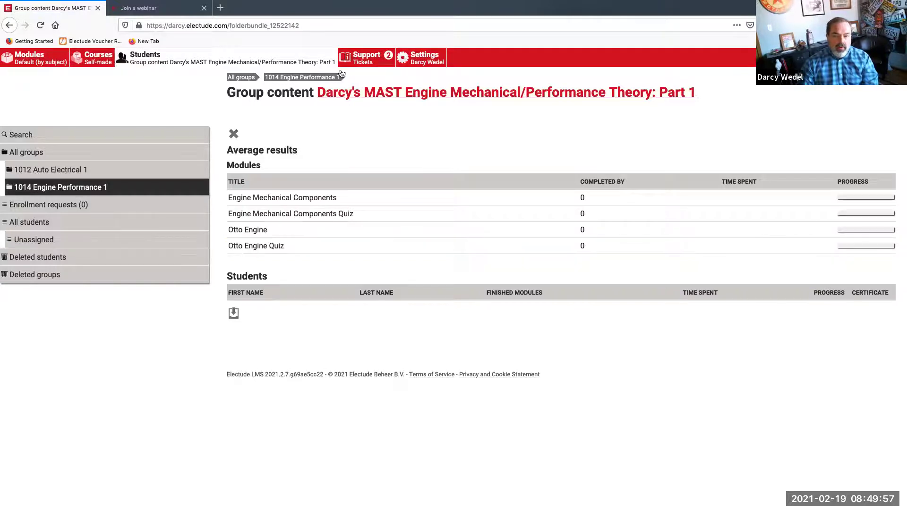
pyautogui.click(304, 78)
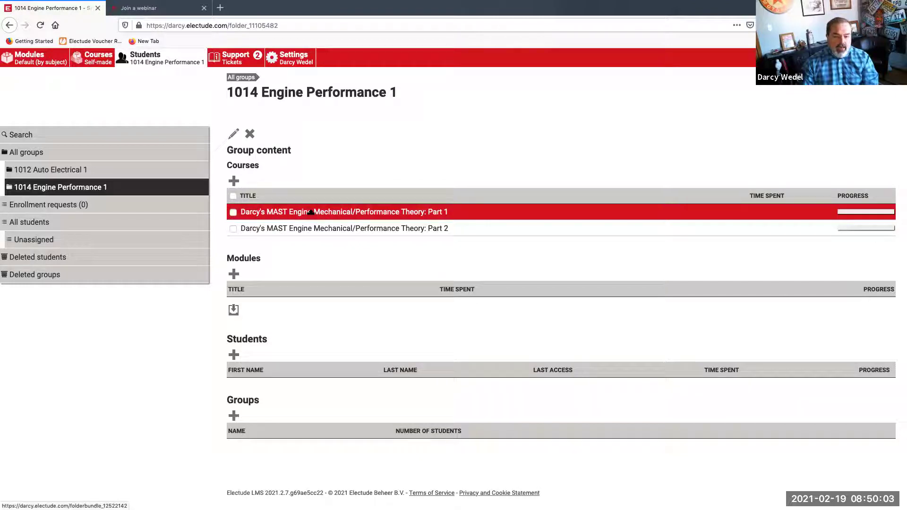
pyautogui.click(366, 230)
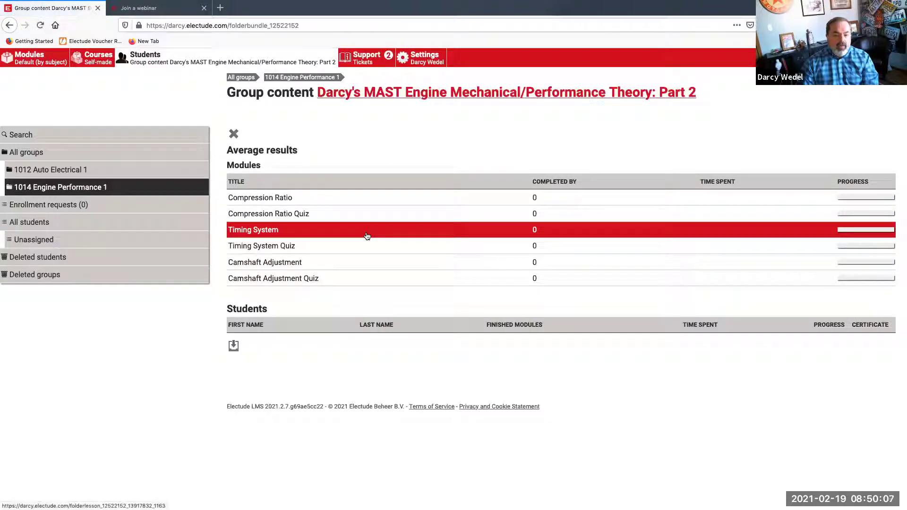
pyautogui.click(326, 79)
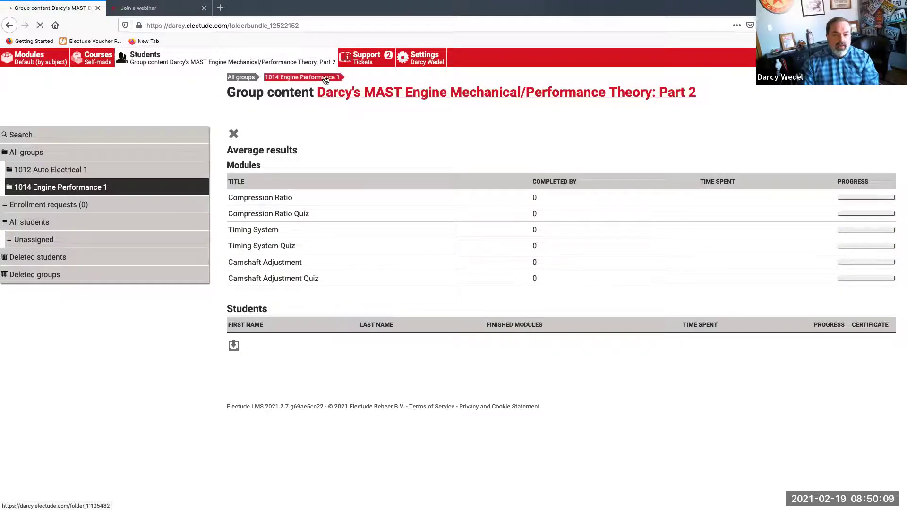
pyautogui.click(369, 213)
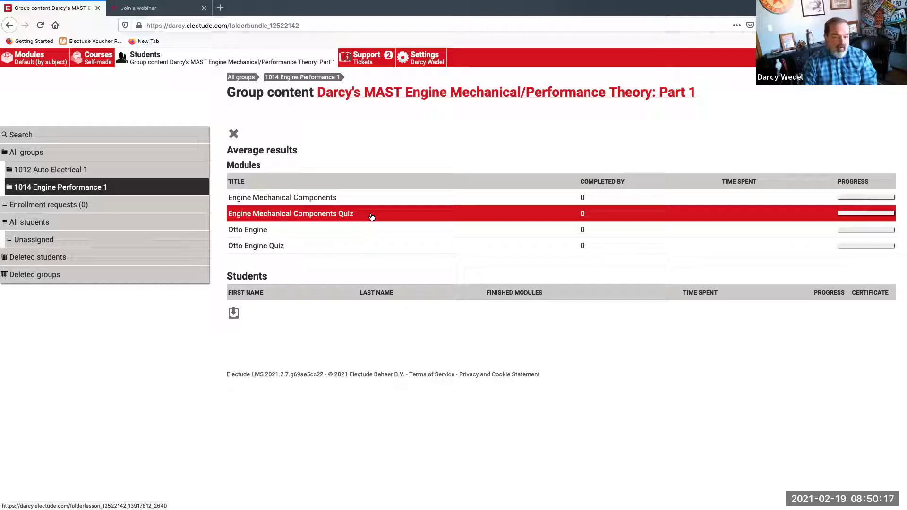
pyautogui.click(323, 78)
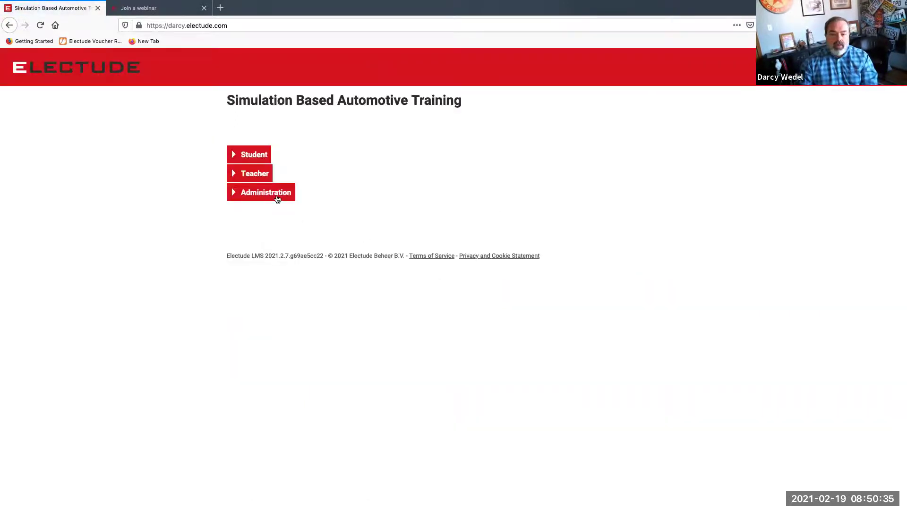
# Sign in as administrator and go to the General settings
pyautogui.click(277, 195)
pyautogui.click(244, 204)
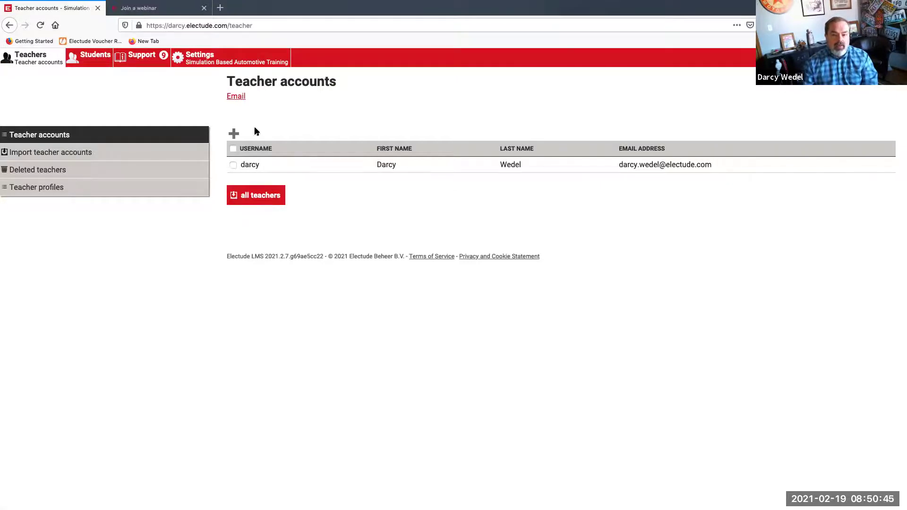
pyautogui.click(200, 58)
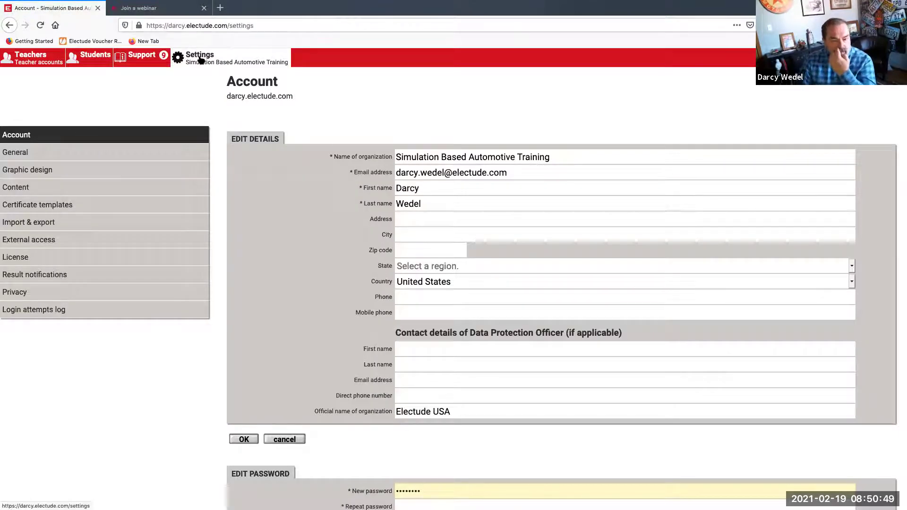
pyautogui.click(136, 154)
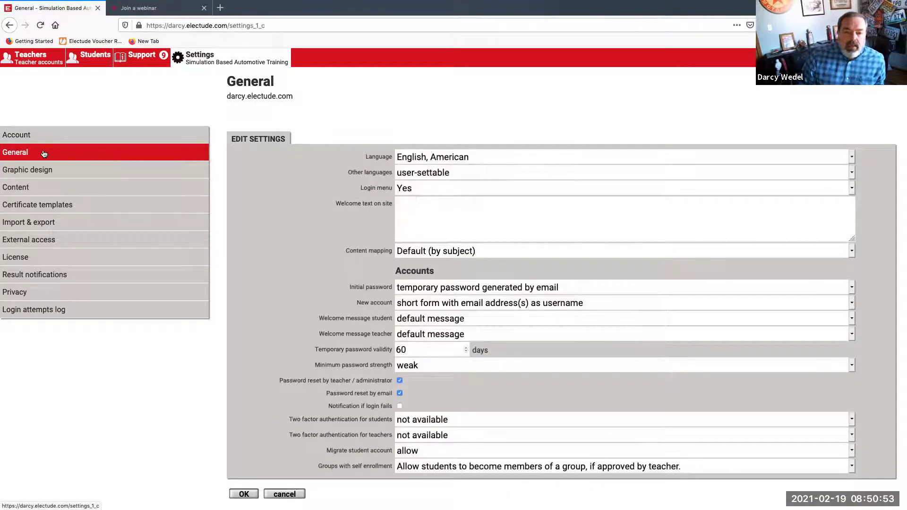
pyautogui.scroll(-1, 348, 250)
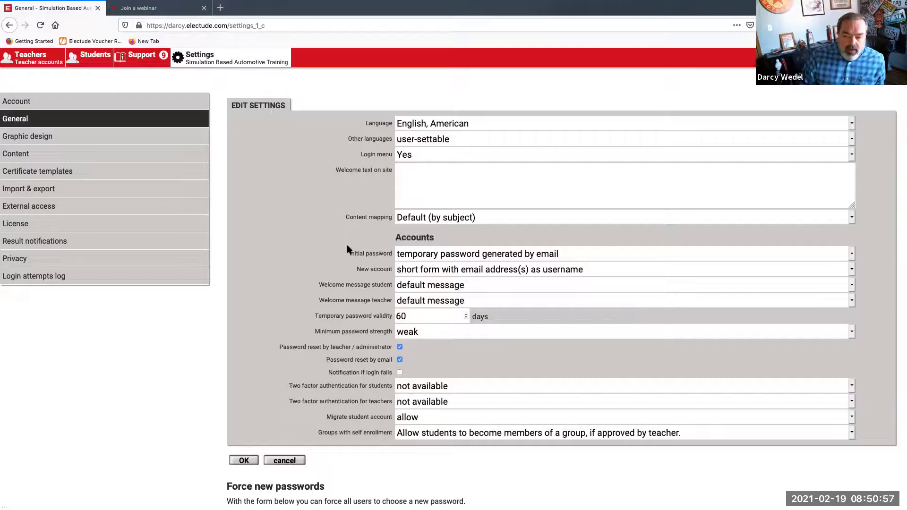
# Set Initial password to 'temporary password specified by teacher / administrator' and save
pyautogui.click(406, 258)
pyautogui.click(411, 266)
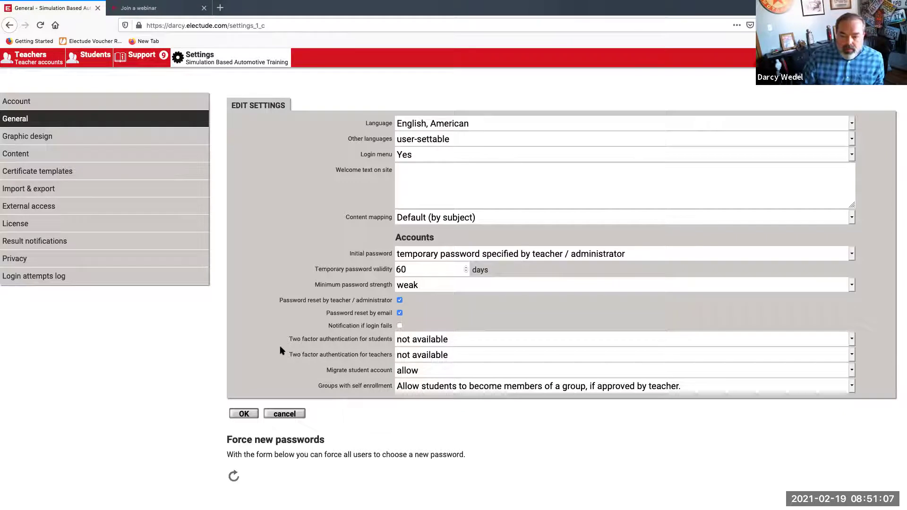
pyautogui.click(245, 414)
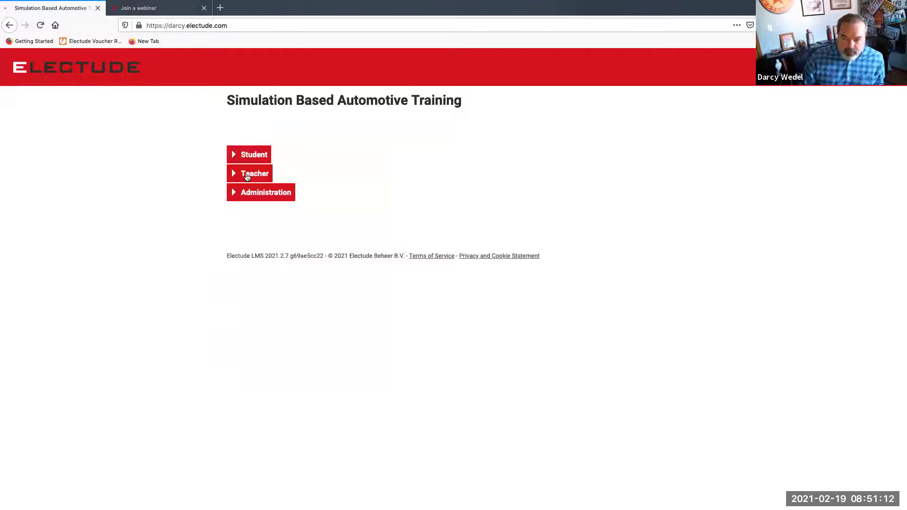
pyautogui.click(245, 174)
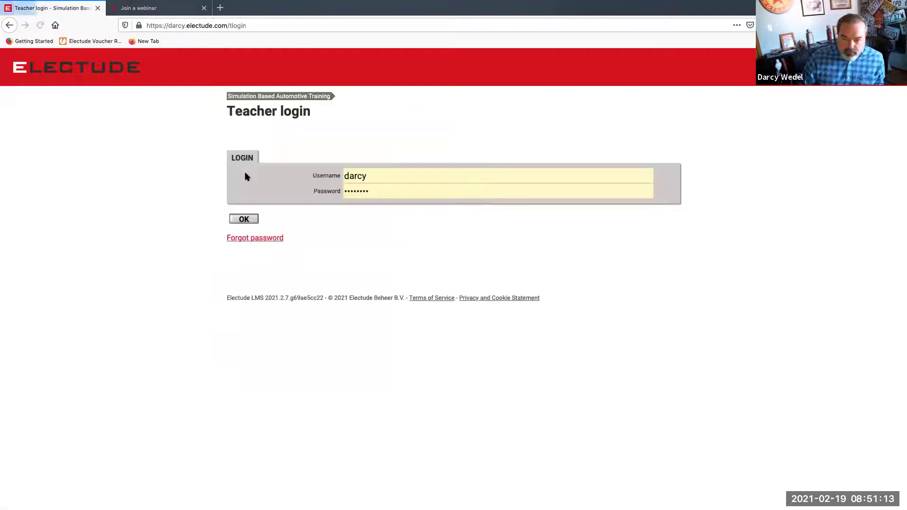
# Sign in as teacher and start adding a new student to 1014 Engine Performance 1
pyautogui.click(242, 220)
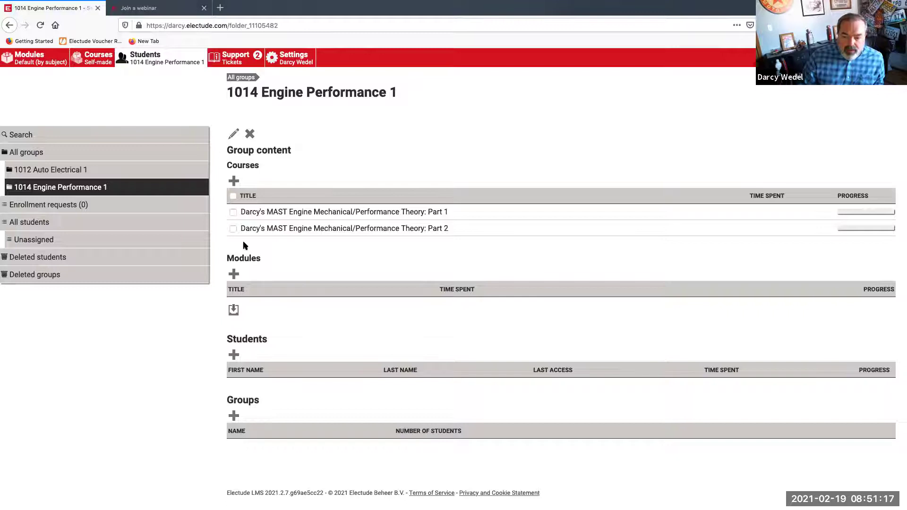
pyautogui.click(234, 355)
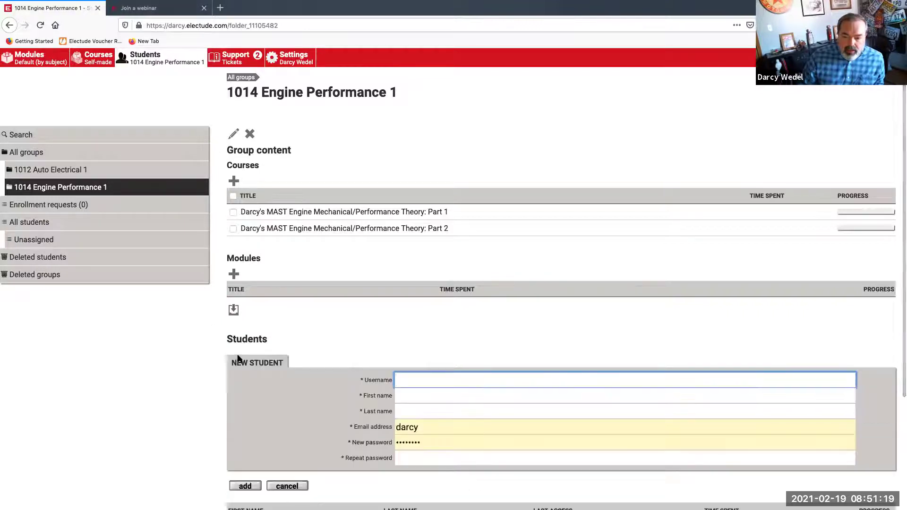
pyautogui.scroll(-1, 243, 360)
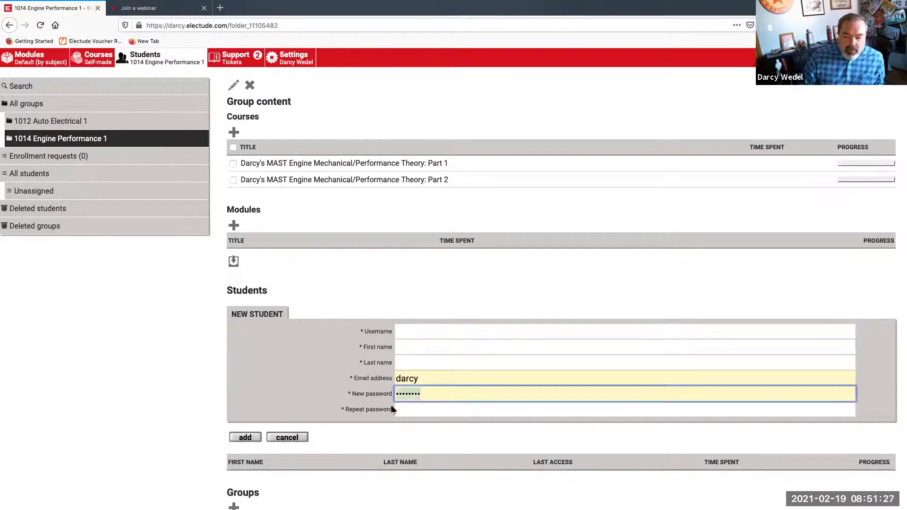
# Clear the autofilled password and e-mail fields in the new-student form
pyautogui.press('BackSpace')
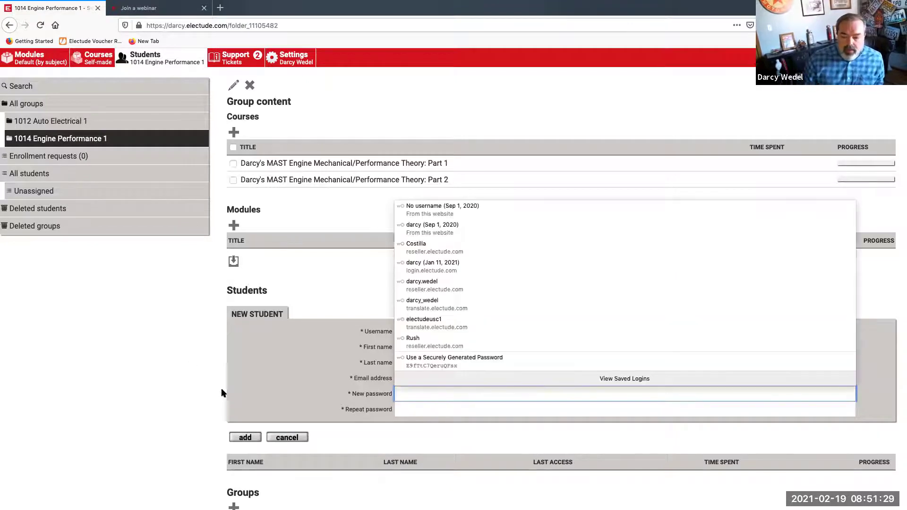
pyautogui.click(420, 378)
pyautogui.write('darcy')
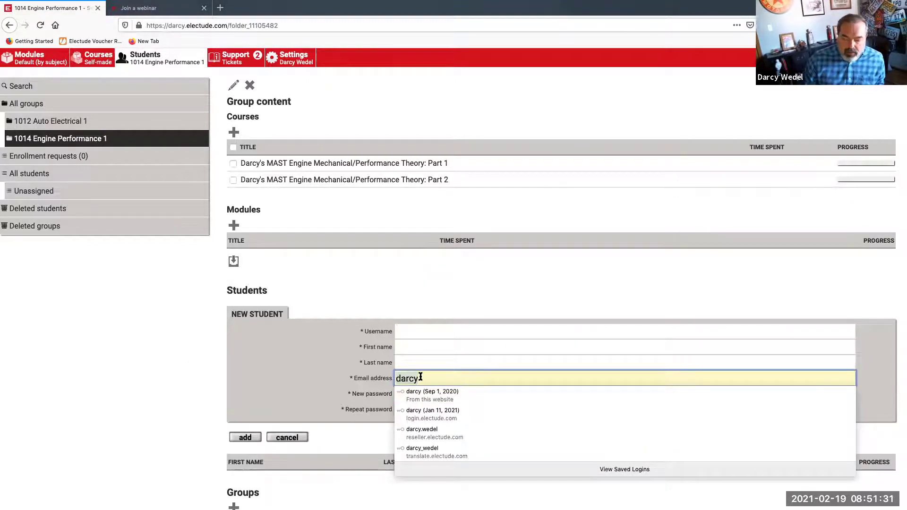
pyautogui.press('BackSpace')
pyautogui.press('BackSpace')
pyautogui.press('BackSpace')
pyautogui.press('BackSpace')
pyautogui.press('BackSpace')
pyautogui.click(287, 361)
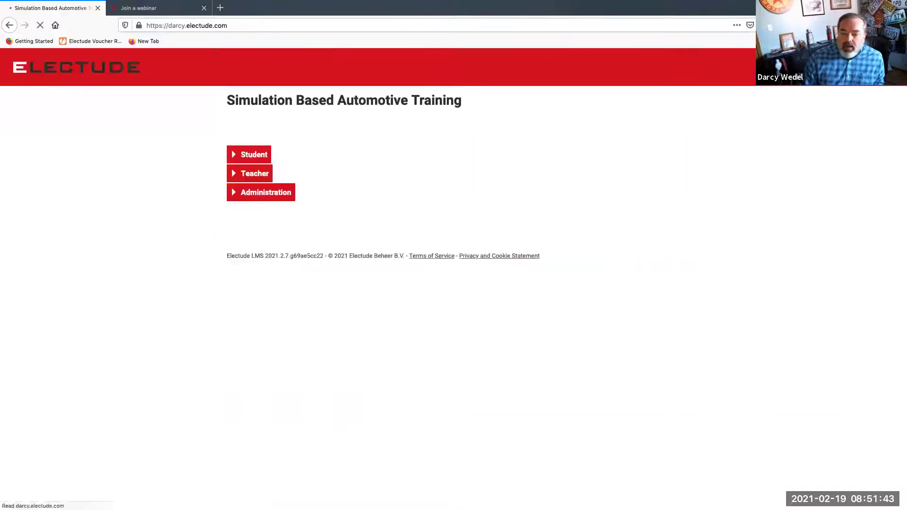
# Sign in as administrator and open the General site settings
pyautogui.click(285, 193)
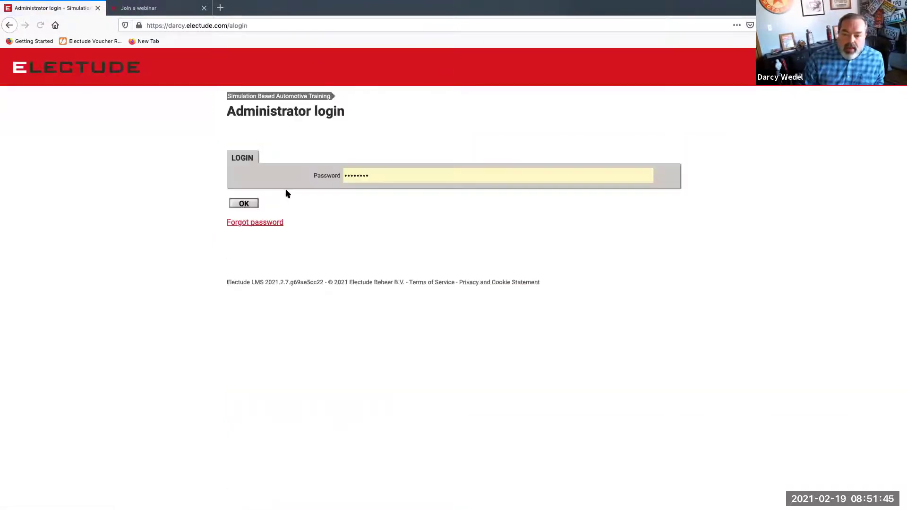
pyautogui.click(244, 203)
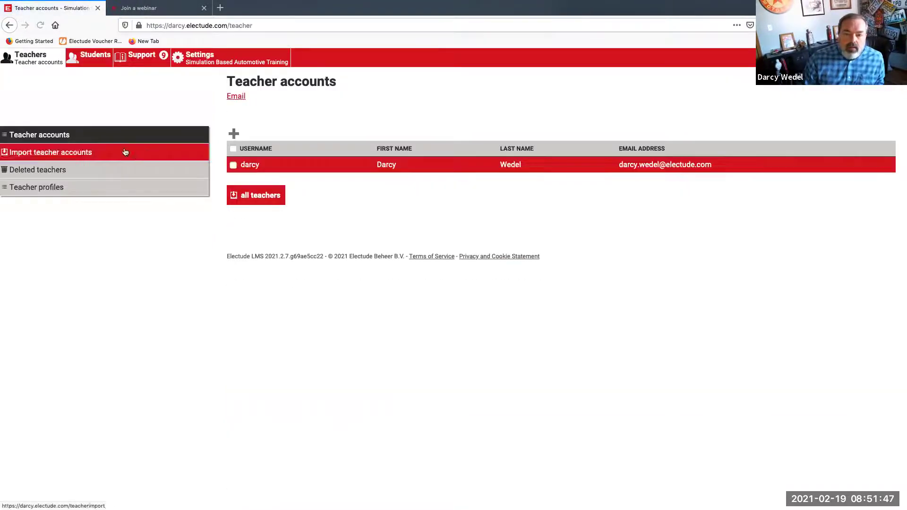
pyautogui.click(198, 57)
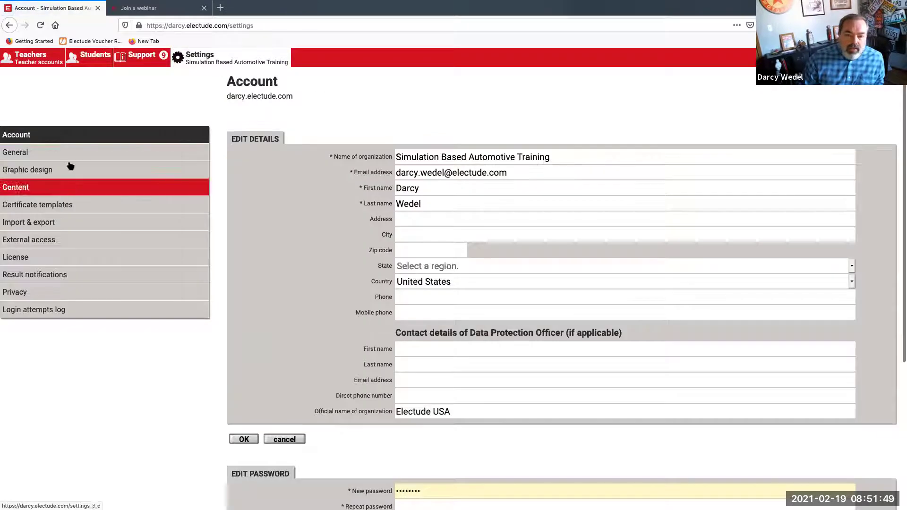
pyautogui.click(70, 156)
# Keep content mapping Default, set initial password 'generated by email' and new account short form, then save
pyautogui.click(445, 251)
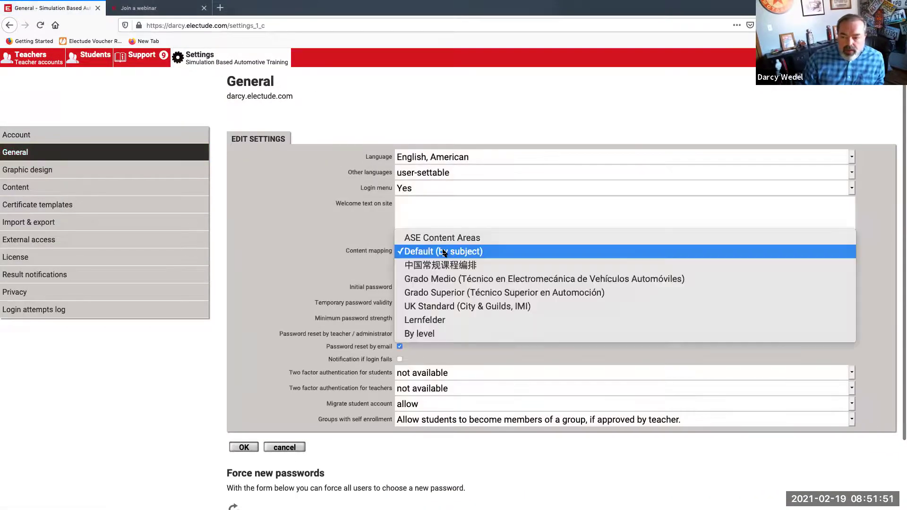
pyautogui.click(290, 253)
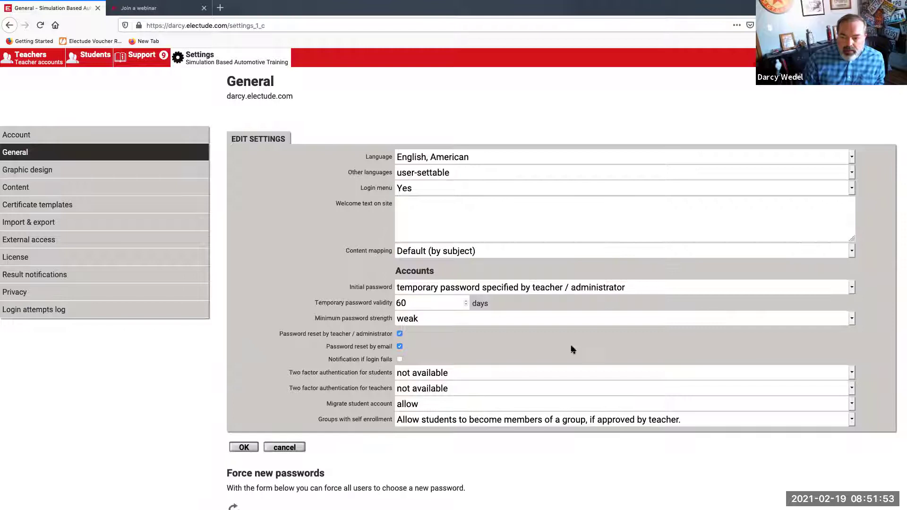
pyautogui.click(472, 288)
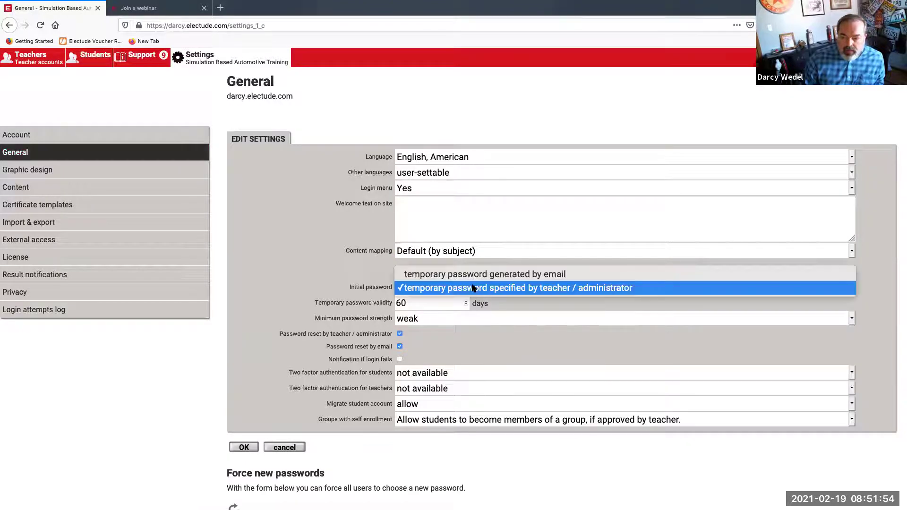
pyautogui.click(517, 276)
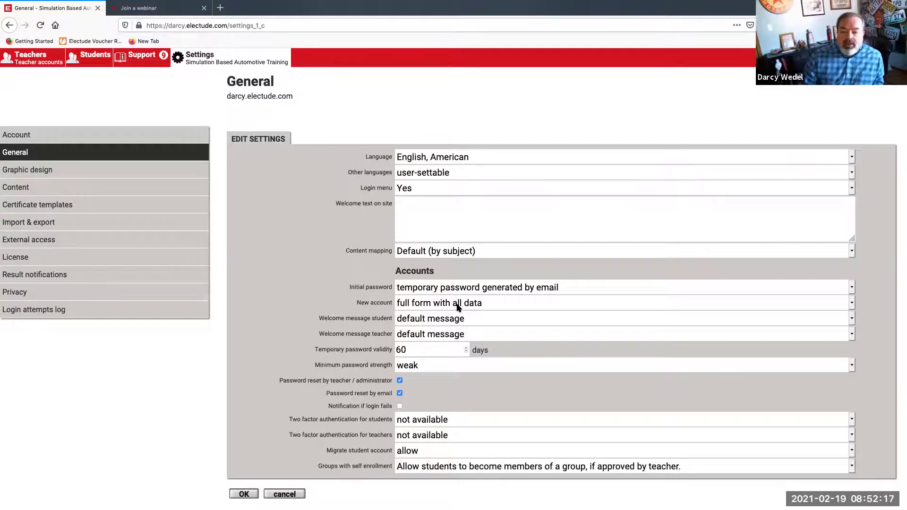
pyautogui.click(457, 308)
pyautogui.click(462, 289)
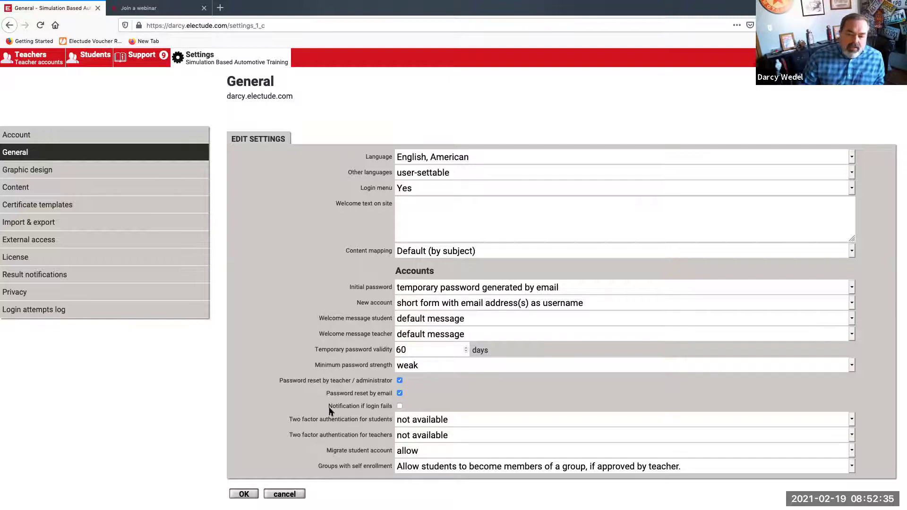
pyautogui.click(240, 494)
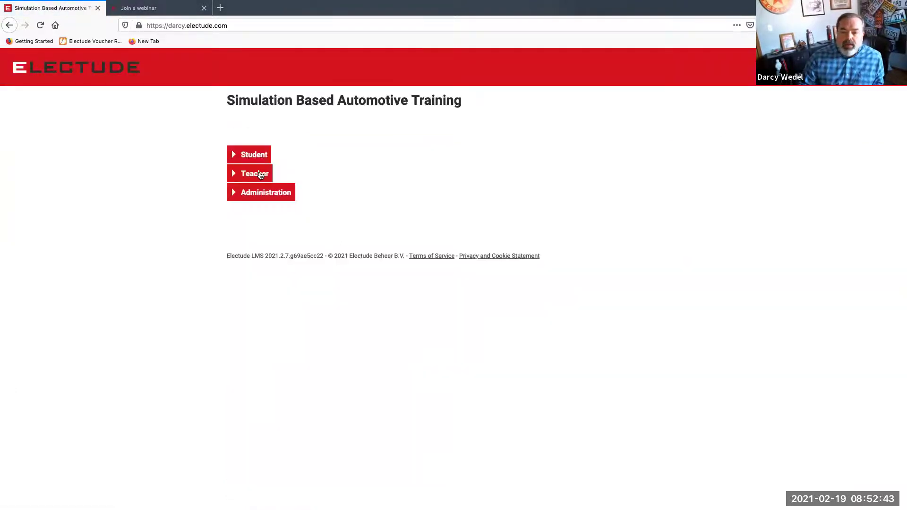
# Sign in as teacher and add a student to 1014 Engine Performance 1 by e-mail address only
pyautogui.click(261, 175)
pyautogui.click(246, 218)
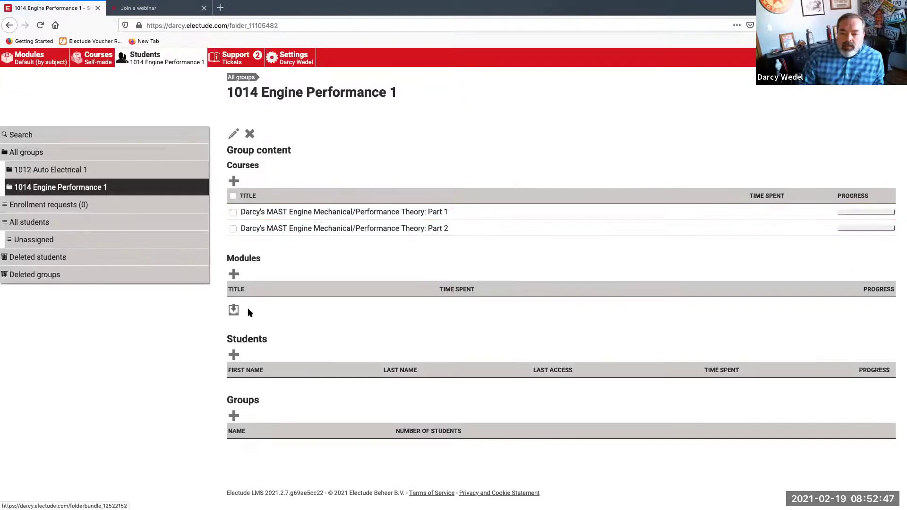
pyautogui.click(234, 356)
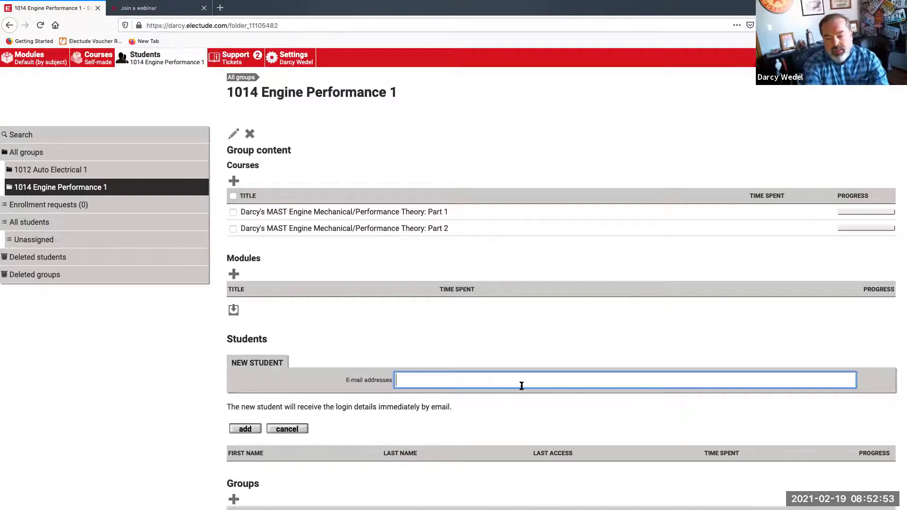
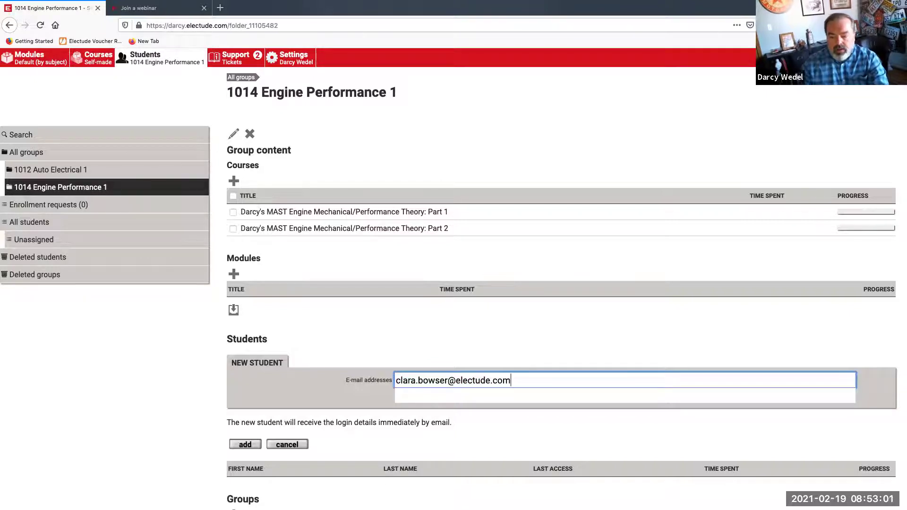
pyautogui.click(433, 395)
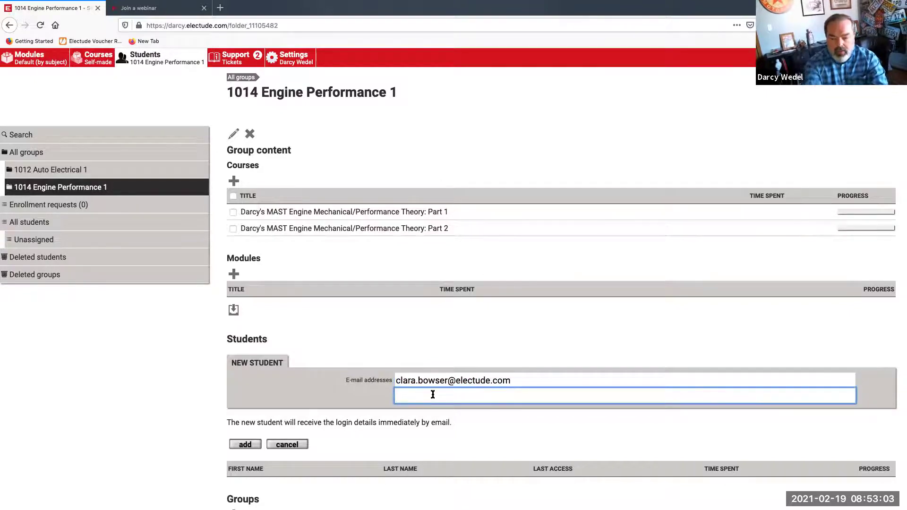
pyautogui.press('BackSpace')
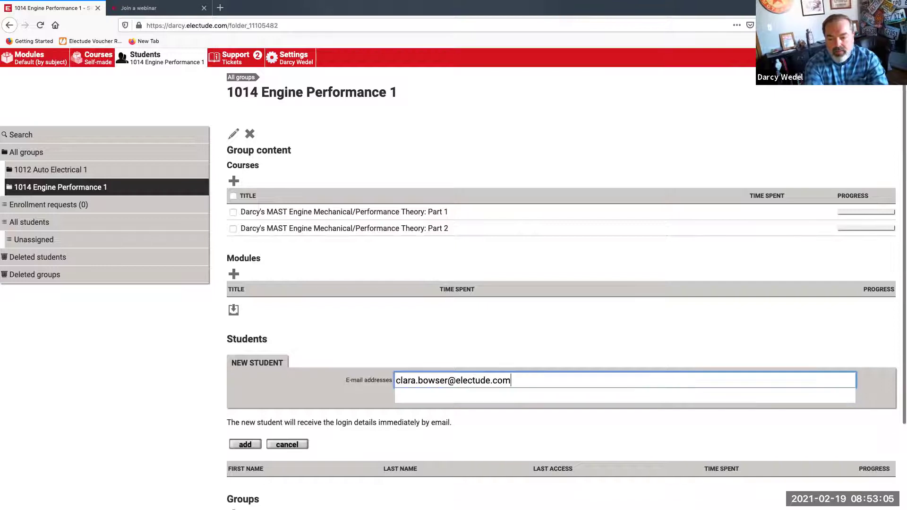
pyautogui.click(407, 395)
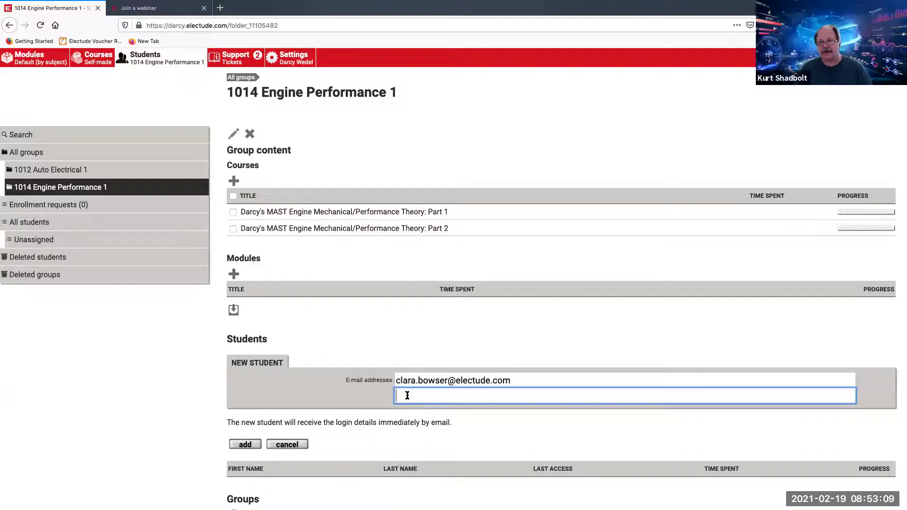
pyautogui.click(246, 445)
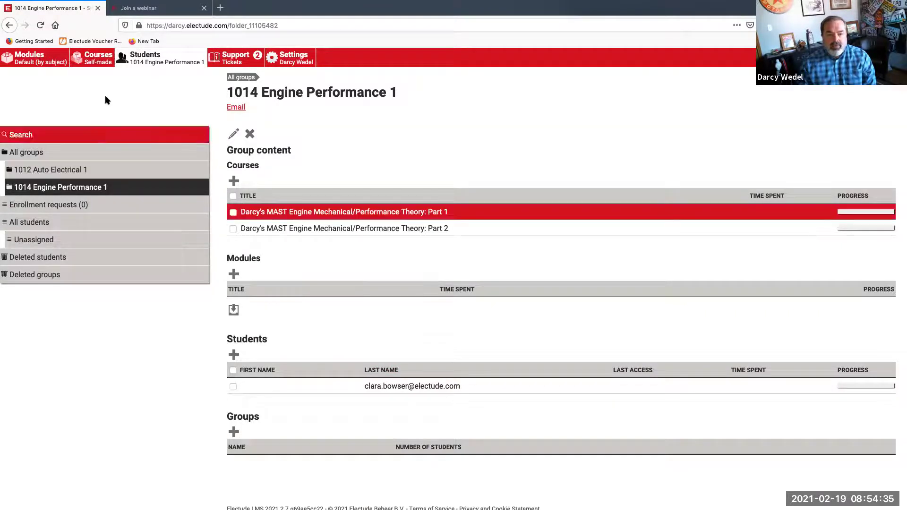
# Switch to the 1012 Auto Electrical 1 group, cancel a new-student entry, and open its edit form
pyautogui.click(42, 26)
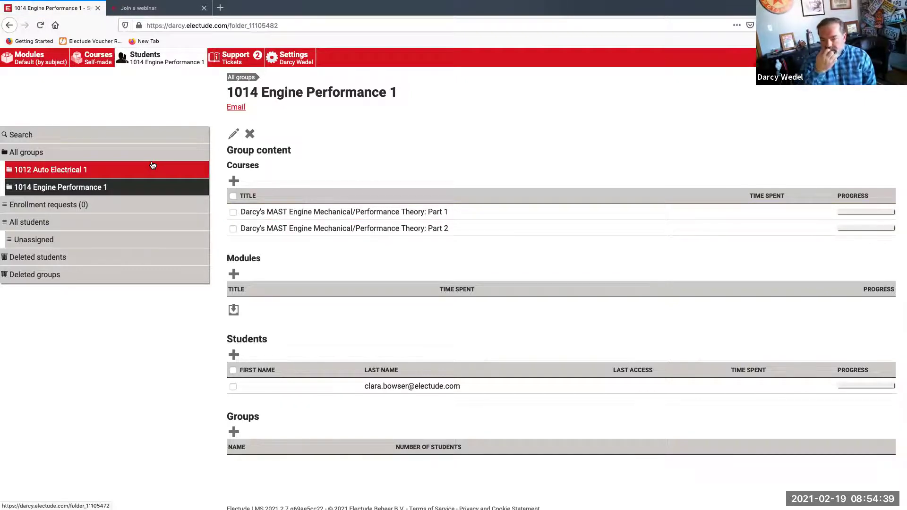
pyautogui.click(86, 174)
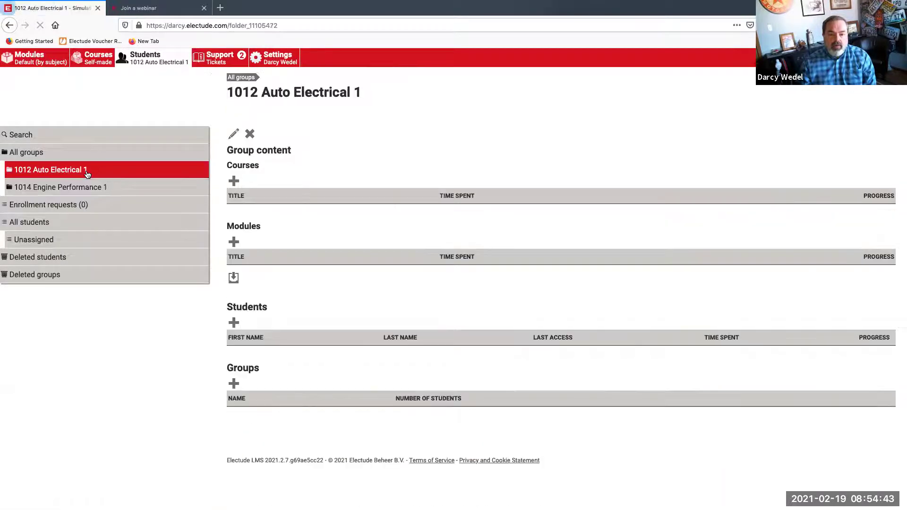
pyautogui.click(234, 322)
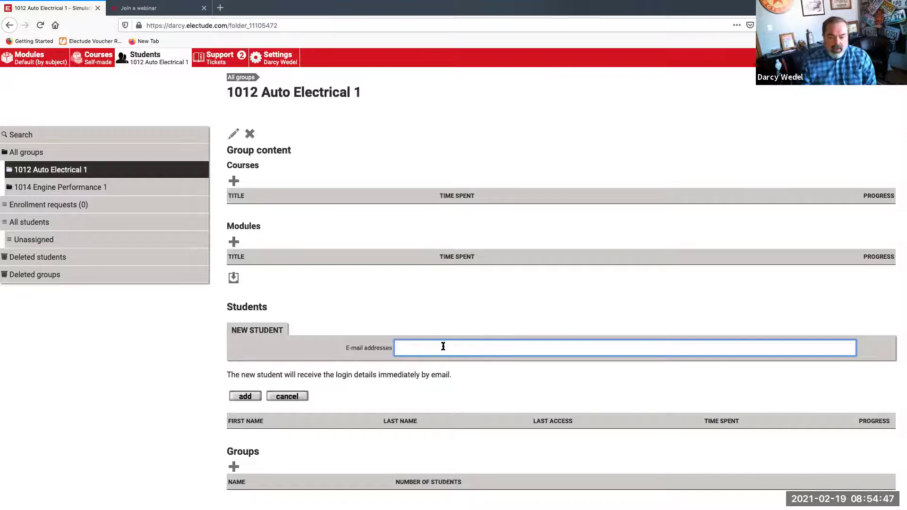
pyautogui.click(291, 398)
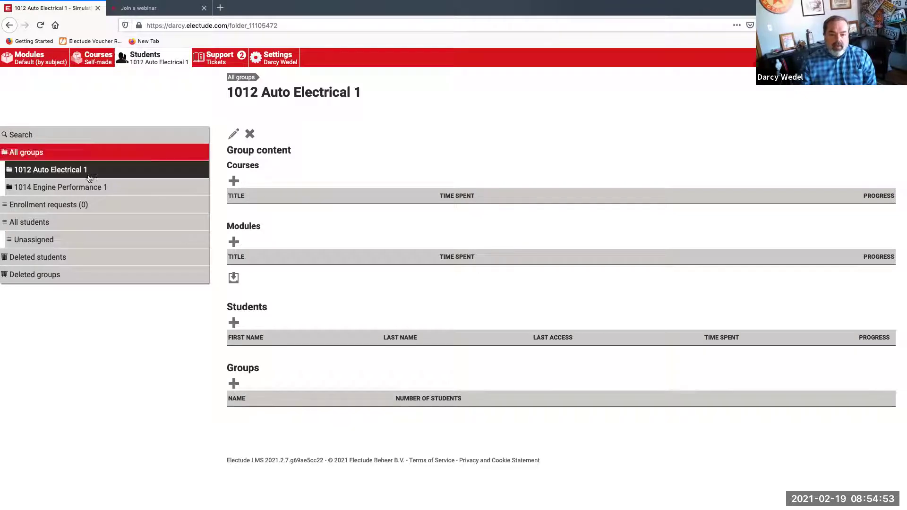
pyautogui.click(234, 134)
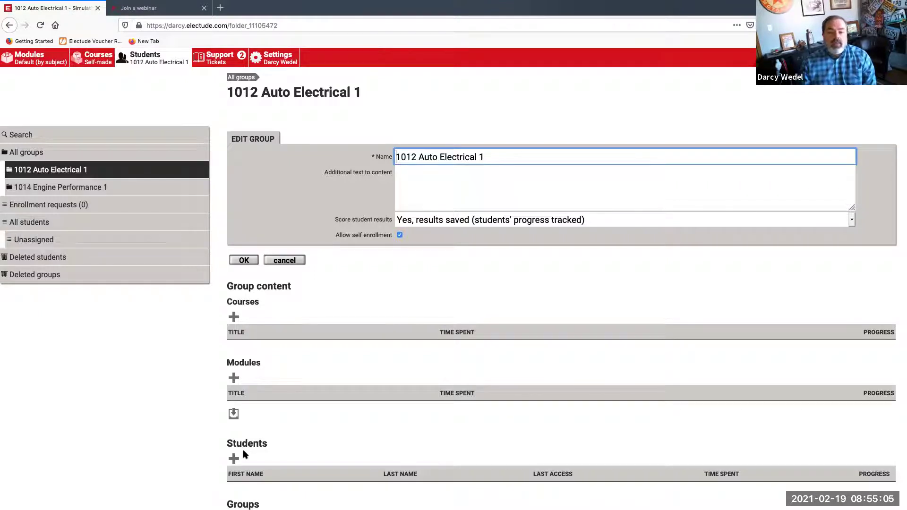
# Drag two students from All students into 1012 Auto Electrical 1, one also into 1014
pyautogui.click(57, 230)
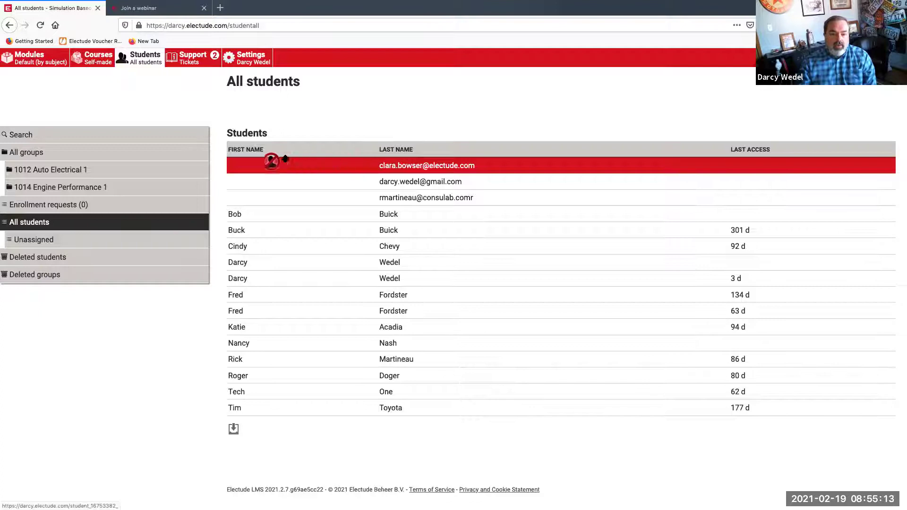
pyautogui.moveTo(135, 164); pyautogui.dragTo(131, 168)
pyautogui.click(131, 169)
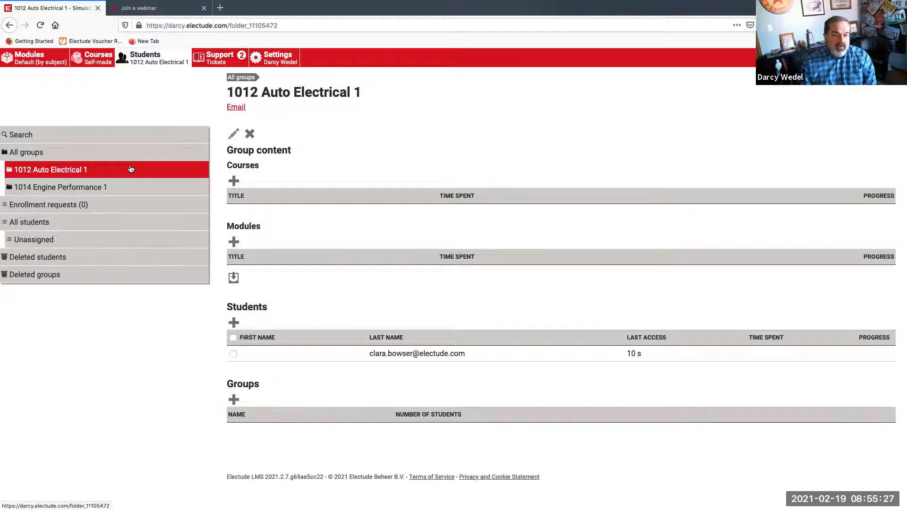
pyautogui.click(72, 226)
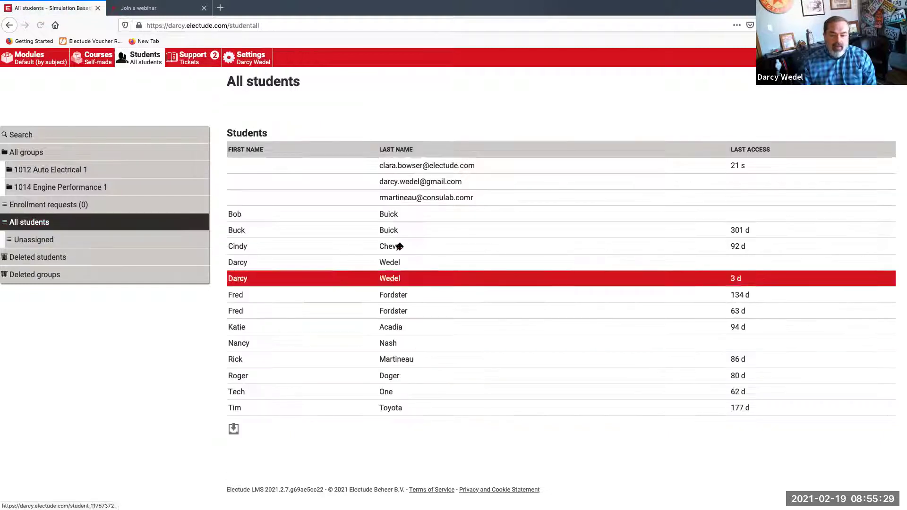
pyautogui.moveTo(269, 278); pyautogui.dragTo(152, 188)
pyautogui.moveTo(252, 282); pyautogui.dragTo(130, 172)
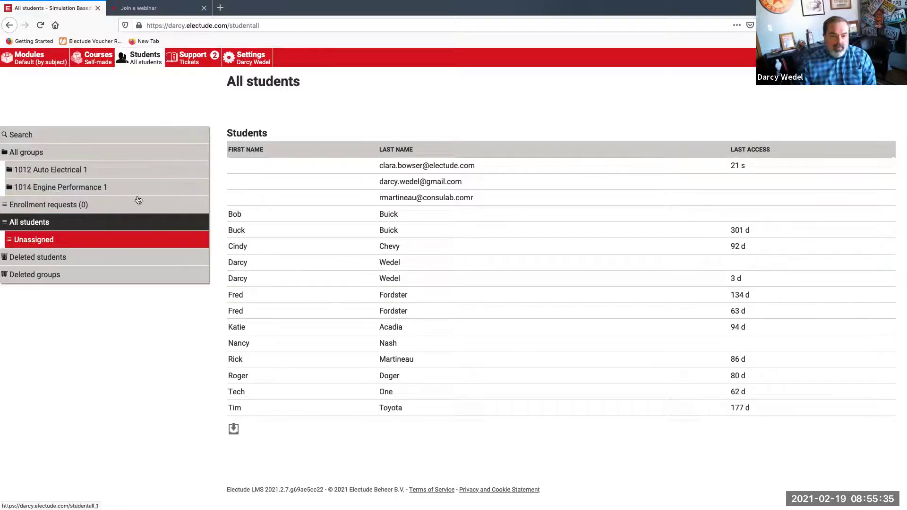
pyautogui.click(123, 171)
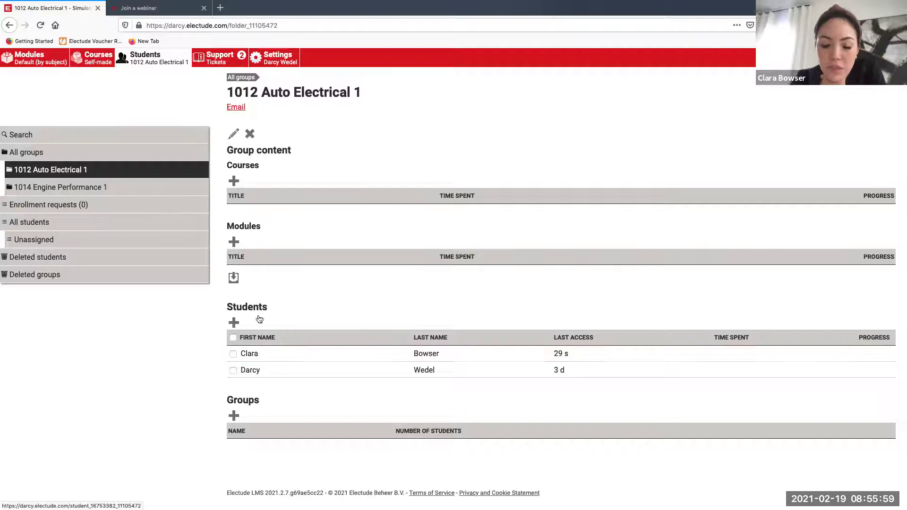
# Check the 1014 Engine Performance 1 and 1012 Auto Electrical 1 student lists, then list Self-made courses
pyautogui.click(70, 188)
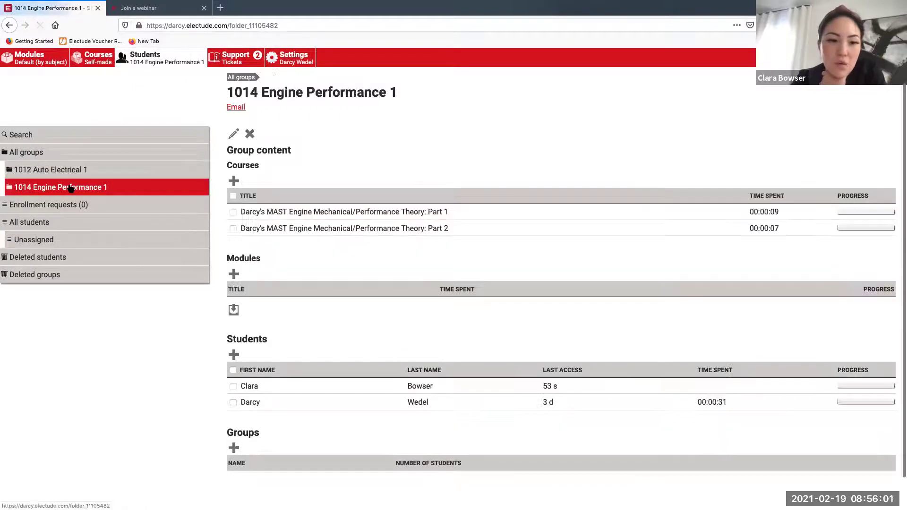
pyautogui.click(74, 172)
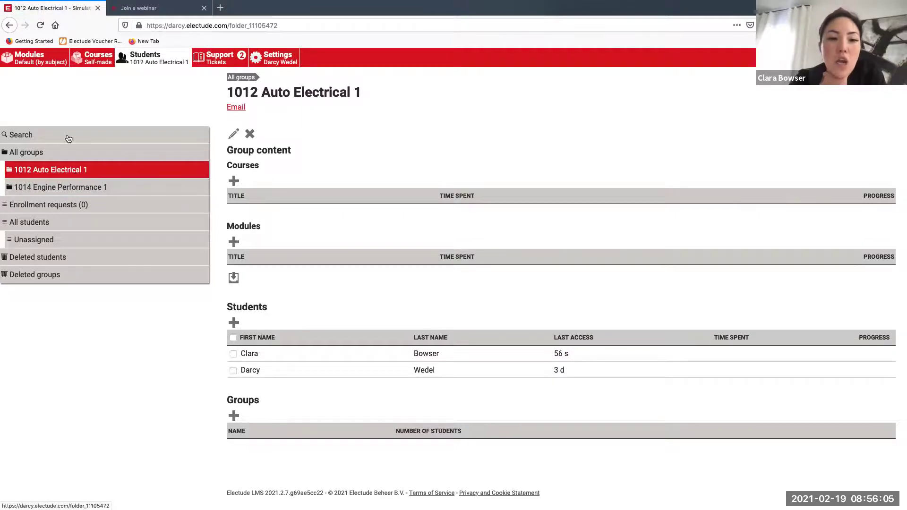
pyautogui.click(89, 58)
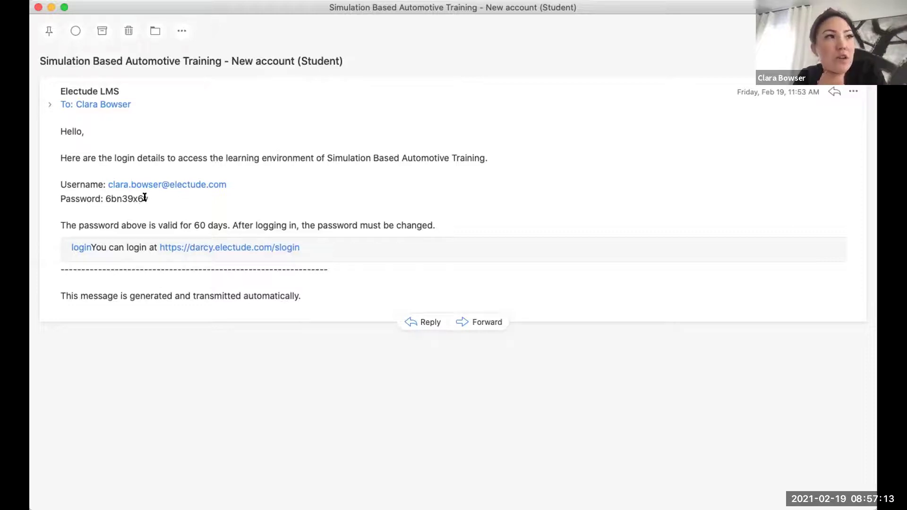
# Highlight the temporary password in the new-account email, then deselect it
pyautogui.moveTo(147, 199); pyautogui.dragTo(98, 198)
pyautogui.click(113, 212)
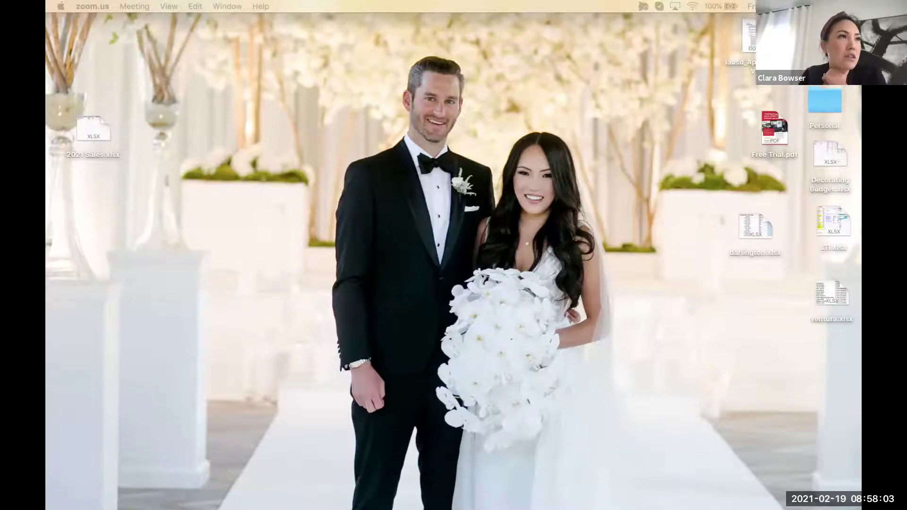
# As the student in Safari, open 1014 Engine Performance 1 content and its Part 1 and Part 2 courses
pyautogui.press('super+Tab')
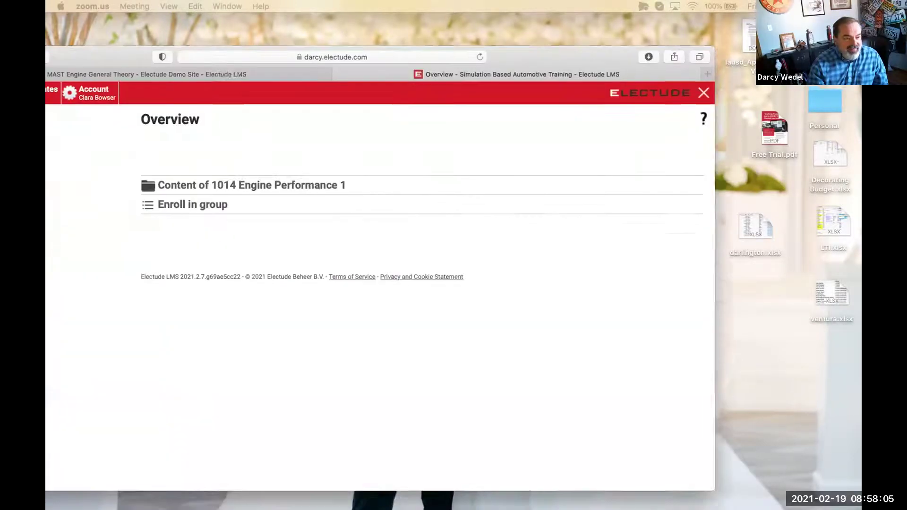
pyautogui.moveTo(675, 62); pyautogui.dragTo(671, 61)
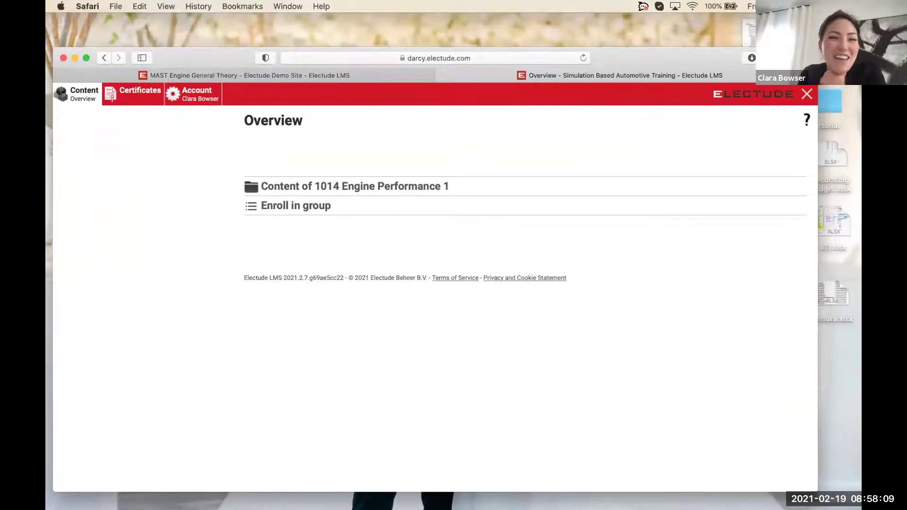
pyautogui.moveTo(682, 56); pyautogui.dragTo(700, 45)
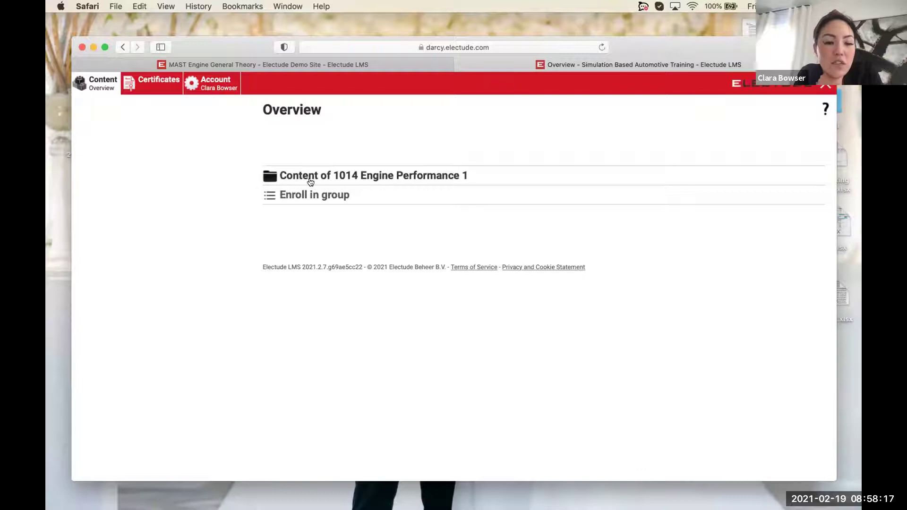
pyautogui.click(401, 176)
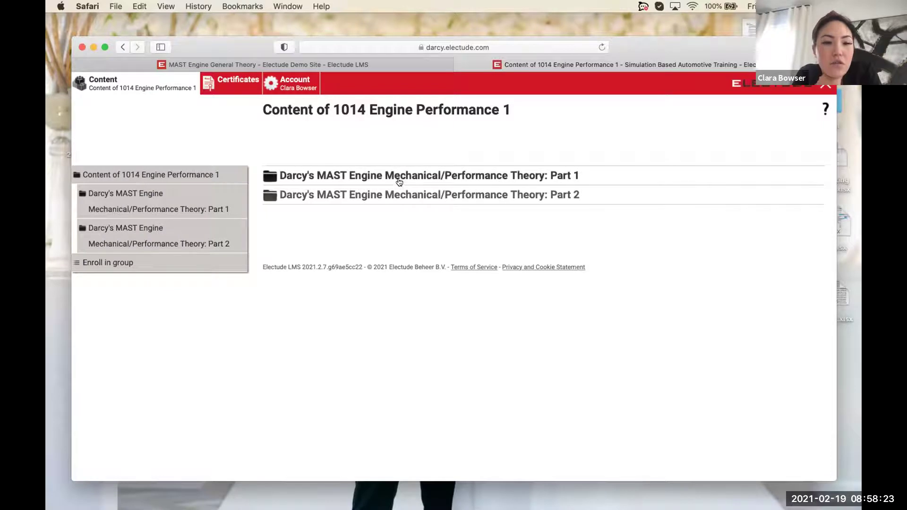
pyautogui.click(403, 173)
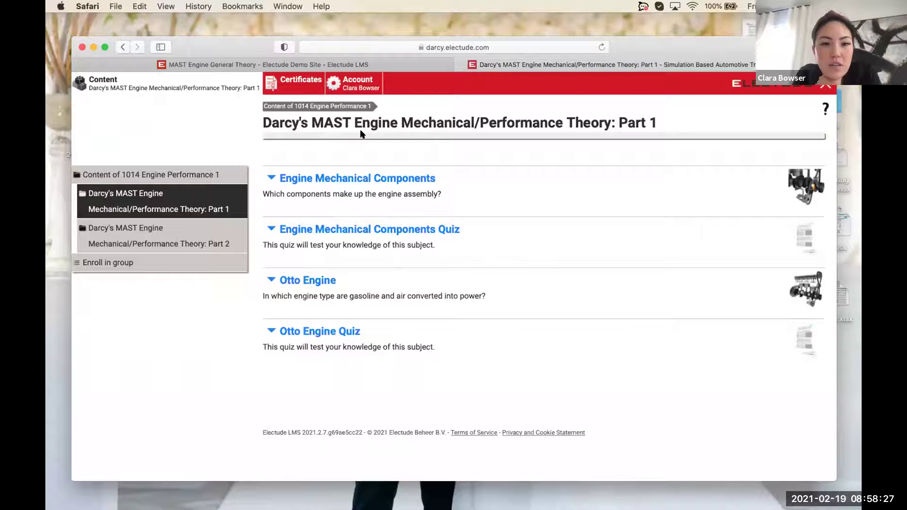
pyautogui.click(211, 231)
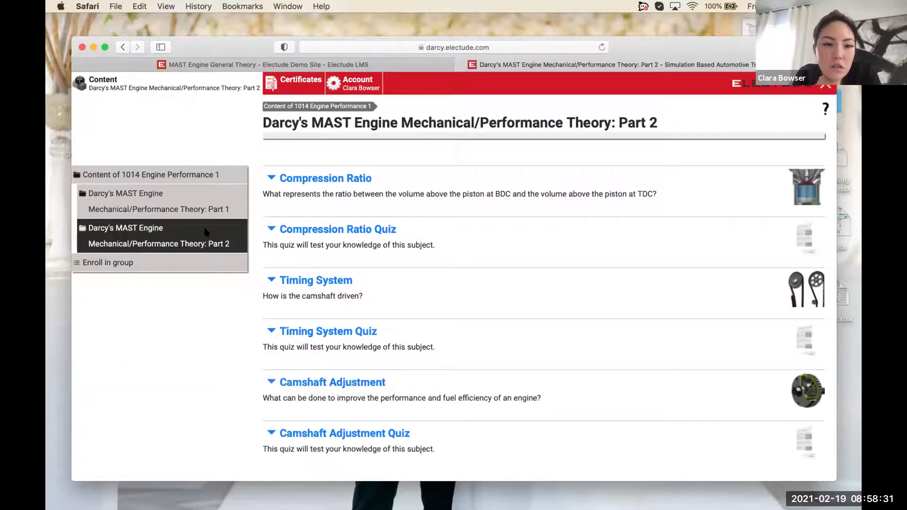
# Return to the 1014 Engine Performance 1 content and view the Enroll in group page
pyautogui.click(106, 86)
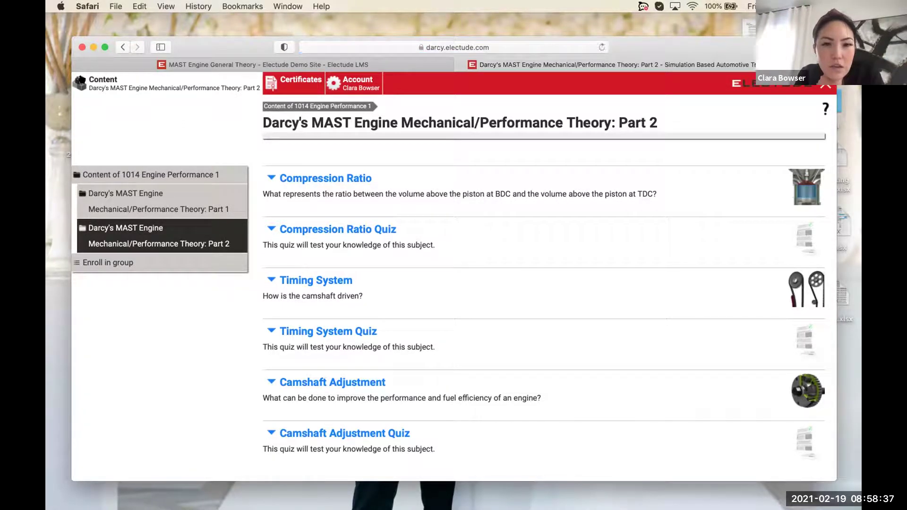
pyautogui.click(85, 171)
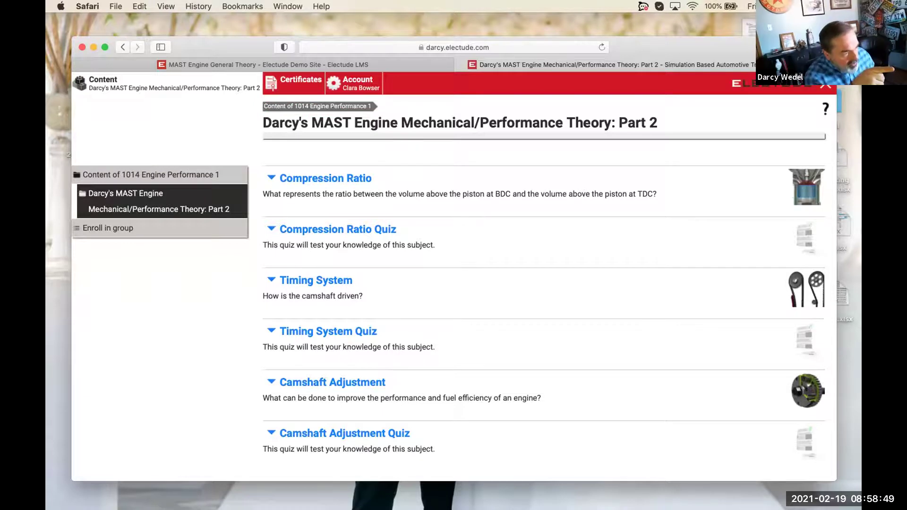
pyautogui.click(123, 229)
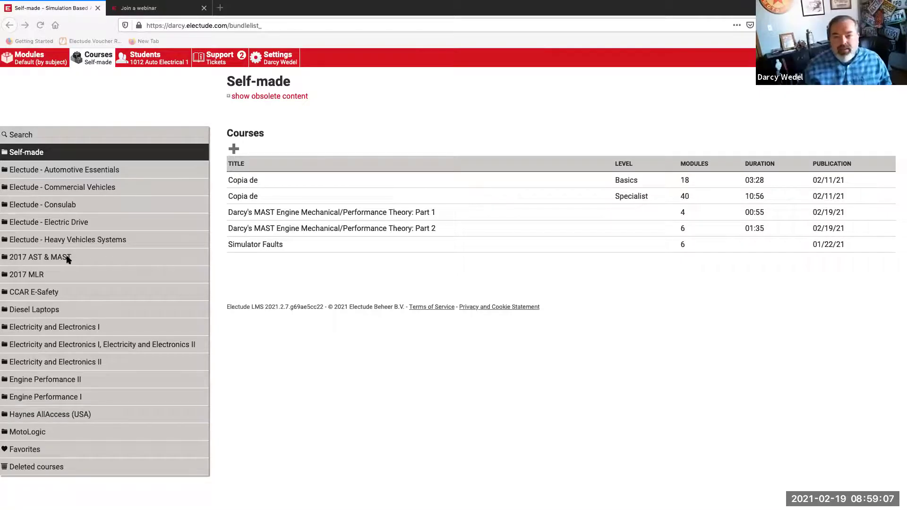
# Go back to the 1012 Auto Electrical 1 group page via the Students tab
pyautogui.click(151, 63)
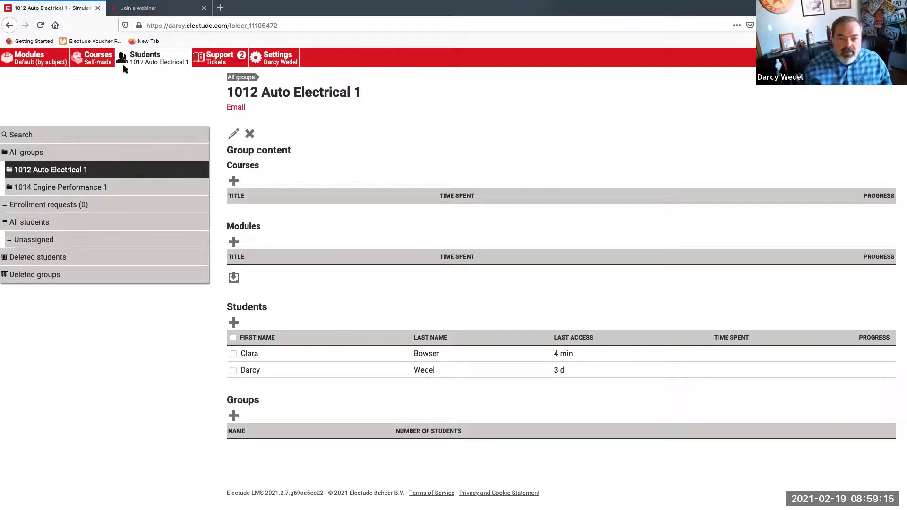
# Open MAST Electrical/Electronic Systems under 2017 AST & MAST > Master Automobile Service Technology (2017 standard)
pyautogui.click(99, 65)
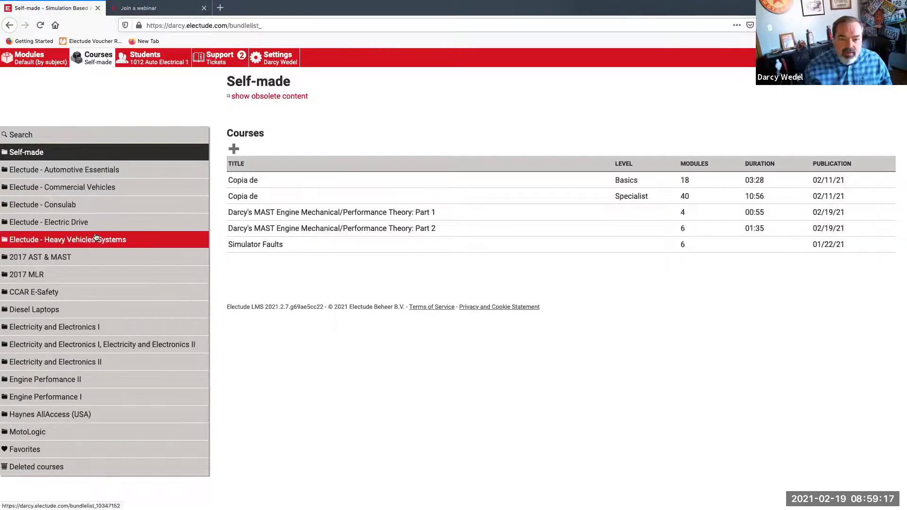
pyautogui.click(84, 261)
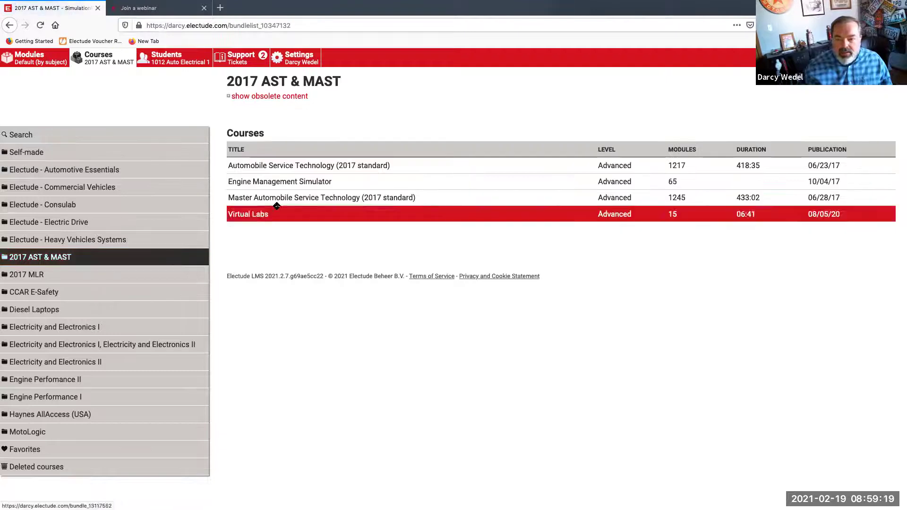
pyautogui.click(281, 200)
pyautogui.scroll(-2, 281, 202)
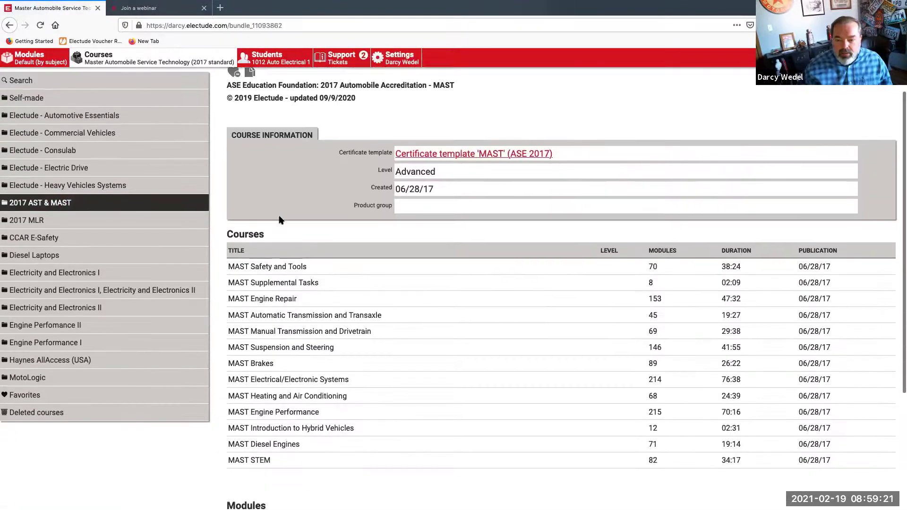
pyautogui.click(305, 378)
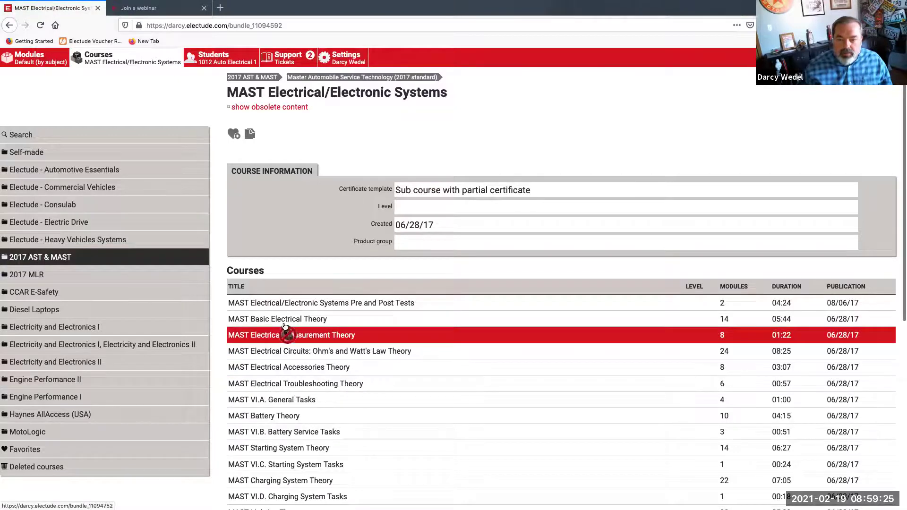
# Add MAST Electrical Measurement Theory to the 1012 group and check its time spent and progress
pyautogui.click(221, 56)
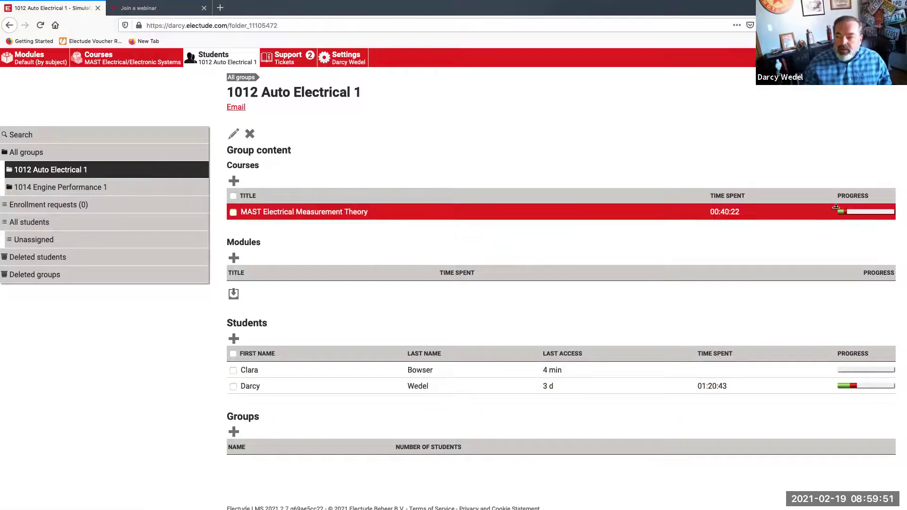
pyautogui.moveTo(840, 214)
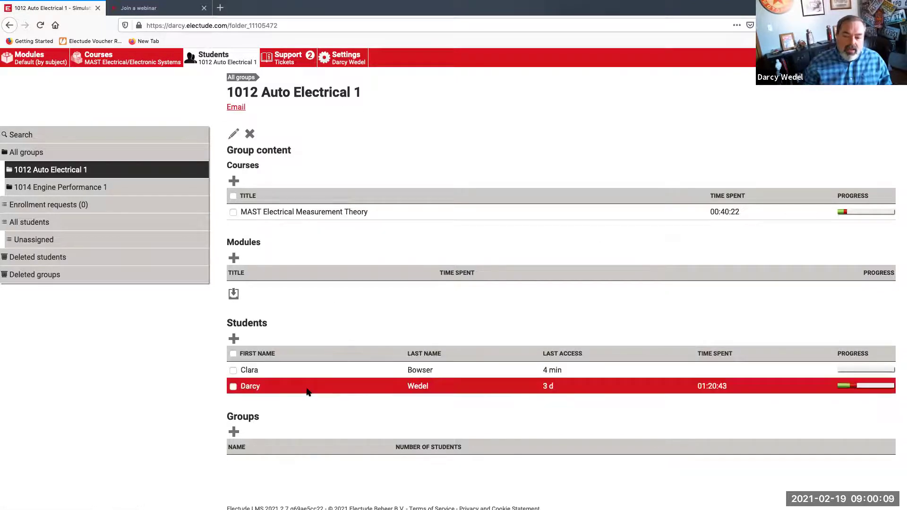
pyautogui.click(281, 387)
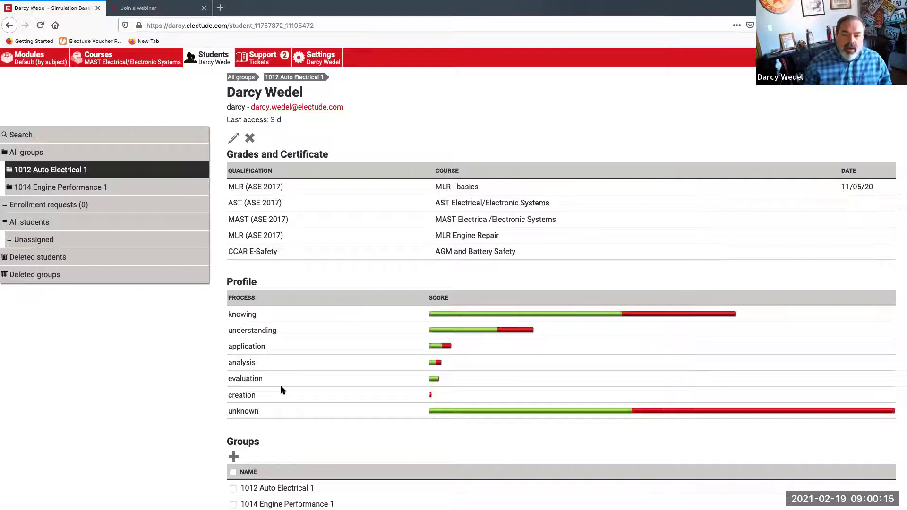
pyautogui.scroll(-10, 282, 388)
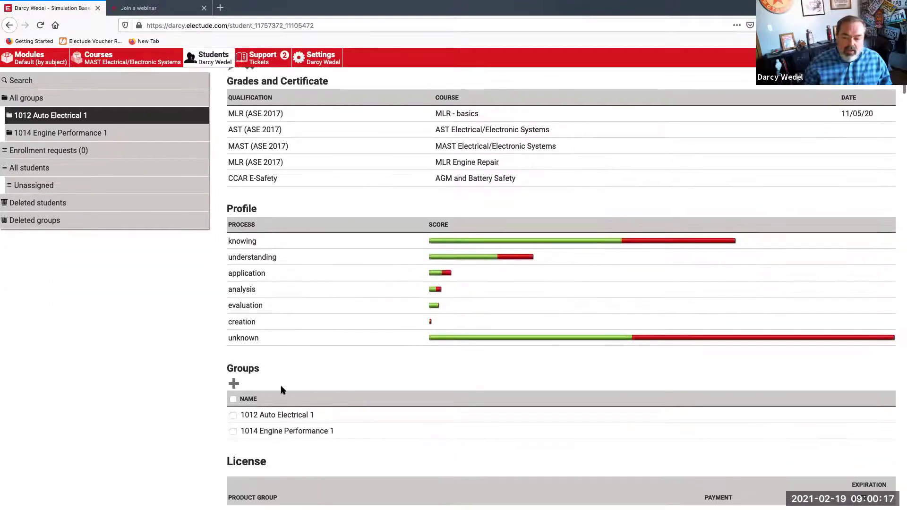
pyautogui.scroll(-20, 282, 389)
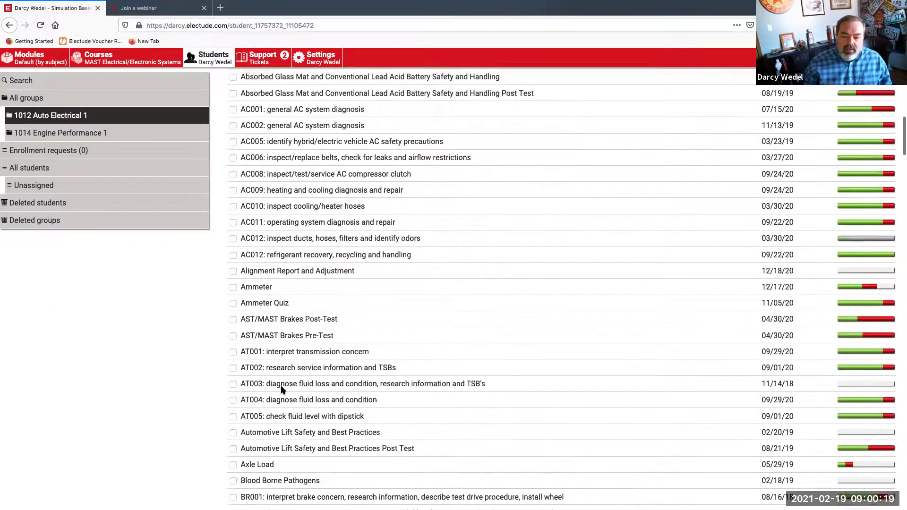
pyautogui.scroll(-20, 281, 390)
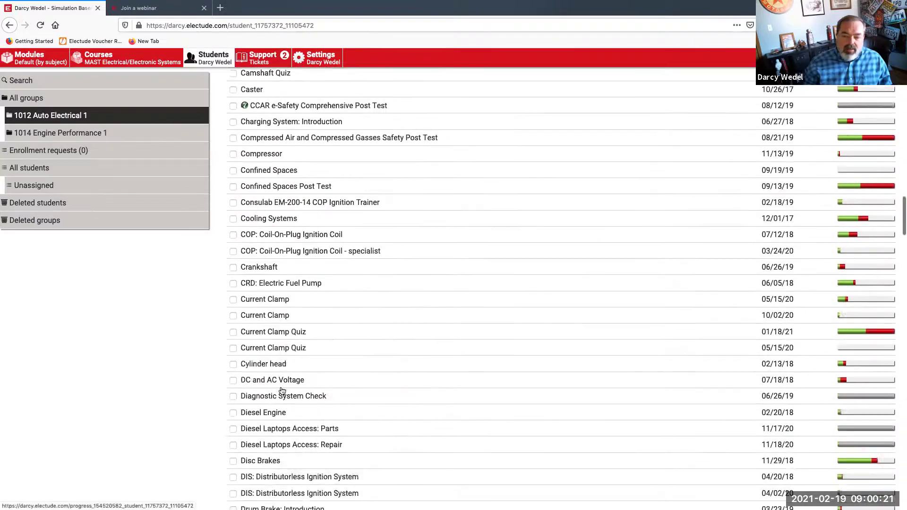
pyautogui.scroll(-3, 282, 390)
pyautogui.scroll(15, 281, 390)
pyautogui.scroll(20, 281, 391)
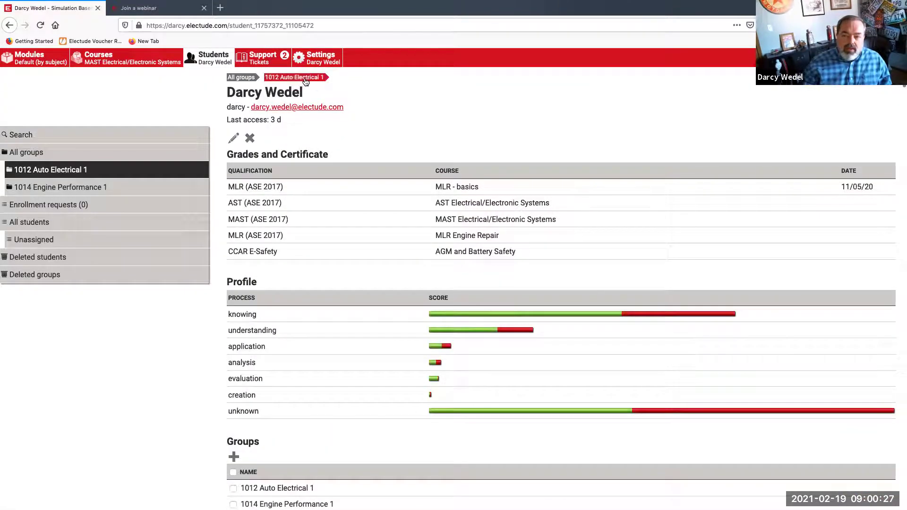
pyautogui.click(296, 78)
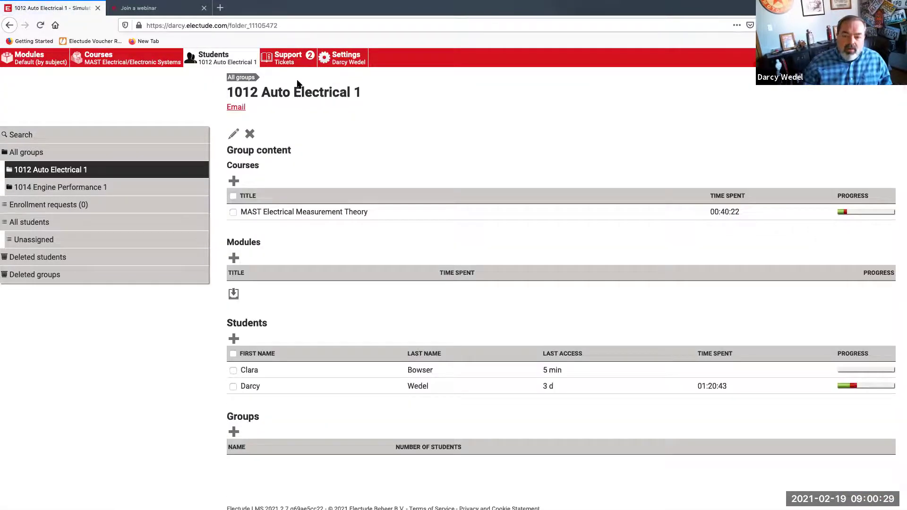
pyautogui.click(274, 389)
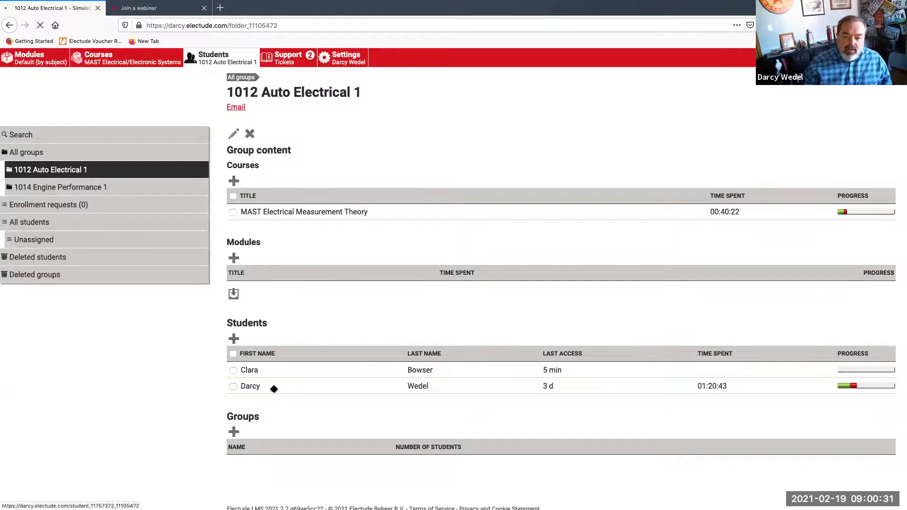
pyautogui.scroll(-20, 274, 390)
pyautogui.scroll(-20, 274, 391)
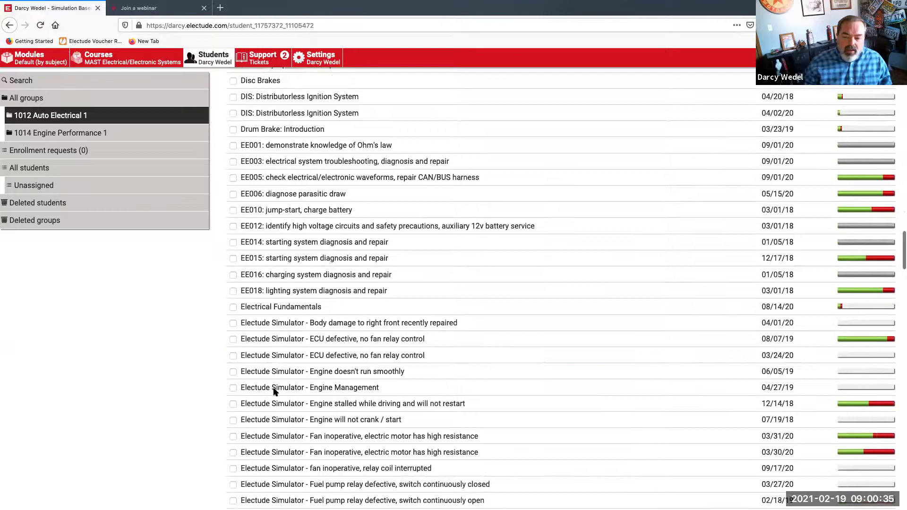
pyautogui.scroll(-15, 274, 391)
pyautogui.scroll(8, 275, 391)
pyautogui.scroll(20, 275, 392)
# From the 1012 group, view a student's MAST Electrical Measurement Theory results, then the course averages
pyautogui.click(309, 78)
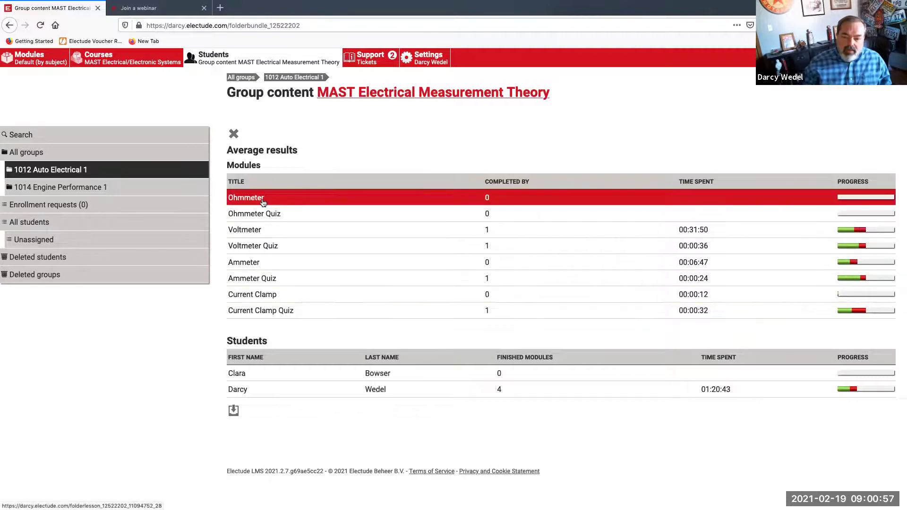
pyautogui.click(246, 390)
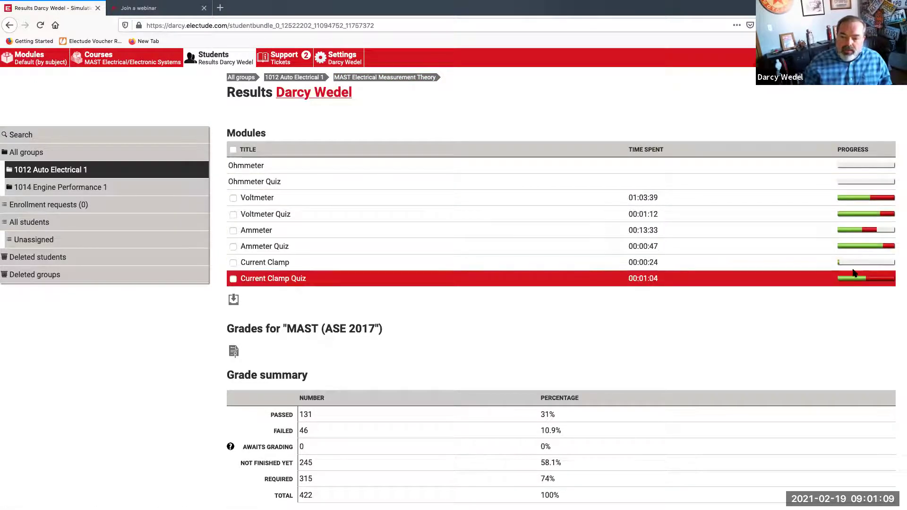
pyautogui.click(426, 80)
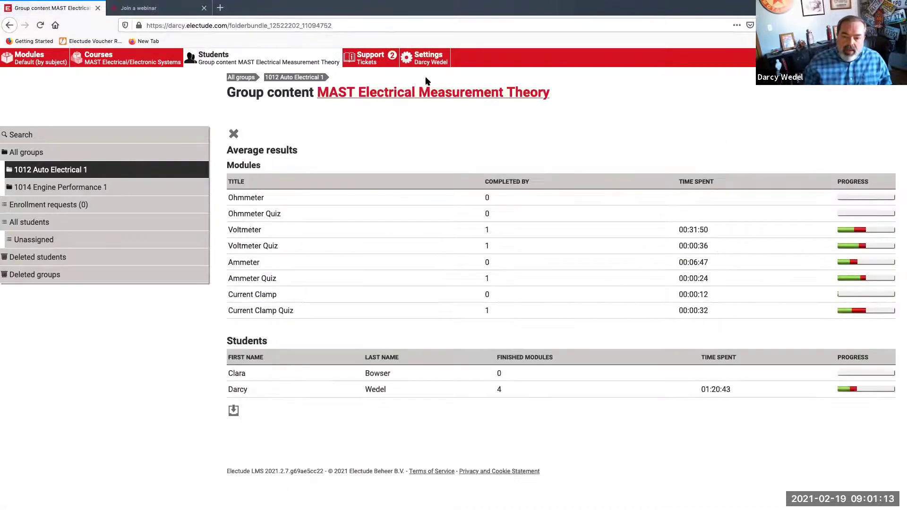
# Review the student's Ammeter results: Busy, 69% over 6 sessions, one archived attempt
pyautogui.click(267, 264)
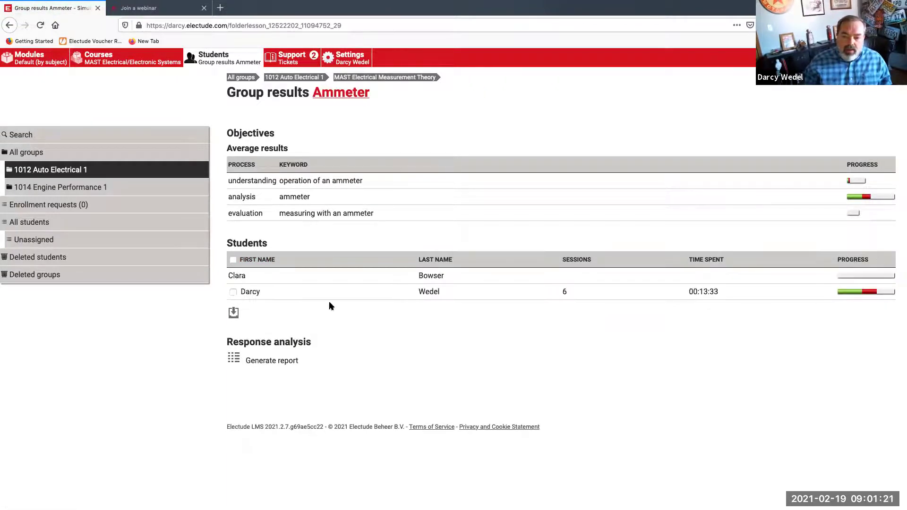
pyautogui.click(297, 293)
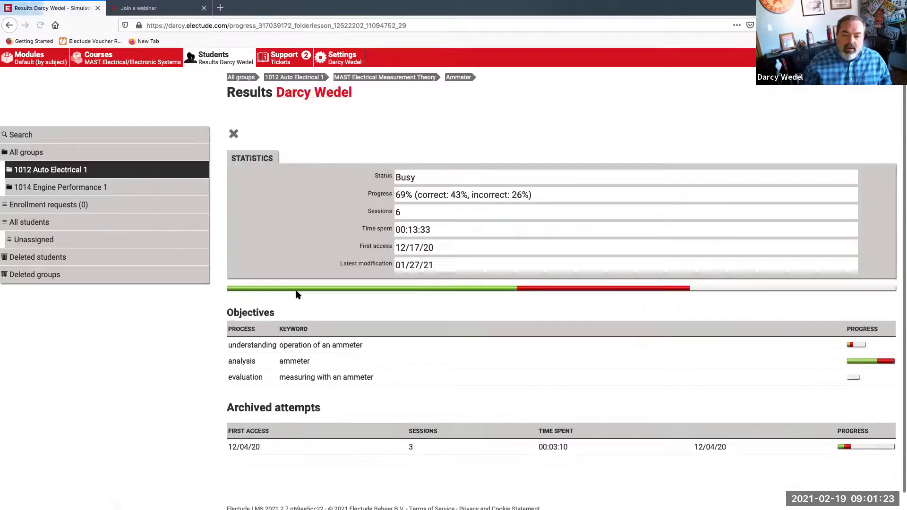
pyautogui.scroll(-1, 303, 291)
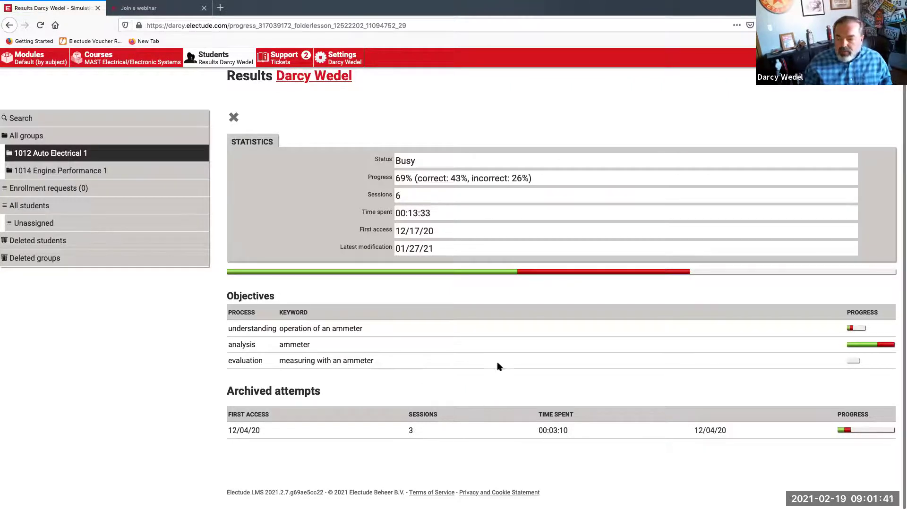
pyautogui.scroll(1, 497, 366)
pyautogui.click(394, 79)
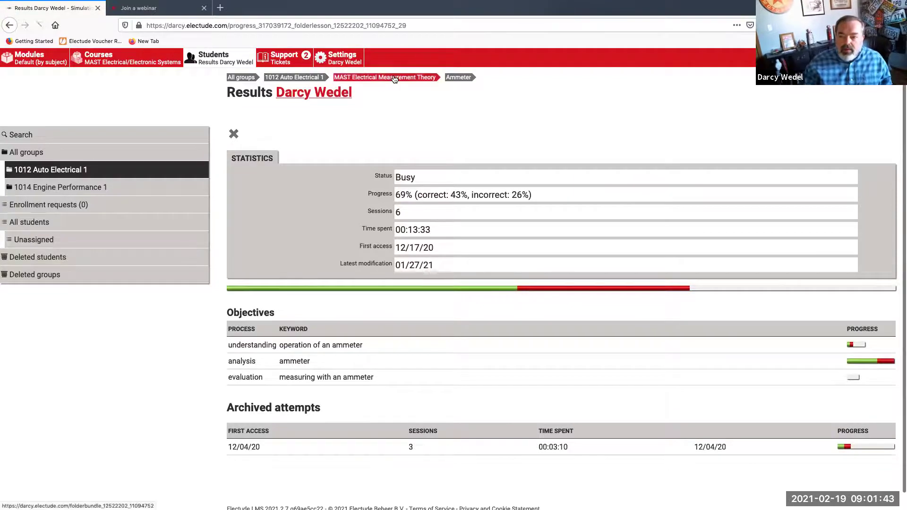
# Inspect the student's Voltmeter statistics and responses, then return to the group's Voltmeter results
pyautogui.click(277, 234)
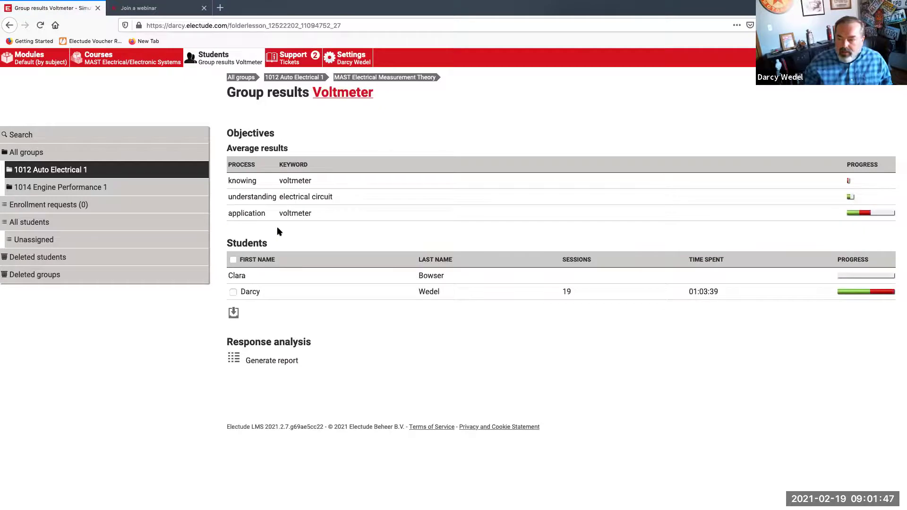
pyautogui.click(272, 291)
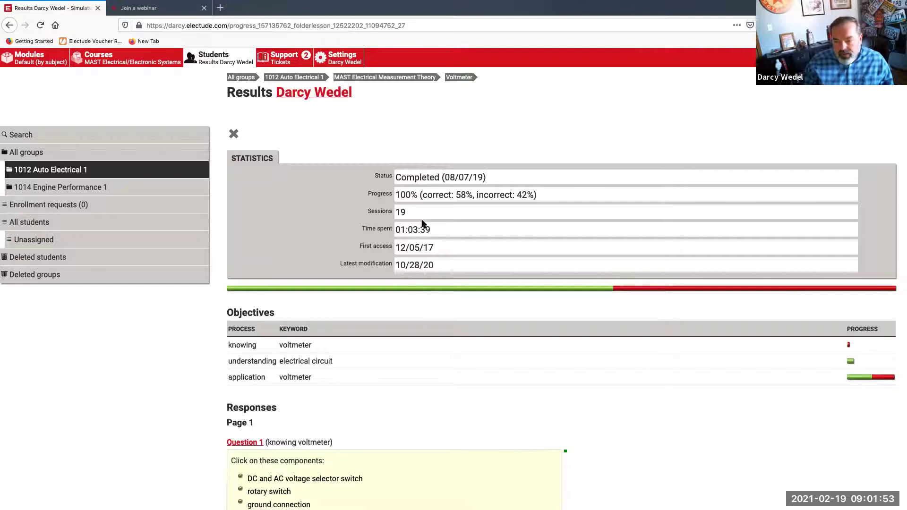
pyautogui.scroll(-1, 440, 257)
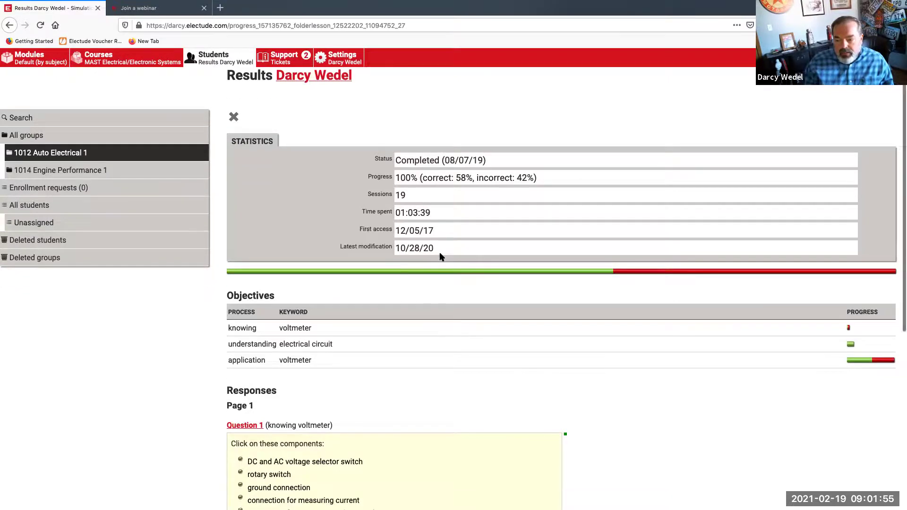
pyautogui.scroll(-5, 439, 256)
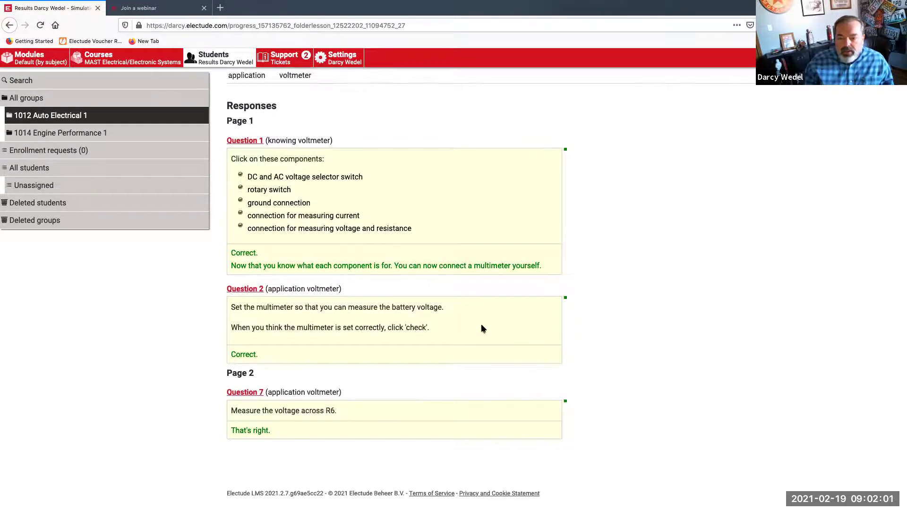
pyautogui.scroll(2, 482, 324)
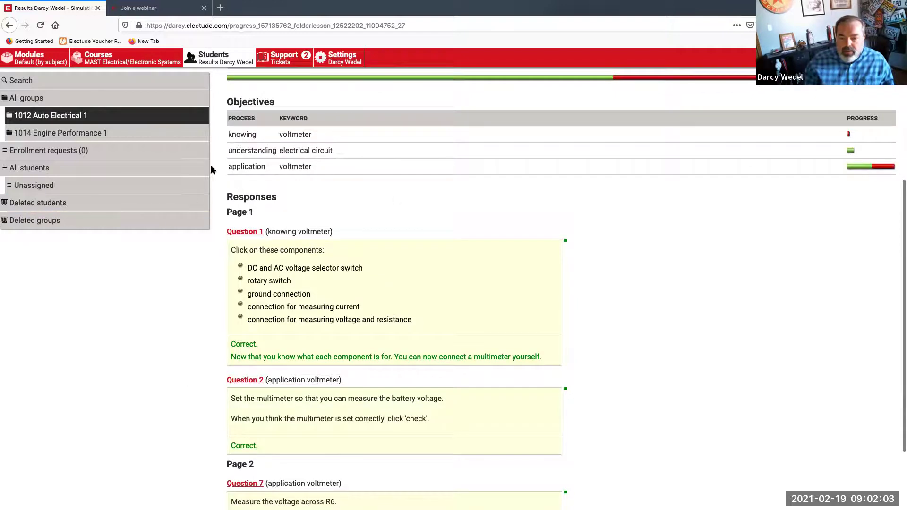
pyautogui.scroll(4, 621, 387)
pyautogui.scroll(1, 622, 393)
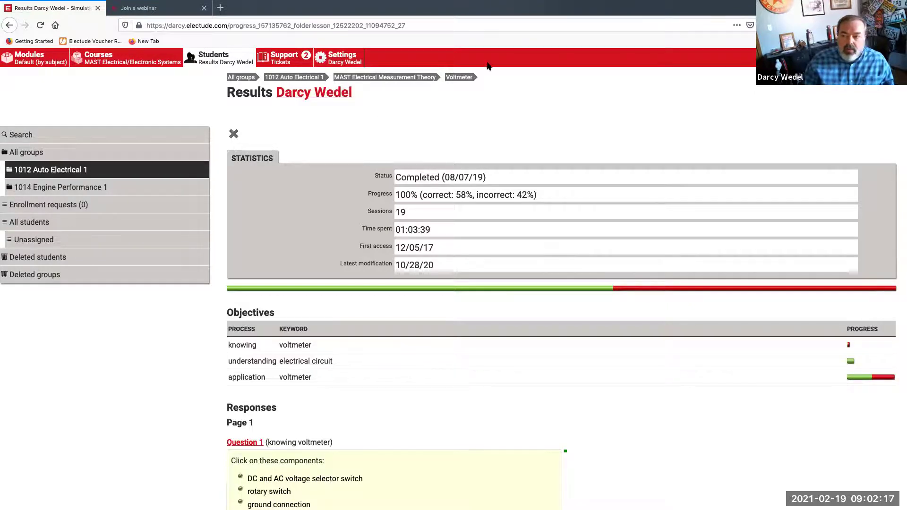
pyautogui.click(456, 78)
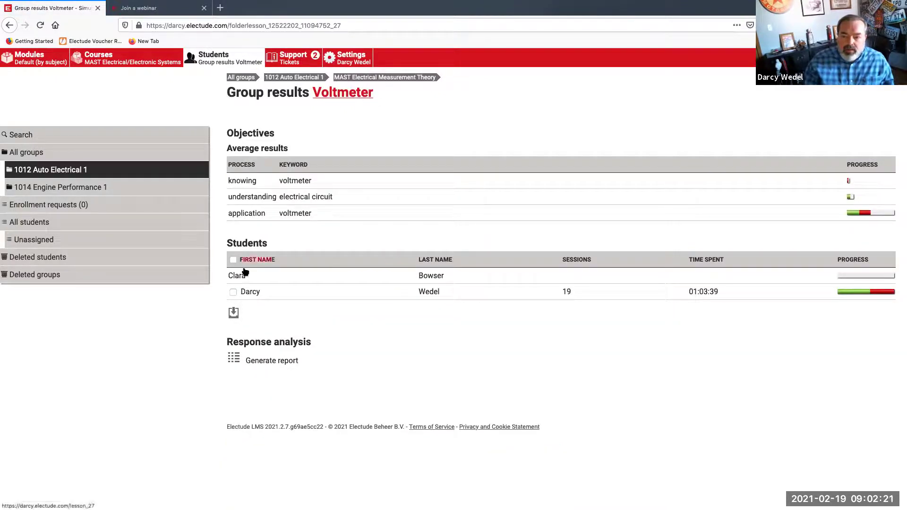
# Delete the Voltmeter results of both students in the group
pyautogui.click(233, 291)
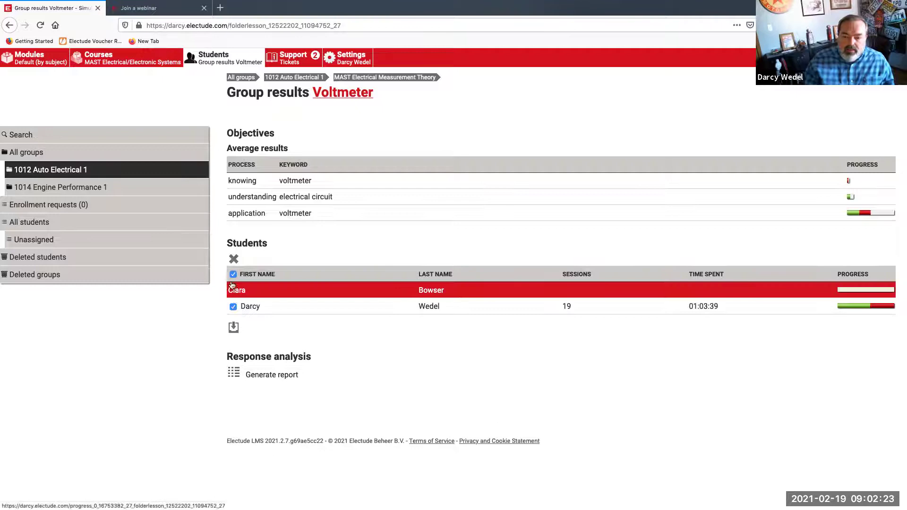
pyautogui.click(233, 258)
pyautogui.click(241, 309)
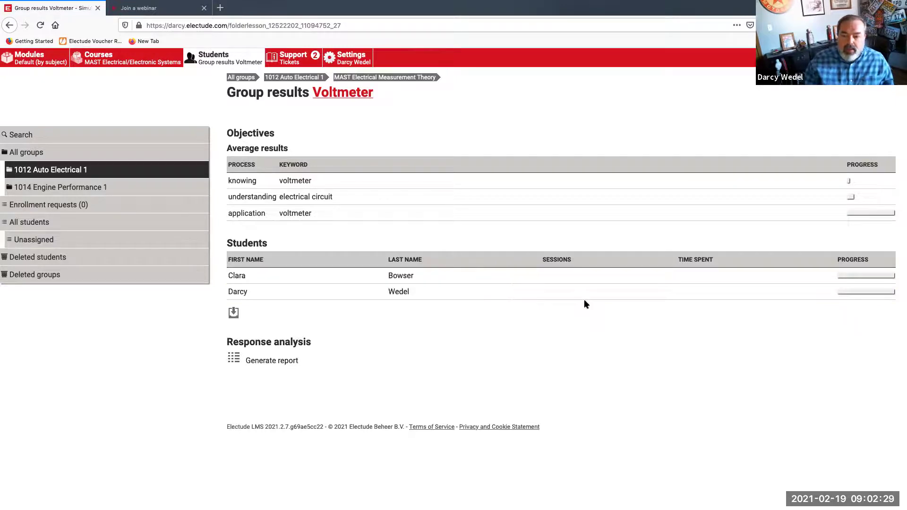
# Restore one student's archived Voltmeter attempt and return to the course averages
pyautogui.click(407, 294)
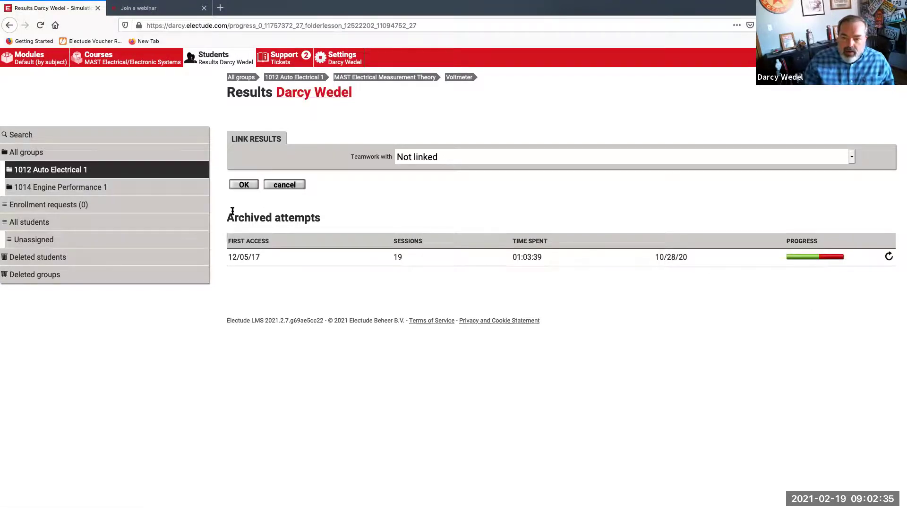
pyautogui.click(890, 259)
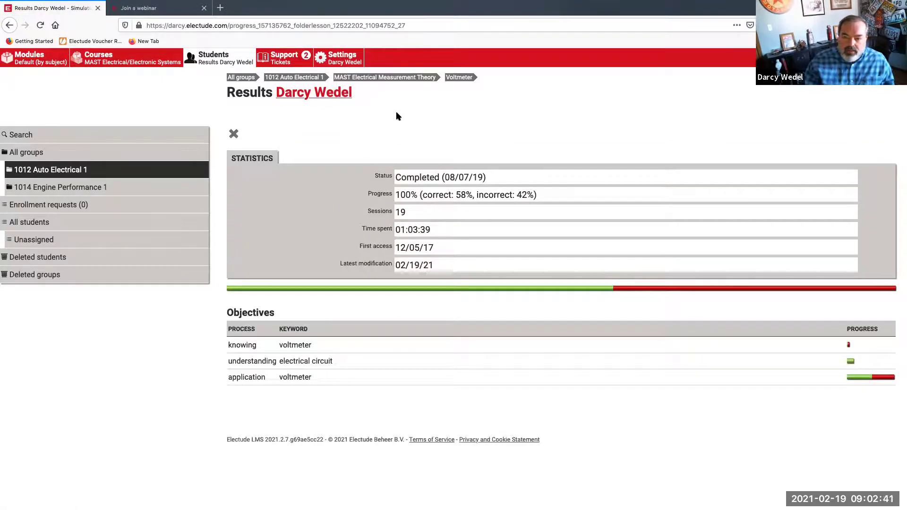
pyautogui.click(405, 80)
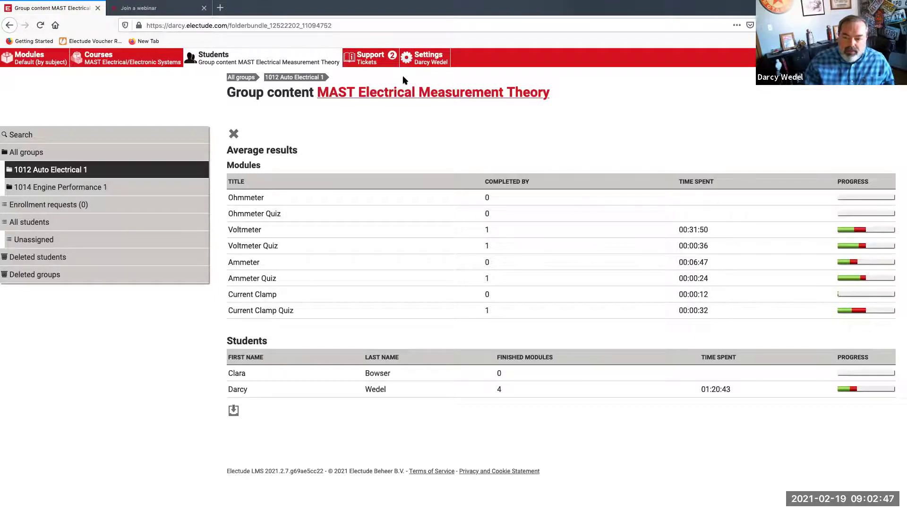
# Go from the MAST Electrical Measurement Theory page up to the MAST Electrical/Electronic Systems course
pyautogui.click(389, 97)
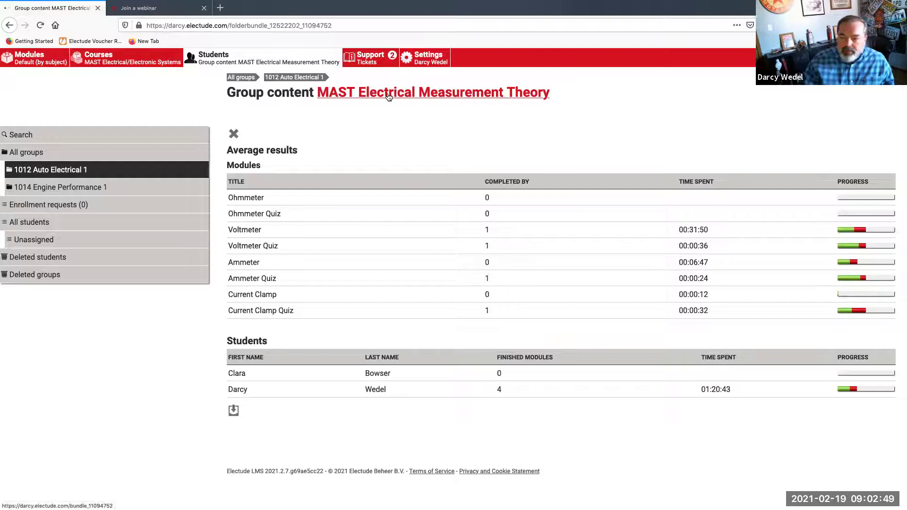
pyautogui.scroll(-3, 410, 161)
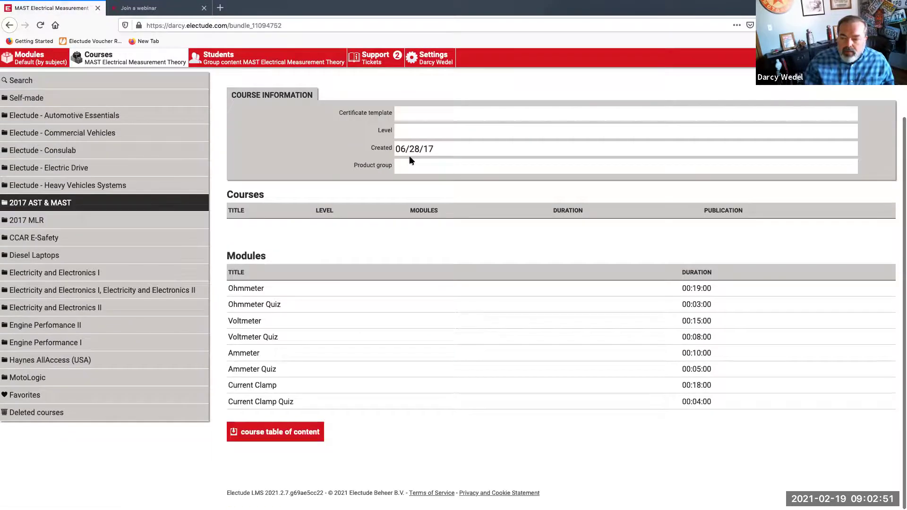
pyautogui.scroll(2, 410, 160)
pyautogui.click(498, 79)
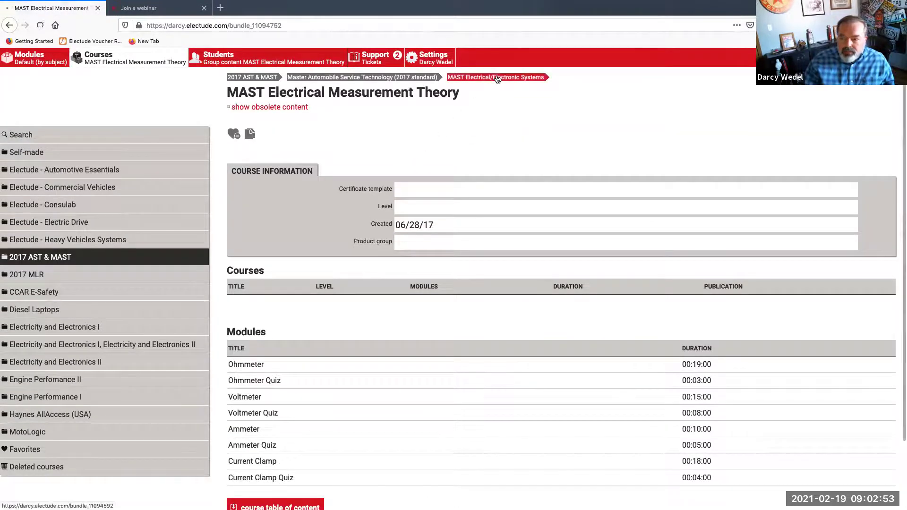
pyautogui.scroll(-5, 478, 175)
pyautogui.scroll(6, 479, 175)
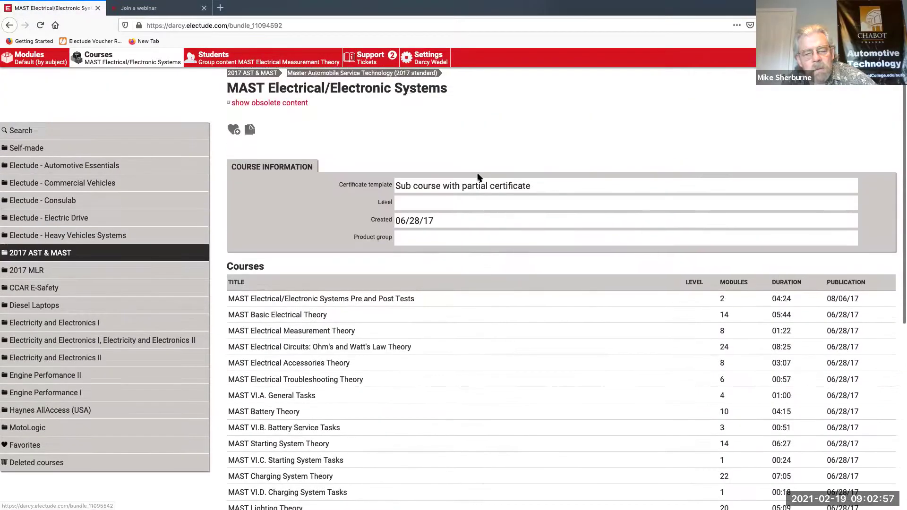
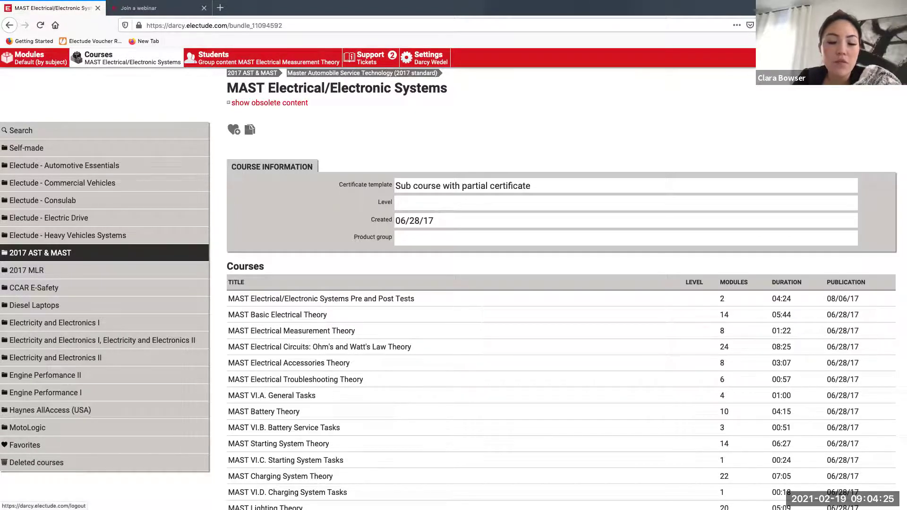
# From the MAST 2017 bundle, show 1012 Auto Electrical 1's module averages for MAST Electrical Measurement Theory
pyautogui.click(379, 74)
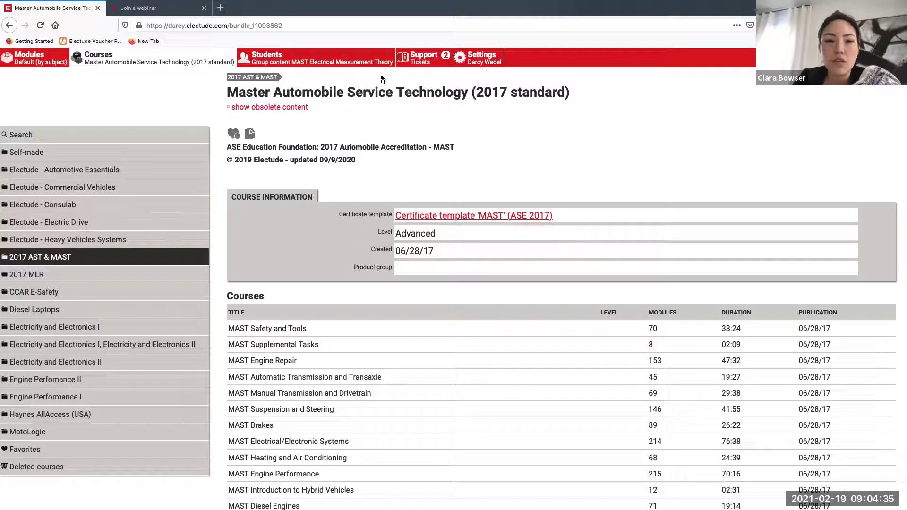
pyautogui.click(277, 62)
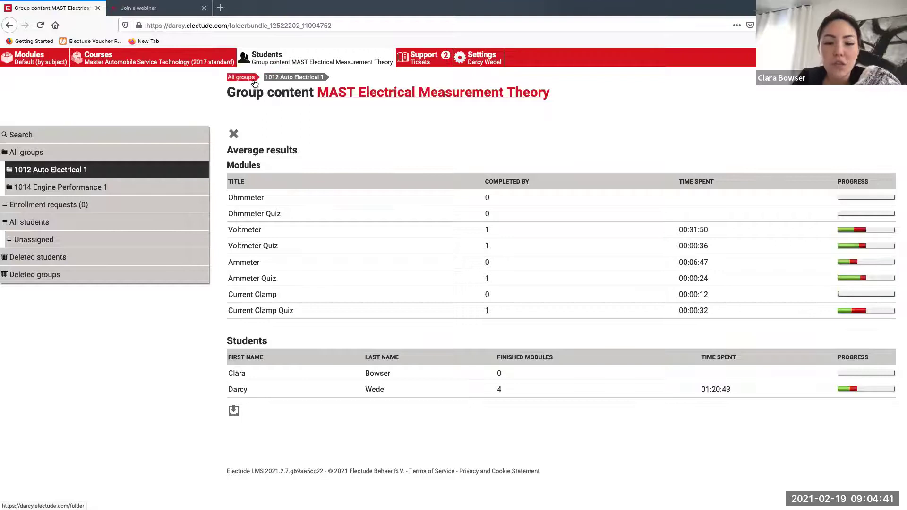
# Go via the 1012 Auto Electrical 1 group page back to the MAST (2017 standard) course list
pyautogui.click(282, 79)
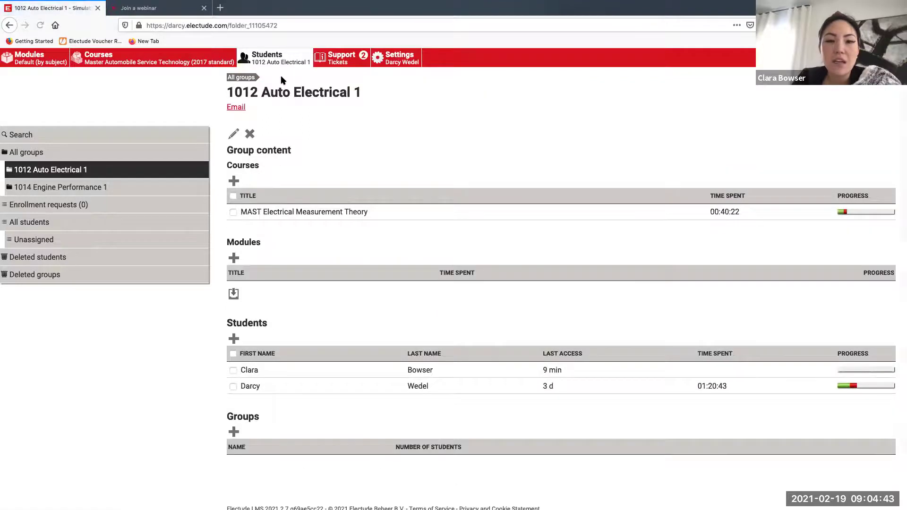
pyautogui.click(177, 59)
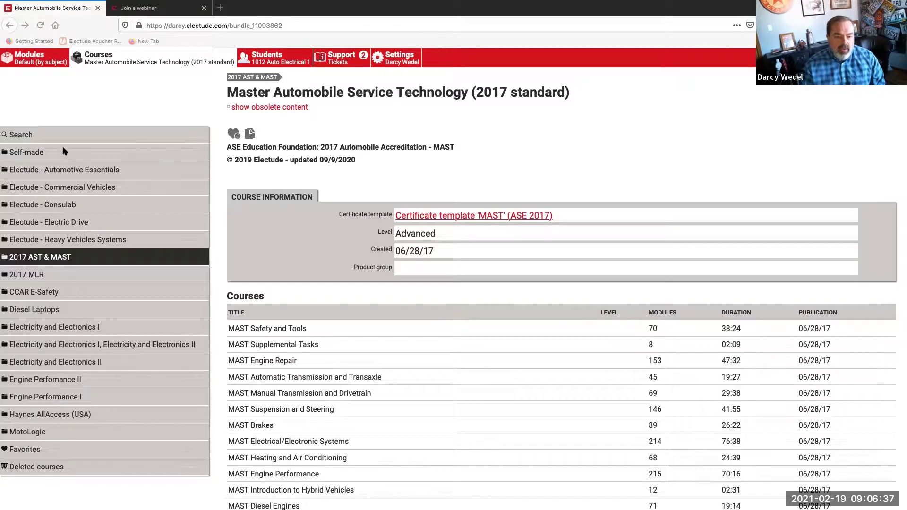
# In the Self-made collection, open MAST Engine Mechanical/Performance Theory: Part 1 with its four engine modules
pyautogui.click(38, 152)
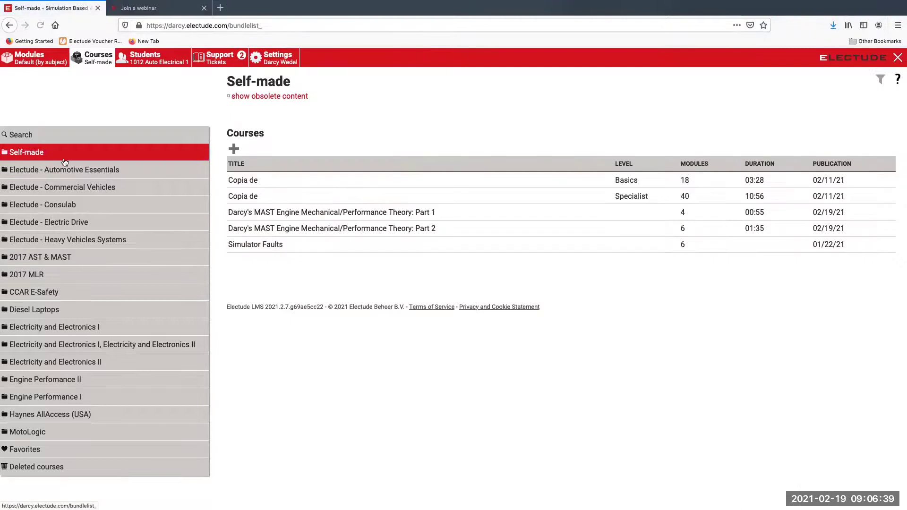
pyautogui.click(314, 212)
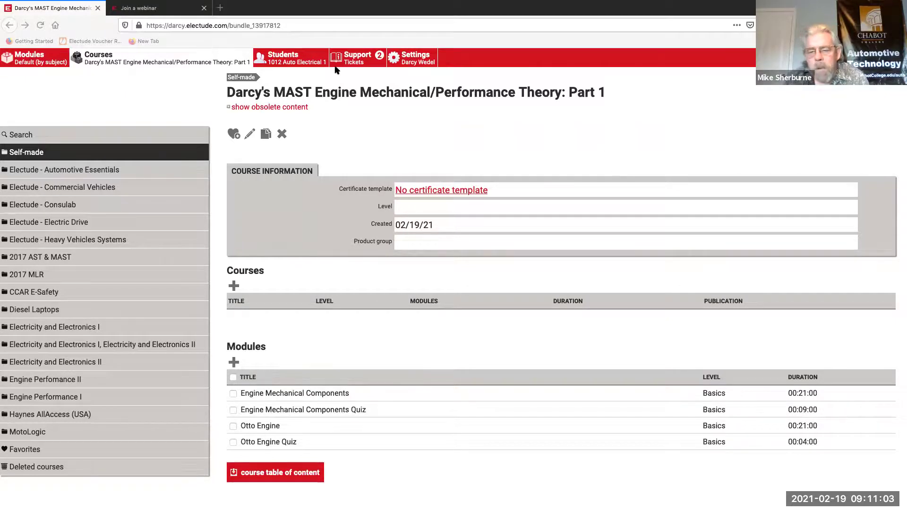
# Open one student's MAST Electrical Measurement Theory results, showing time spent and a 31% passed grade
pyautogui.click(304, 62)
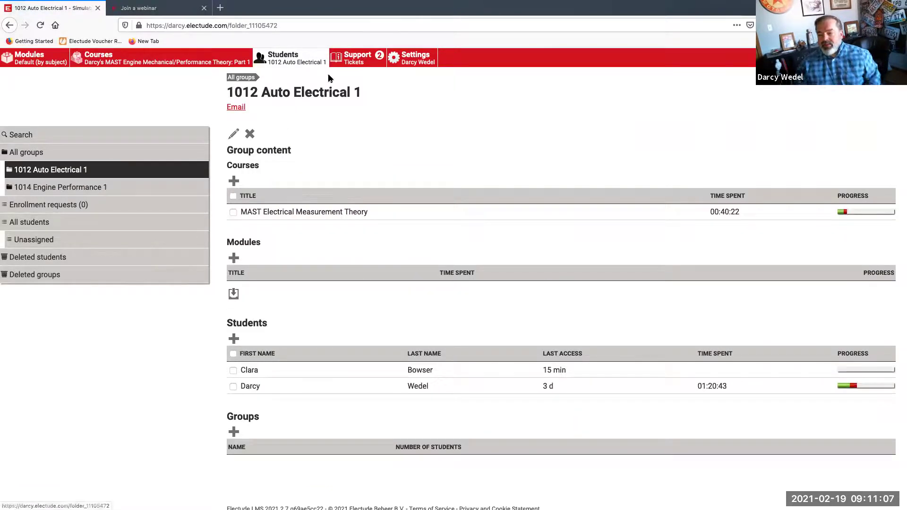
pyautogui.click(344, 212)
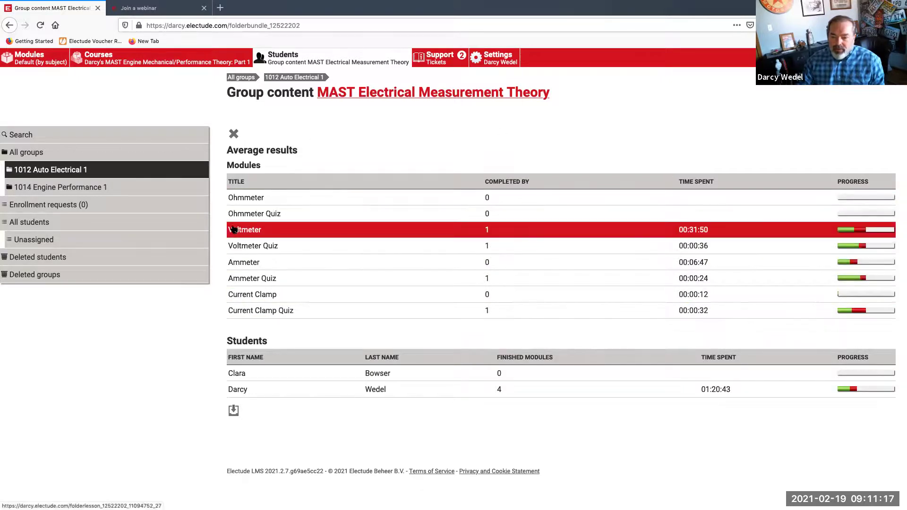
pyautogui.click(253, 394)
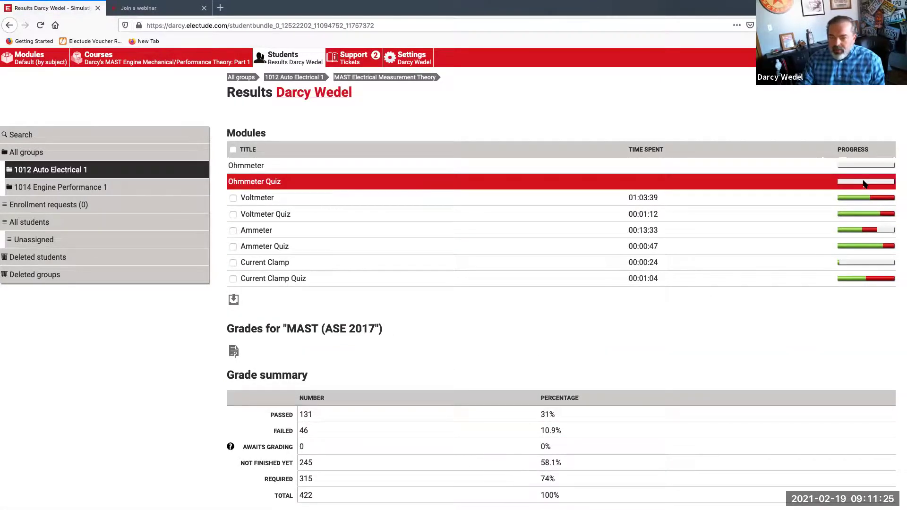
pyautogui.moveTo(882, 168)
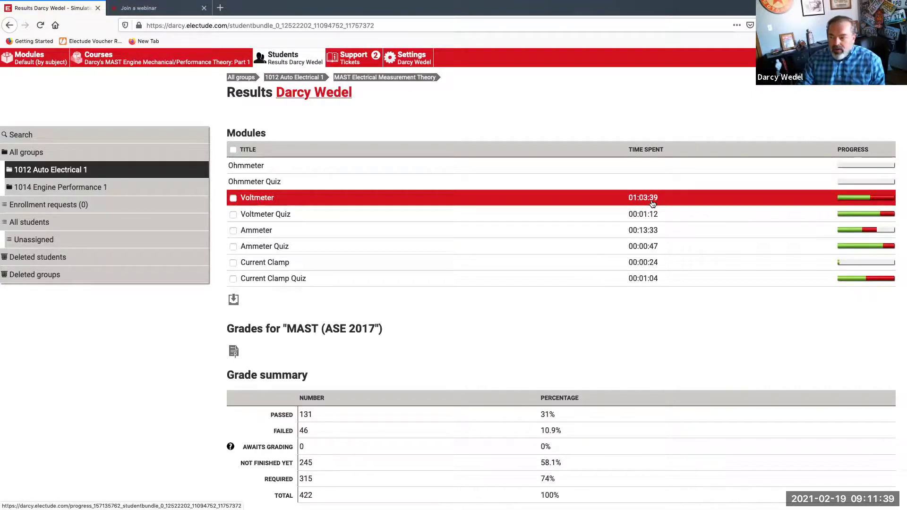
pyautogui.moveTo(849, 200)
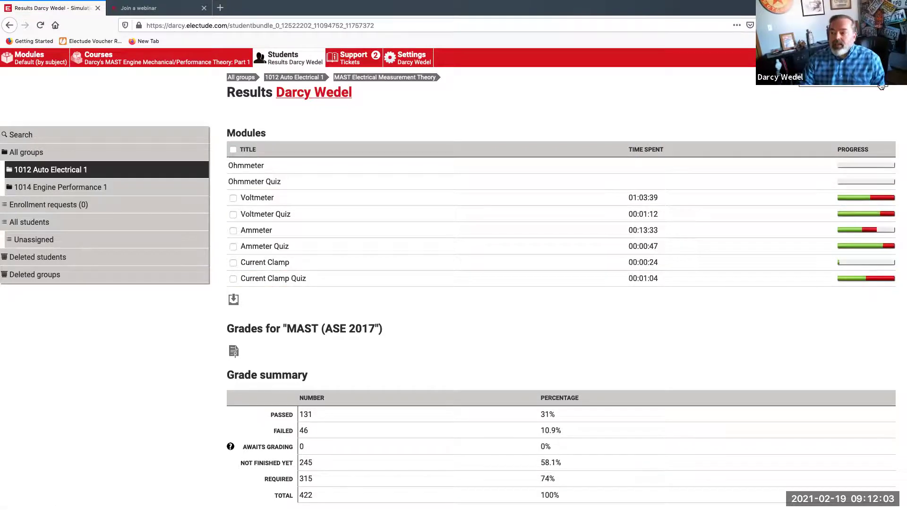
# Set the module filter to include Quiz modules and exclude Test modules
pyautogui.click(410, 59)
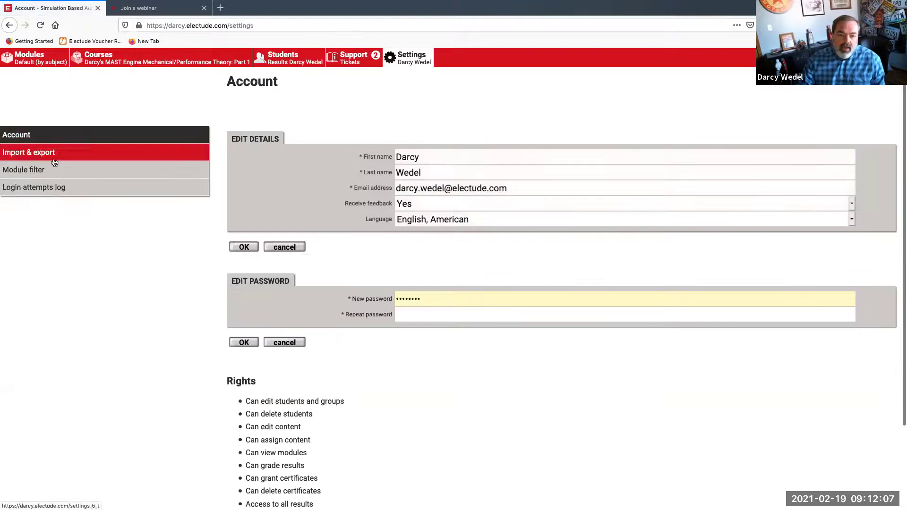
pyautogui.click(34, 171)
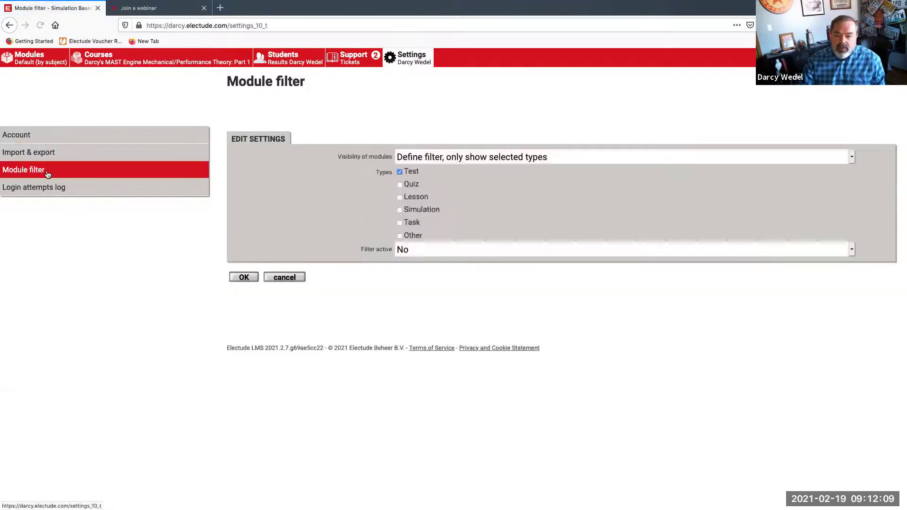
pyautogui.click(400, 184)
pyautogui.click(400, 173)
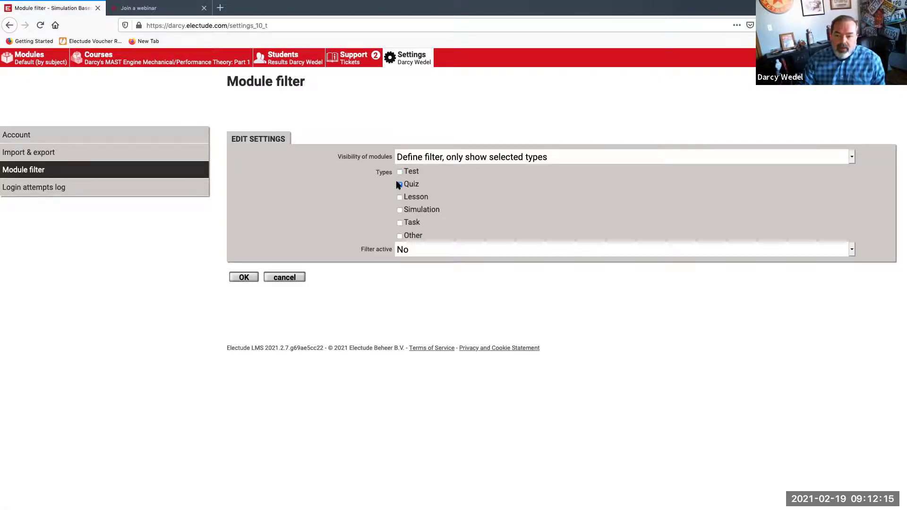
pyautogui.click(243, 279)
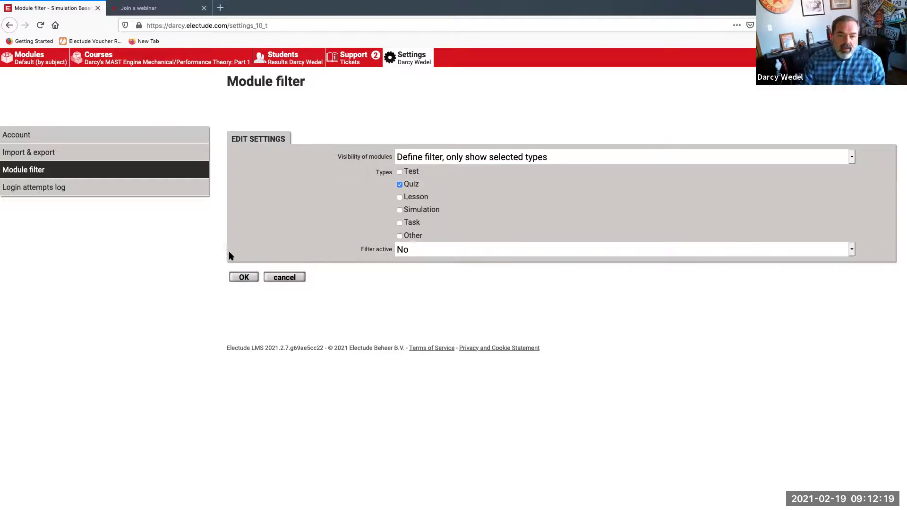
# Set Export empty results to Yes, then return to the student's results page
pyautogui.click(29, 137)
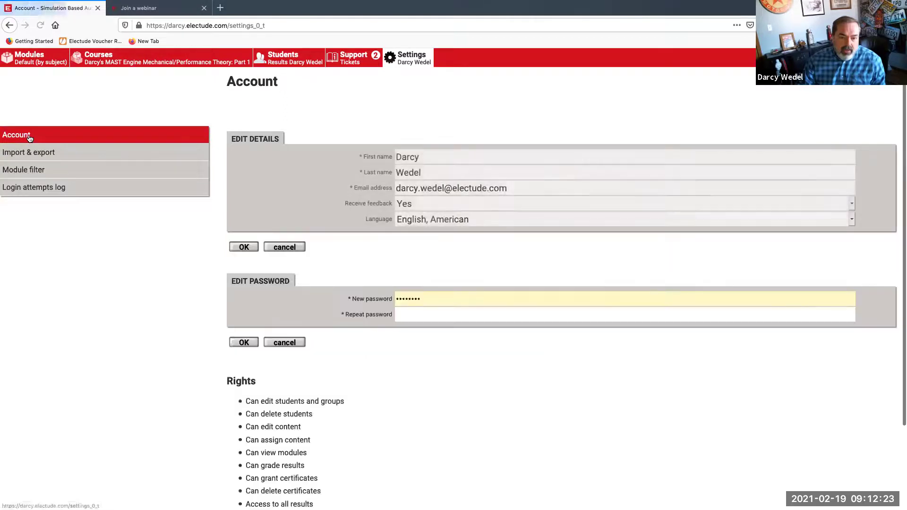
pyautogui.click(35, 156)
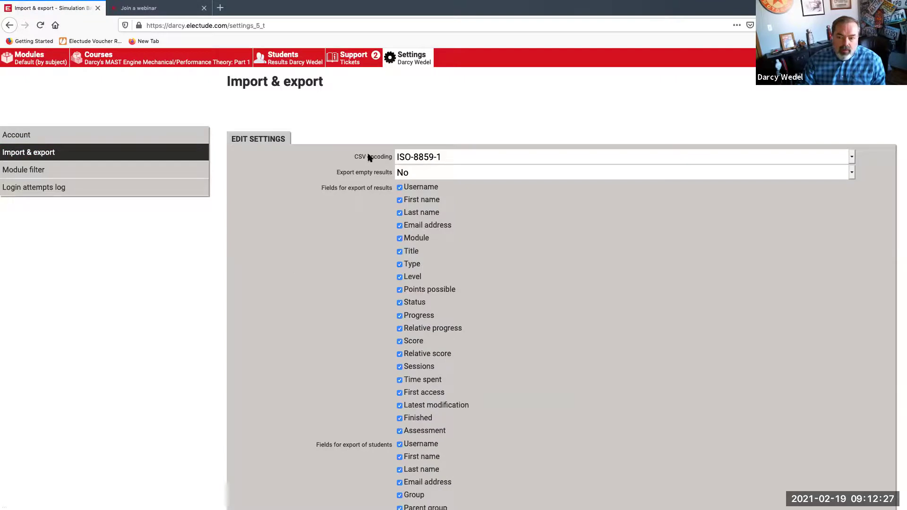
pyautogui.click(408, 174)
pyautogui.click(412, 189)
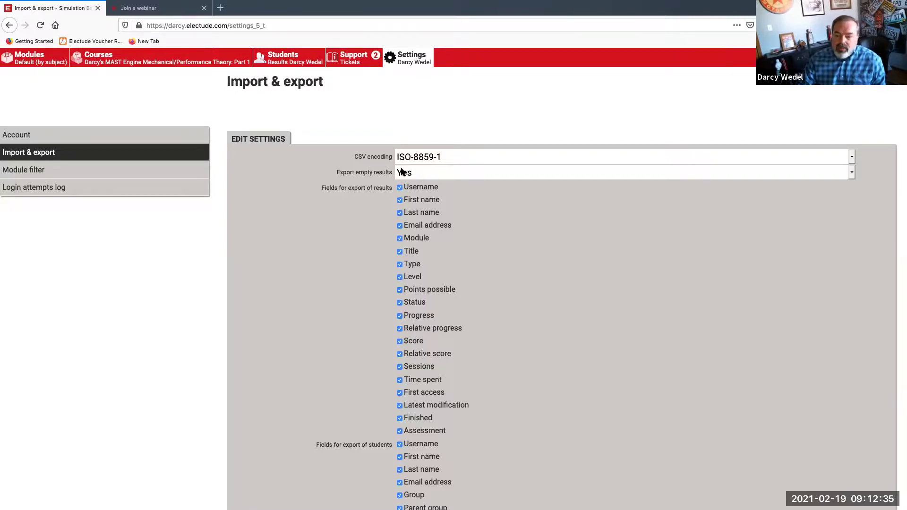
pyautogui.scroll(-4, 241, 236)
pyautogui.click(245, 379)
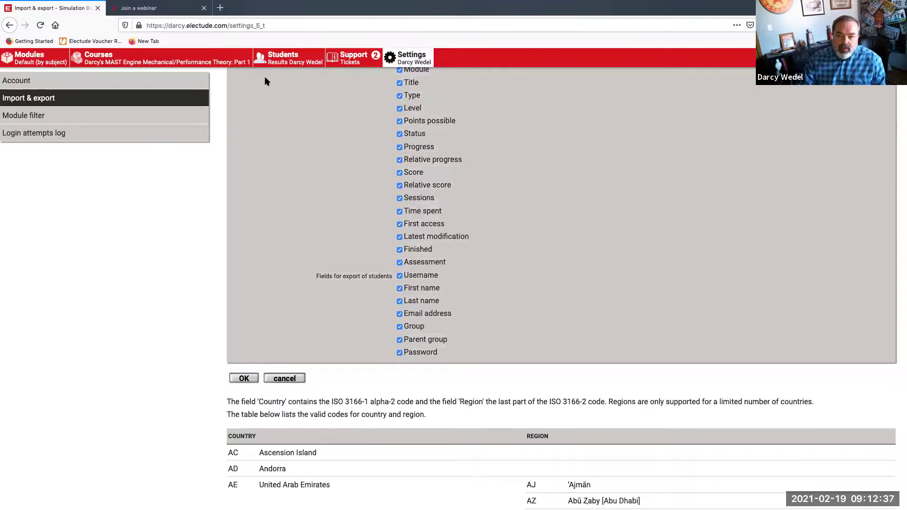
pyautogui.click(283, 60)
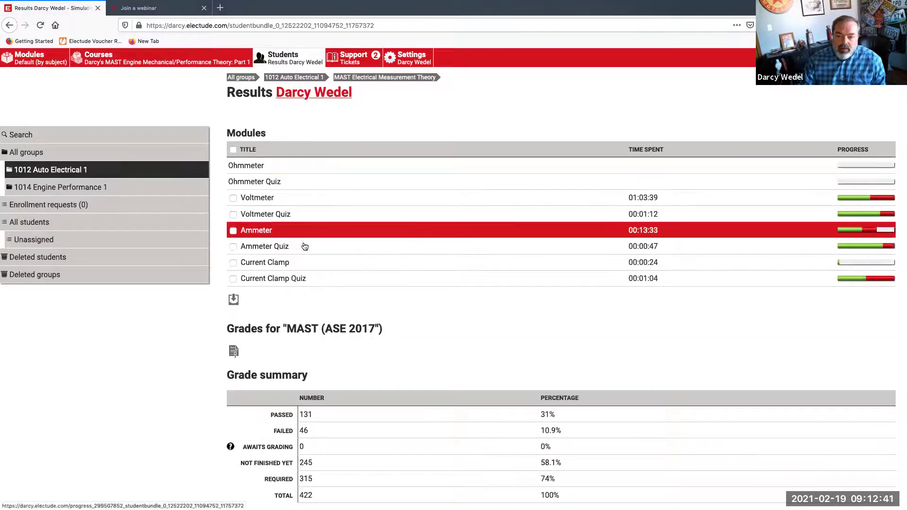
pyautogui.click(412, 209)
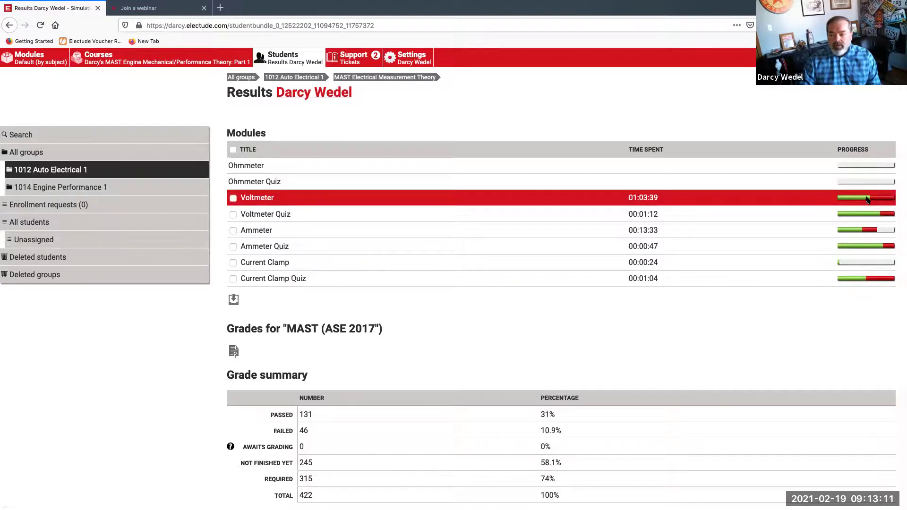
pyautogui.moveTo(868, 200)
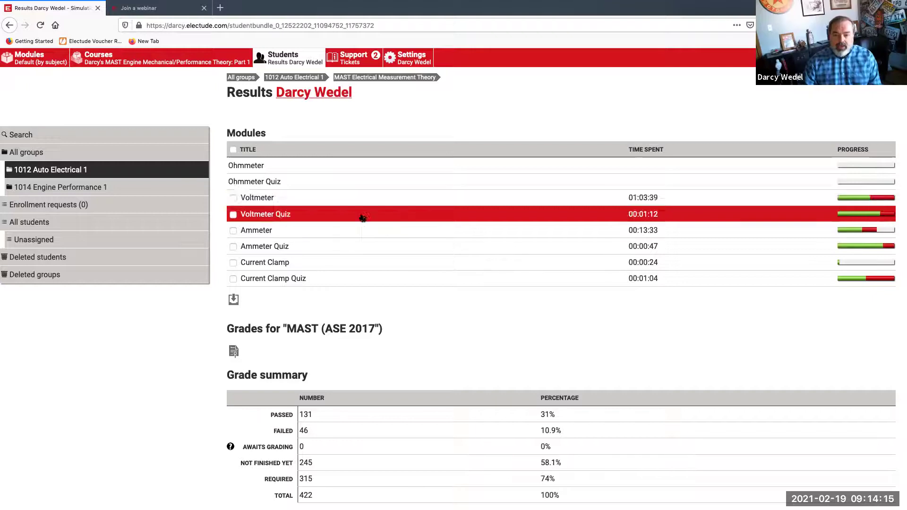
# Start the Voltmeter module from the student's results and try identifying the multimeter's rotary switch
pyautogui.click(338, 197)
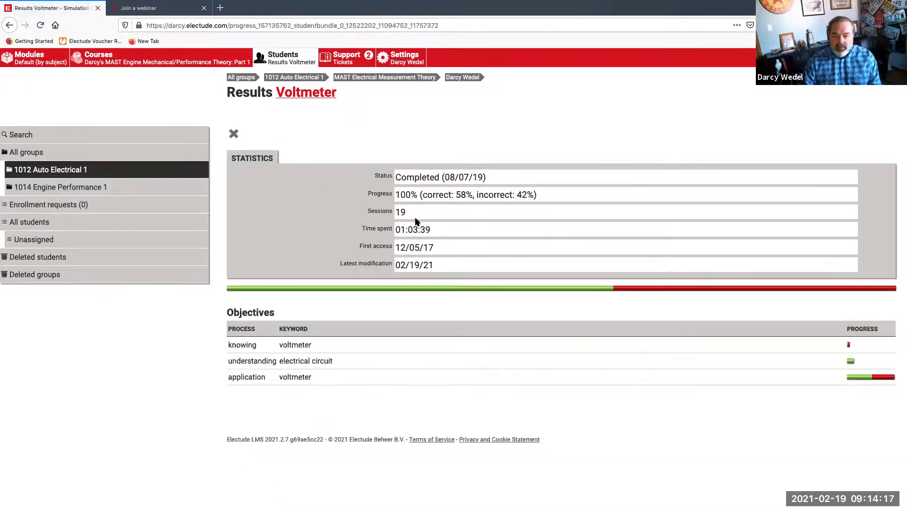
pyautogui.click(286, 93)
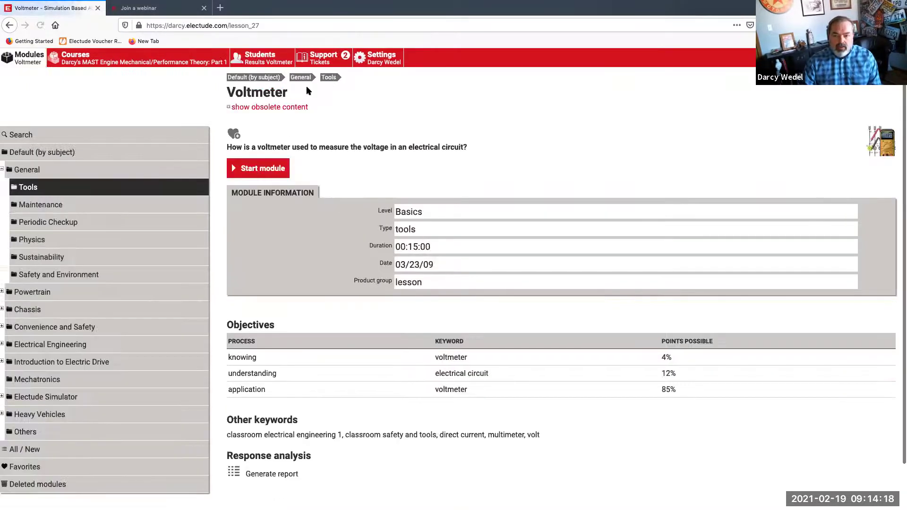
pyautogui.click(266, 169)
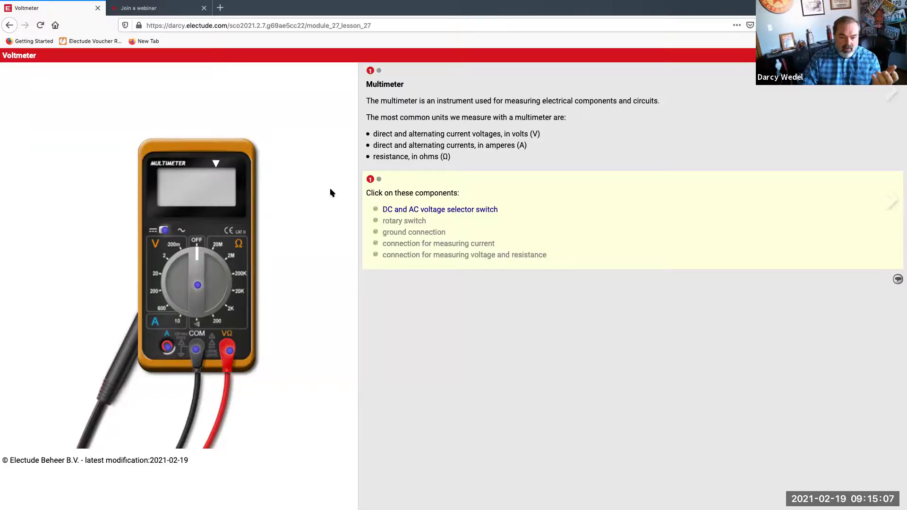
pyautogui.click(198, 286)
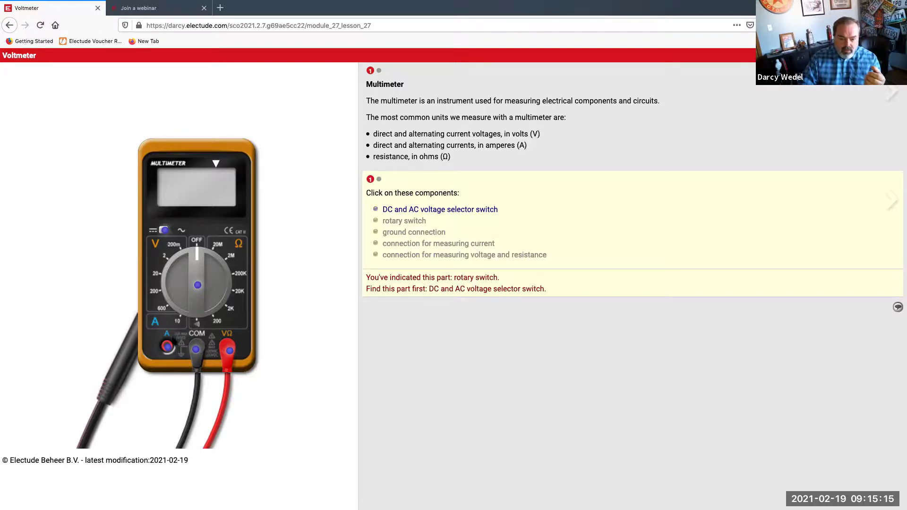
# Identify the voltage selector switch, rotary dial, COM, A and VΩ jacks, then advance
pyautogui.click(163, 230)
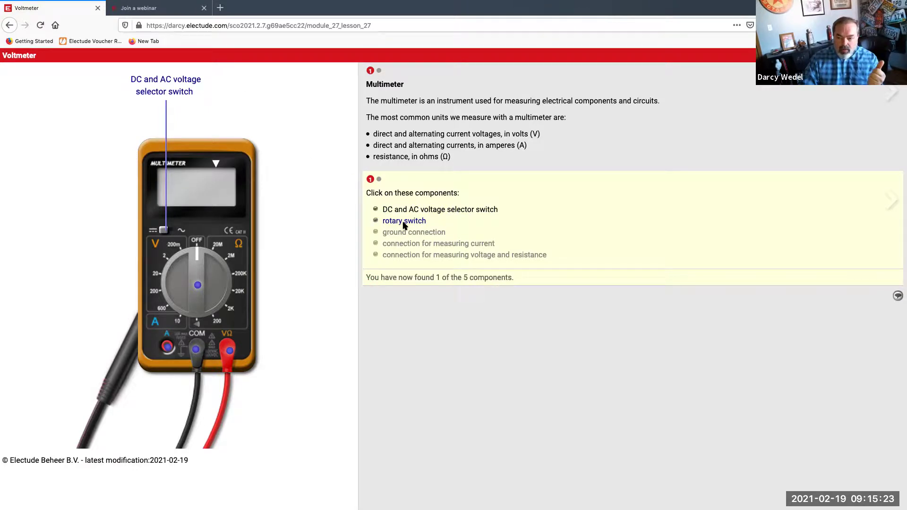
pyautogui.click(198, 290)
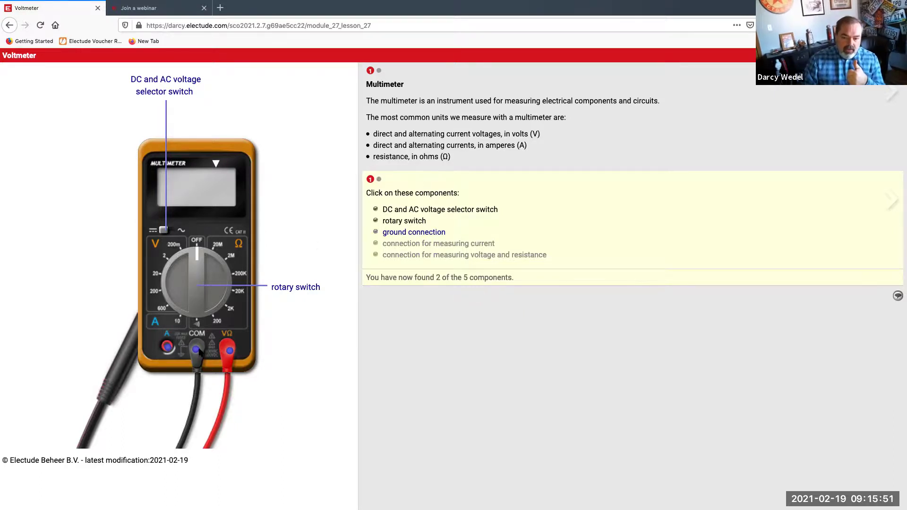
pyautogui.click(195, 352)
pyautogui.click(230, 351)
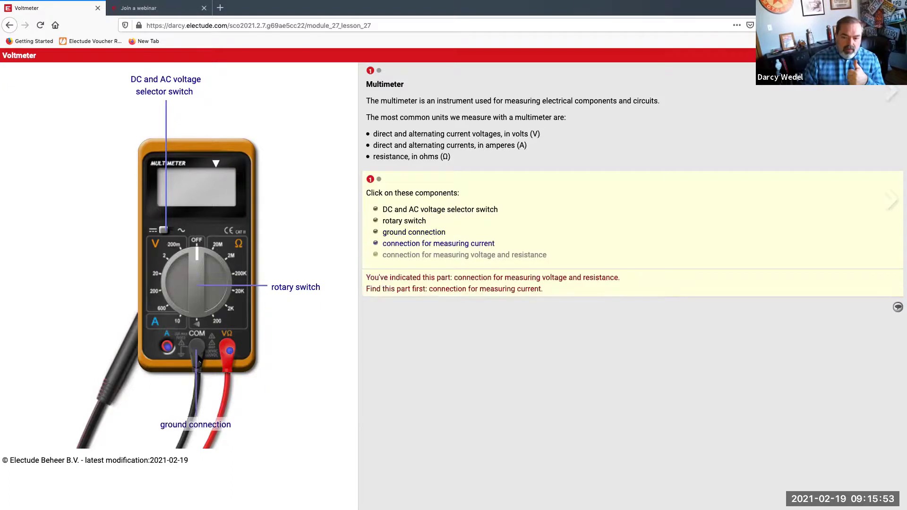
pyautogui.click(167, 349)
pyautogui.click(231, 352)
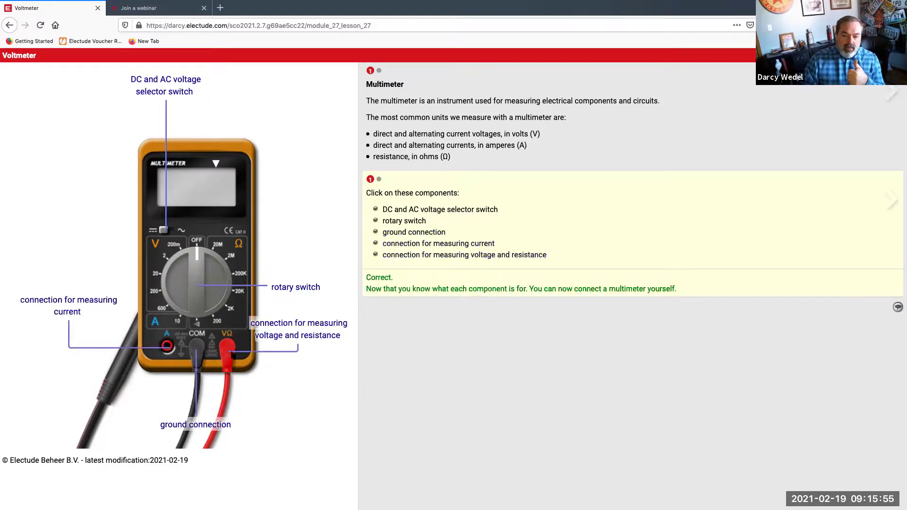
pyautogui.click(381, 180)
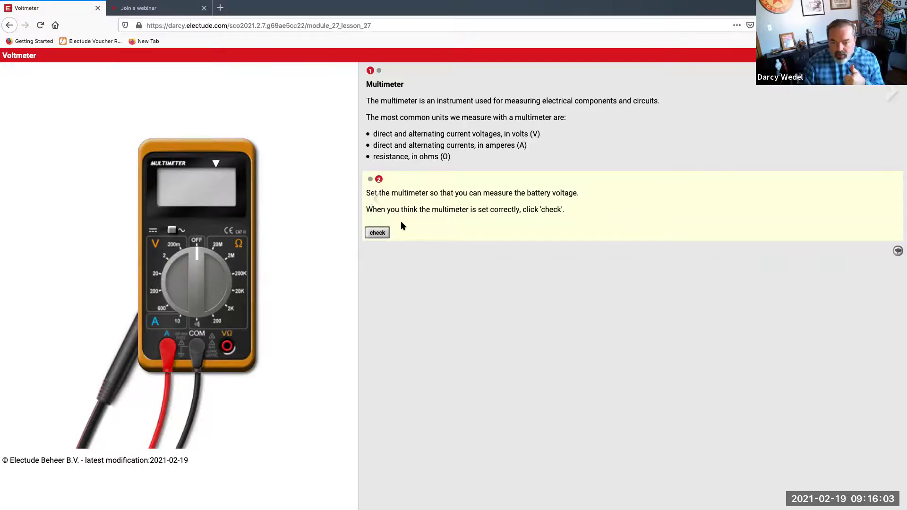
# Set the meter to 20 V DC with the red lead in VΩ, verify it, and exit
pyautogui.moveTo(199, 257); pyautogui.dragTo(173, 271)
pyautogui.moveTo(167, 349); pyautogui.dragTo(227, 348)
pyautogui.click(377, 233)
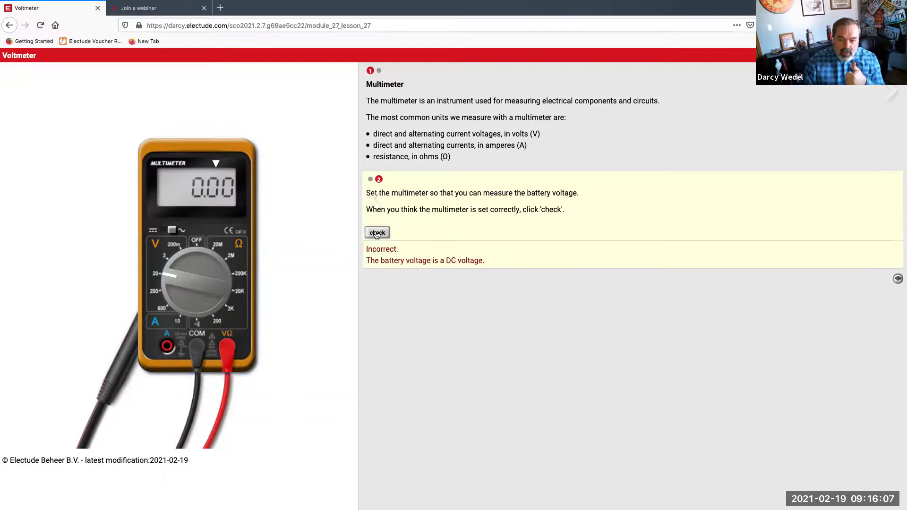
pyautogui.click(164, 232)
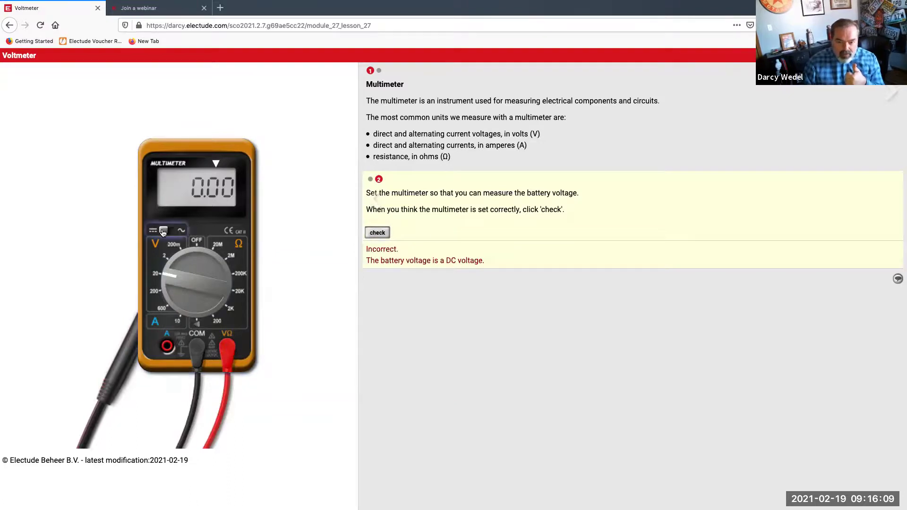
pyautogui.click(372, 234)
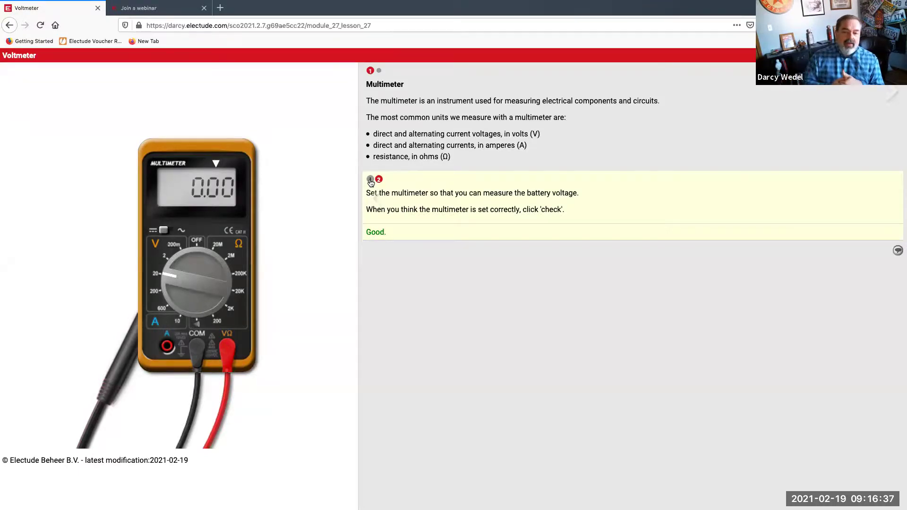
pyautogui.click(380, 72)
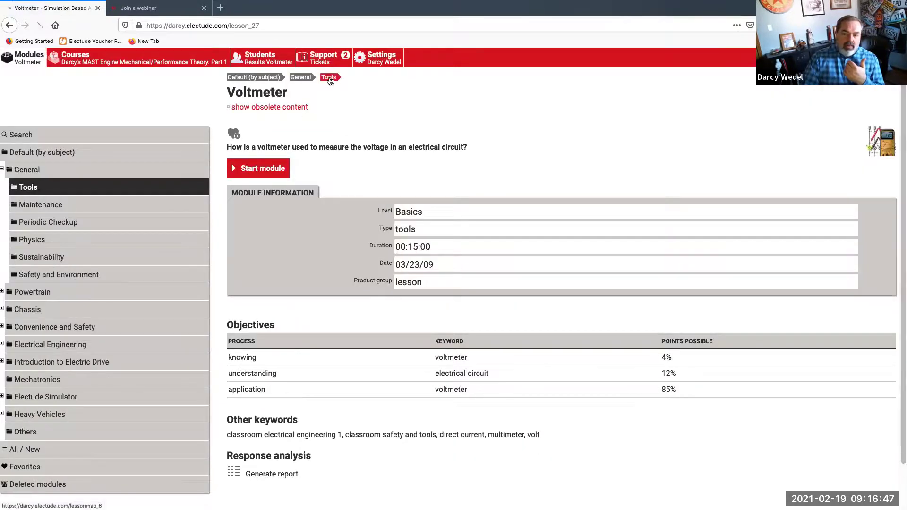
# Preview the Engine Mechanical Components Quiz, then return to the student's Voltmeter results statistics
pyautogui.click(199, 60)
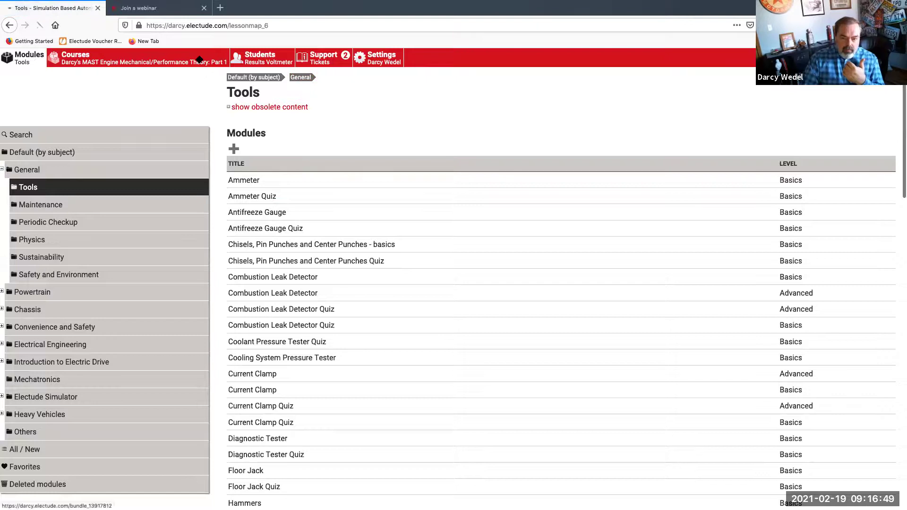
pyautogui.click(301, 411)
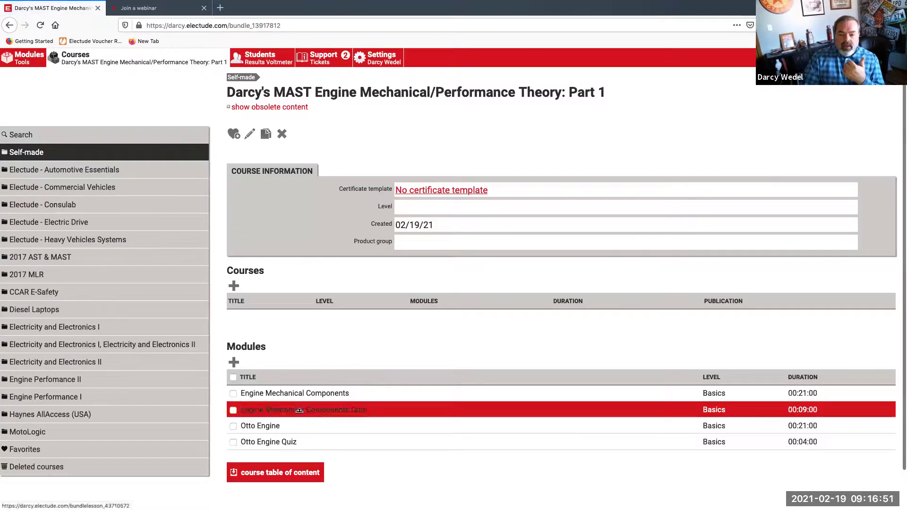
pyautogui.click(235, 157)
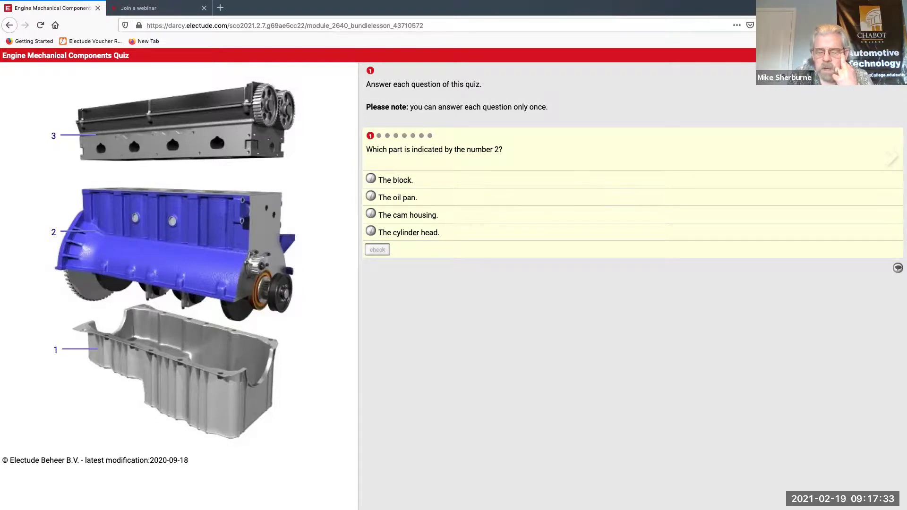
pyautogui.click(898, 267)
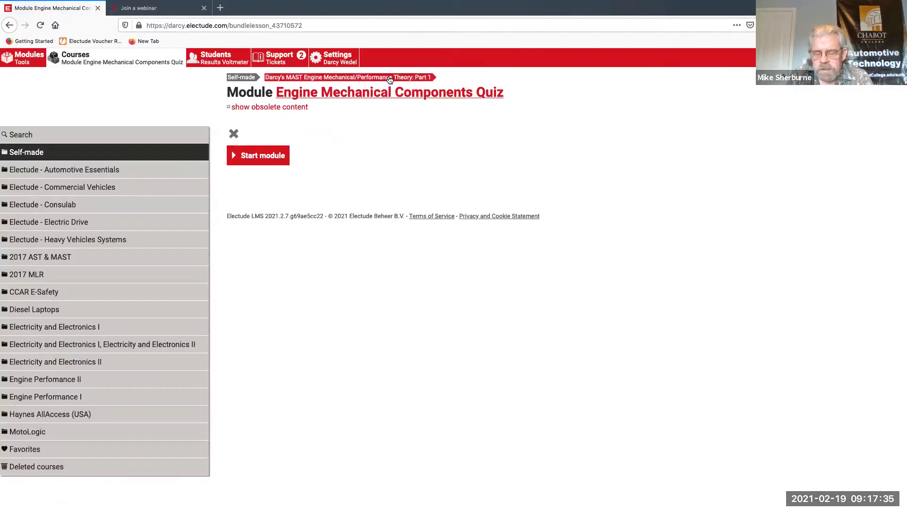
pyautogui.click(389, 80)
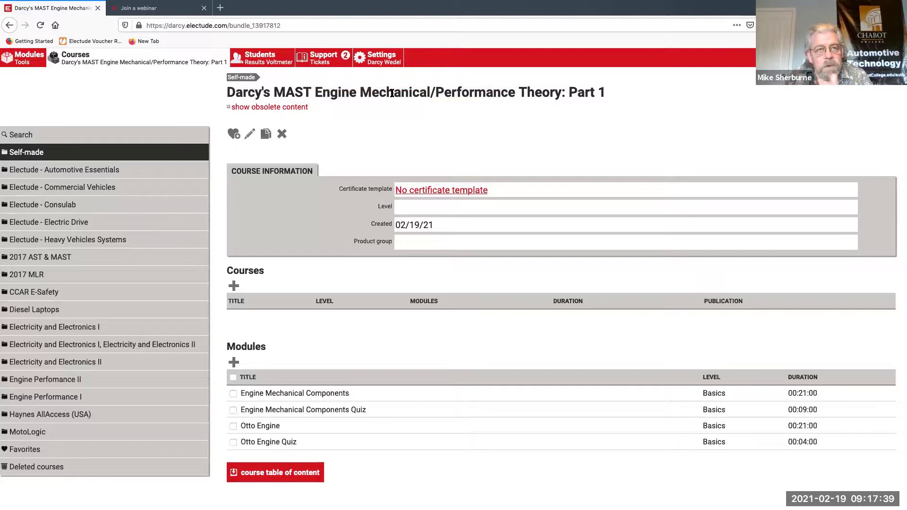
pyautogui.click(264, 60)
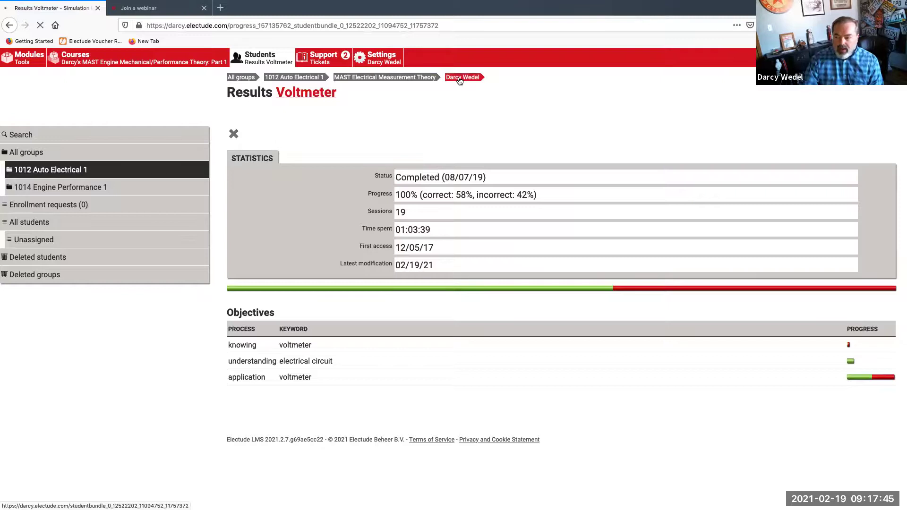
# From the student's results, launch the Ammeter module's direct-current multimeter exercise
pyautogui.click(461, 79)
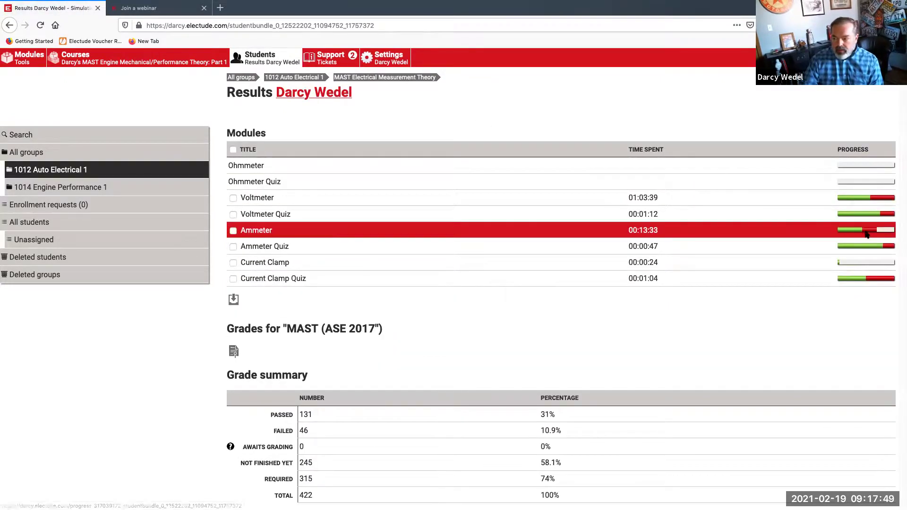
pyautogui.moveTo(867, 232)
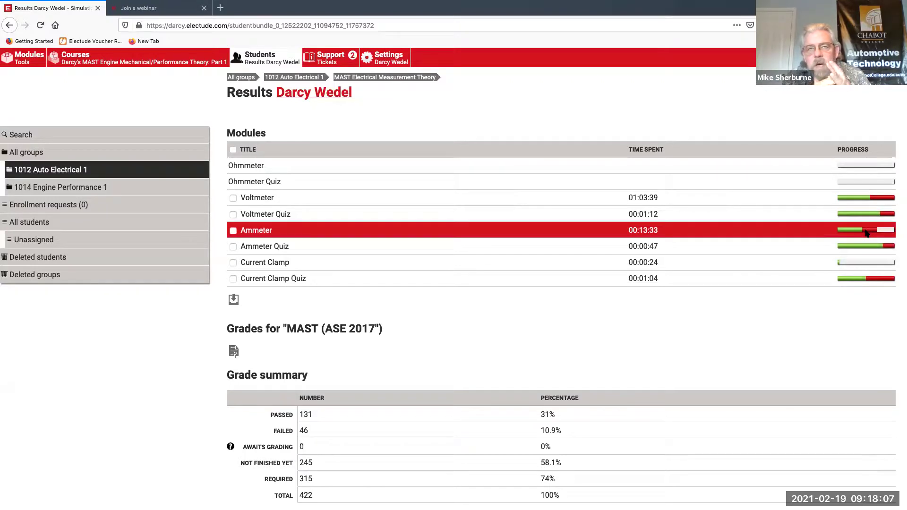
pyautogui.click(405, 234)
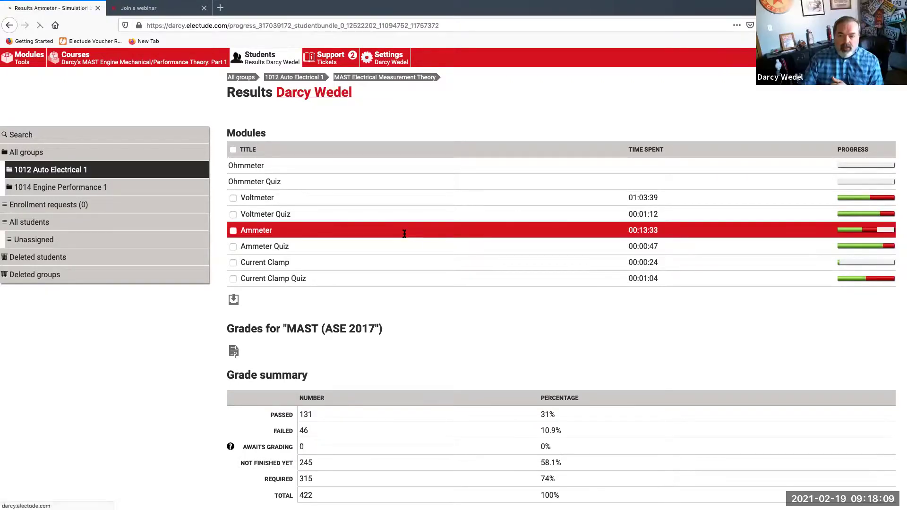
pyautogui.click(306, 96)
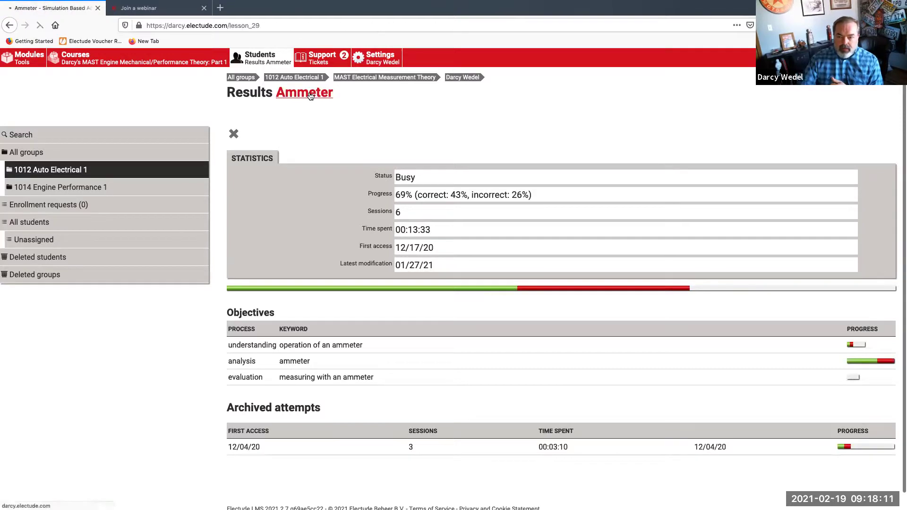
pyautogui.click(274, 169)
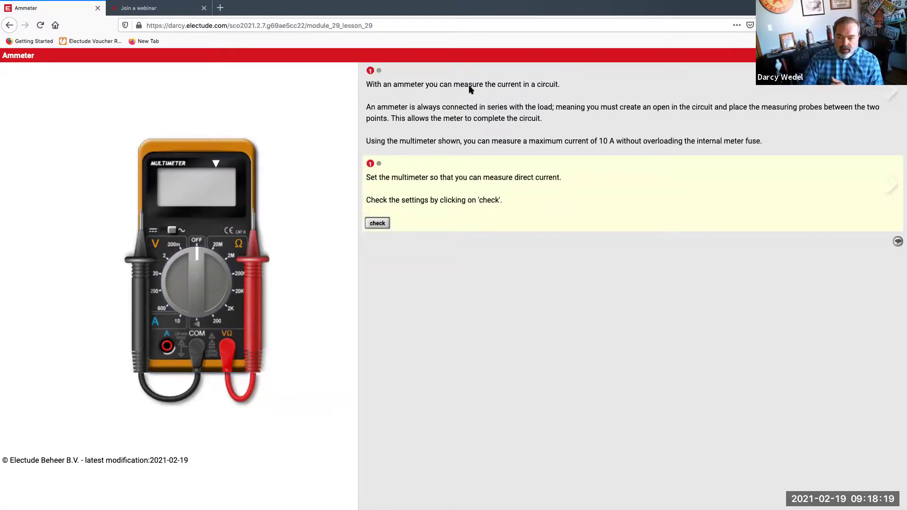
# In the two-multimeter exercise, identify the meter connected in series with the lamp
pyautogui.click(379, 165)
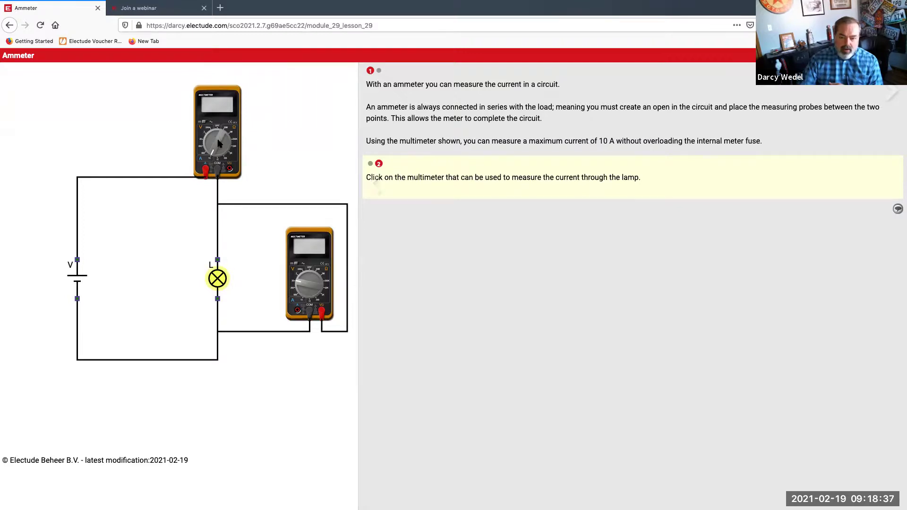
pyautogui.click(308, 289)
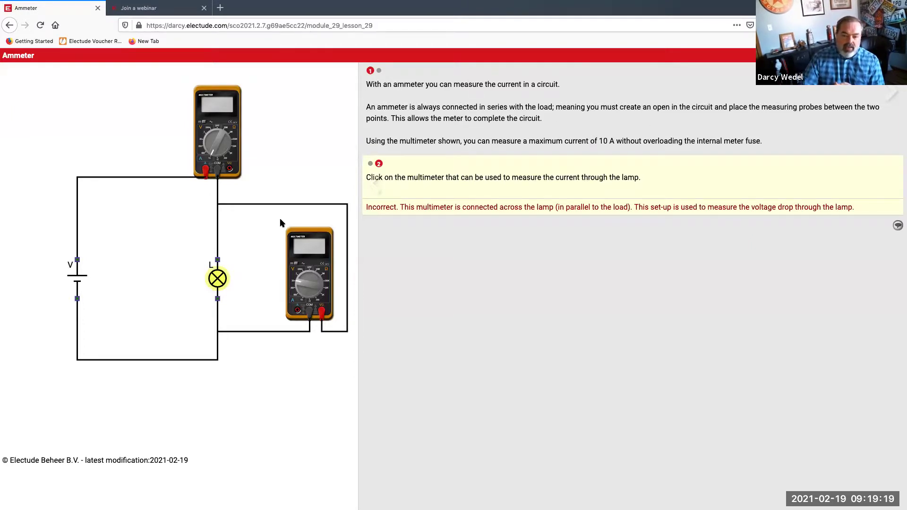
pyautogui.click(217, 142)
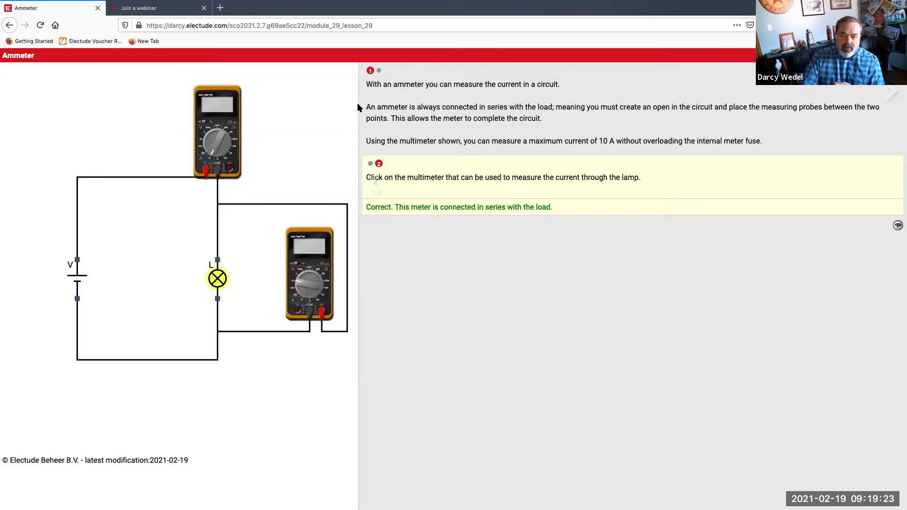
pyautogui.click(381, 71)
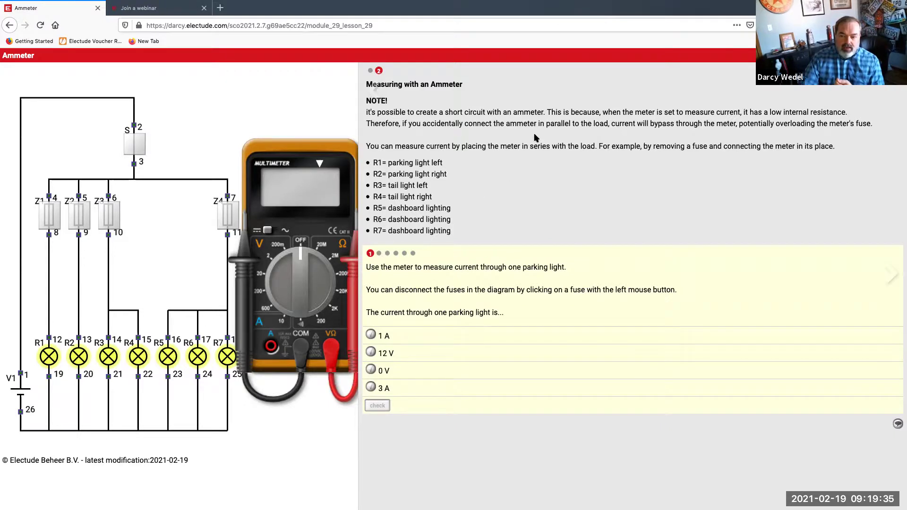
pyautogui.click(371, 71)
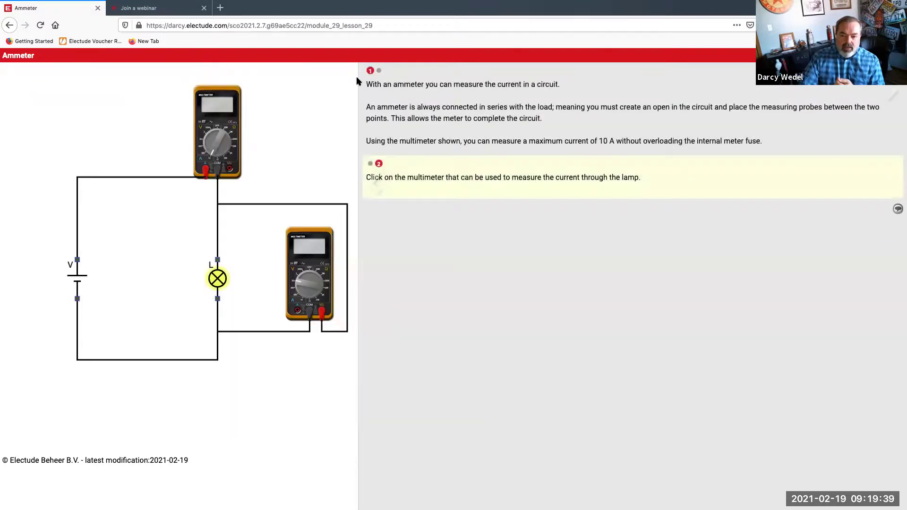
pyautogui.click(284, 240)
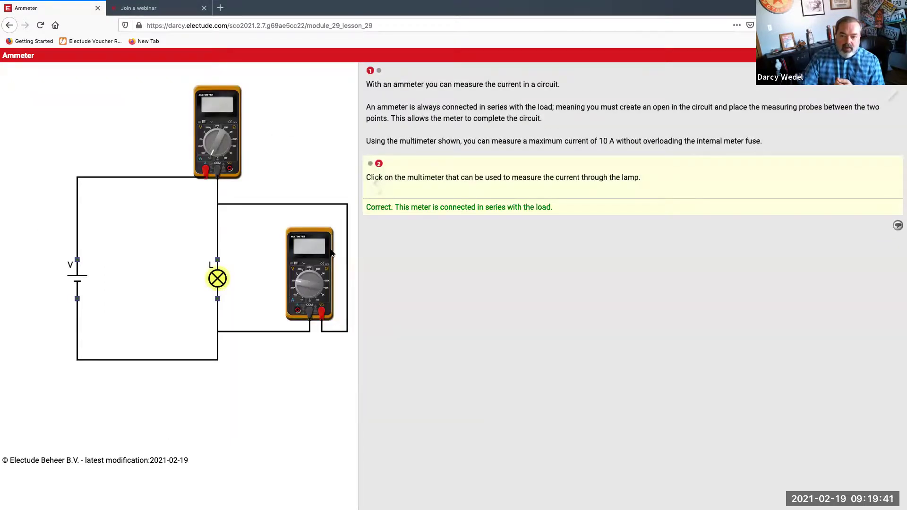
# Turn the multimeter to the 10 A range and move on to the dashboard-lighting current question
pyautogui.click(379, 71)
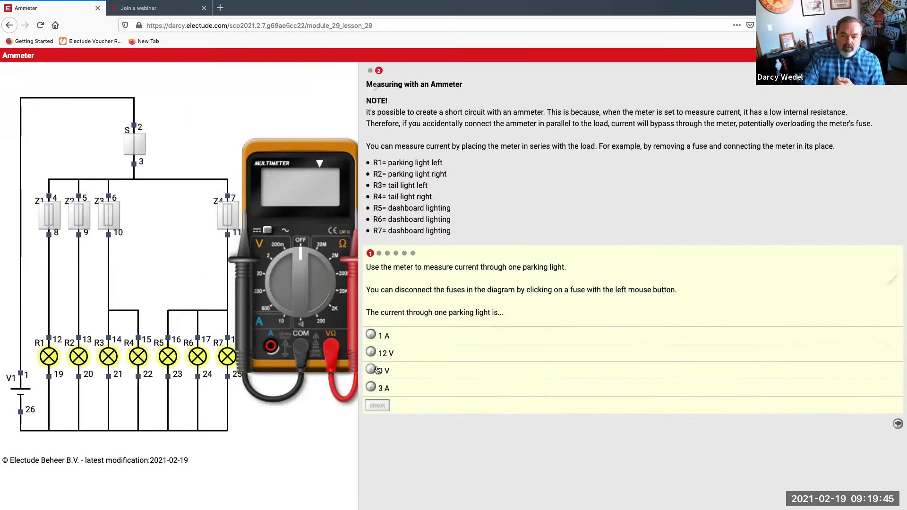
pyautogui.click(281, 268)
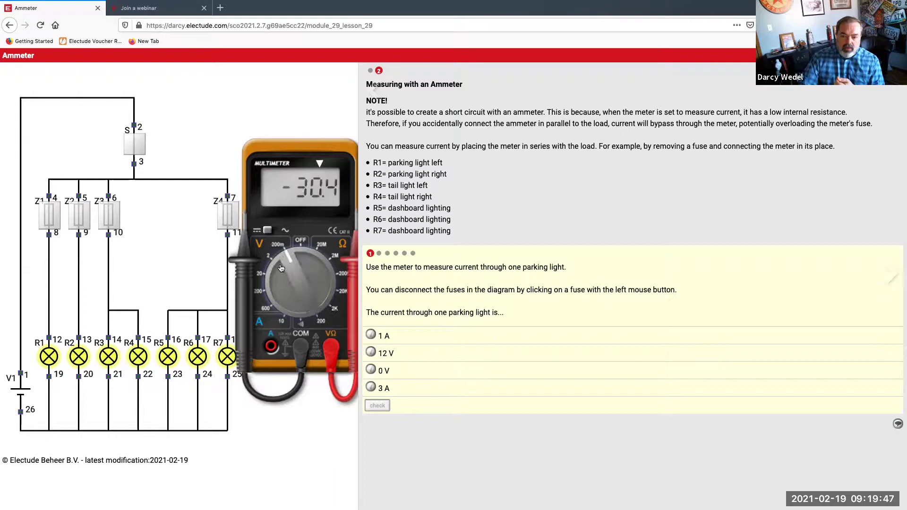
pyautogui.click(281, 268)
pyautogui.click(281, 267)
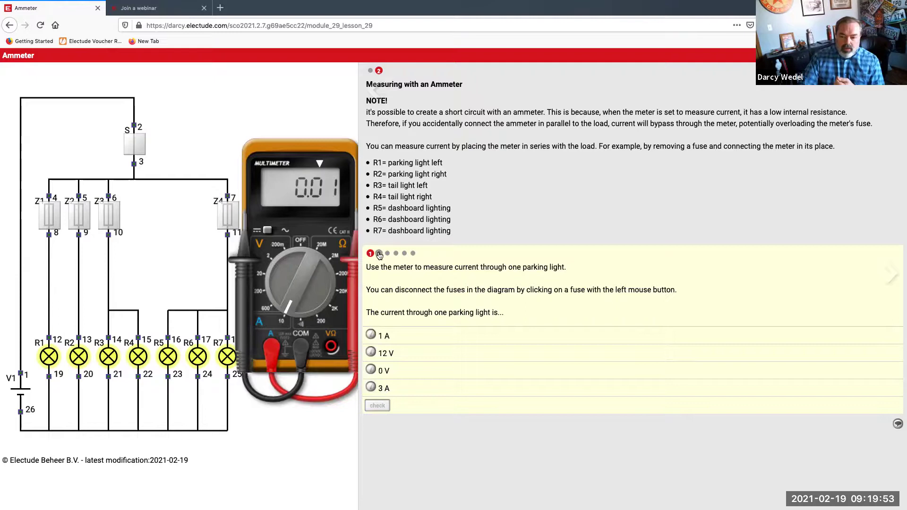
pyautogui.click(379, 254)
pyautogui.click(387, 253)
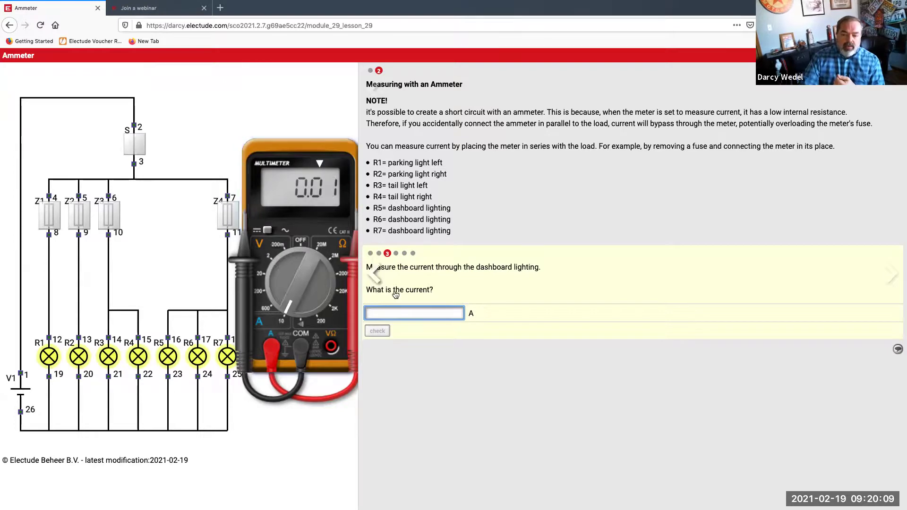
# Look over the total-current questions, then return to the first lesson page
pyautogui.click(400, 254)
pyautogui.click(403, 254)
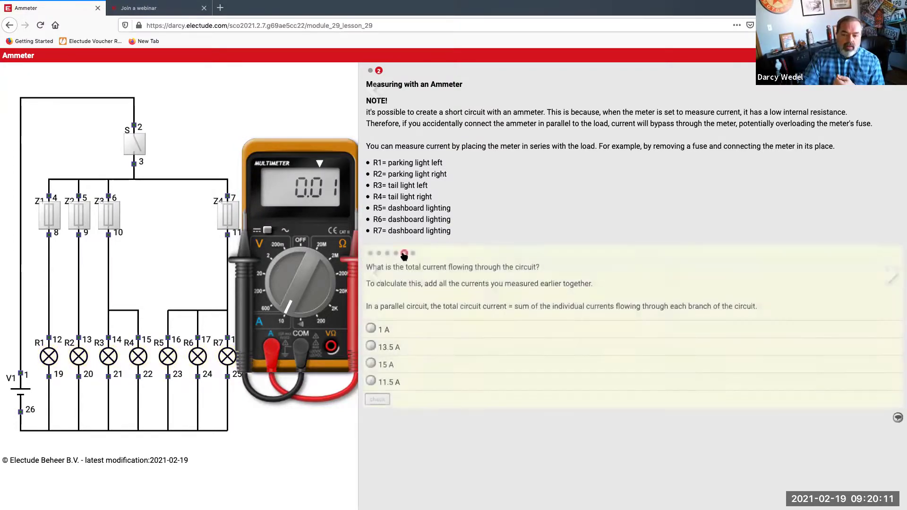
pyautogui.click(395, 255)
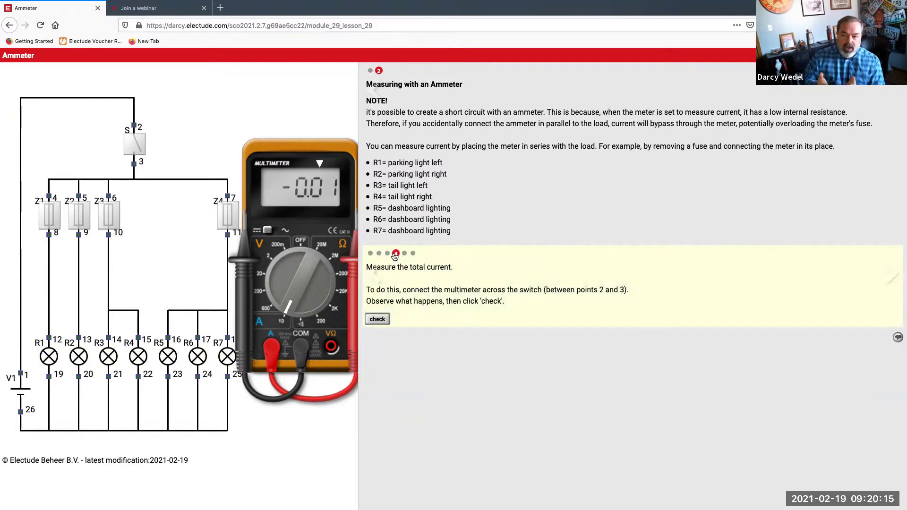
pyautogui.click(373, 92)
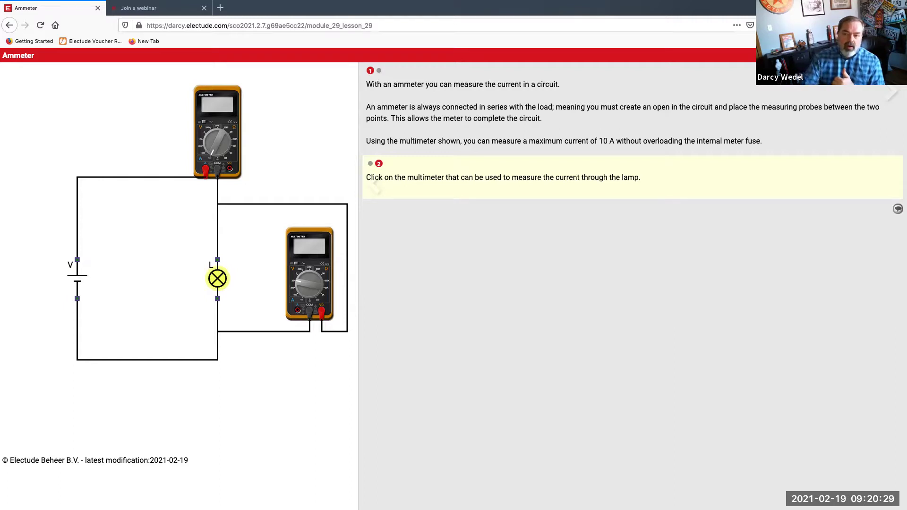
# Switch back and forth to the Measuring with an Ammeter page, reaching the total-current exercise
pyautogui.click(379, 71)
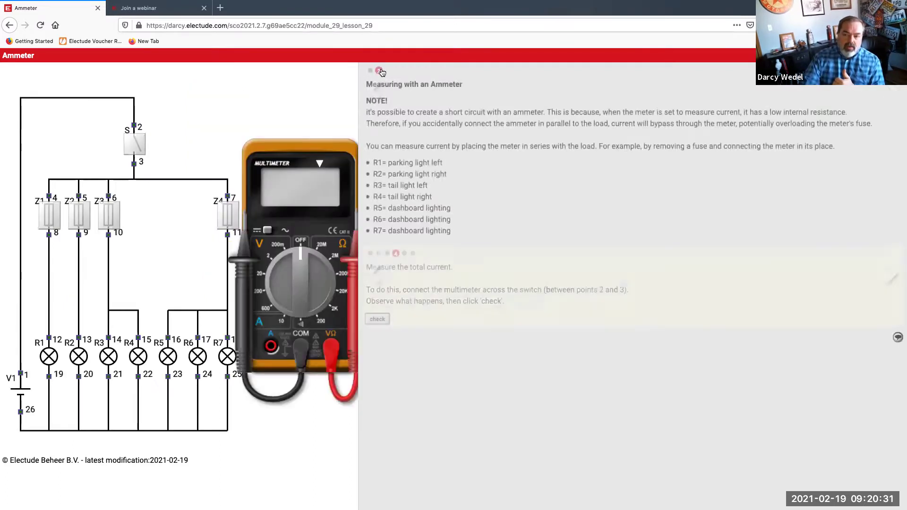
pyautogui.click(370, 71)
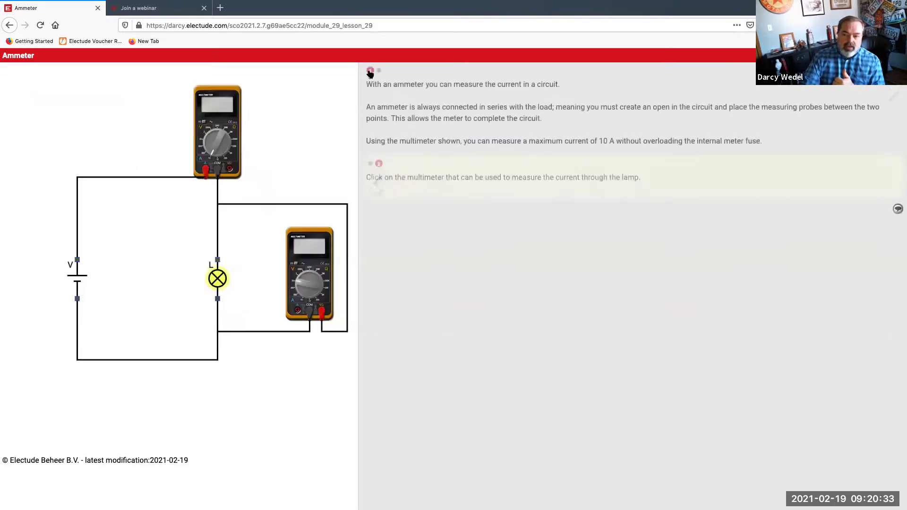
pyautogui.click(378, 72)
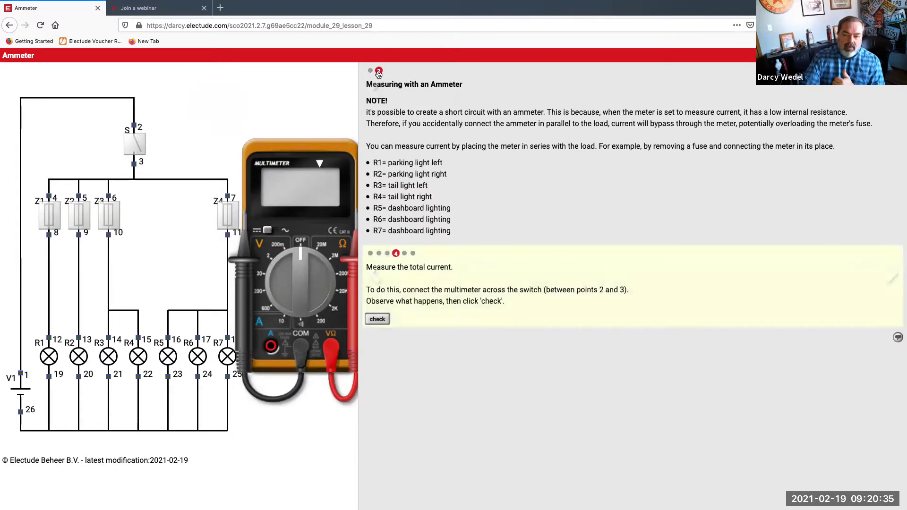
pyautogui.click(370, 71)
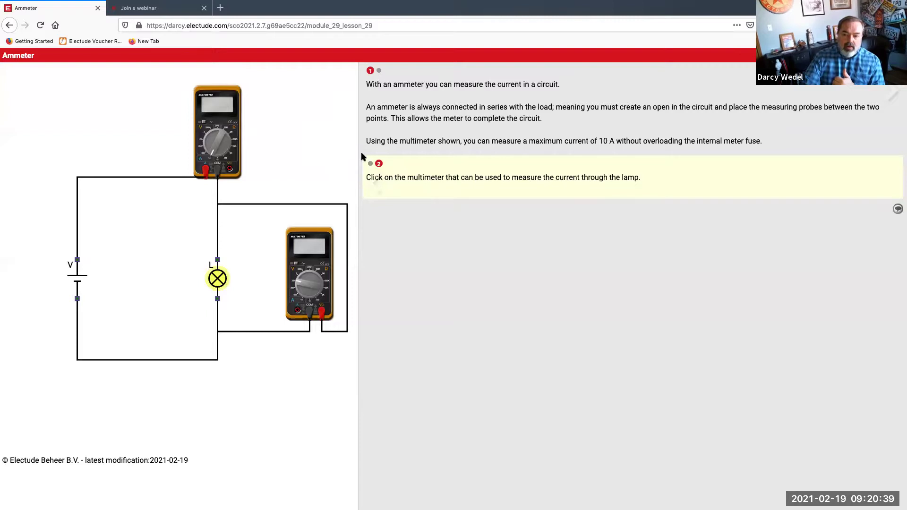
pyautogui.click(379, 71)
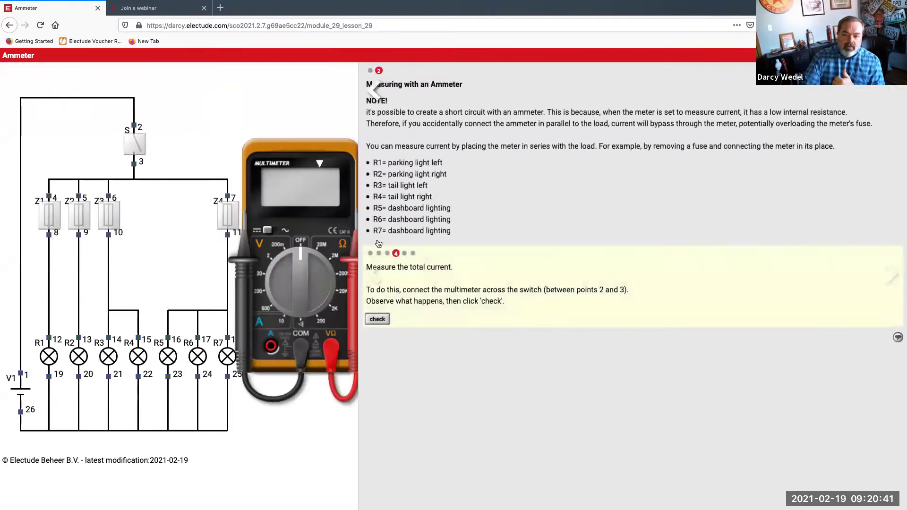
pyautogui.click(387, 254)
pyautogui.click(396, 254)
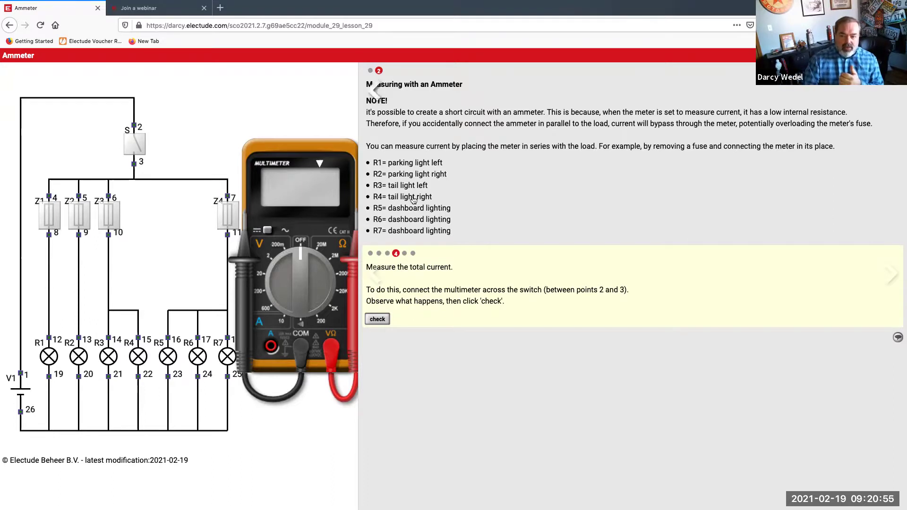
# Revisit the dashboard, tail-light and parking-light questions, ending on the total-current measurement task
pyautogui.click(387, 254)
pyautogui.click(379, 253)
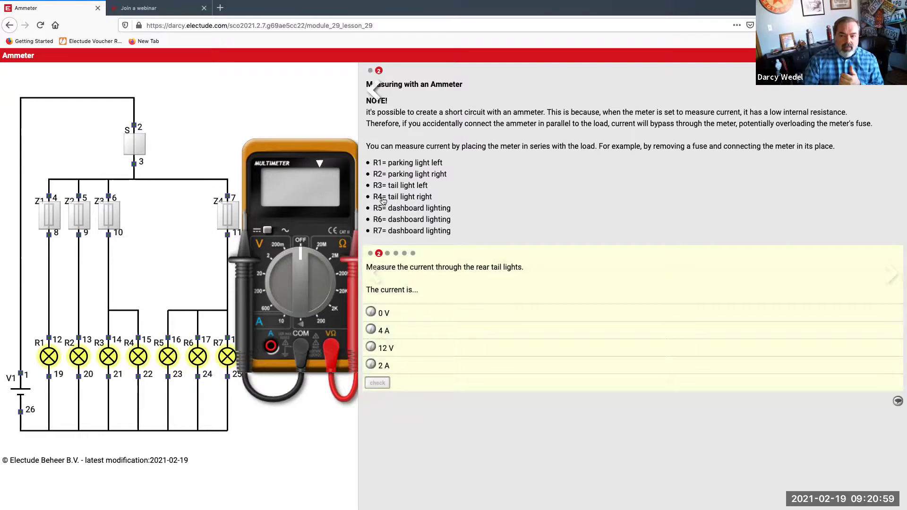
pyautogui.click(371, 72)
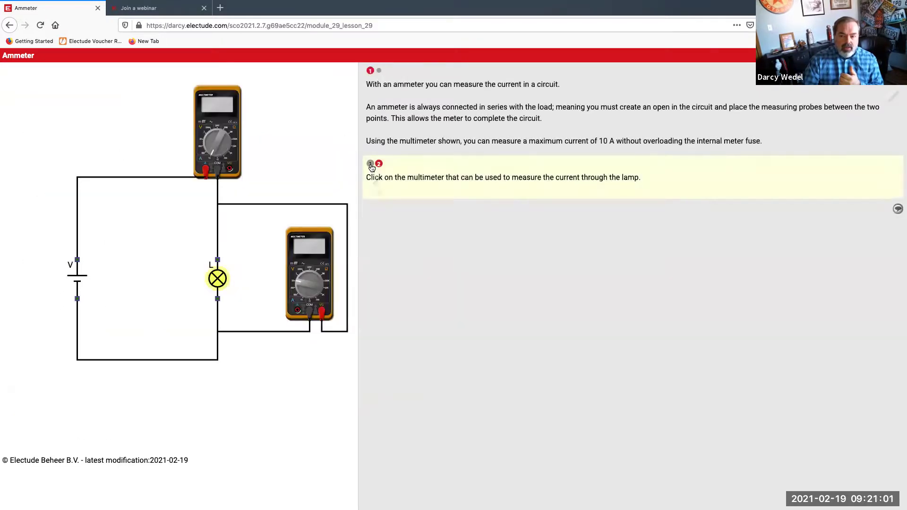
pyautogui.click(379, 70)
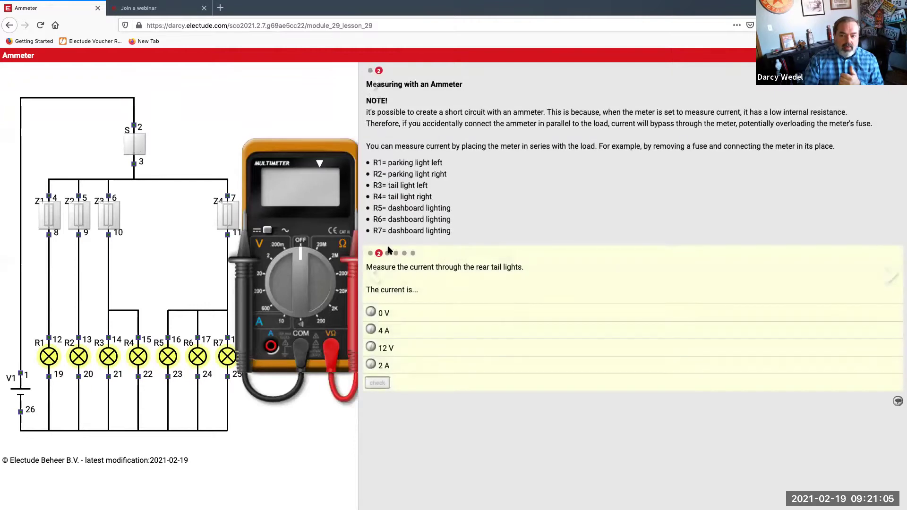
pyautogui.click(413, 255)
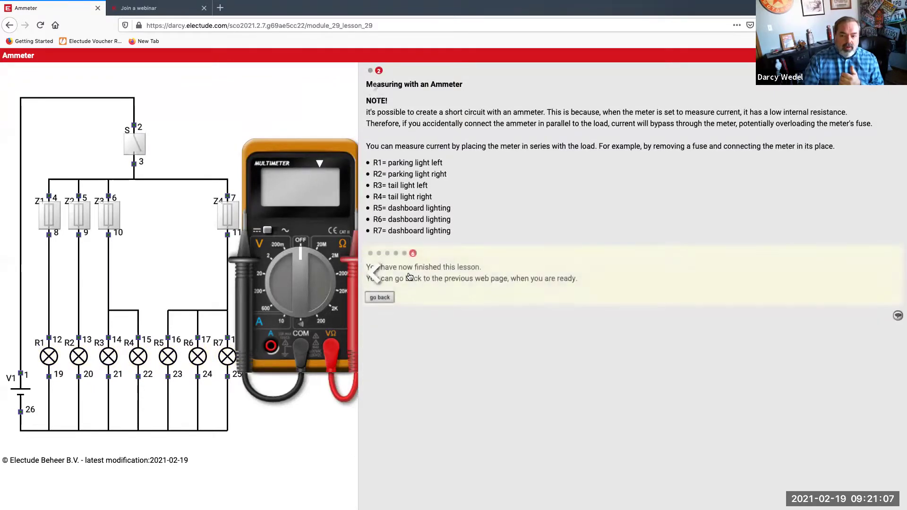
pyautogui.click(371, 254)
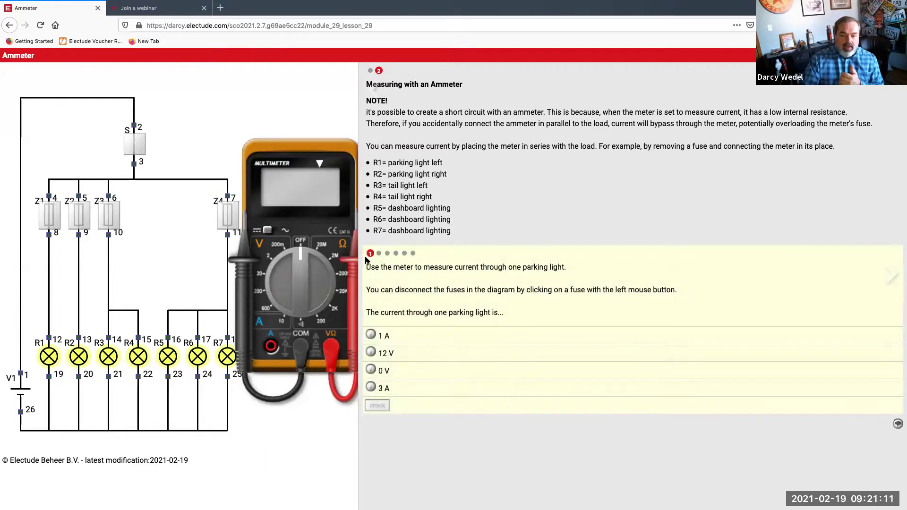
pyautogui.click(379, 254)
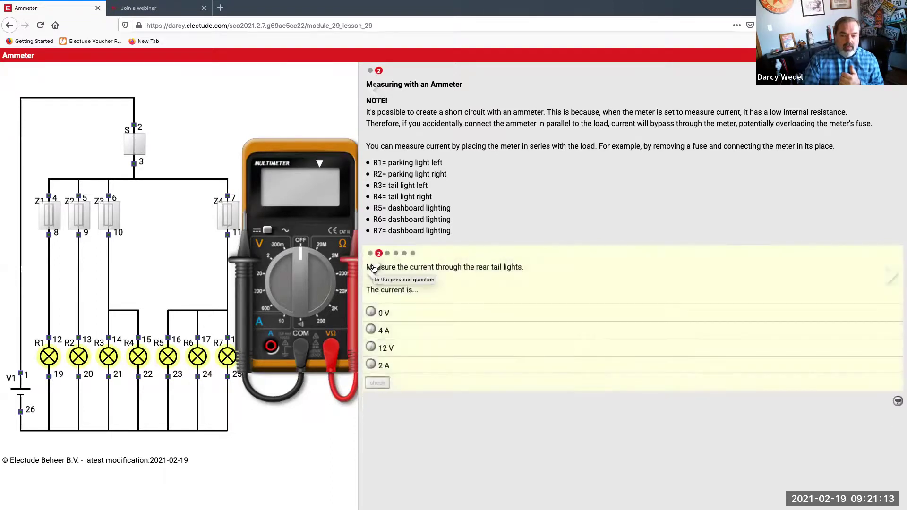
pyautogui.click(388, 254)
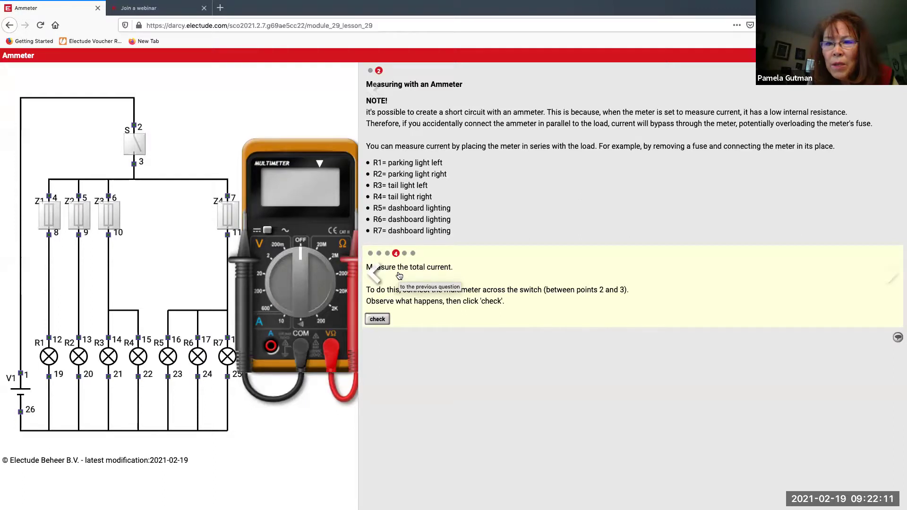
# Leave the Ammeter lesson and go to Automotive Essentials > Light Vehicles (2020-2021) > Basics
pyautogui.hotkey('alt', 'Left')
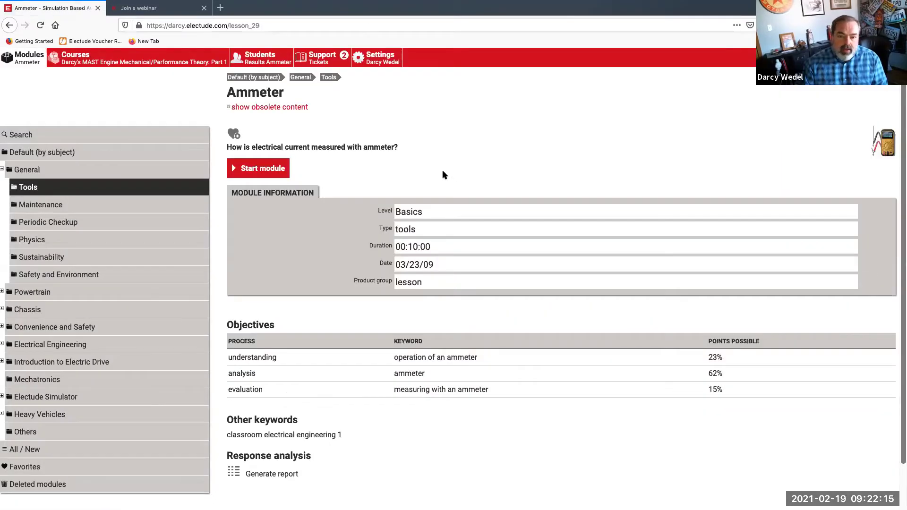
pyautogui.click(90, 60)
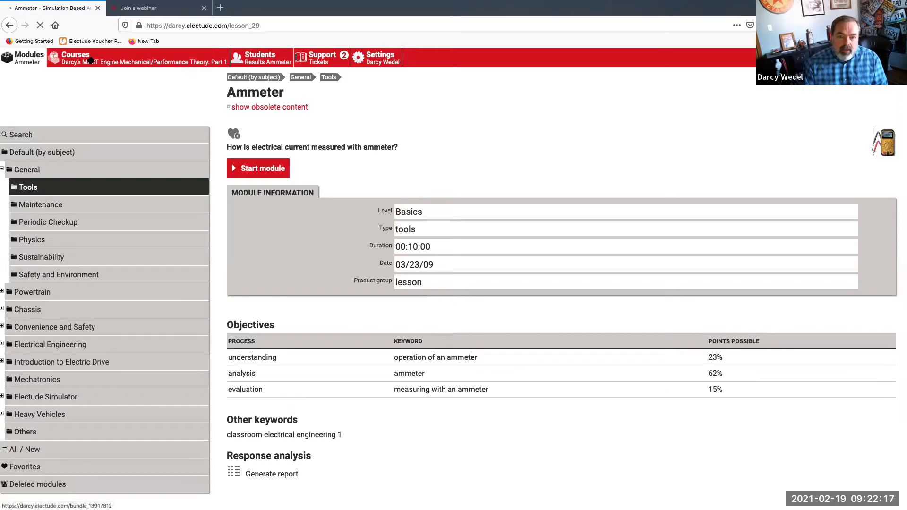
pyautogui.click(86, 175)
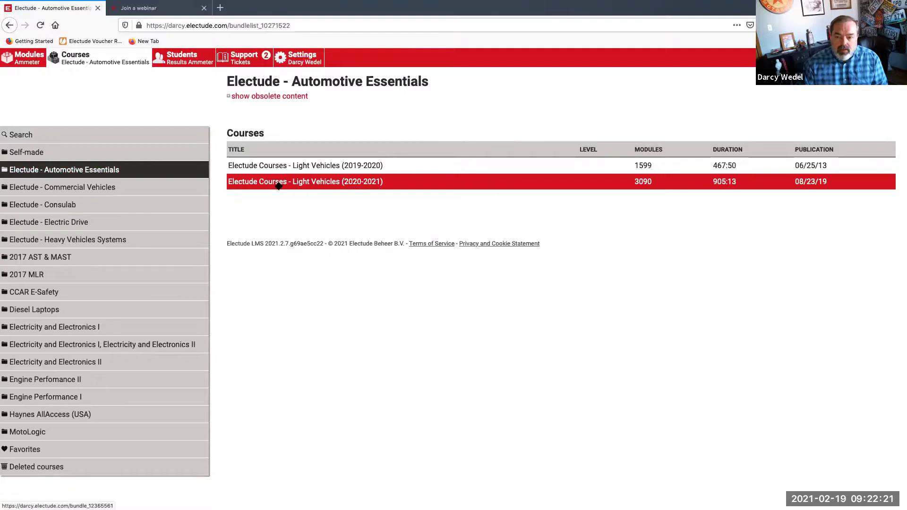
pyautogui.click(284, 184)
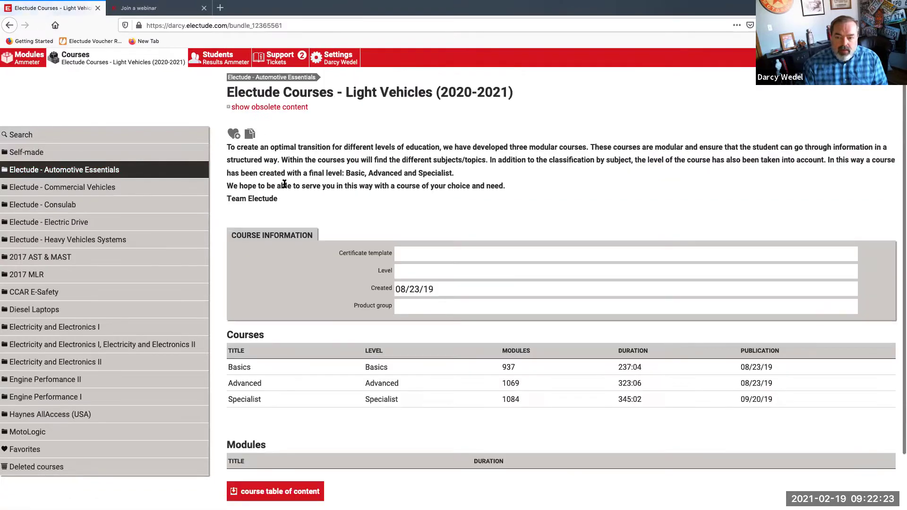
pyautogui.scroll(-2, 255, 291)
pyautogui.click(245, 306)
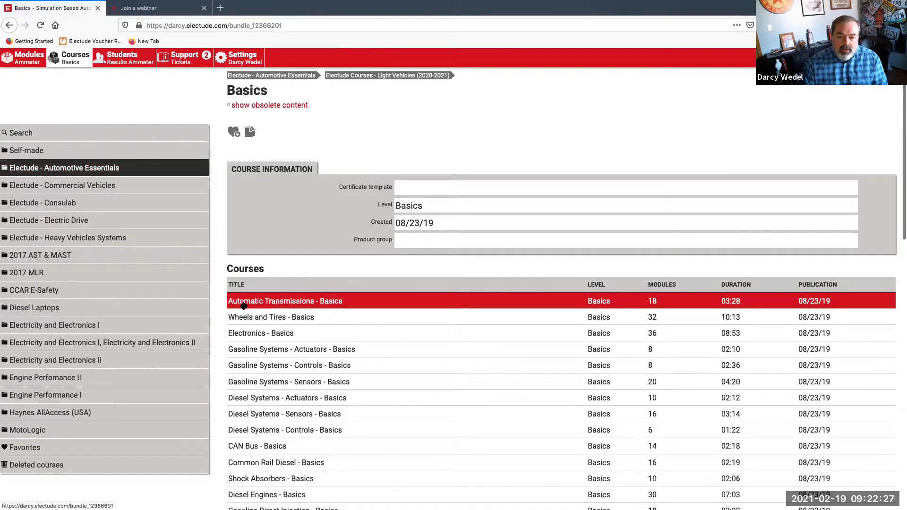
# Scroll down the Basics course list and open Steering Systems - Basics
pyautogui.scroll(-1, 244, 306)
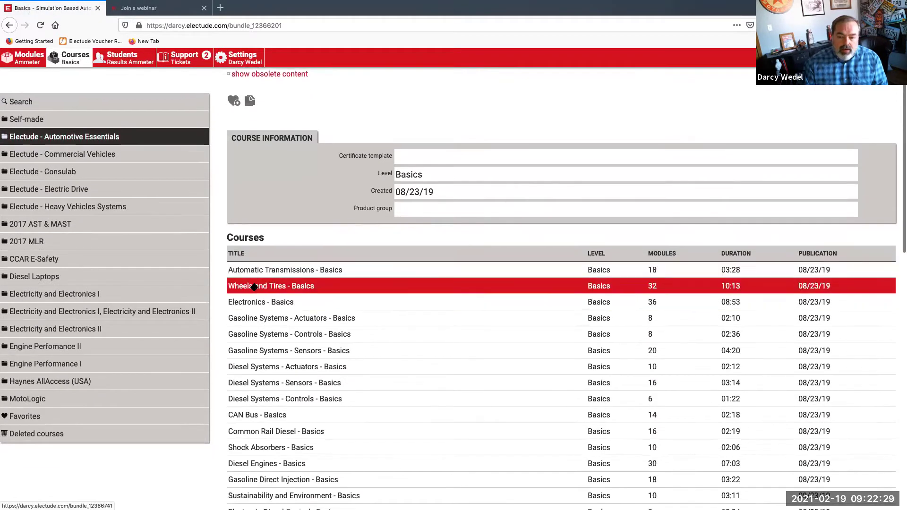
pyautogui.scroll(-3, 255, 287)
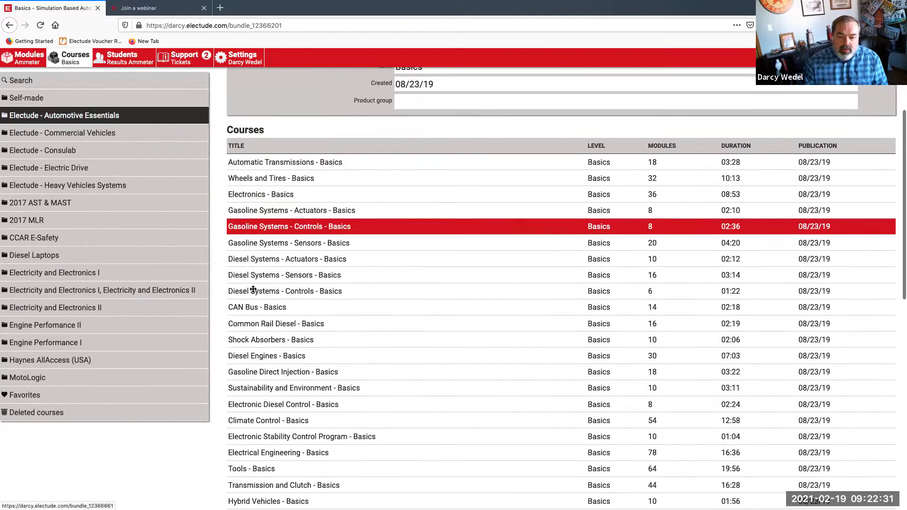
pyautogui.scroll(-2, 254, 293)
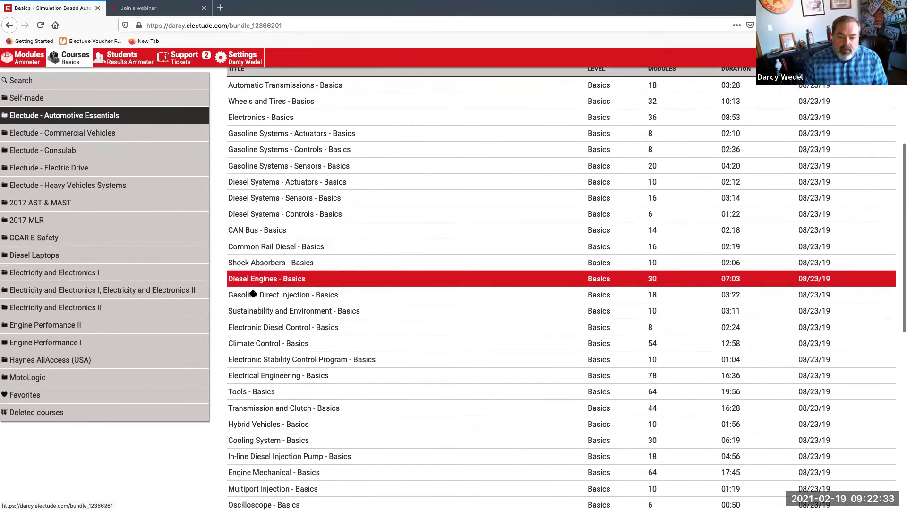
pyautogui.scroll(-2, 273, 374)
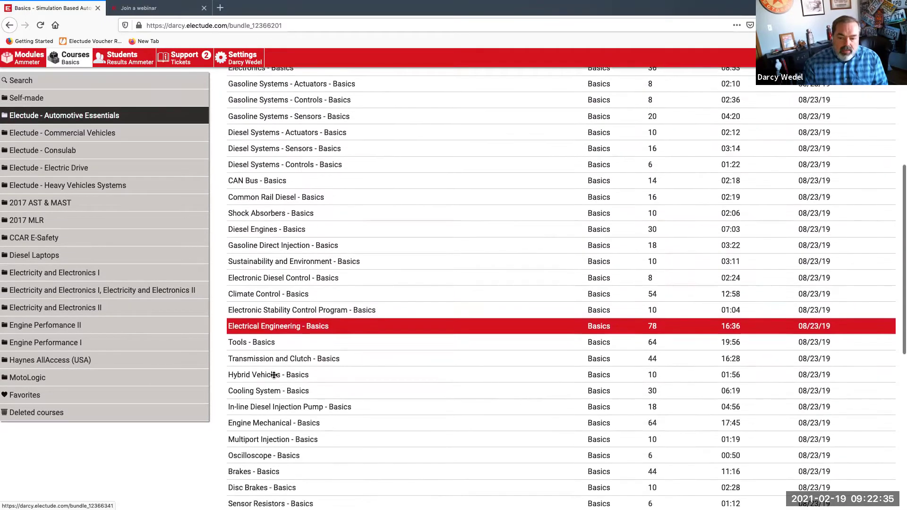
pyautogui.scroll(-5, 261, 337)
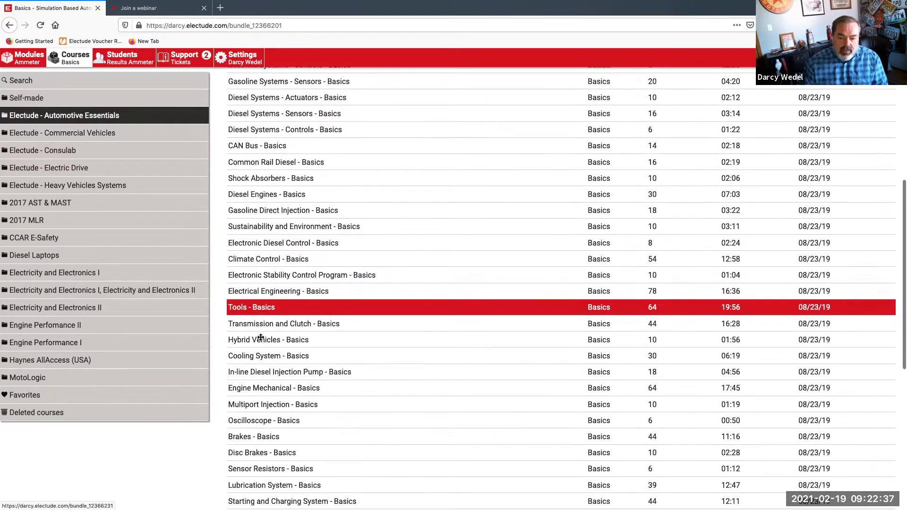
pyautogui.scroll(-2, 261, 337)
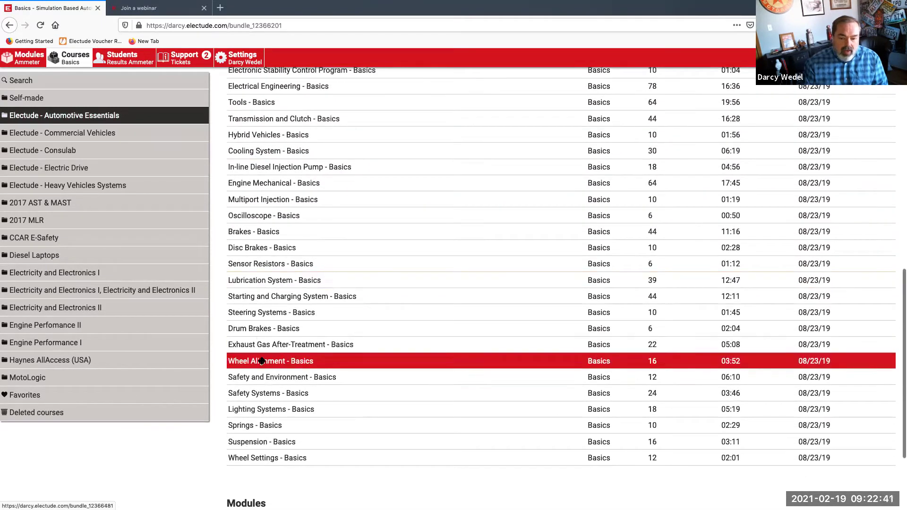
pyautogui.click(272, 313)
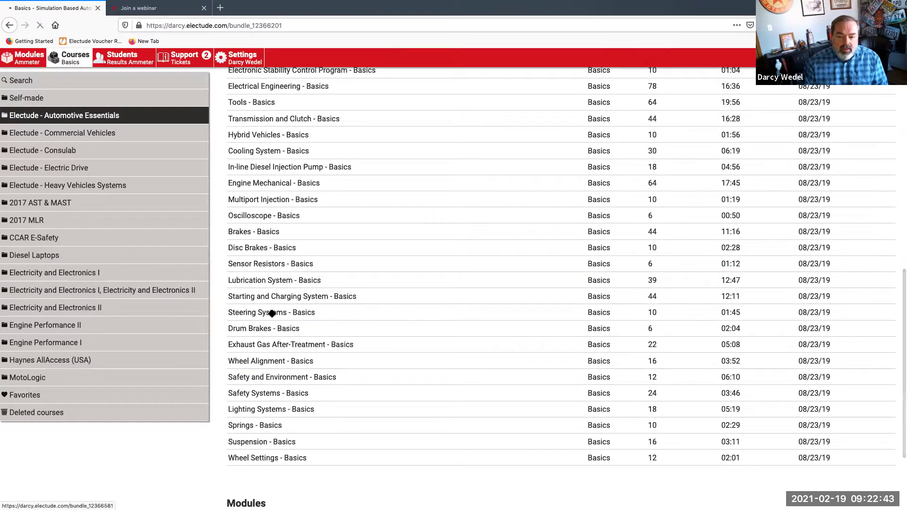
# Start the Rack and Pinion (Direct) Steering System module, turn the steering wheel, and skim the quiz
pyautogui.scroll(-3, 272, 317)
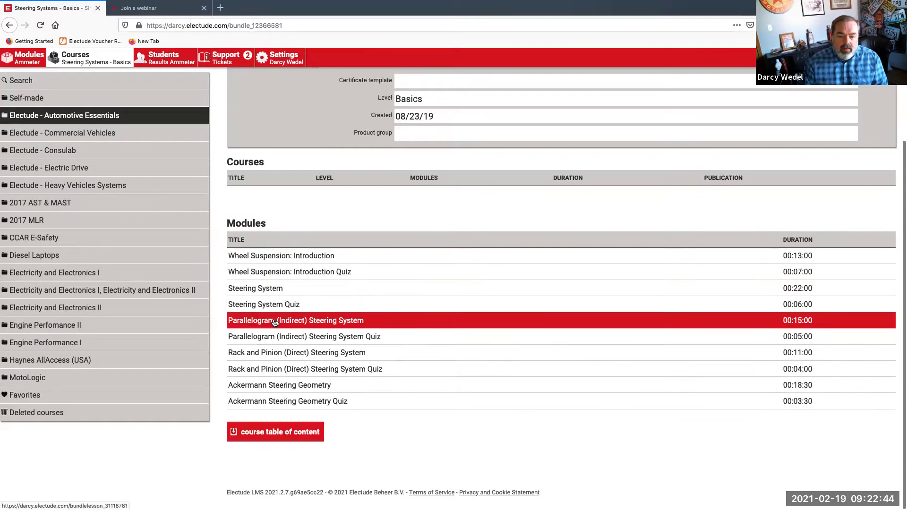
pyautogui.click(267, 355)
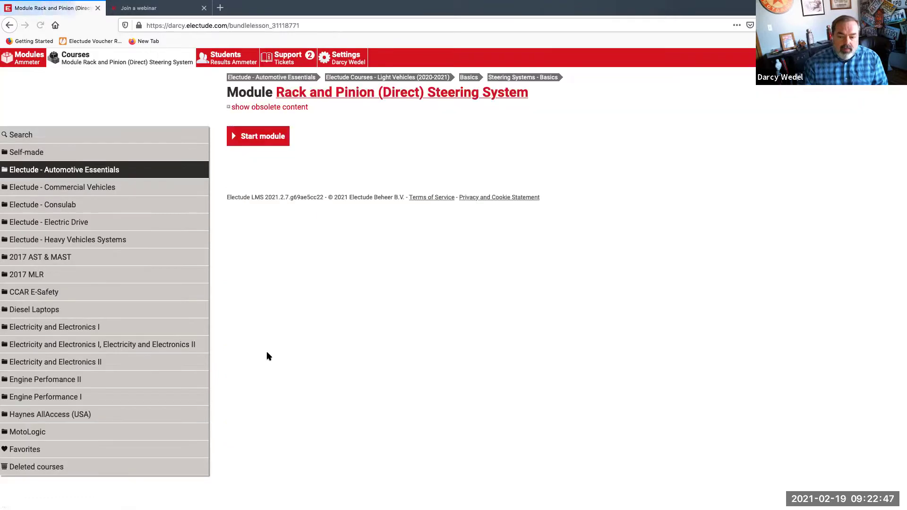
pyautogui.click(262, 141)
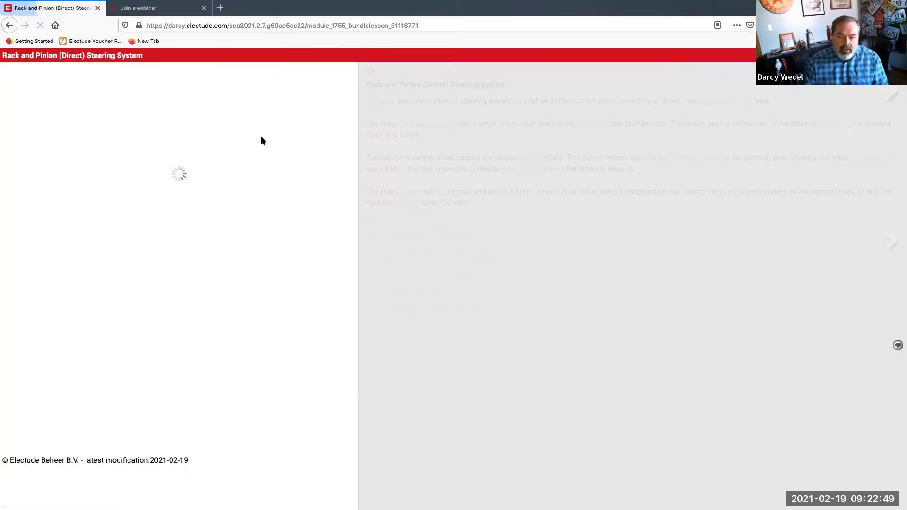
pyautogui.moveTo(47, 352); pyautogui.dragTo(29, 360)
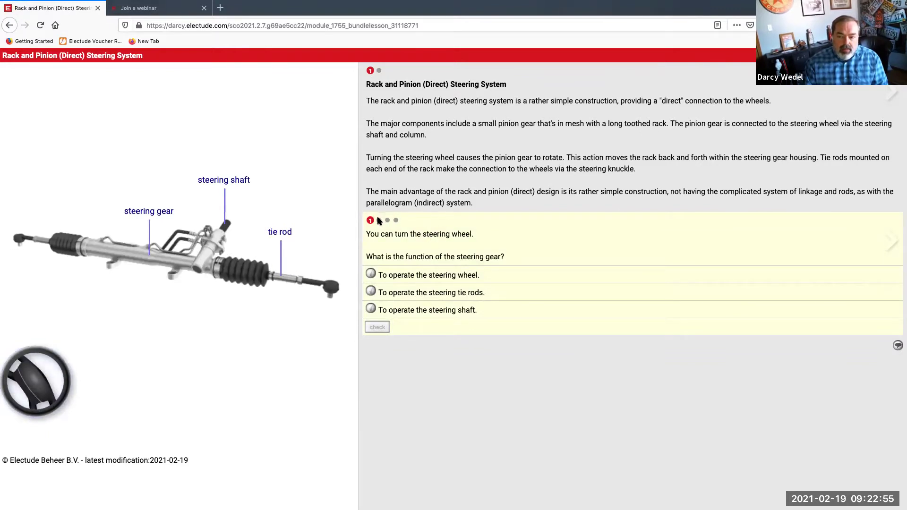
pyautogui.click(379, 220)
pyautogui.click(397, 220)
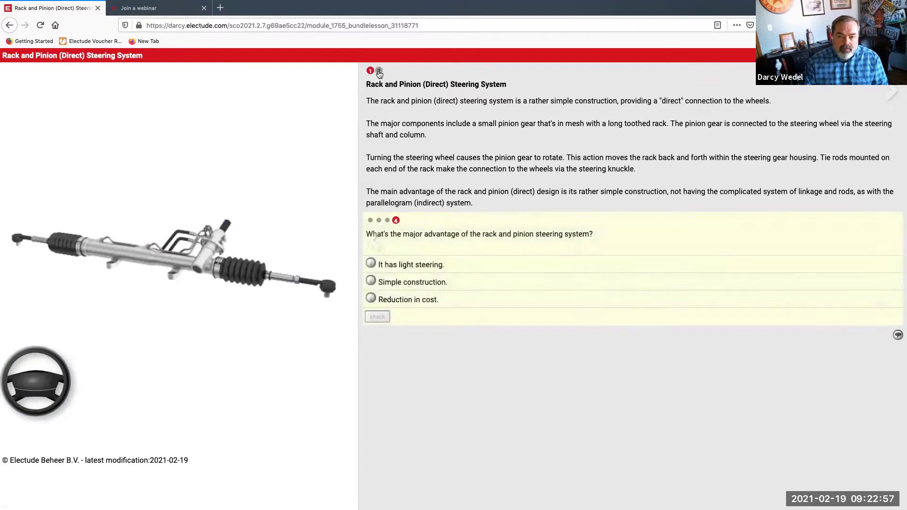
# Turn the steering wheel in the cutaway to slide the rack, then return to the module page
pyautogui.click(379, 71)
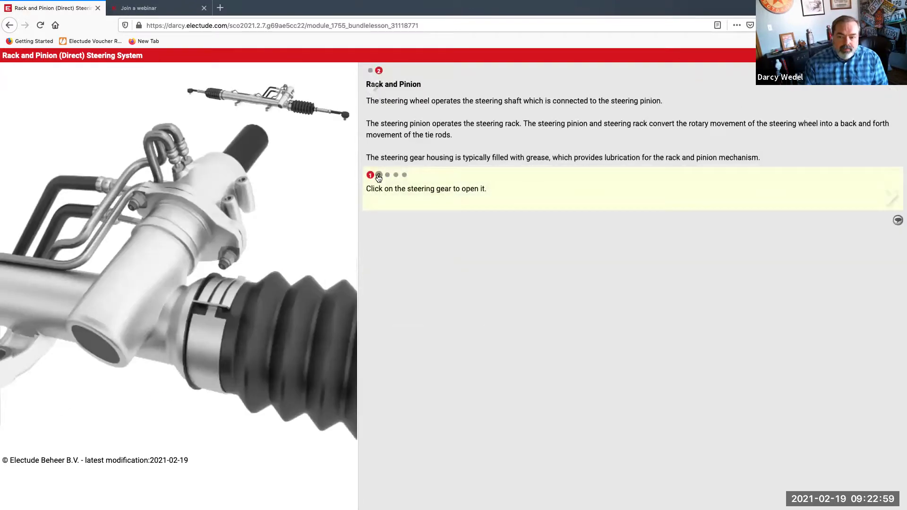
pyautogui.click(379, 175)
pyautogui.moveTo(57, 364); pyautogui.dragTo(66, 418)
pyautogui.moveTo(29, 369); pyautogui.dragTo(78, 222)
pyautogui.click(10, 25)
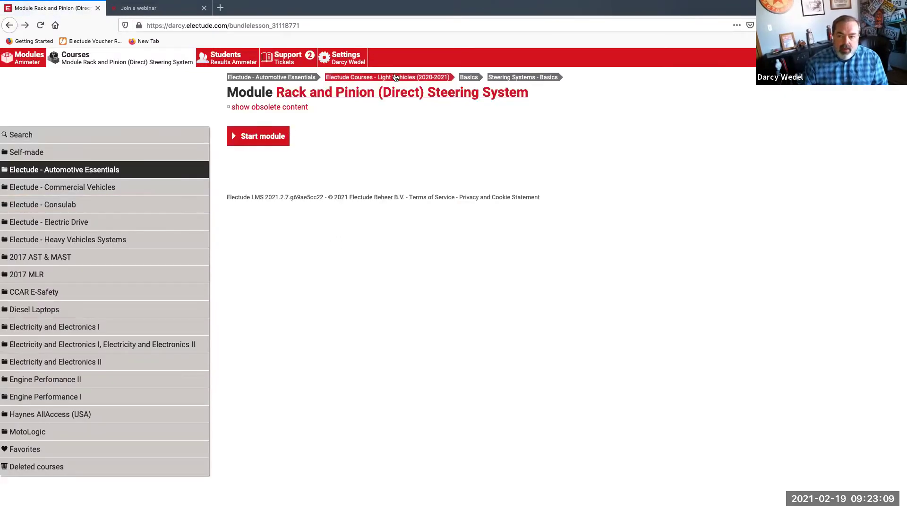
# Go back to the Basics course list, open Wheel Settings - Basics, and start the Camber module
pyautogui.click(474, 79)
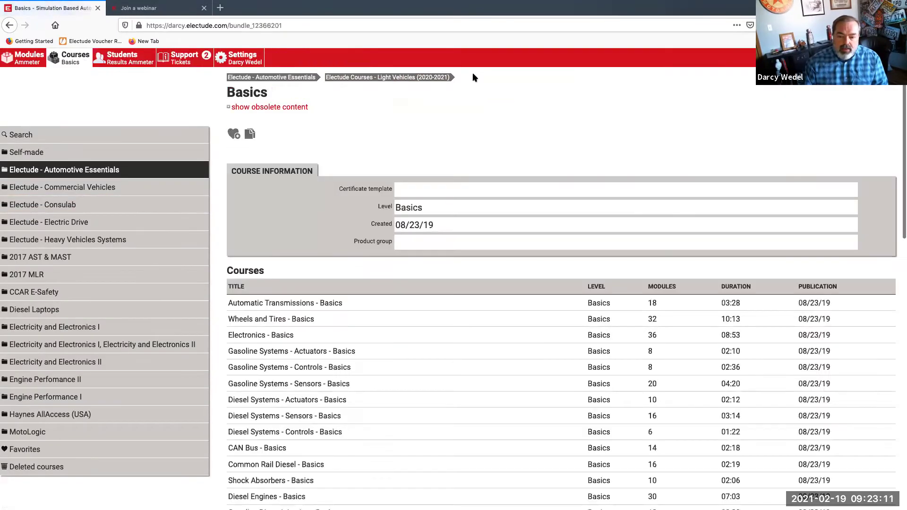
pyautogui.scroll(-5, 461, 158)
pyautogui.scroll(-6, 460, 162)
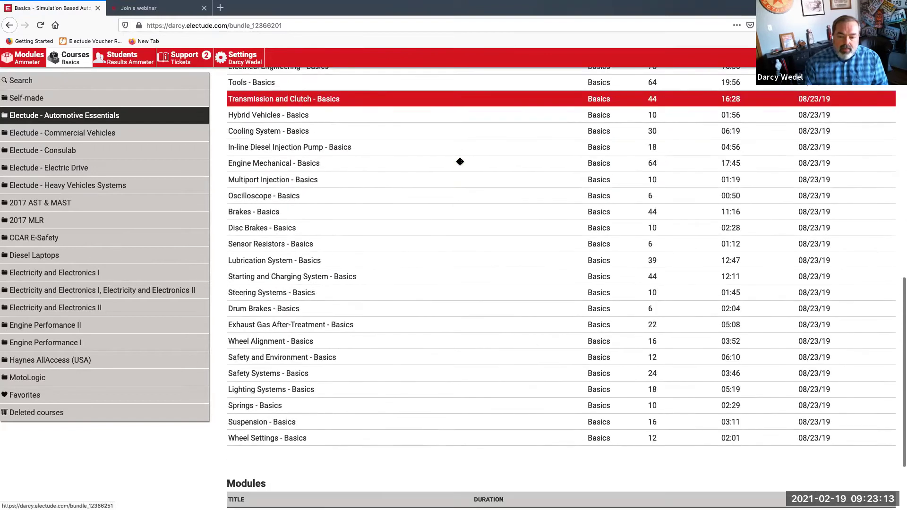
pyautogui.click(304, 439)
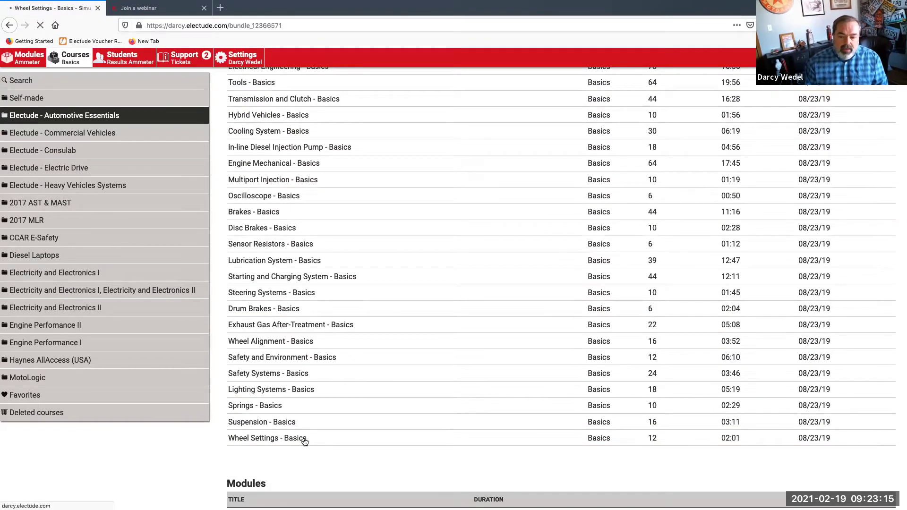
pyautogui.click(283, 365)
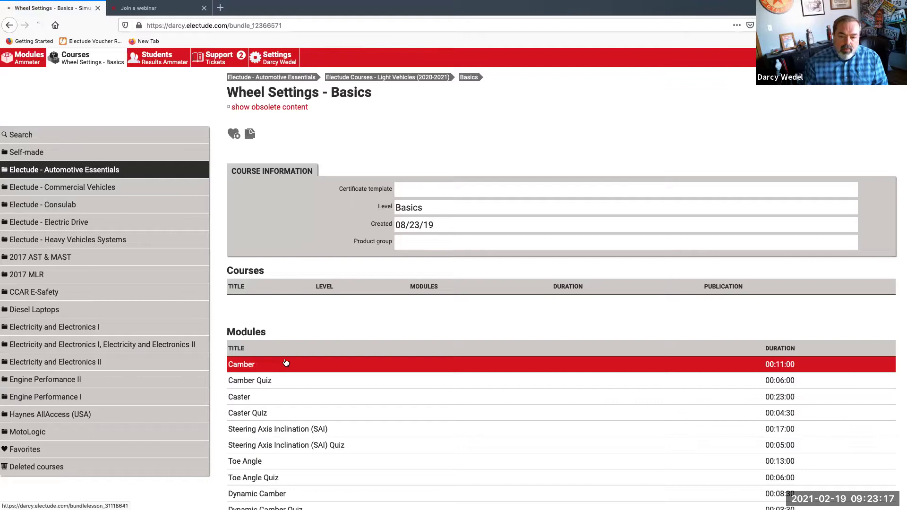
pyautogui.click(270, 137)
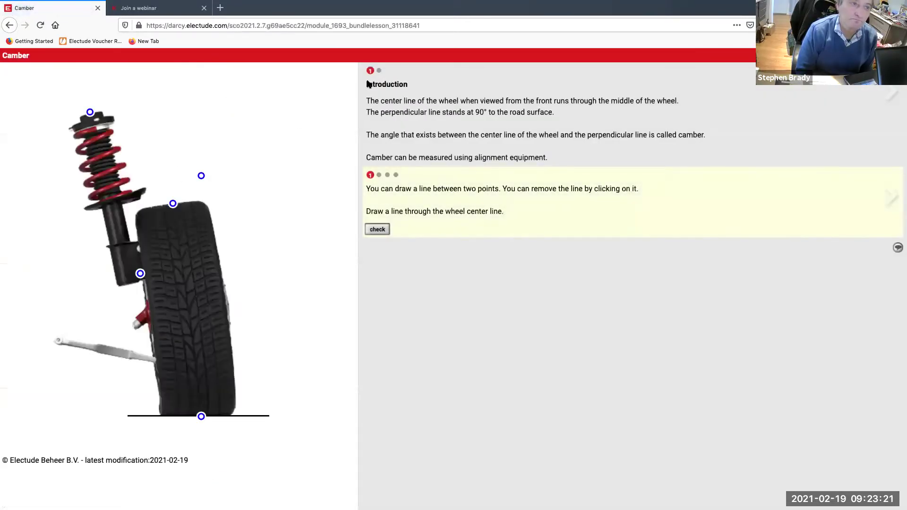
# On the Positive and Negative Camber page, tilt the wheel to positive then zero camber, and step through the questions
pyautogui.click(378, 72)
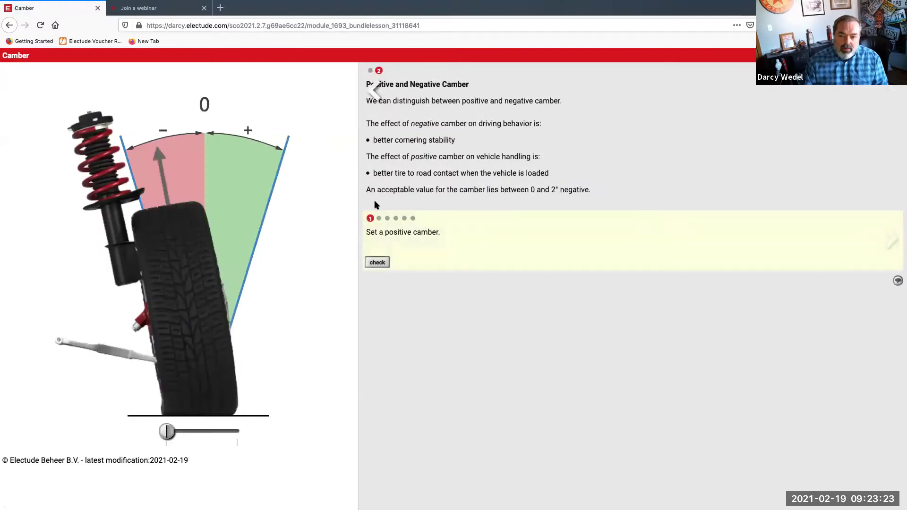
pyautogui.moveTo(175, 436); pyautogui.dragTo(247, 442)
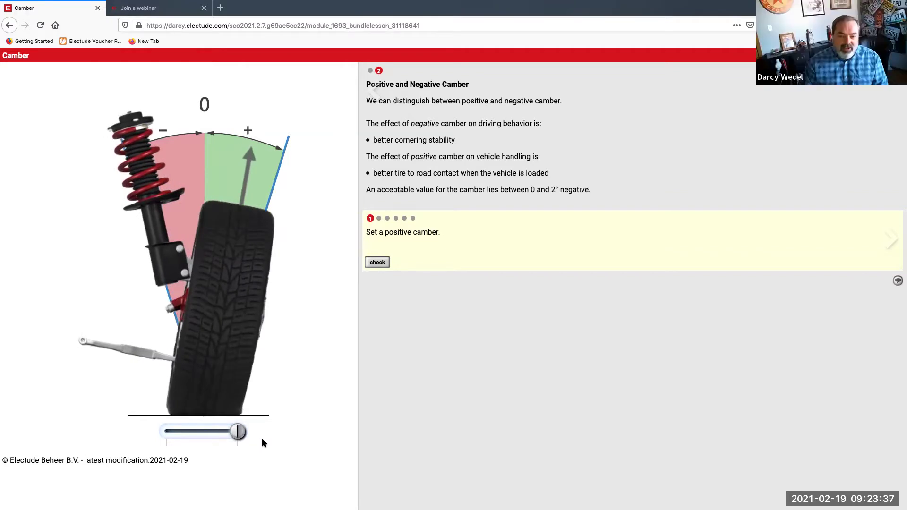
pyautogui.moveTo(235, 439); pyautogui.dragTo(207, 438)
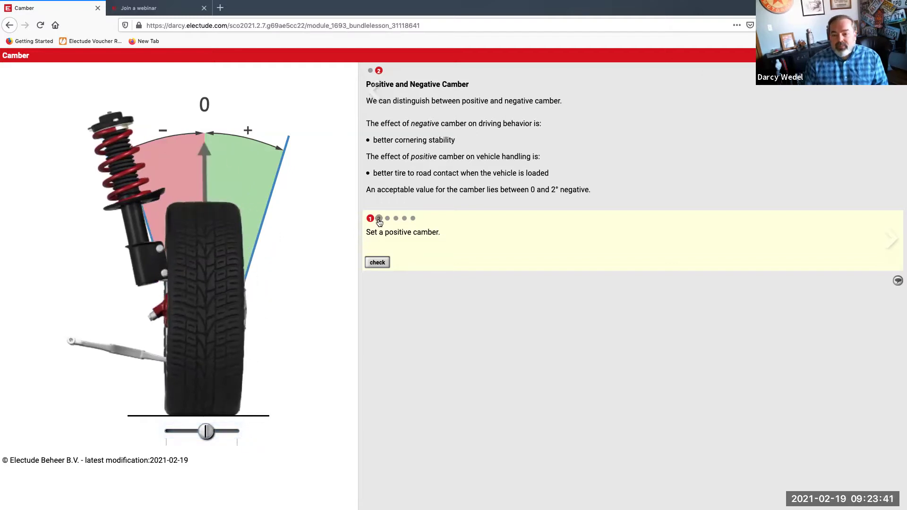
pyautogui.click(379, 218)
pyautogui.click(387, 218)
pyautogui.click(404, 219)
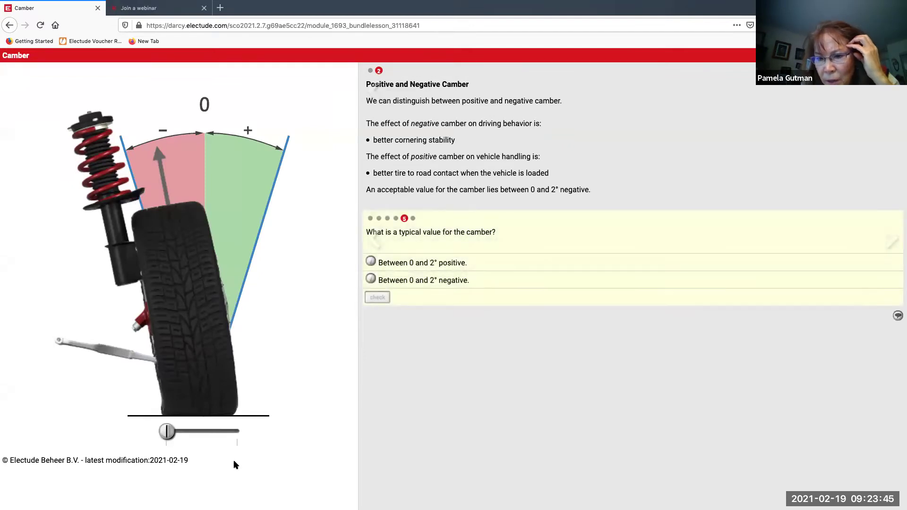
# Tilt the wheel from negative to positive camber on the later questions, then return to the Introduction
pyautogui.moveTo(168, 433); pyautogui.dragTo(213, 434)
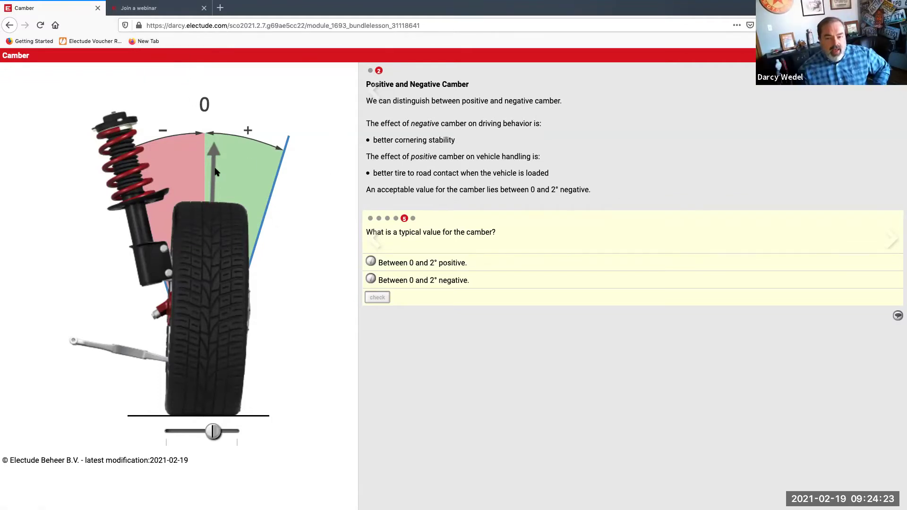
pyautogui.click(396, 218)
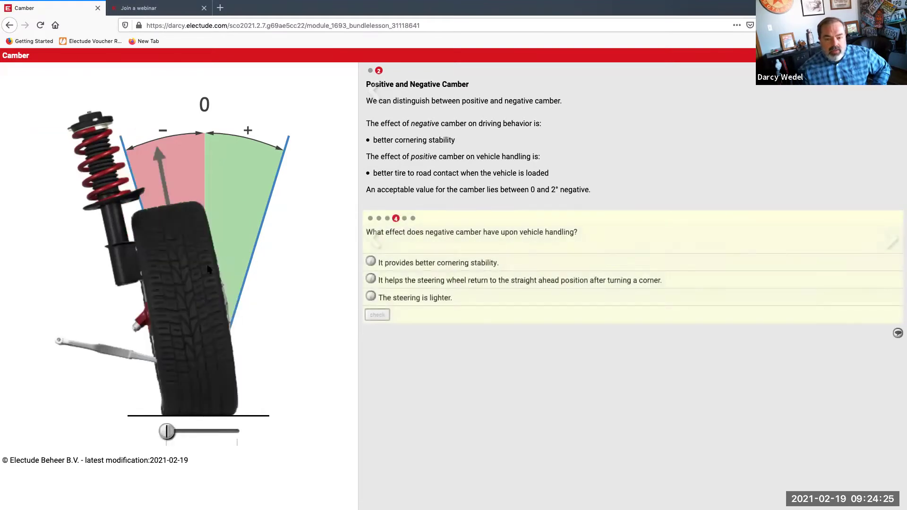
pyautogui.click(203, 432)
pyautogui.moveTo(224, 441)
pyautogui.mouseDown()
pyautogui.moveTo(176, 432)
pyautogui.moveTo(228, 432)
pyautogui.mouseUp()
pyautogui.click(371, 71)
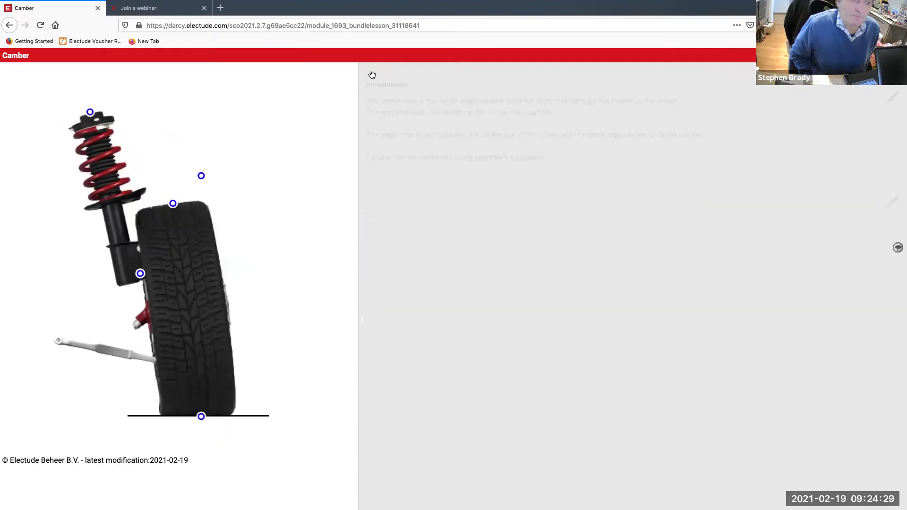